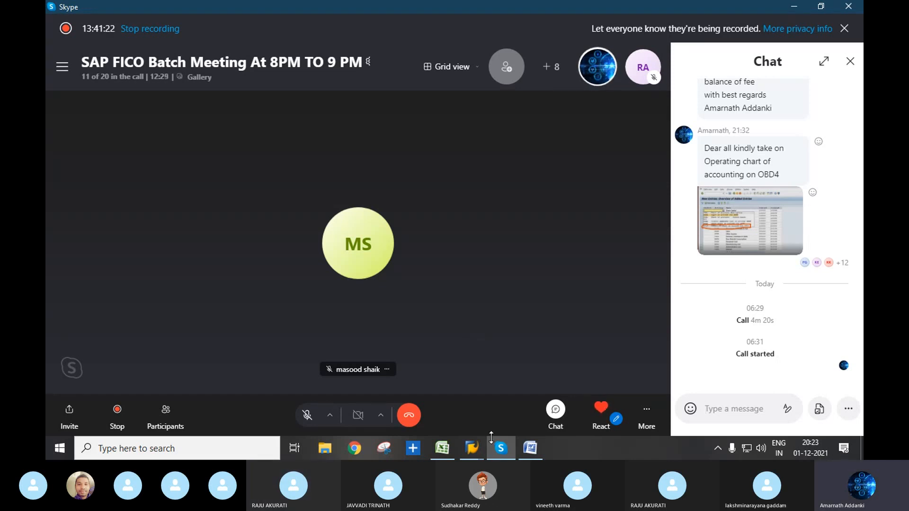
Step: Switch to the SAP Easy Access session and start transaction FS00 for G/L account maintenance
{"action": "mouse_move", "coordinate": [471, 443]}
{"action": "left_click", "coordinate": [509, 392]}
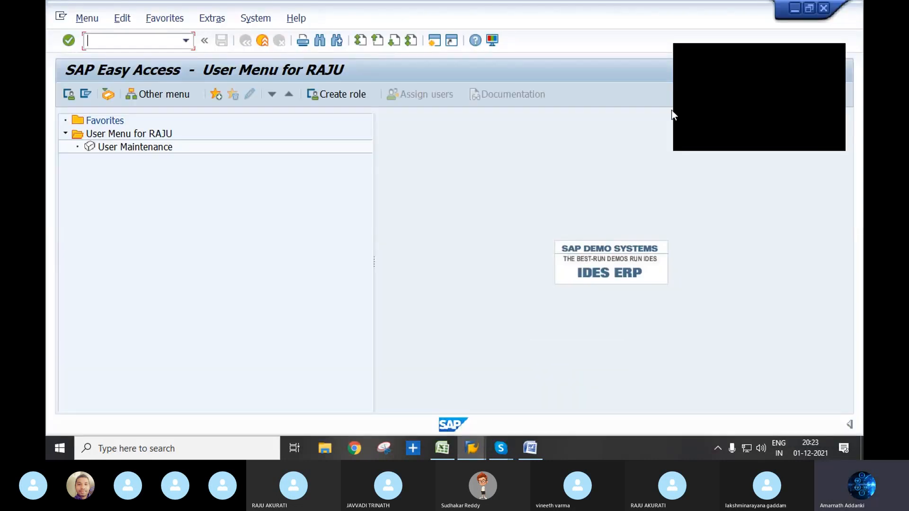
{"action": "type", "text": "FS00"}
{"action": "key", "text": "Return"}
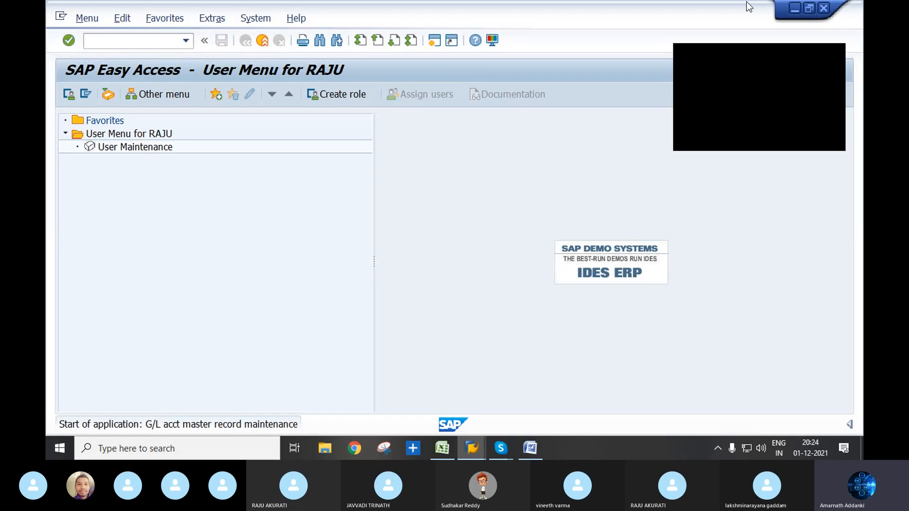
Step: Open the GL ACC workbook from the desktop and look over the account groups with their number ranges
{"action": "left_click", "coordinate": [793, 6]}
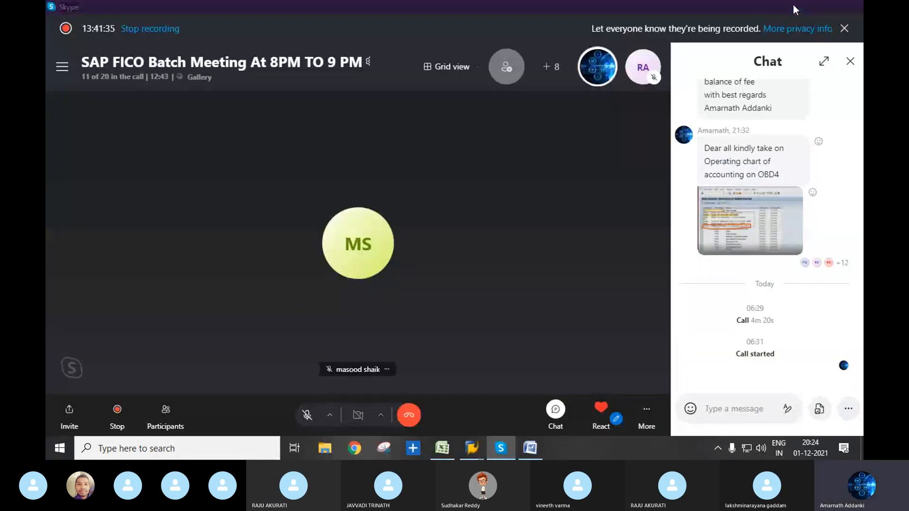
{"action": "left_click", "coordinate": [792, 6]}
{"action": "left_click", "coordinate": [796, 6]}
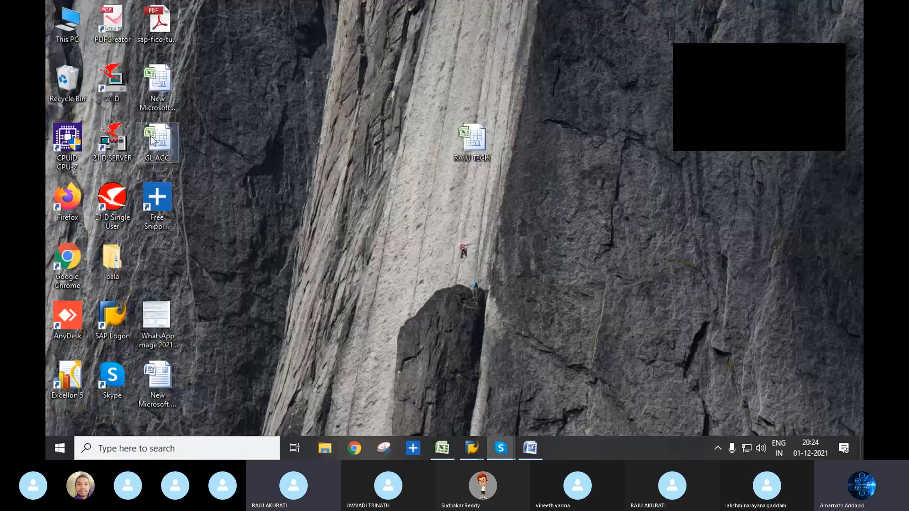
{"action": "double_click", "coordinate": [152, 139]}
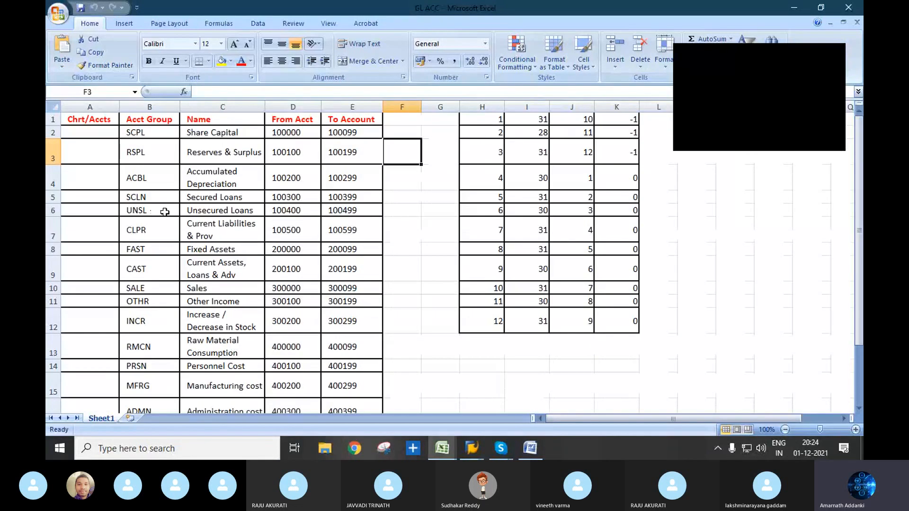
{"action": "scroll", "coordinate": [246, 236], "scroll_direction": "down", "scroll_amount": 1}
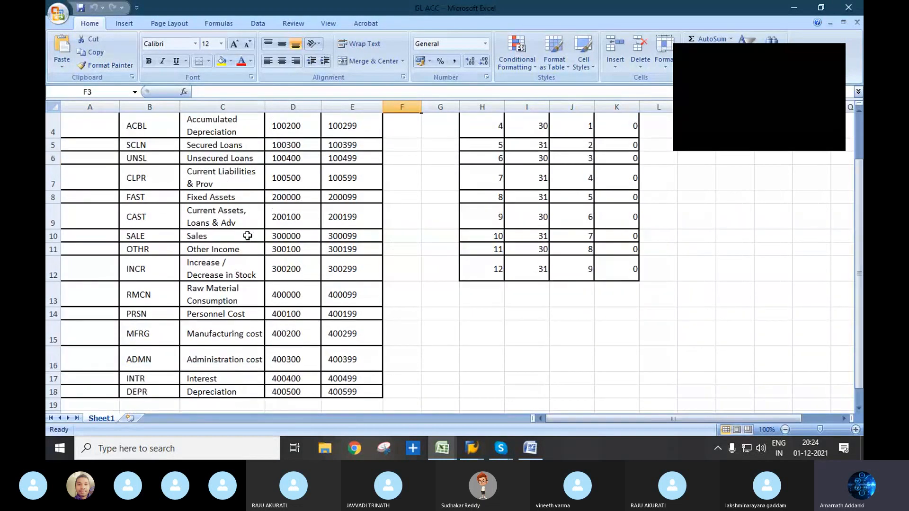
{"action": "scroll", "coordinate": [247, 235], "scroll_direction": "down", "scroll_amount": 1}
{"action": "scroll", "coordinate": [247, 236], "scroll_direction": "up", "scroll_amount": 2}
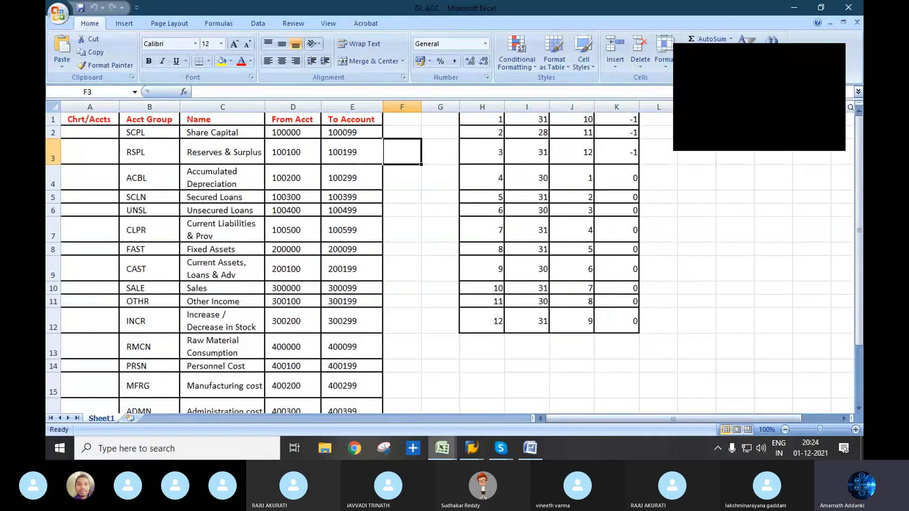
Step: Switch to the Edit G/L Account Centrally window in SAP, open a new session from it and start transaction OBD4
{"action": "left_click", "coordinate": [471, 449]}
{"action": "left_click", "coordinate": [479, 402]}
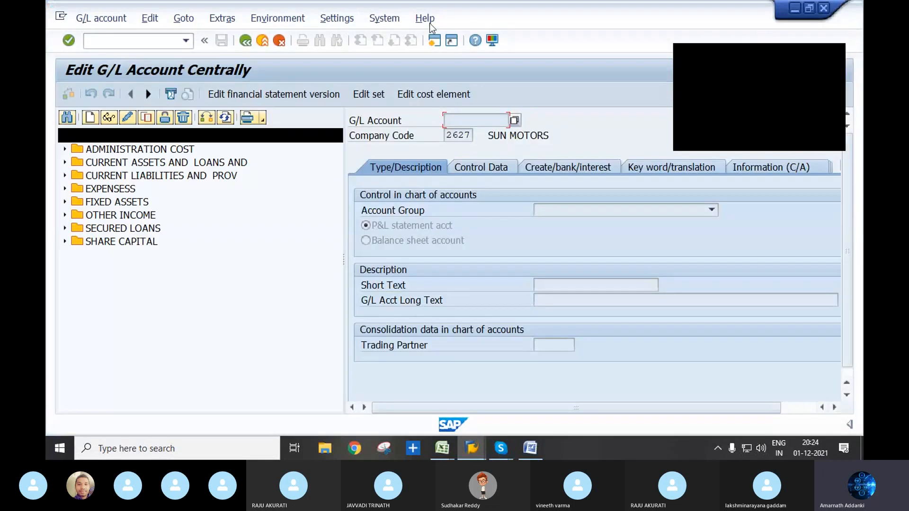
{"action": "left_click", "coordinate": [434, 40]}
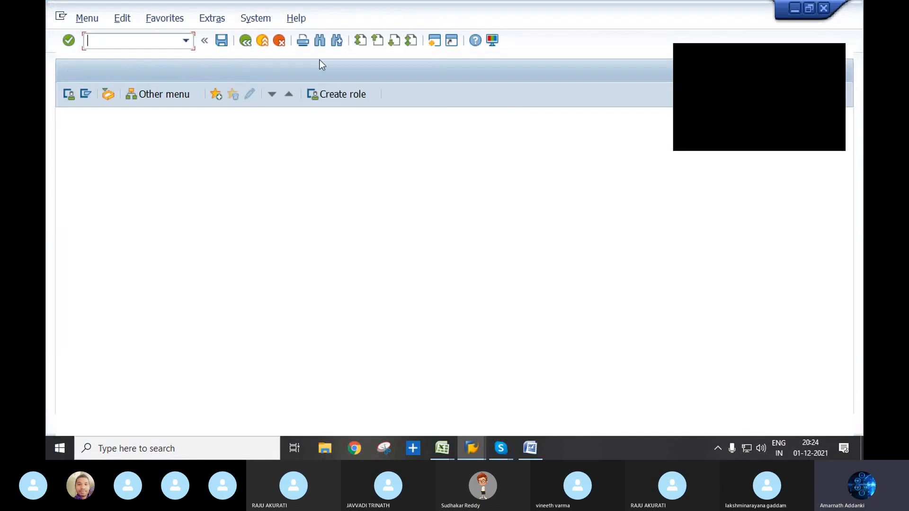
{"action": "type", "text": "O"}
{"action": "key", "text": "BackSpace"}
{"action": "type", "text": "BD4"}
{"action": "key", "text": "BackSpace"}
{"action": "key", "text": "BackSpace"}
{"action": "key", "text": "BackSpace"}
{"action": "type", "text": "OBD4"}
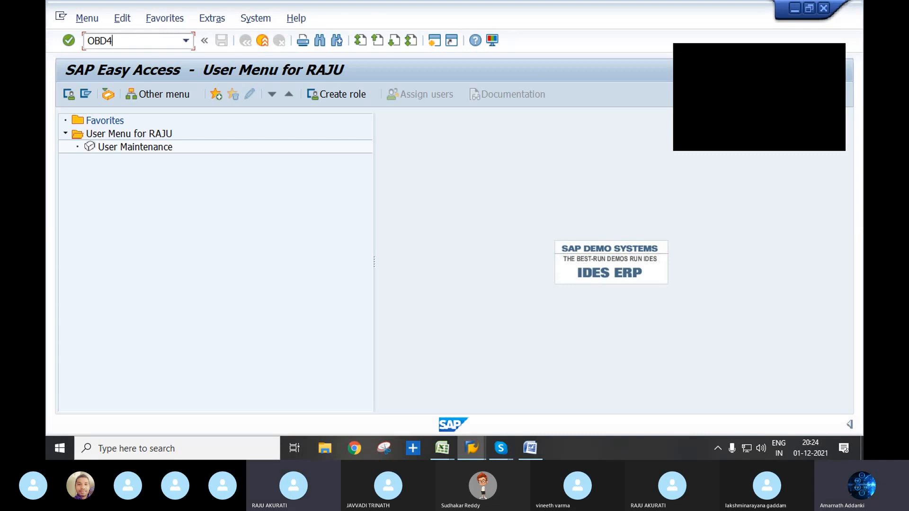
{"action": "key", "text": "Return"}
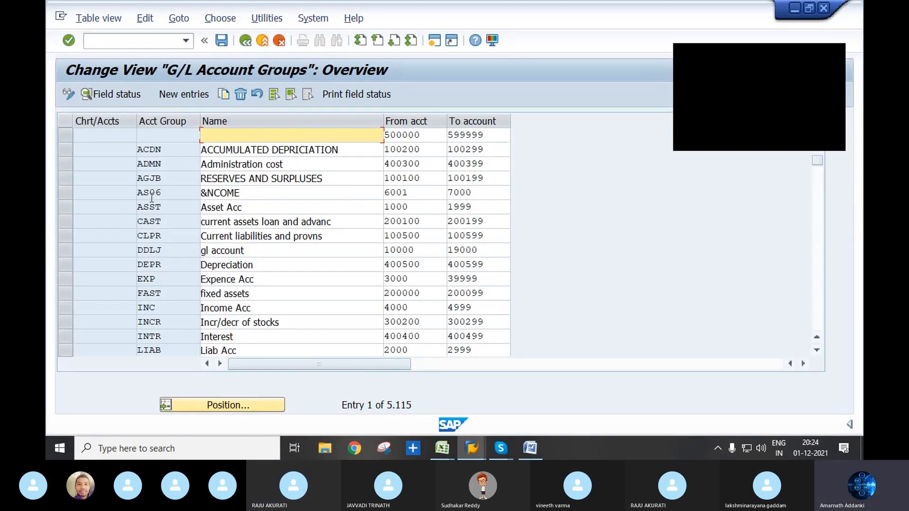
Step: Look up the operative chart of accounts in the RAJU TECH workbook and position SAP's account groups list at chart RJCA
{"action": "left_click", "coordinate": [259, 405]}
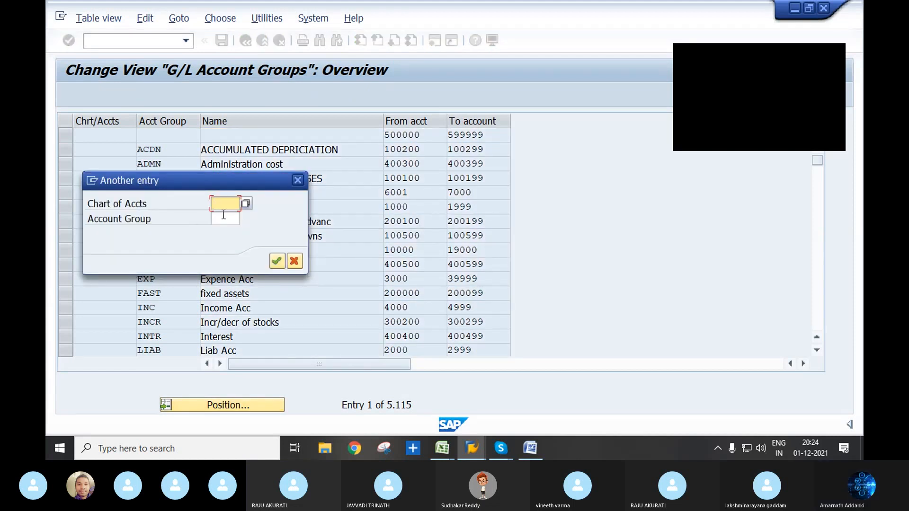
{"action": "left_click", "coordinate": [442, 448]}
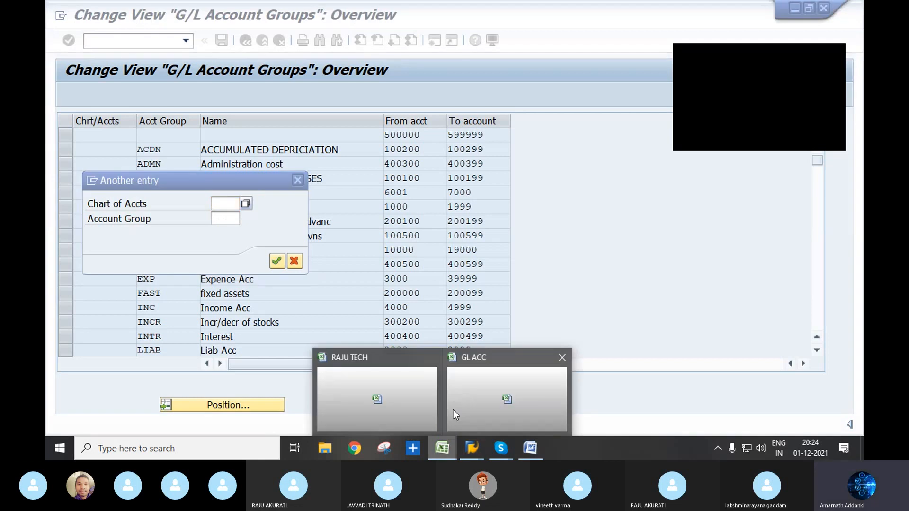
{"action": "left_click", "coordinate": [393, 395]}
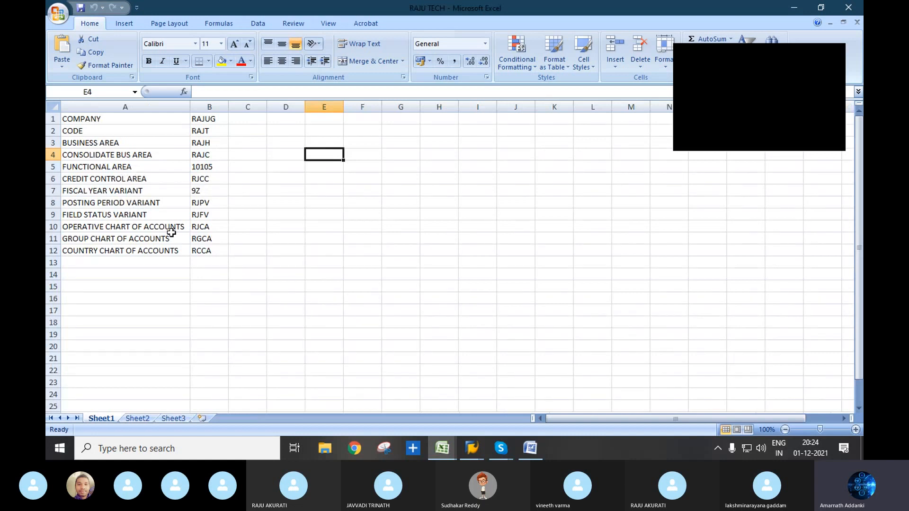
{"action": "left_click", "coordinate": [202, 229]}
{"action": "key", "text": "alt+Tab"}
{"action": "key", "text": "alt+Tab"}
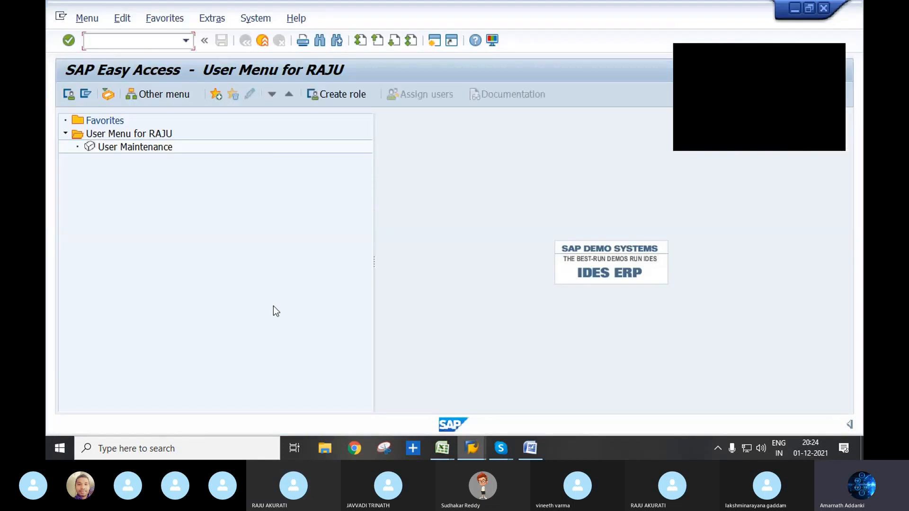
{"action": "mouse_move", "coordinate": [471, 448]}
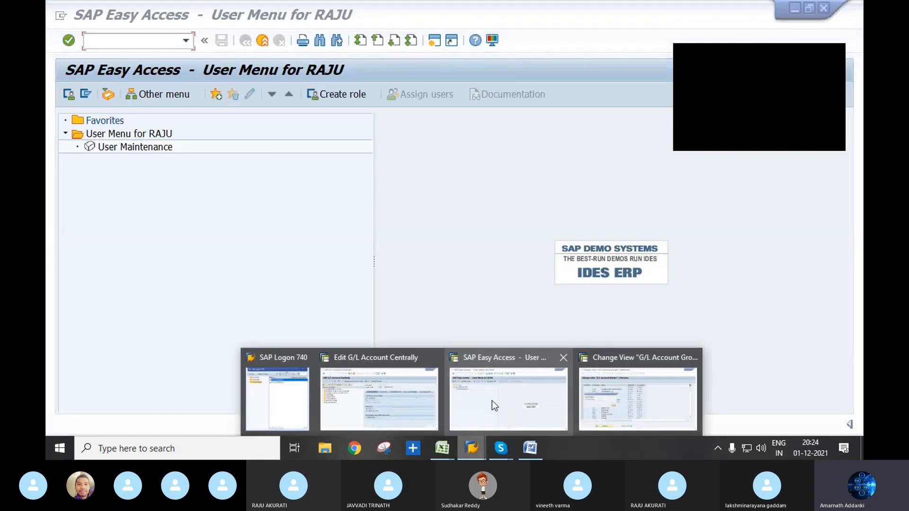
{"action": "left_click", "coordinate": [607, 396]}
{"action": "type", "text": "RJCA"}
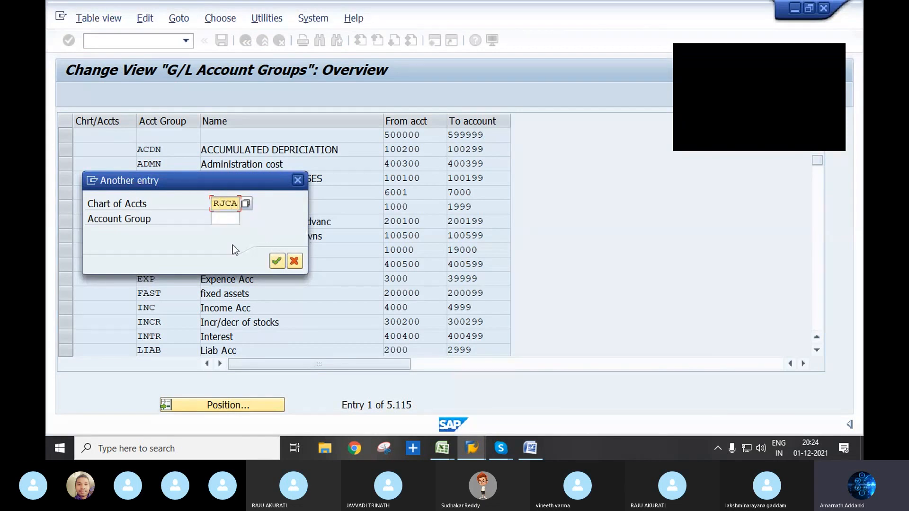
{"action": "left_click", "coordinate": [277, 261]}
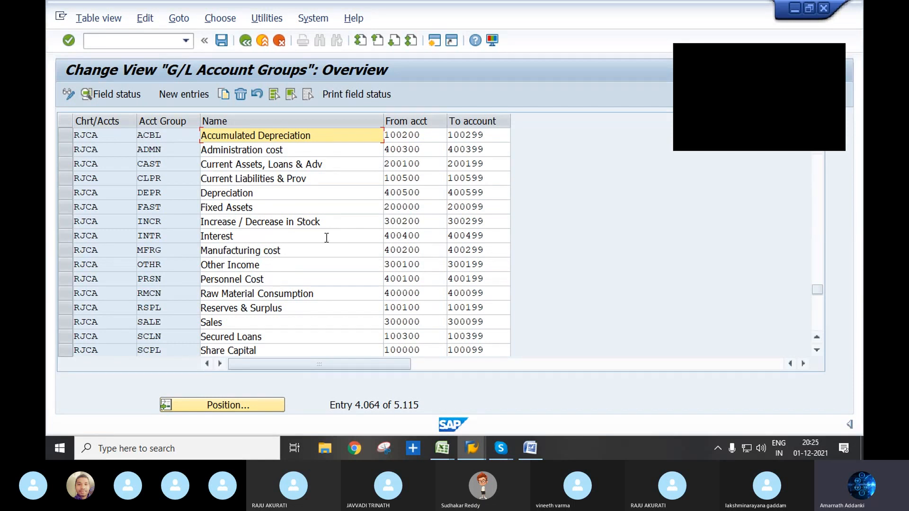
Step: Select the Administration cost account group row and close the spare SAP Easy Access session
{"action": "left_click", "coordinate": [317, 150]}
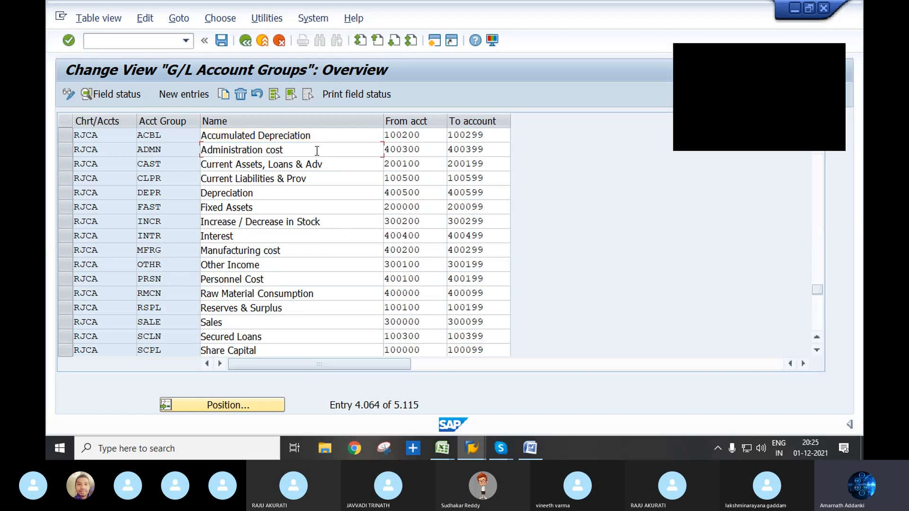
{"action": "left_click", "coordinate": [65, 149]}
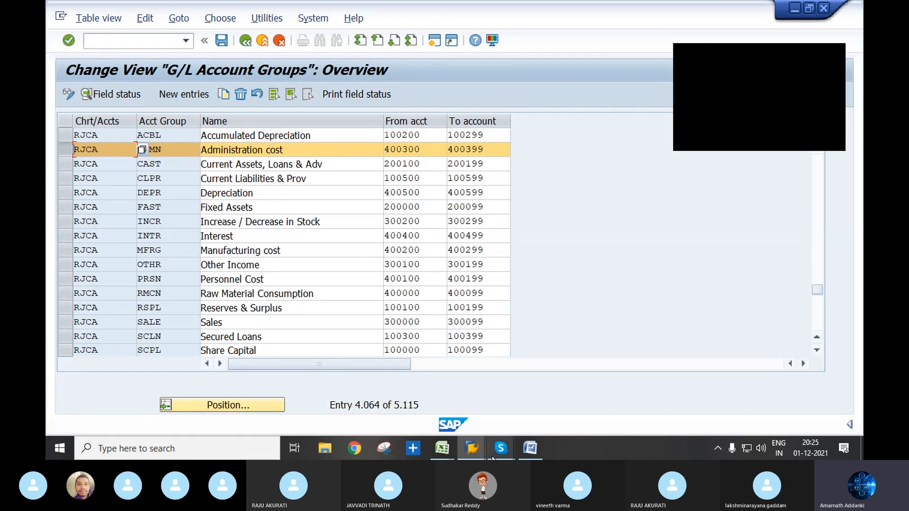
{"action": "mouse_move", "coordinate": [476, 454]}
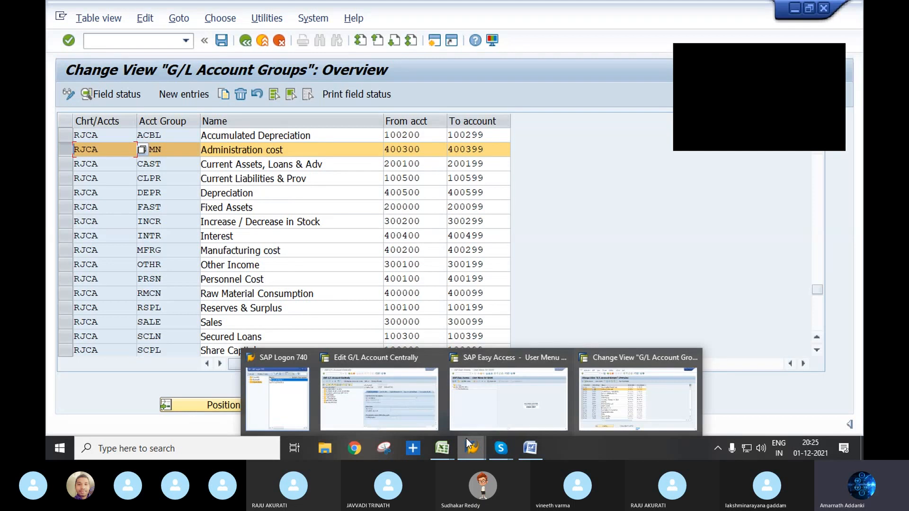
{"action": "left_click", "coordinate": [478, 410]}
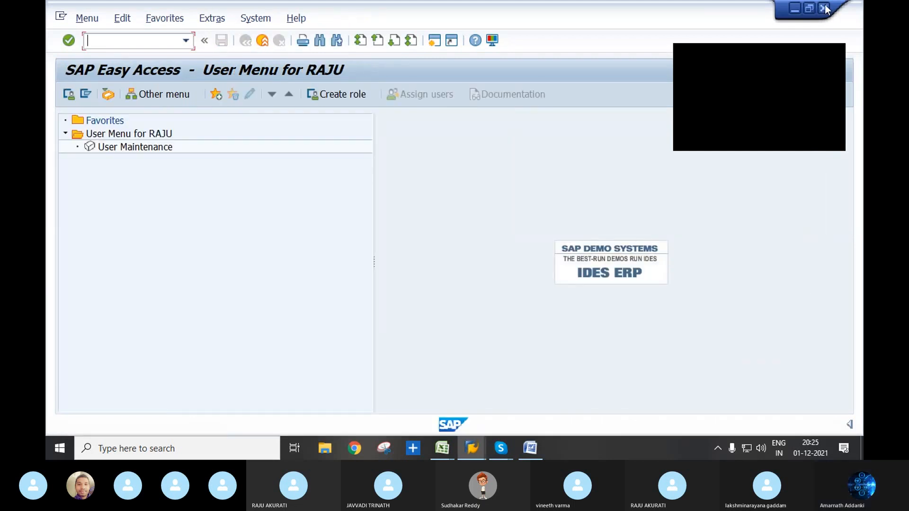
{"action": "left_click", "coordinate": [825, 8]}
Step: In the Edit G/L Account Centrally session, start creating G/L account 400300 for company code RAJT
{"action": "mouse_move", "coordinate": [471, 451]}
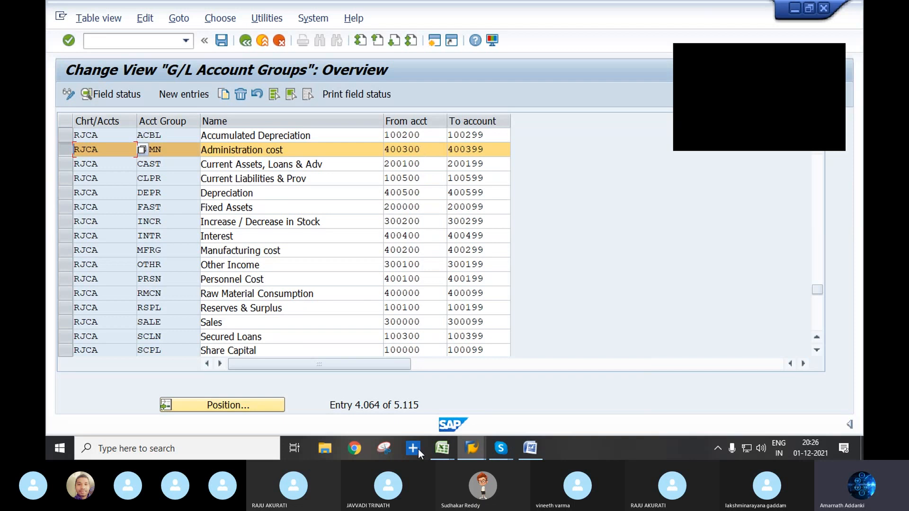
{"action": "left_click", "coordinate": [471, 448]}
{"action": "left_click", "coordinate": [415, 398]}
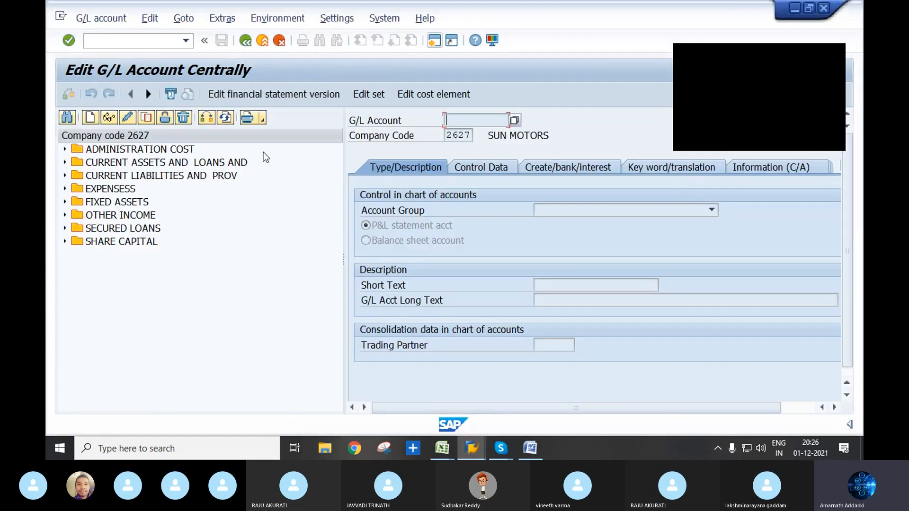
{"action": "left_click", "coordinate": [210, 120]}
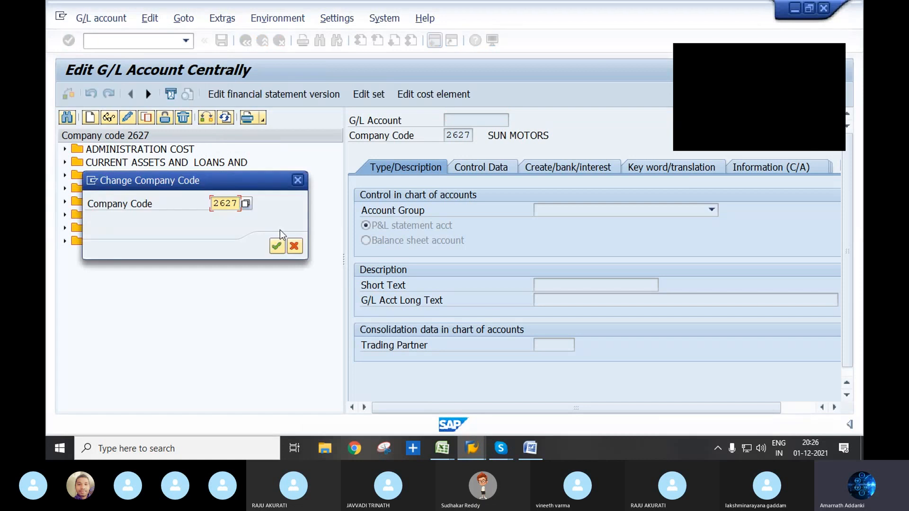
{"action": "left_click", "coordinate": [292, 246]}
{"action": "left_click", "coordinate": [96, 120]}
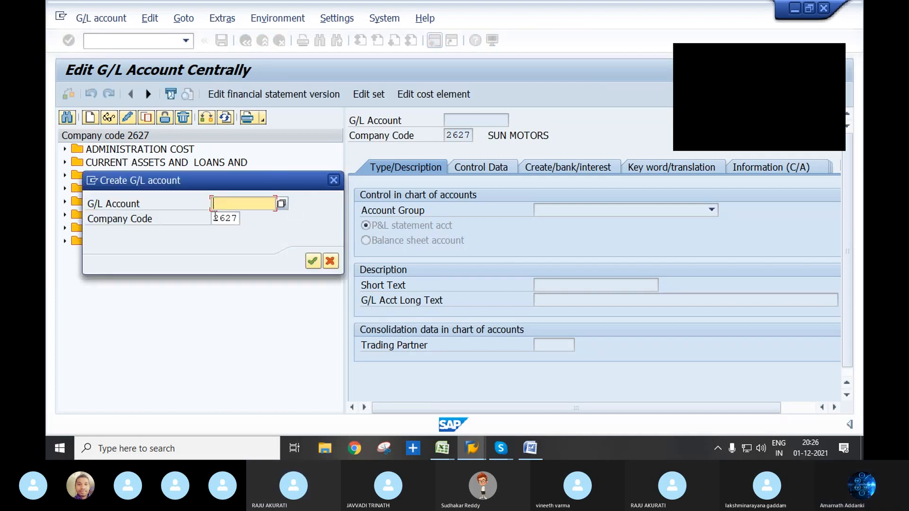
{"action": "left_click_drag", "start_coordinate": [214, 219], "coordinate": [251, 215]}
{"action": "key", "text": "BackSpace"}
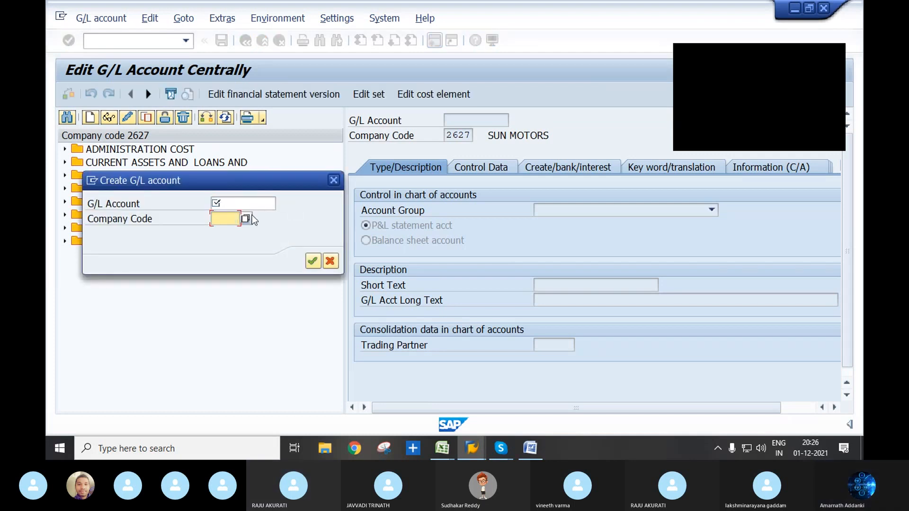
{"action": "type", "text": "RAJT"}
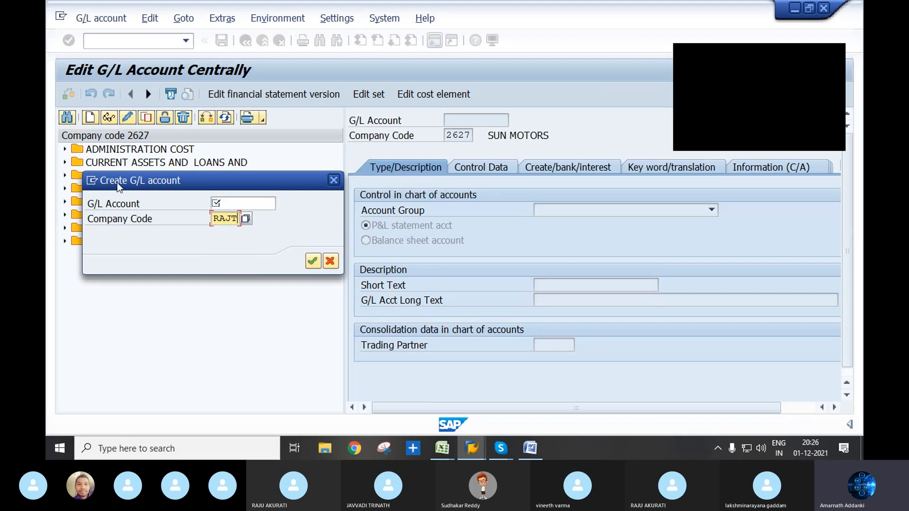
{"action": "key", "text": "shift+Tab"}
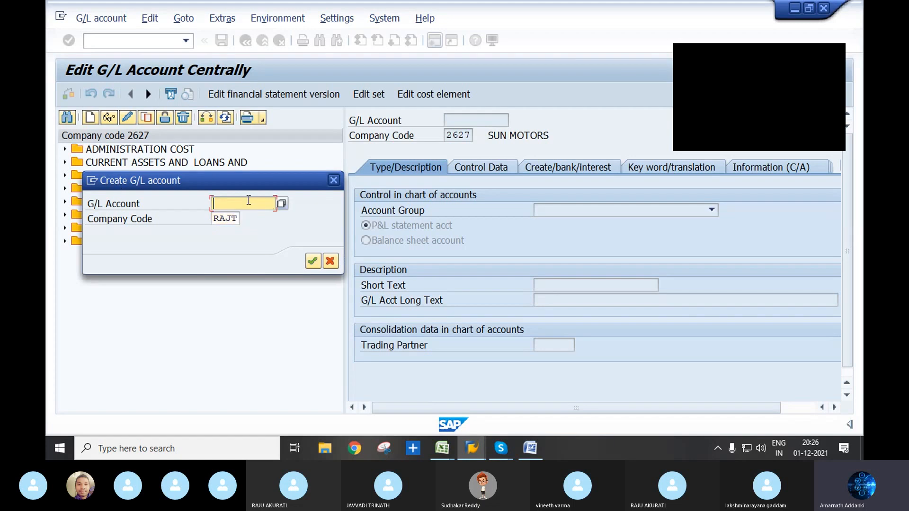
{"action": "type", "text": "400300"}
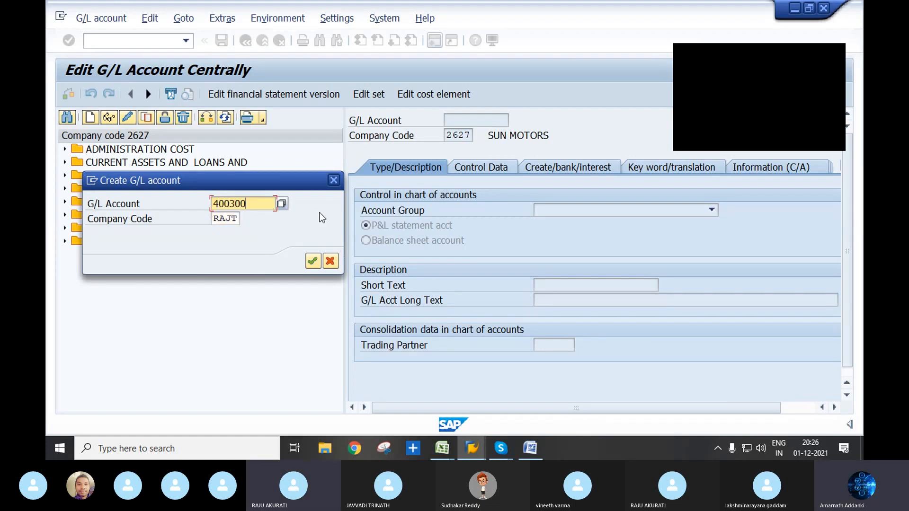
{"action": "left_click", "coordinate": [314, 260]}
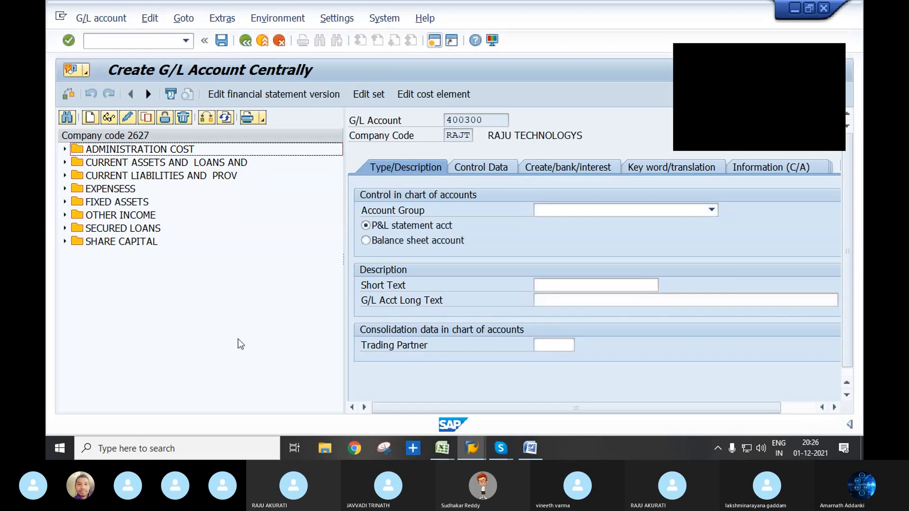
Step: Leave the new account unsaved and restart transaction FS00 with /NFS00
{"action": "left_click", "coordinate": [117, 43]}
{"action": "type", "text": "FS00"}
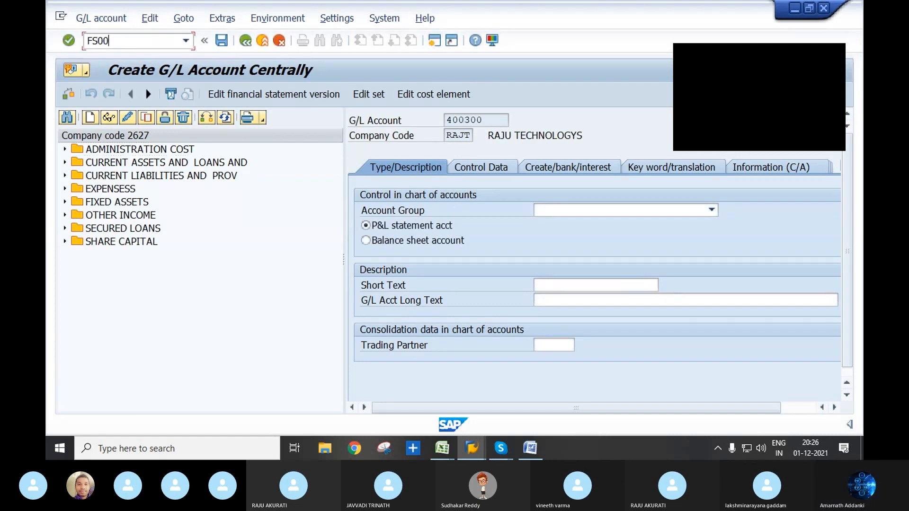
{"action": "key", "text": "Return"}
{"action": "type", "text": "/NFS00"}
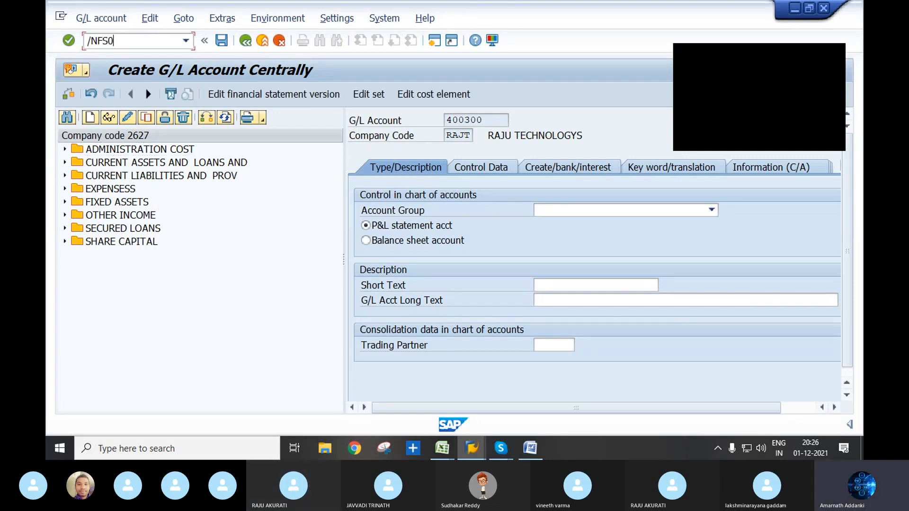
{"action": "key", "text": "Return"}
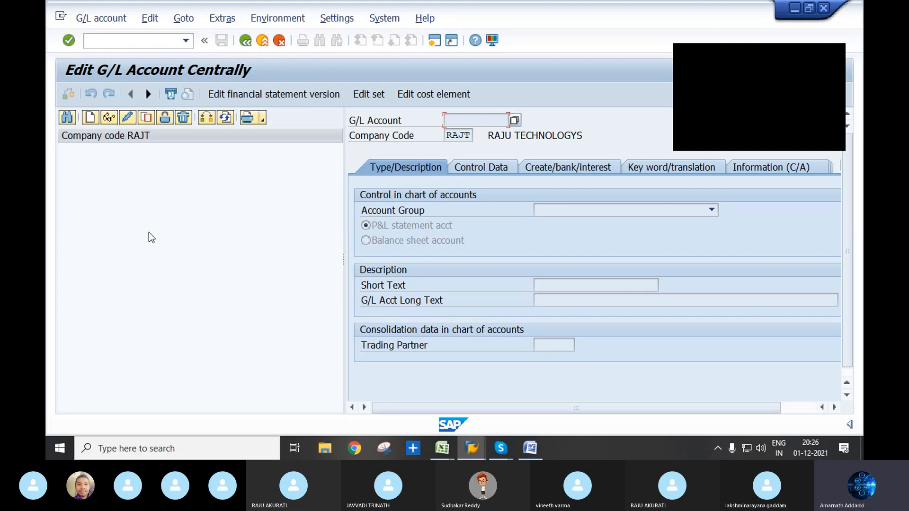
Step: Set the hierarchy display so that no navigation tree is displayed and acknowledge the information message
{"action": "left_click", "coordinate": [350, 20]}
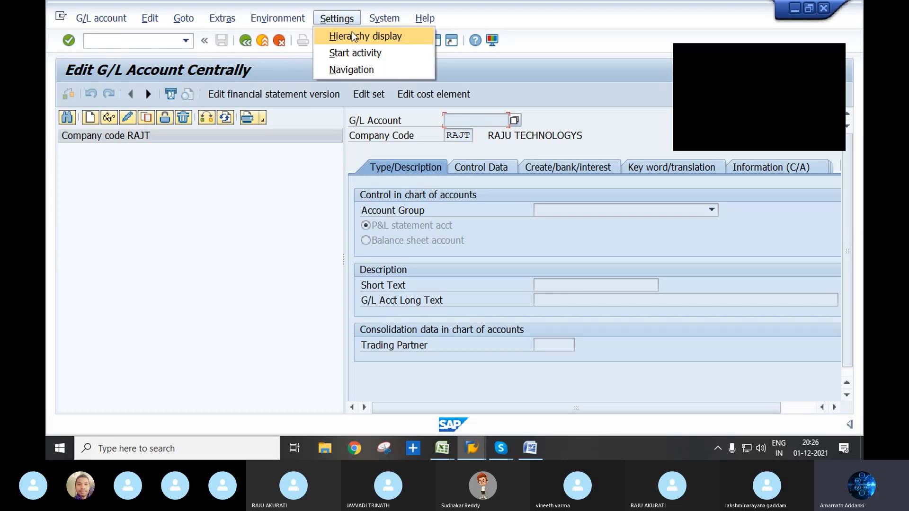
{"action": "left_click", "coordinate": [405, 36]}
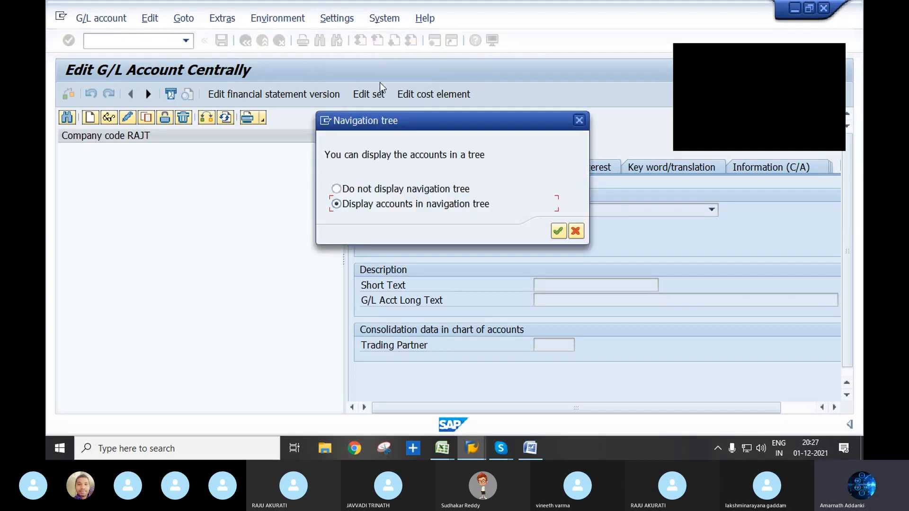
{"action": "left_click", "coordinate": [402, 188]}
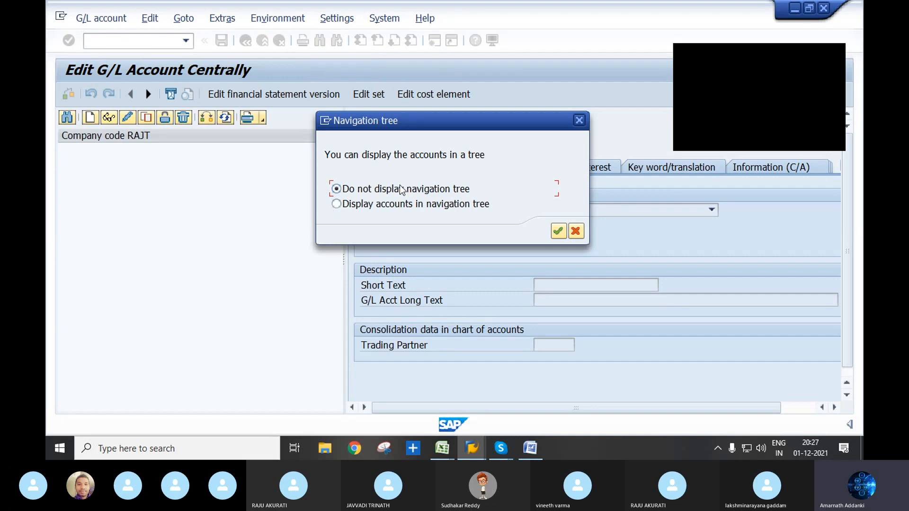
{"action": "left_click", "coordinate": [559, 230]}
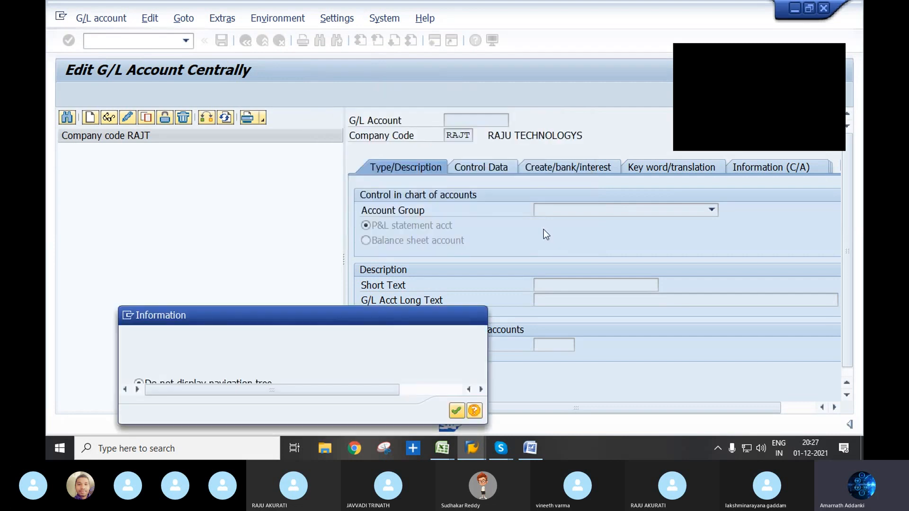
{"action": "left_click", "coordinate": [449, 411]}
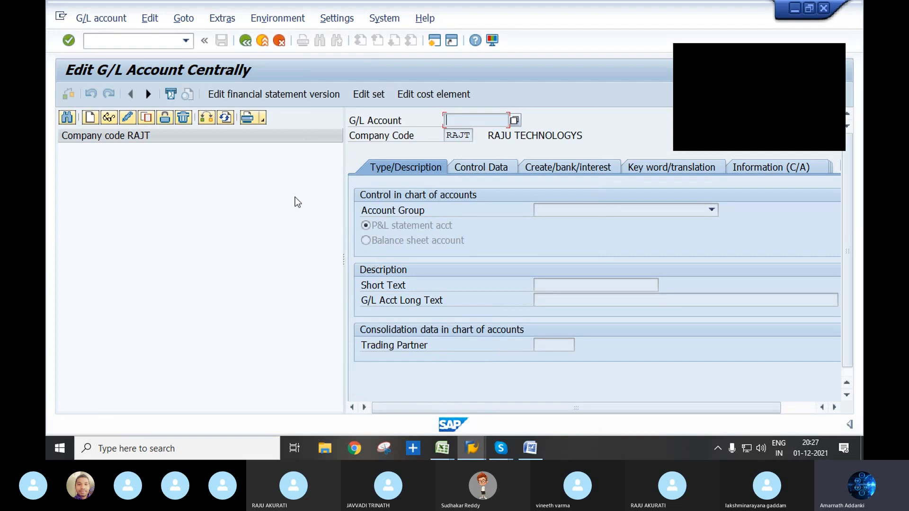
Step: Set the hierarchy display to show accounts in the navigation tree and acknowledge the information message
{"action": "left_click", "coordinate": [337, 18]}
{"action": "left_click", "coordinate": [368, 33]}
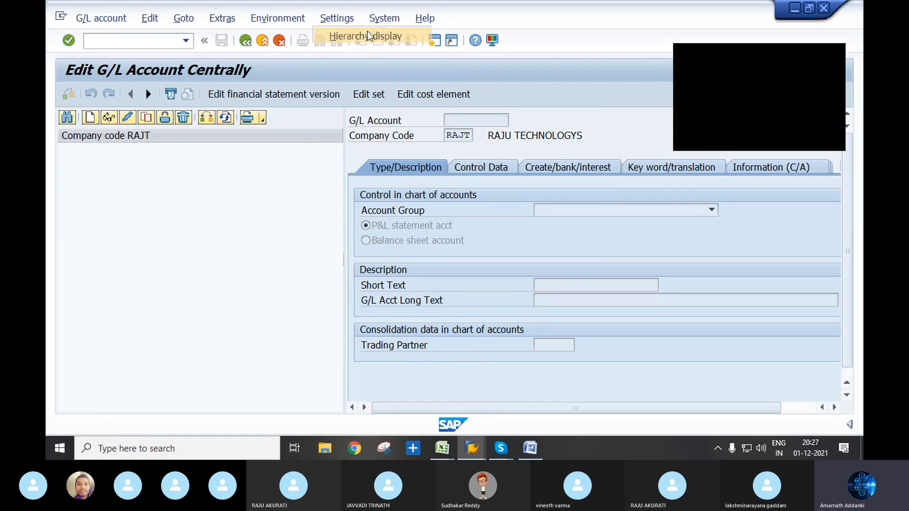
{"action": "left_click", "coordinate": [396, 205]}
{"action": "left_click", "coordinate": [558, 231]}
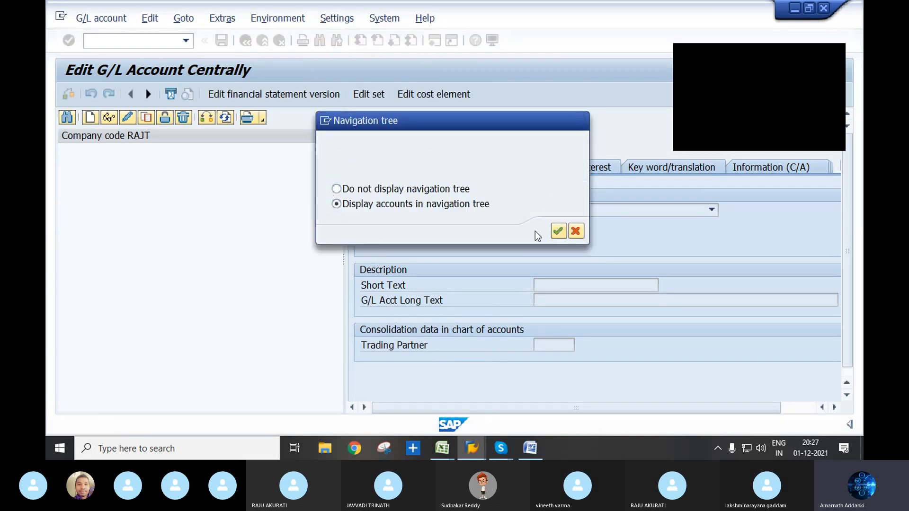
{"action": "left_click", "coordinate": [455, 410]}
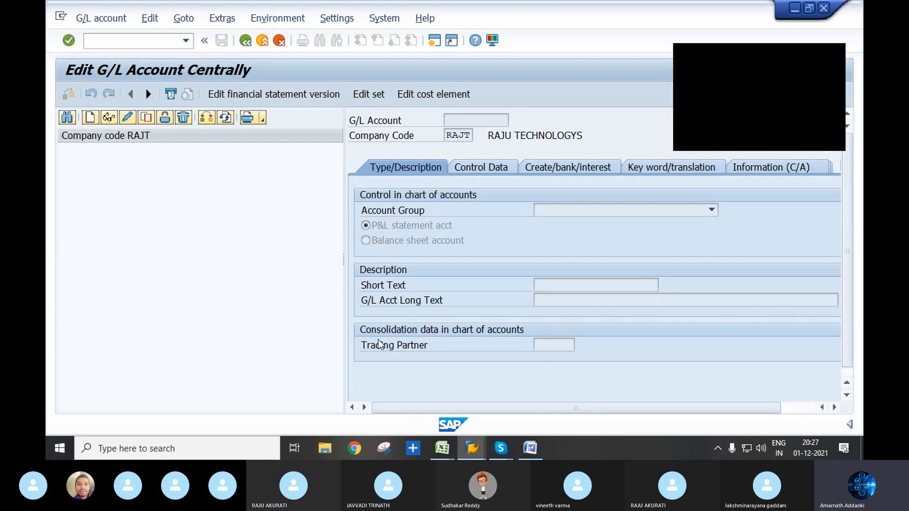
Step: Look up the Administration cost number range in the G/L Account Groups session and return to Edit G/L Account Centrally
{"action": "left_click", "coordinate": [471, 448]}
{"action": "left_click", "coordinate": [543, 395]}
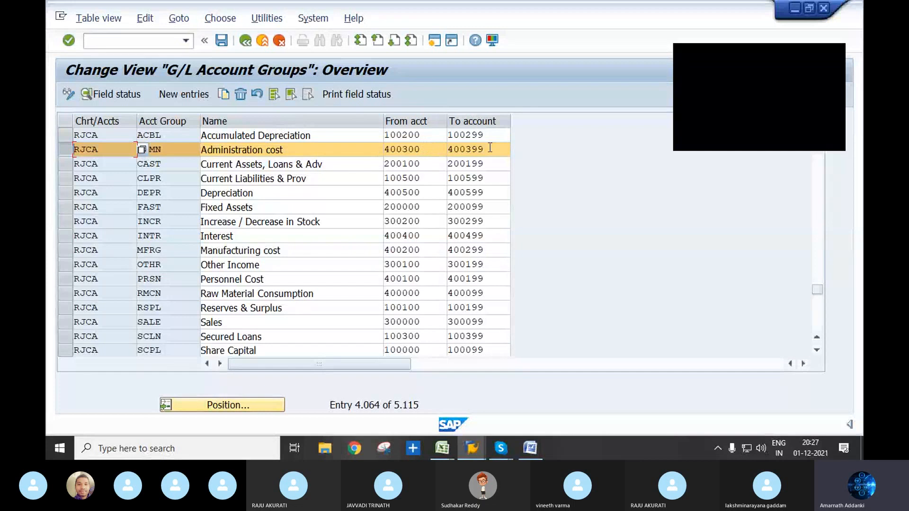
{"action": "mouse_move", "coordinate": [471, 450]}
{"action": "left_click", "coordinate": [420, 403]}
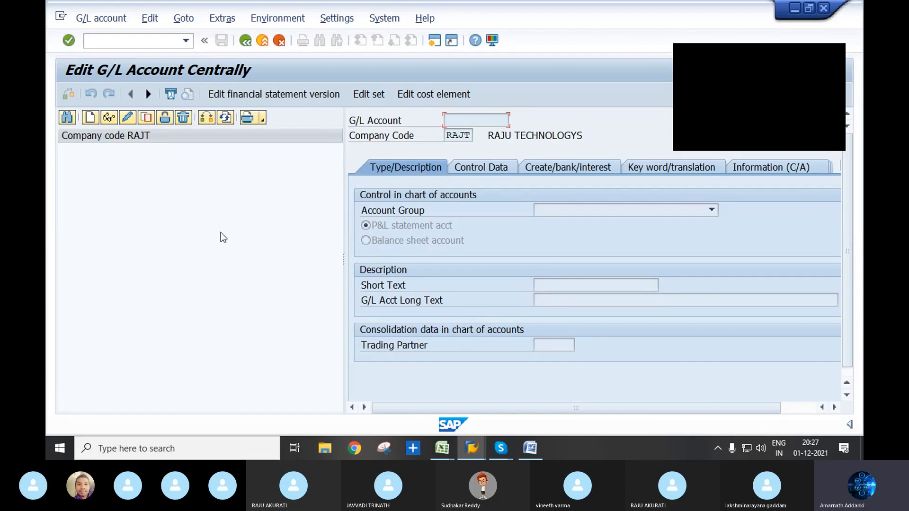
Step: Enter 400300 as a new G/L account, compare it with the Administration cost number range in the account groups session, and cancel the creation
{"action": "left_click", "coordinate": [92, 120]}
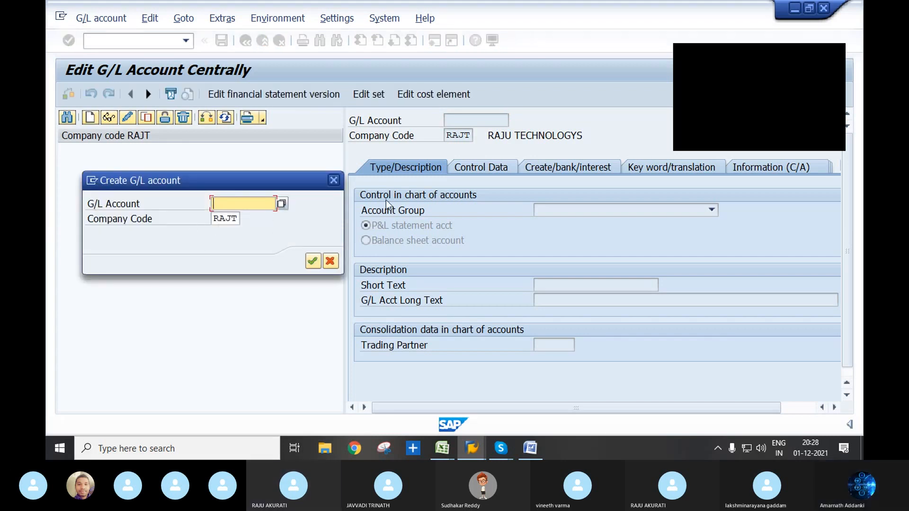
{"action": "type", "text": "400300"}
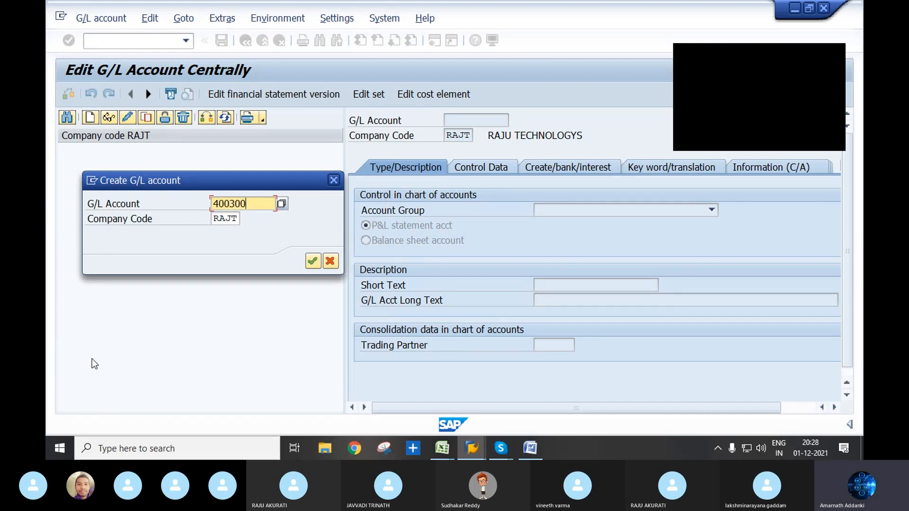
{"action": "left_click", "coordinate": [476, 446]}
{"action": "left_click", "coordinate": [544, 384]}
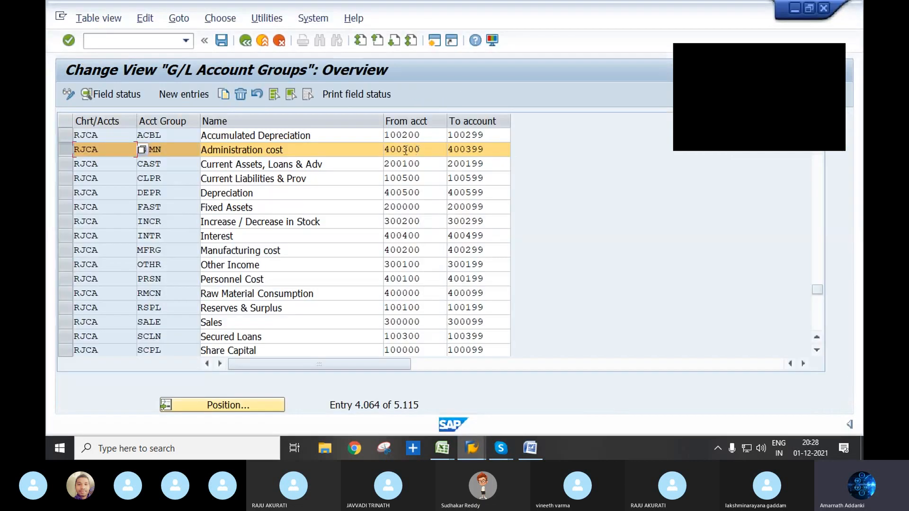
{"action": "left_click", "coordinate": [474, 447]}
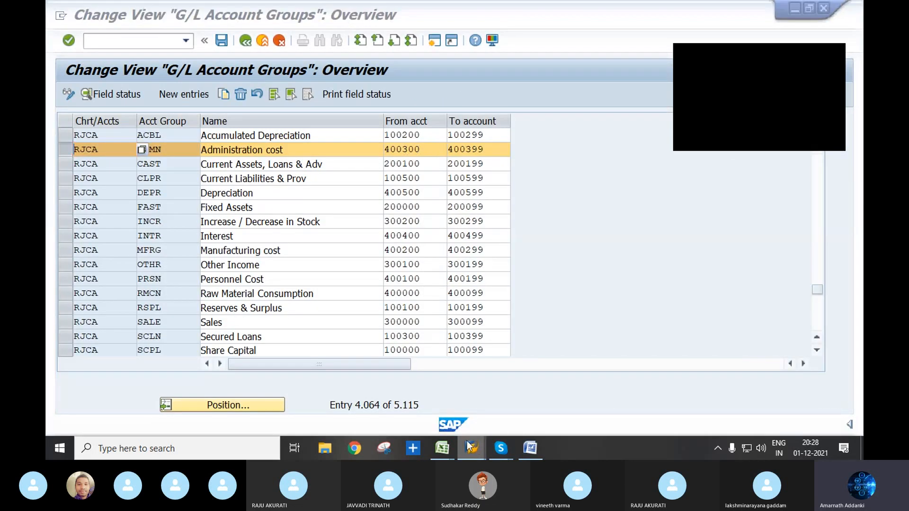
{"action": "left_click", "coordinate": [351, 397]}
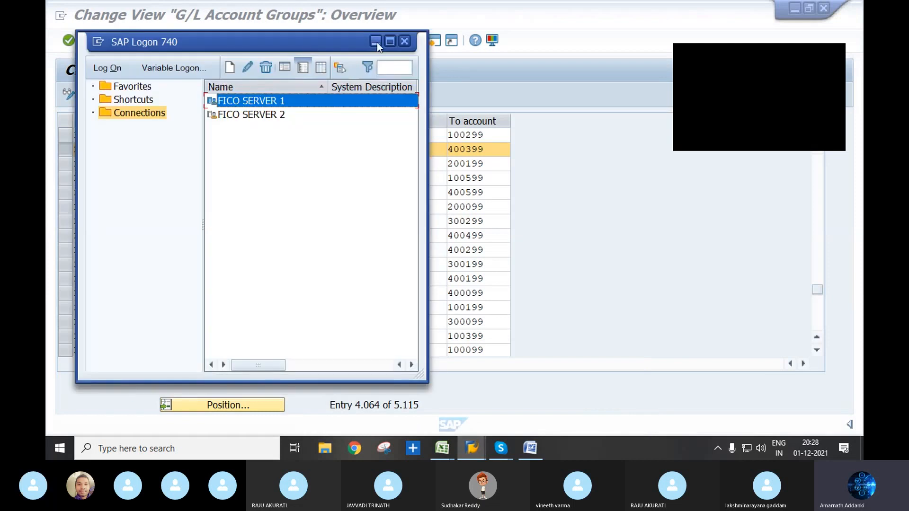
{"action": "left_click", "coordinate": [377, 41]}
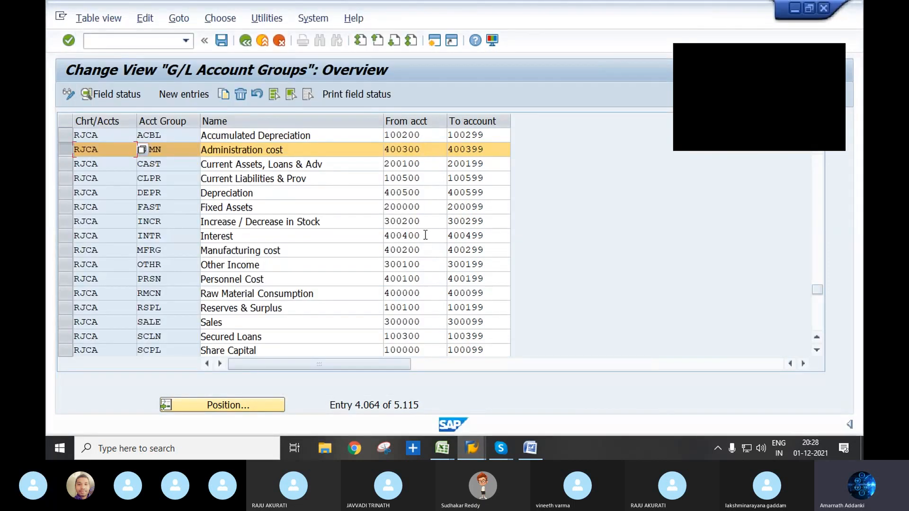
{"action": "left_click", "coordinate": [472, 448]}
{"action": "left_click", "coordinate": [471, 397]}
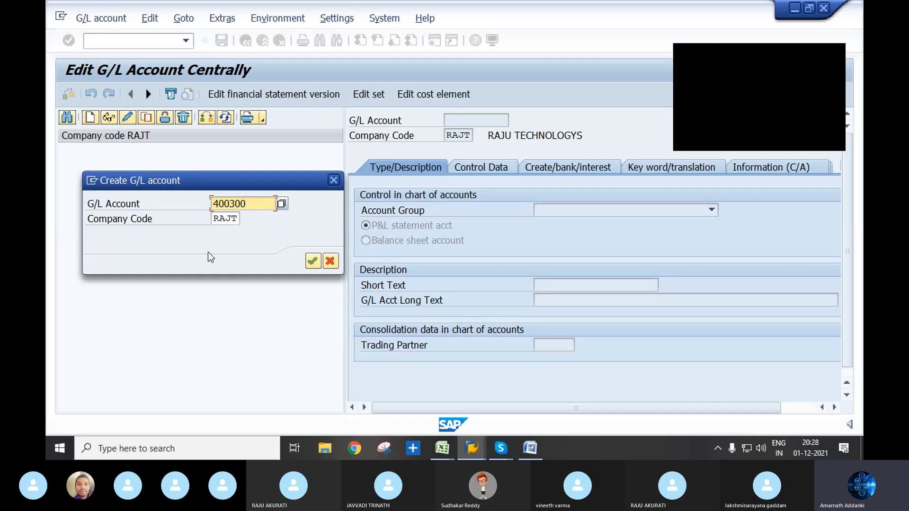
{"action": "left_click", "coordinate": [335, 179]}
Step: Start creating G/L account 400300 for company code RAJT and confirm the entry
{"action": "left_click", "coordinate": [90, 118]}
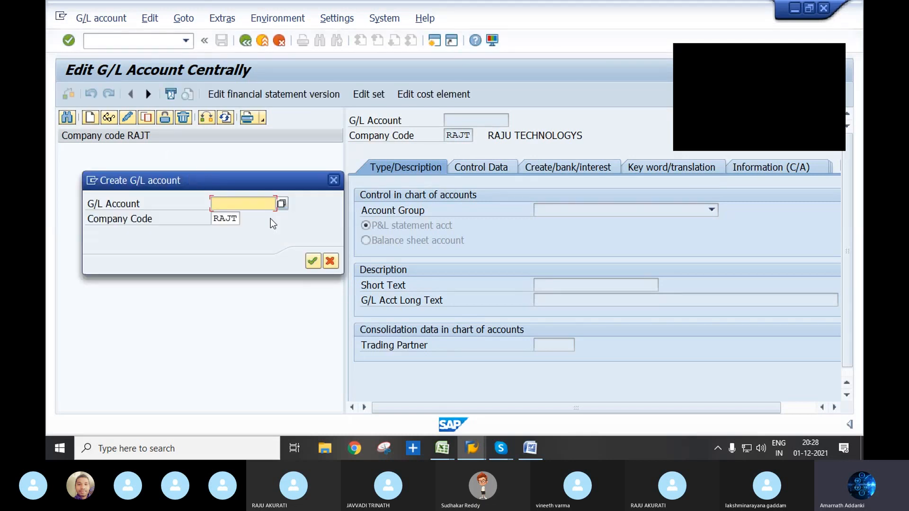
{"action": "type", "text": "400"}
{"action": "key", "text": "Down"}
{"action": "key", "text": "Return"}
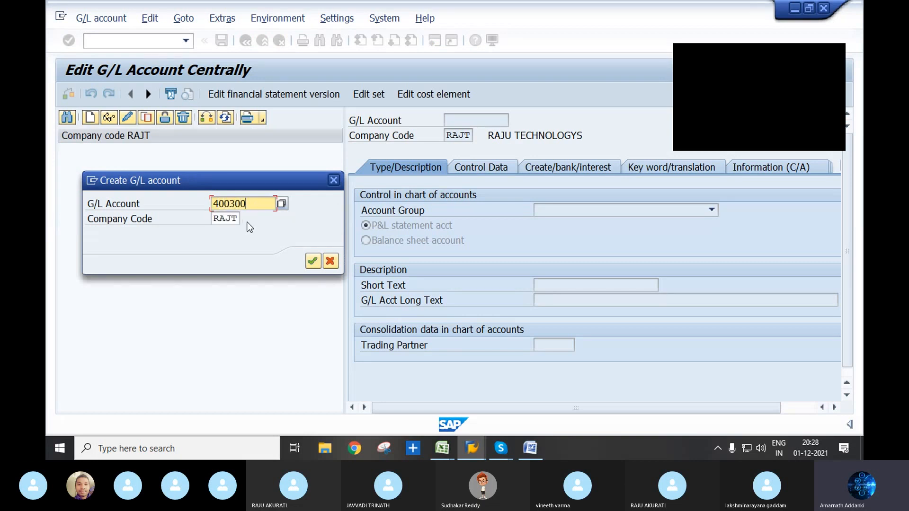
{"action": "left_click", "coordinate": [313, 260]}
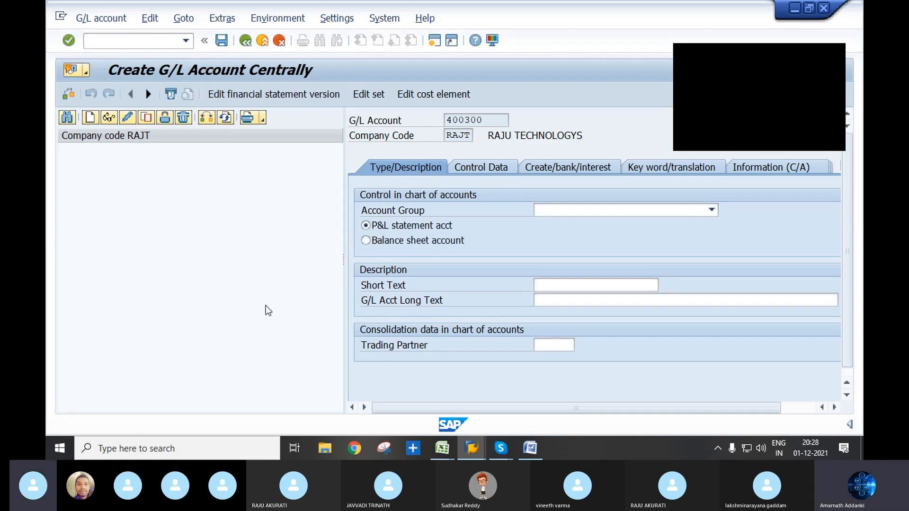
Step: Assign account 400300 to the Administration cost account group and classify it as a P&L statement account
{"action": "left_click_drag", "start_coordinate": [749, 48], "coordinate": [665, 2]}
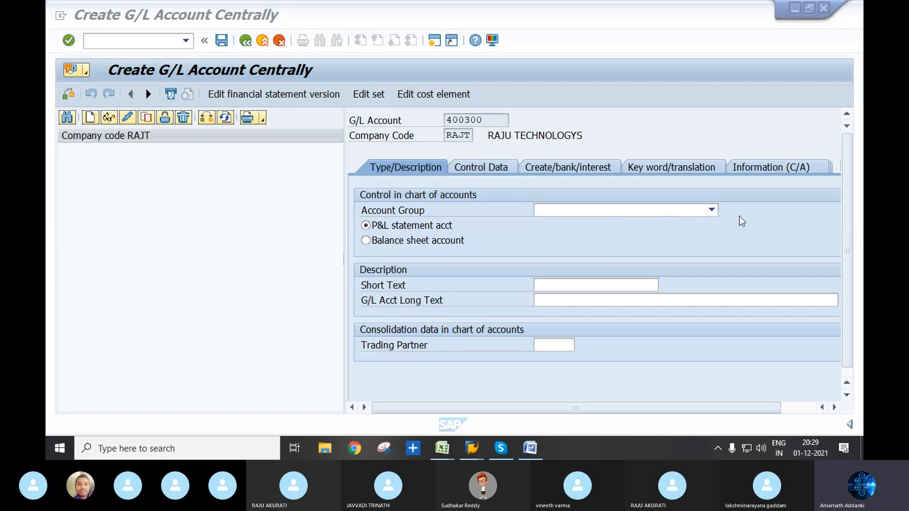
{"action": "left_click", "coordinate": [712, 209]}
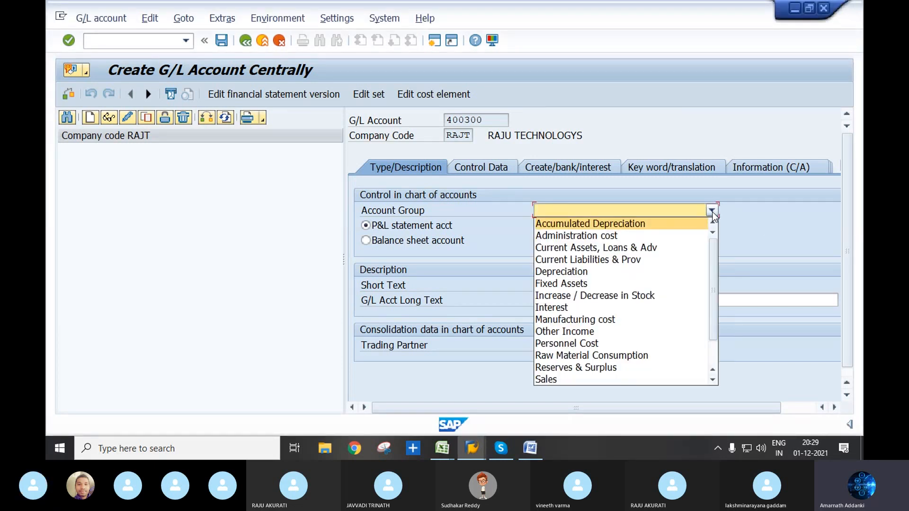
{"action": "left_click", "coordinate": [668, 239]}
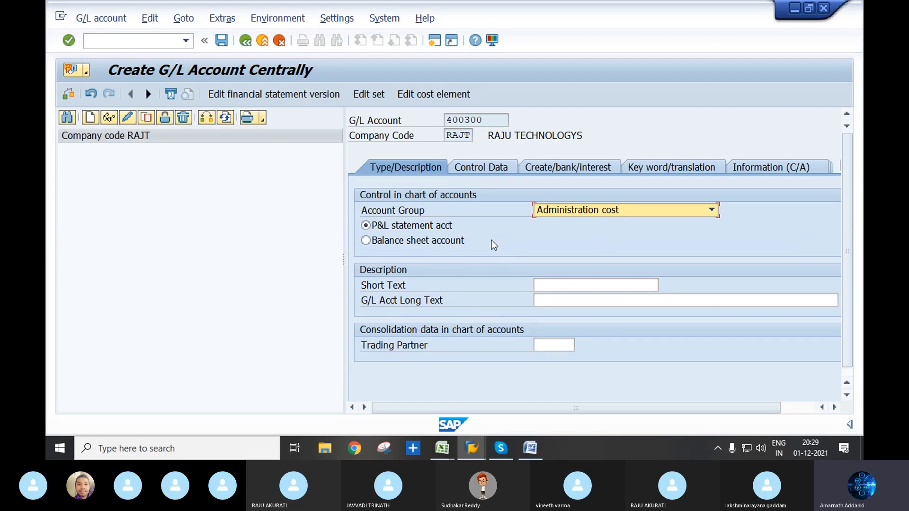
{"action": "left_click", "coordinate": [450, 244]}
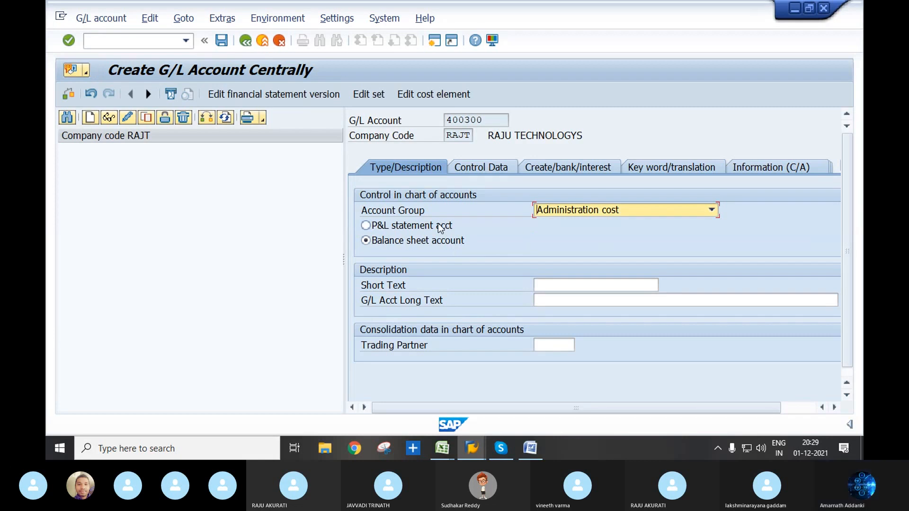
{"action": "left_click", "coordinate": [438, 223]}
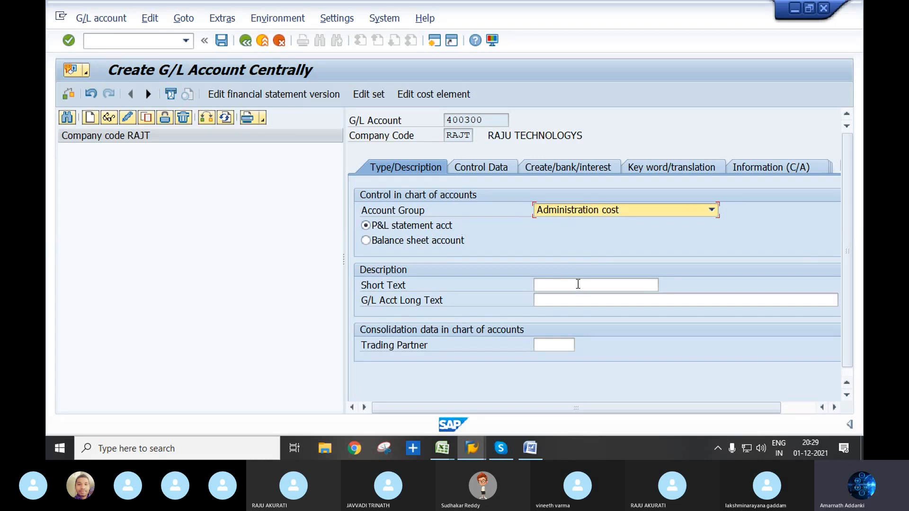
{"action": "key", "text": "F4"}
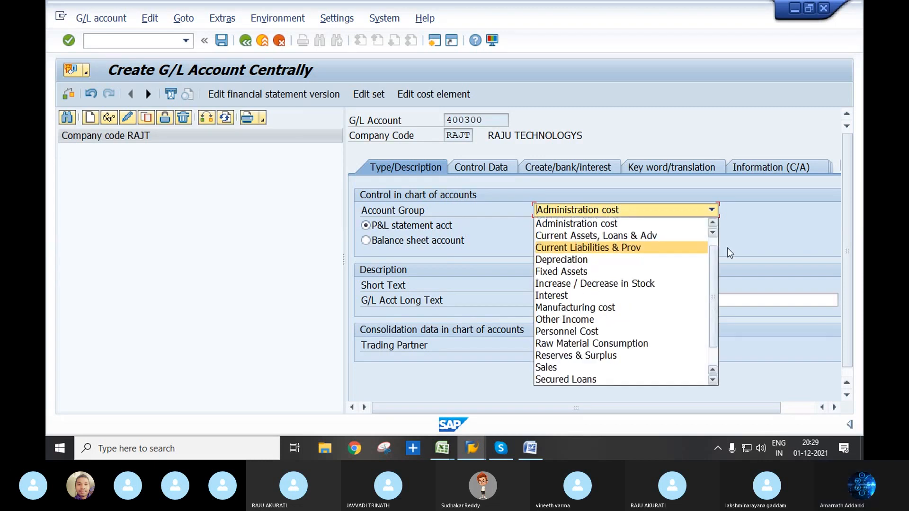
{"action": "left_click", "coordinate": [610, 223]}
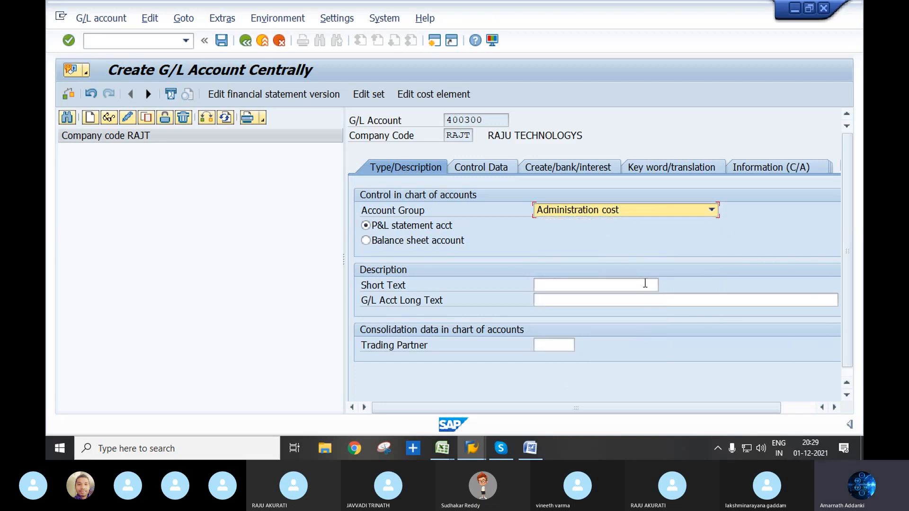
Step: Describe the account with the short text RENT A/C and the long text RENT ACCOUNT
{"action": "type", "text": "RENT A/C"}
{"action": "key", "text": "Tab"}
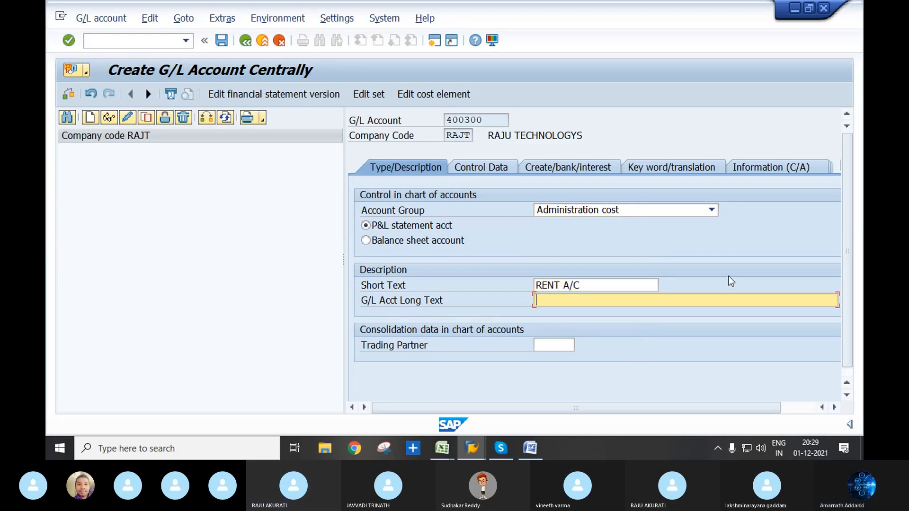
{"action": "type", "text": "RENT A"}
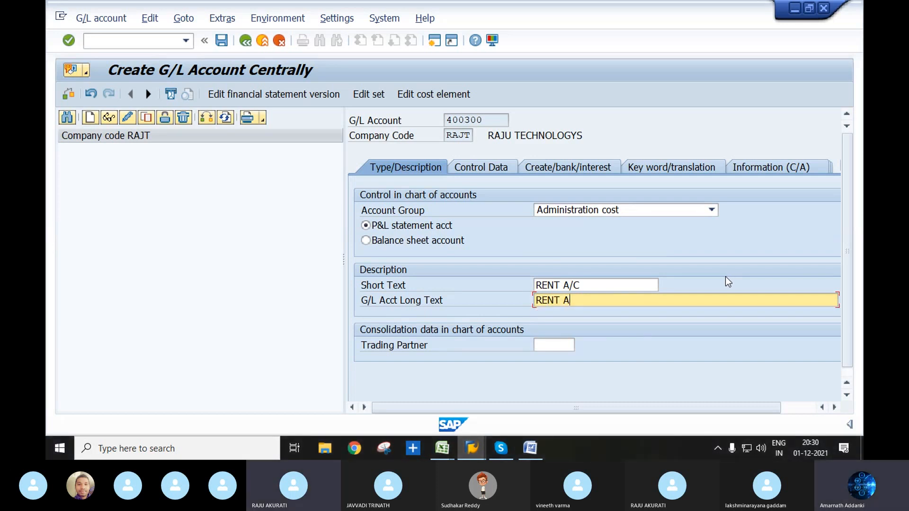
{"action": "type", "text": "CCOUNT"}
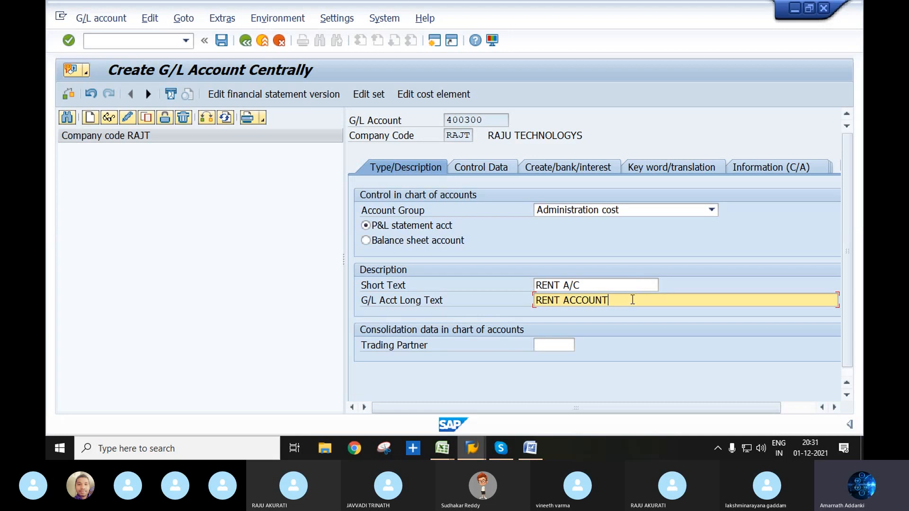
Step: Enable line item display for account 400300 in the control data and set its sort key to 001, Posting date
{"action": "left_click", "coordinate": [490, 169]}
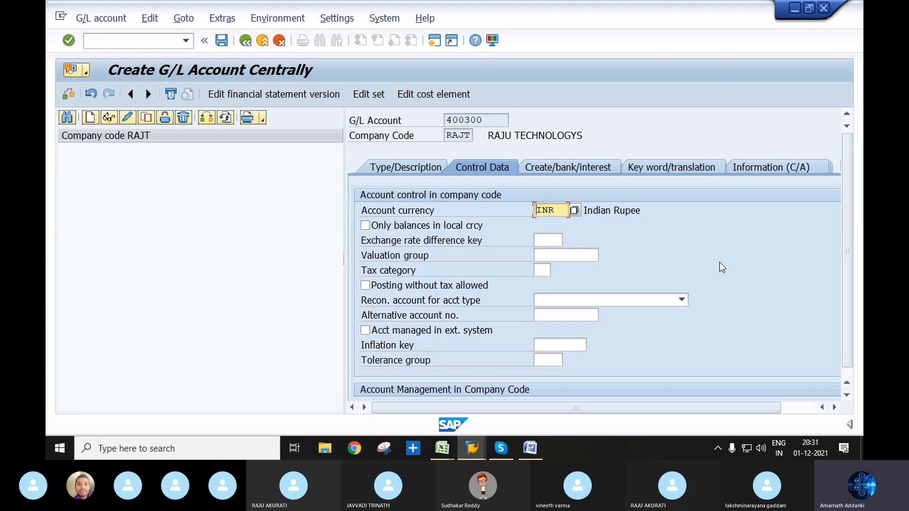
{"action": "scroll", "coordinate": [720, 267], "scroll_direction": "down", "scroll_amount": 2}
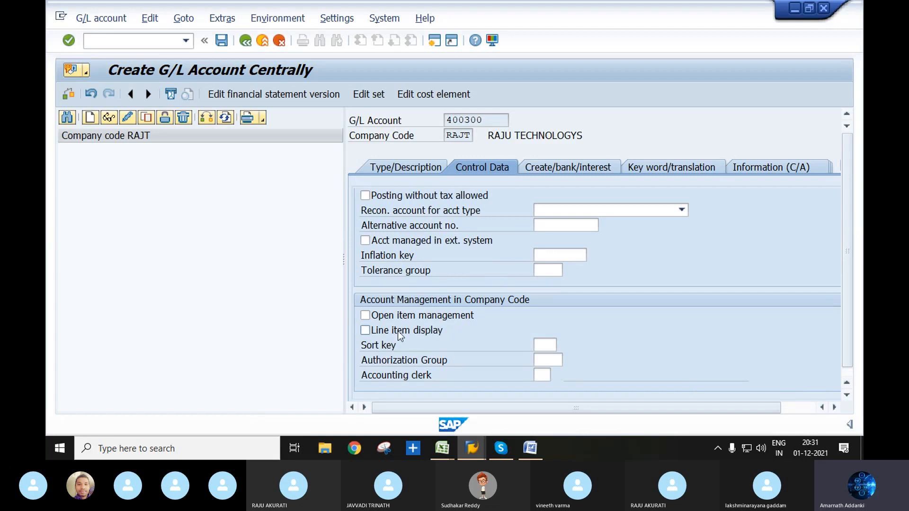
{"action": "left_click", "coordinate": [366, 331]}
{"action": "left_click", "coordinate": [550, 345]}
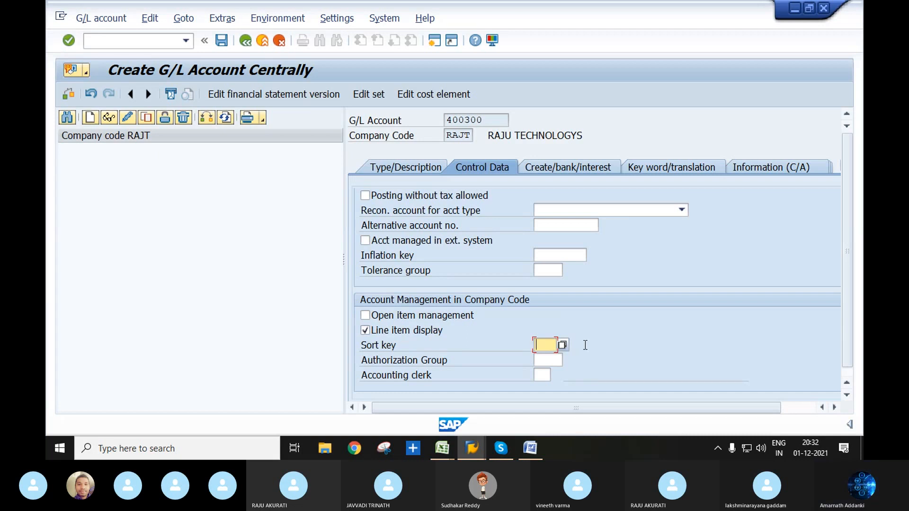
{"action": "type", "text": "001"}
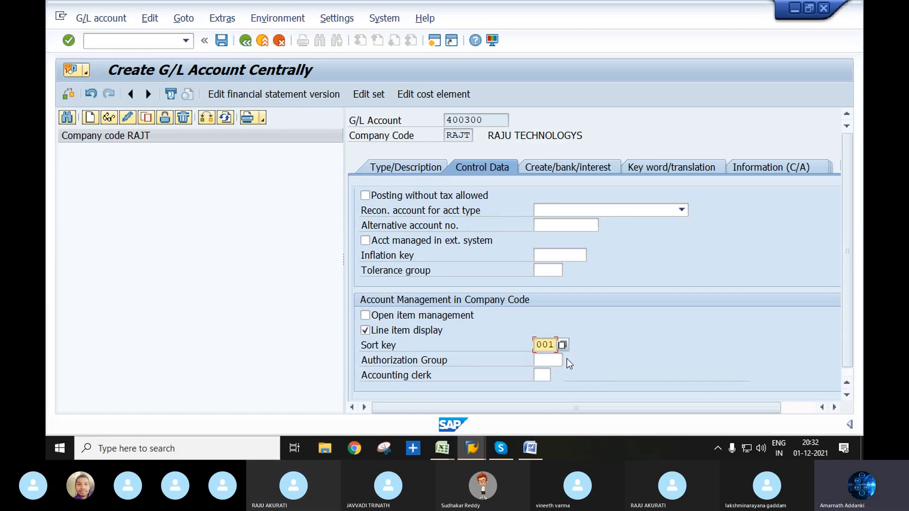
{"action": "left_click", "coordinate": [562, 345]}
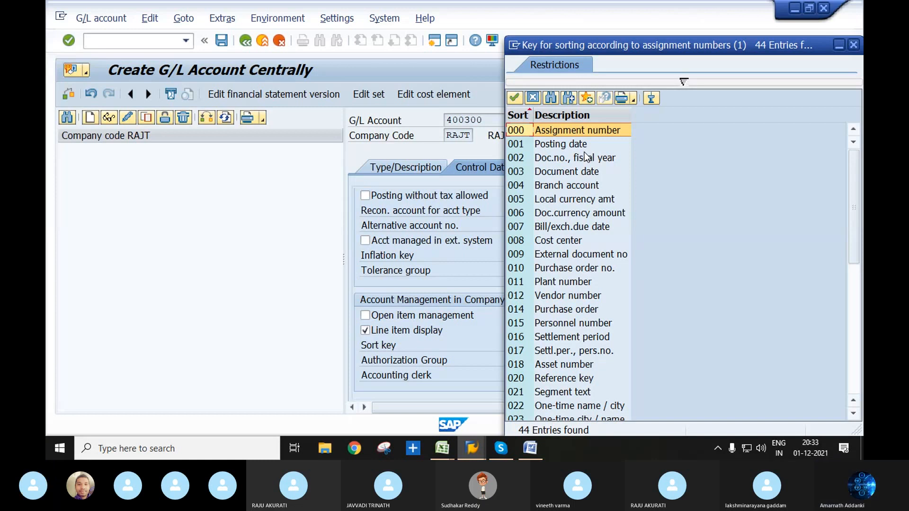
{"action": "left_click", "coordinate": [513, 145]}
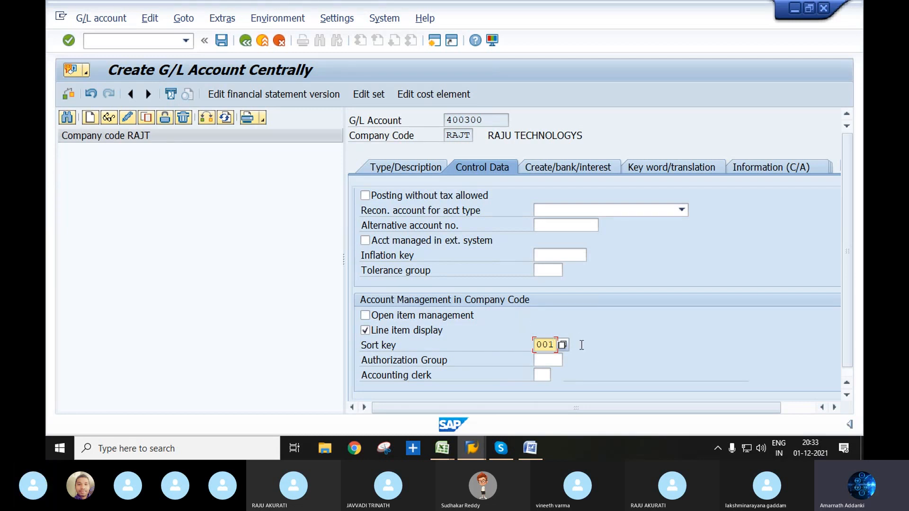
Step: Assign field status group G001, General (with text, allocation), to account 400300 and save the account
{"action": "left_click", "coordinate": [563, 167]}
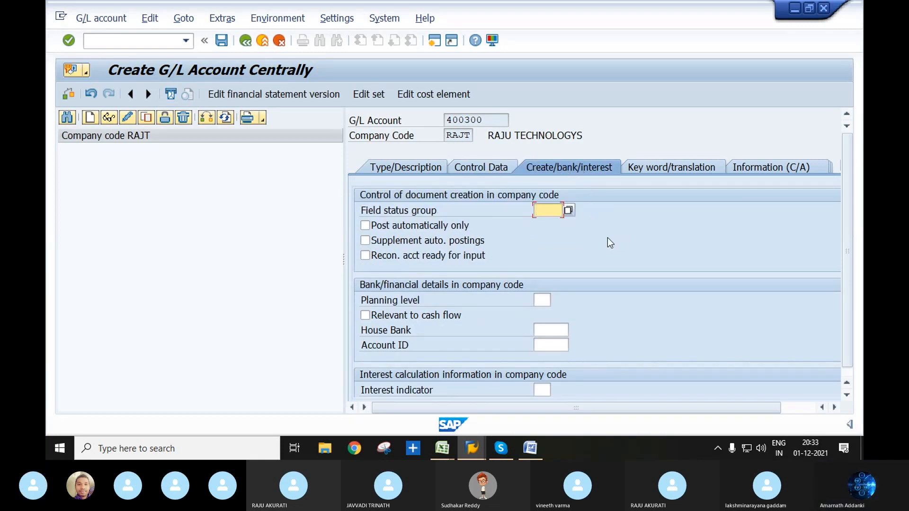
{"action": "left_click", "coordinate": [571, 210]}
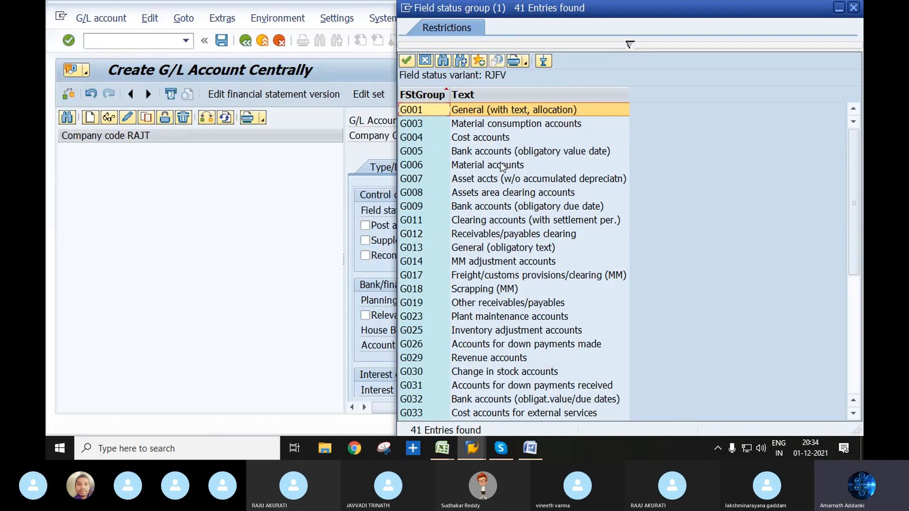
{"action": "double_click", "coordinate": [445, 112]}
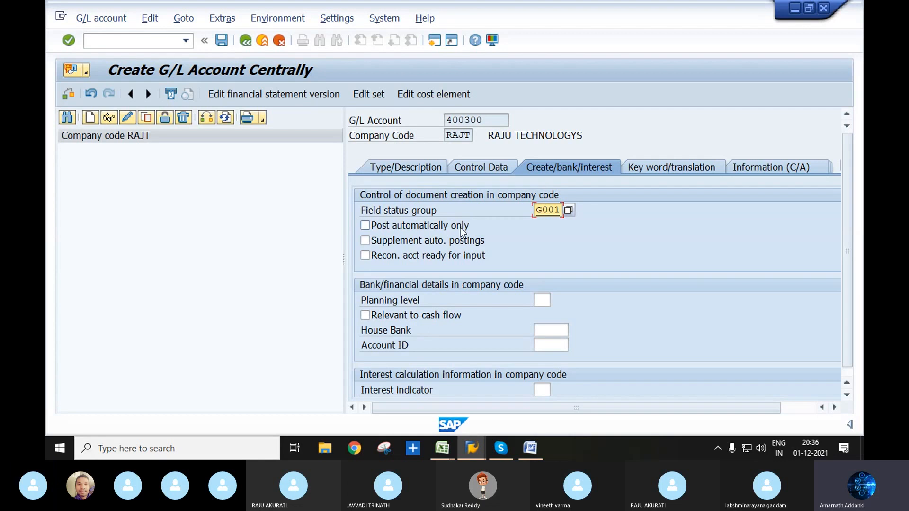
{"action": "scroll", "coordinate": [576, 263], "scroll_direction": "down", "scroll_amount": 2}
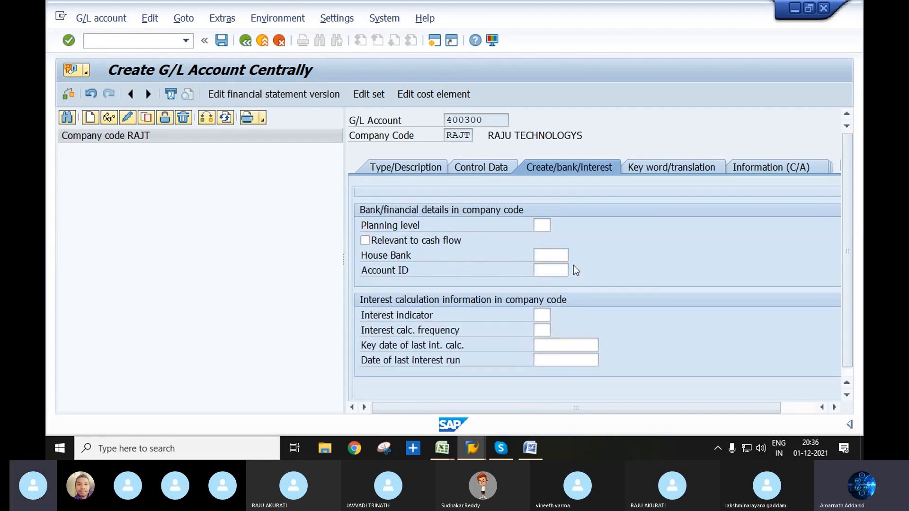
{"action": "scroll", "coordinate": [570, 270], "scroll_direction": "up", "scroll_amount": 2}
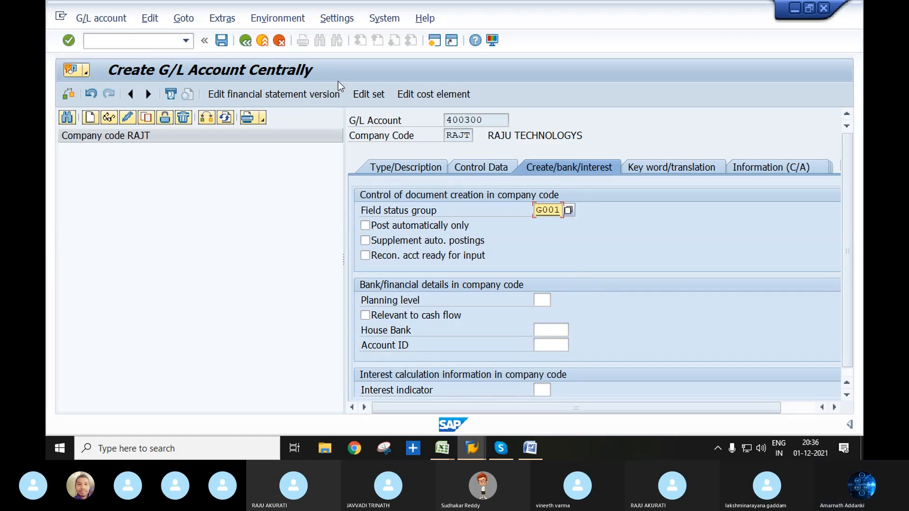
{"action": "left_click", "coordinate": [221, 41]}
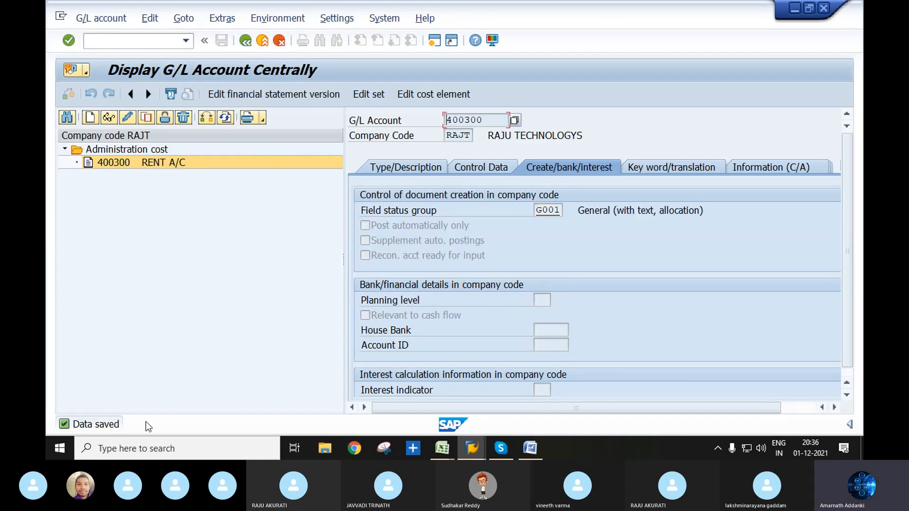
Step: Review the saved rent account under Administration cost, covering its type and description, control data and document creation settings
{"action": "left_click", "coordinate": [129, 163]}
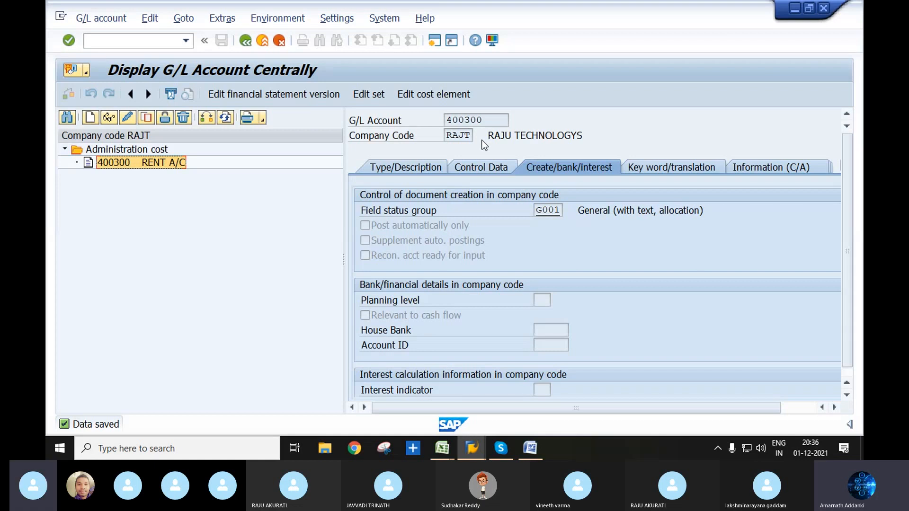
{"action": "left_click", "coordinate": [190, 149]}
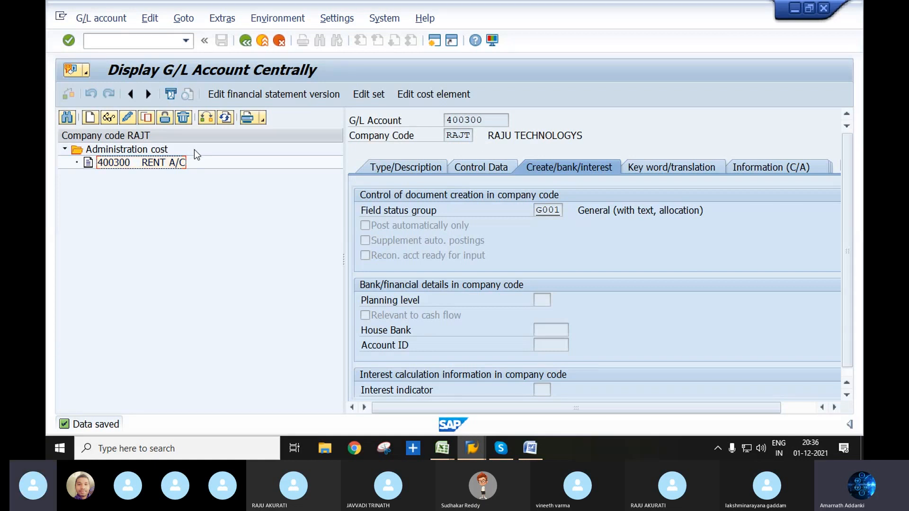
{"action": "left_click", "coordinate": [63, 149]}
{"action": "left_click", "coordinate": [64, 149]}
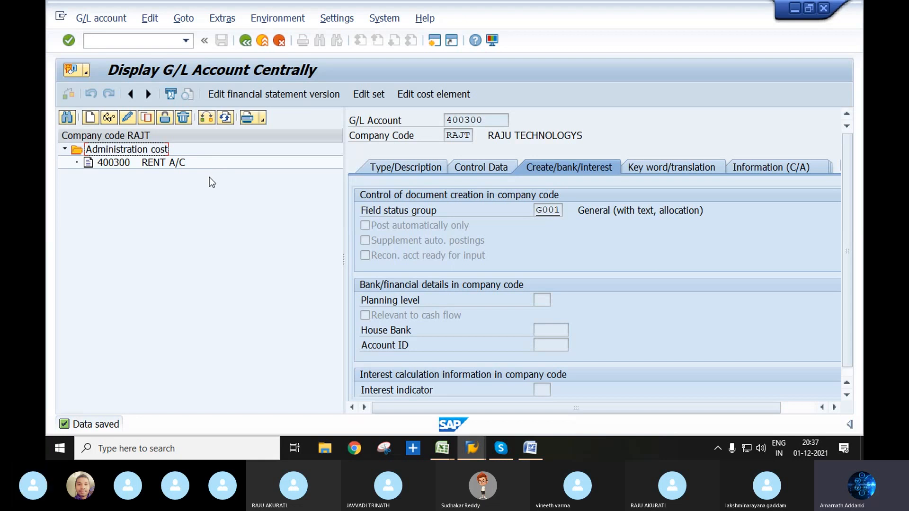
{"action": "left_click", "coordinate": [497, 170]}
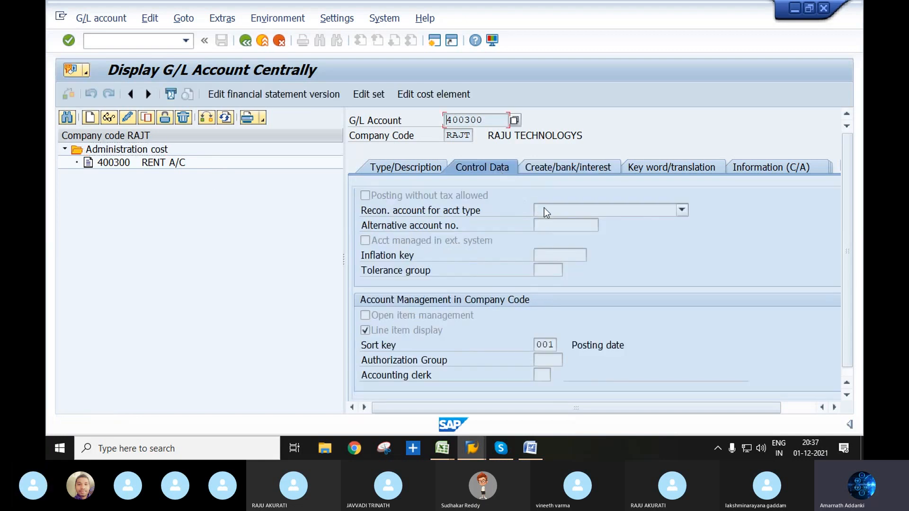
{"action": "left_click", "coordinate": [546, 167]}
{"action": "left_click", "coordinate": [492, 167]}
{"action": "double_click", "coordinate": [493, 120]}
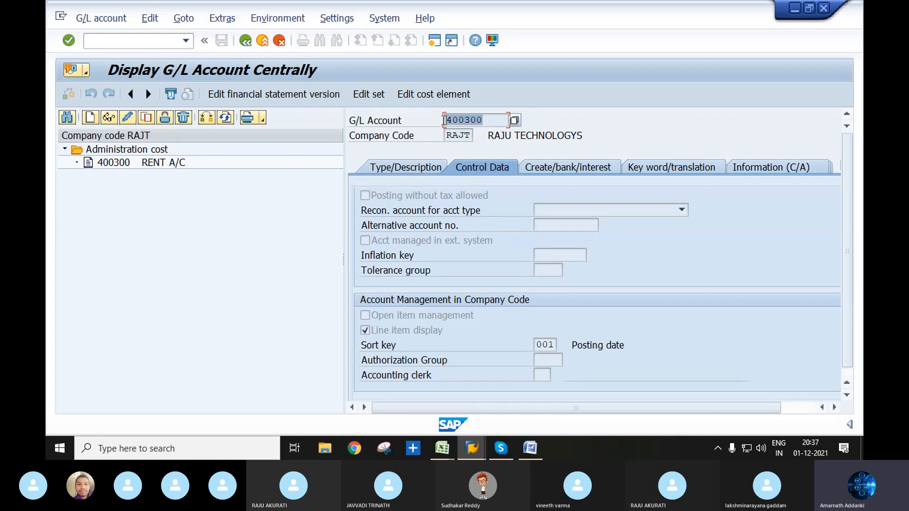
{"action": "left_click", "coordinate": [422, 168]}
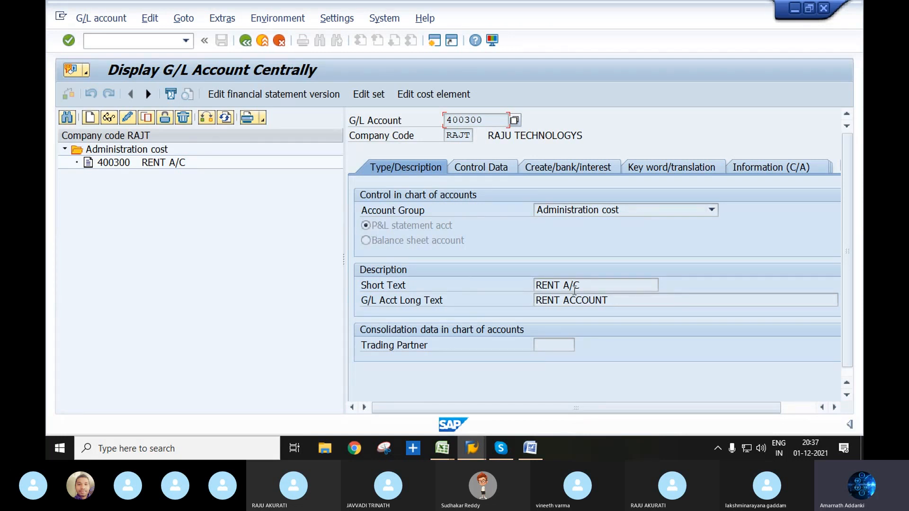
{"action": "left_click_drag", "start_coordinate": [596, 285], "coordinate": [610, 301]}
{"action": "key", "text": "Return"}
{"action": "left_click", "coordinate": [210, 164]}
{"action": "left_click", "coordinate": [170, 163]}
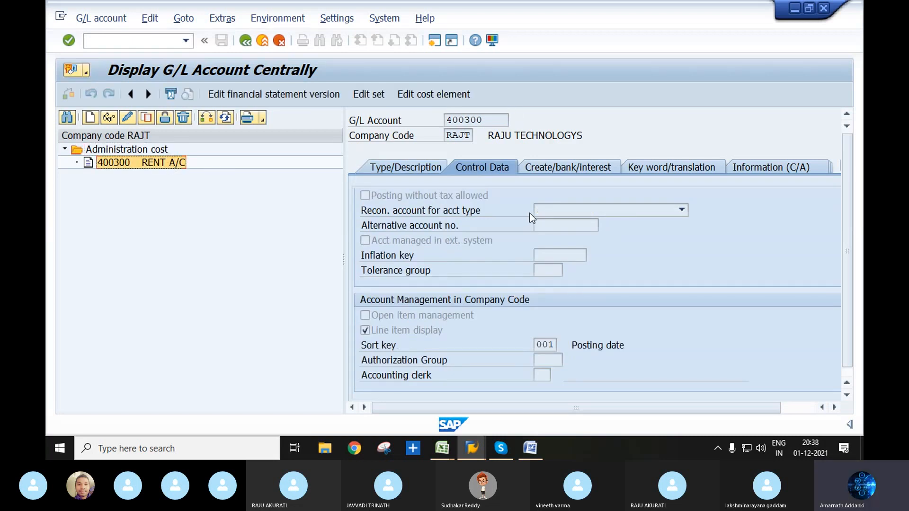
{"action": "scroll", "coordinate": [525, 217], "scroll_direction": "down", "scroll_amount": 1}
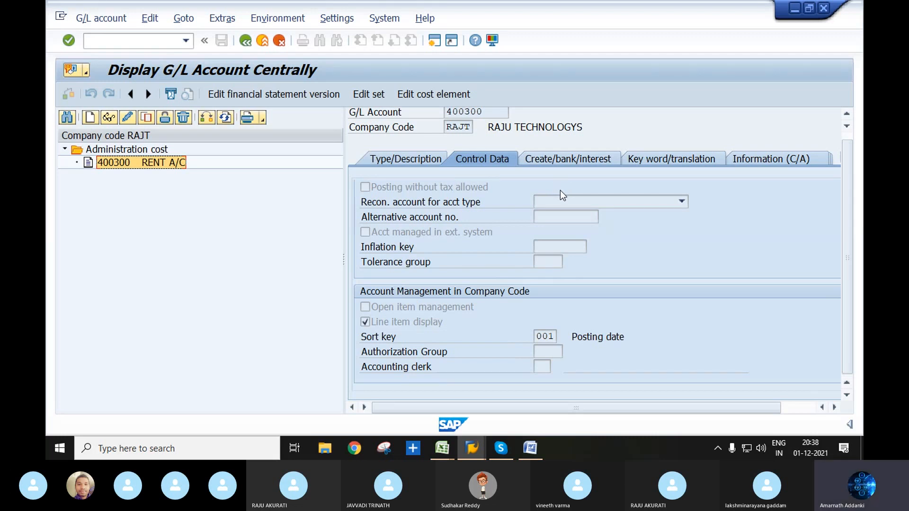
{"action": "left_click", "coordinate": [561, 158]}
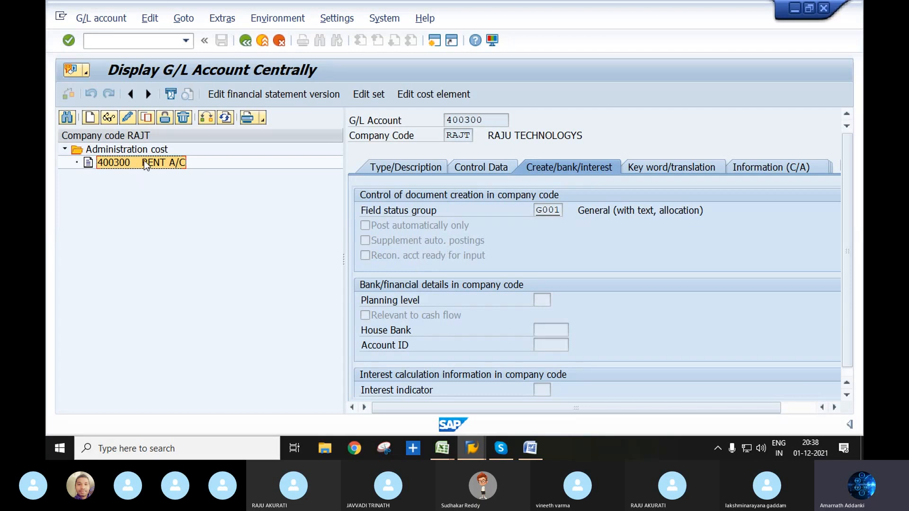
{"action": "left_click", "coordinate": [65, 147]}
{"action": "left_click", "coordinate": [66, 147]}
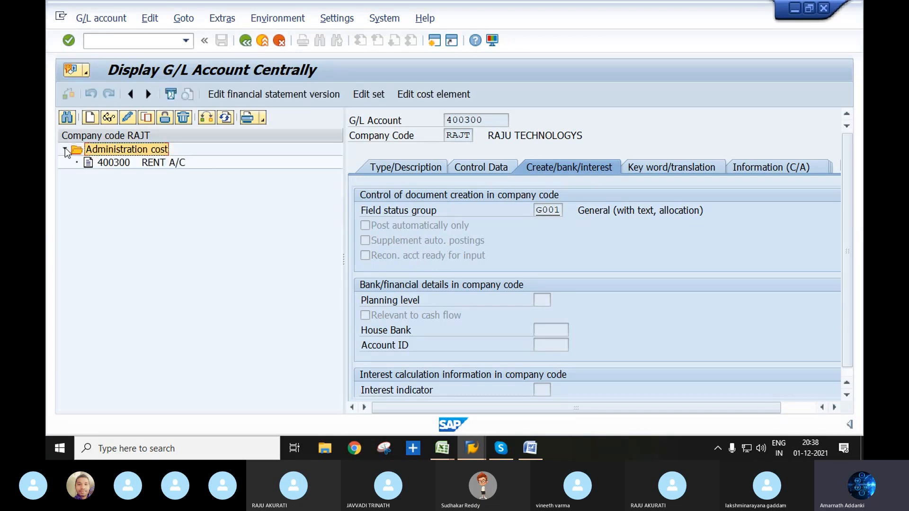
{"action": "left_click", "coordinate": [65, 148]}
{"action": "left_click", "coordinate": [65, 147]}
{"action": "left_click", "coordinate": [170, 163]}
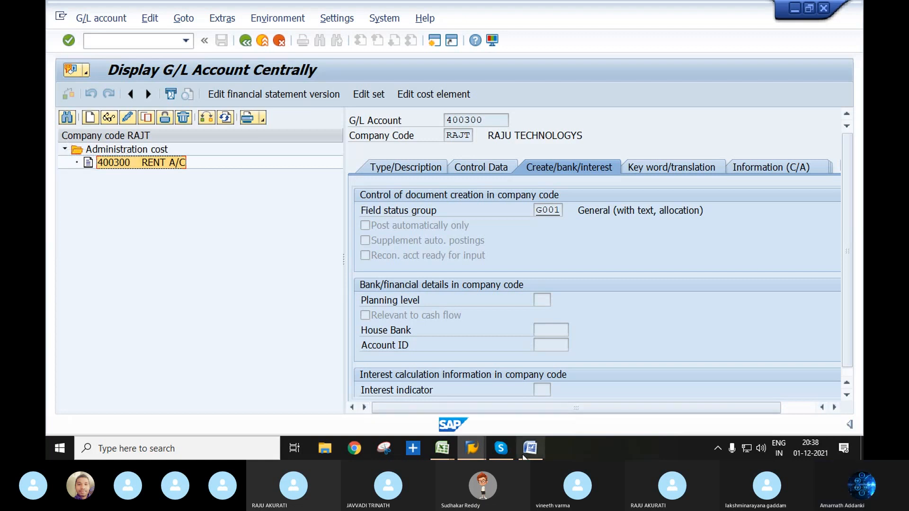
Step: Restart the FS00 transaction in the same session to get a blank central G/L account screen
{"action": "left_click", "coordinate": [155, 42]}
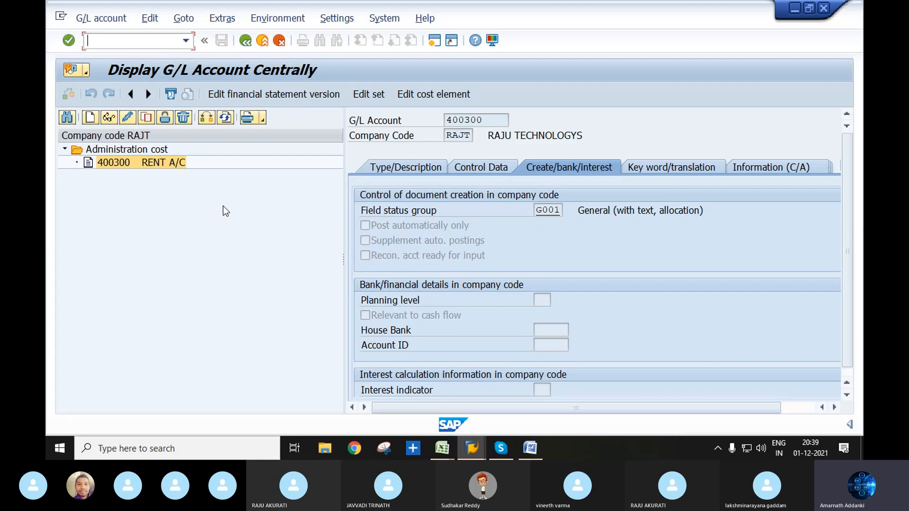
{"action": "type", "text": "/NFS0"}
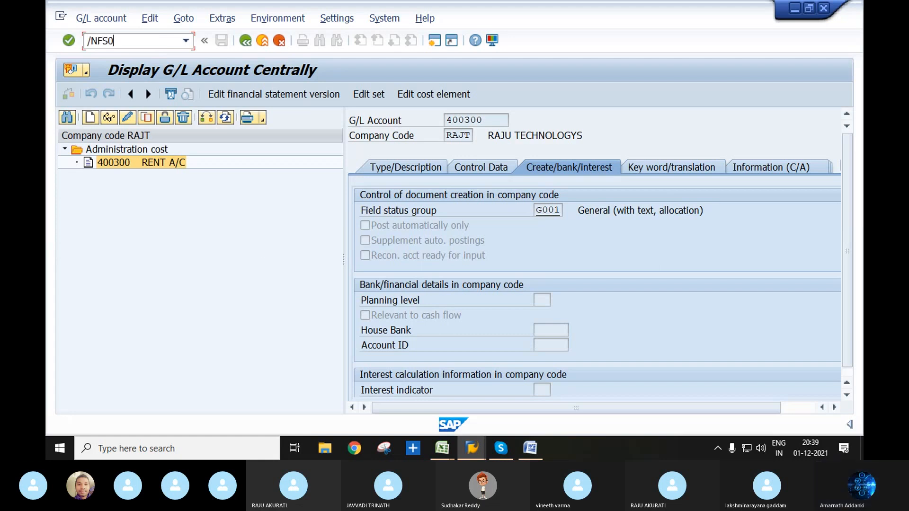
{"action": "key", "text": "Return"}
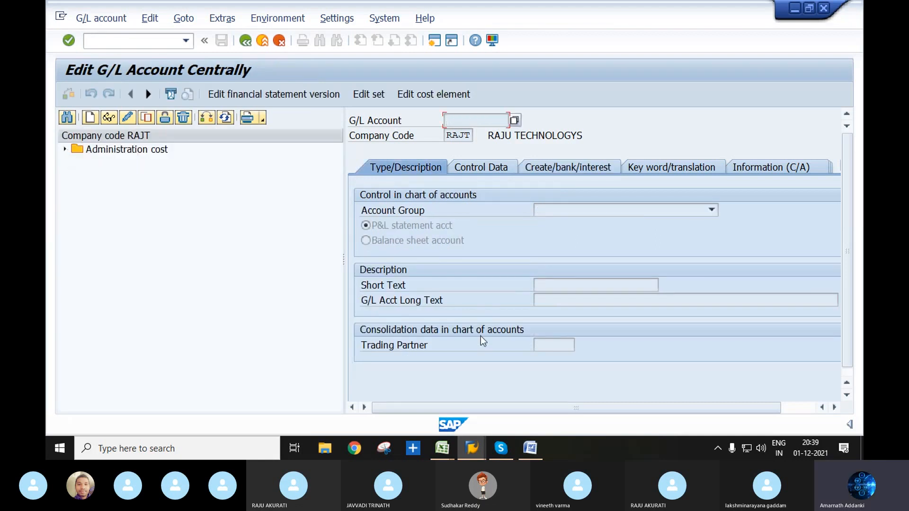
Step: Mark the Sales group in the G/L account groups session, check the number ranges, and return to the central G/L account session
{"action": "mouse_move", "coordinate": [472, 447]}
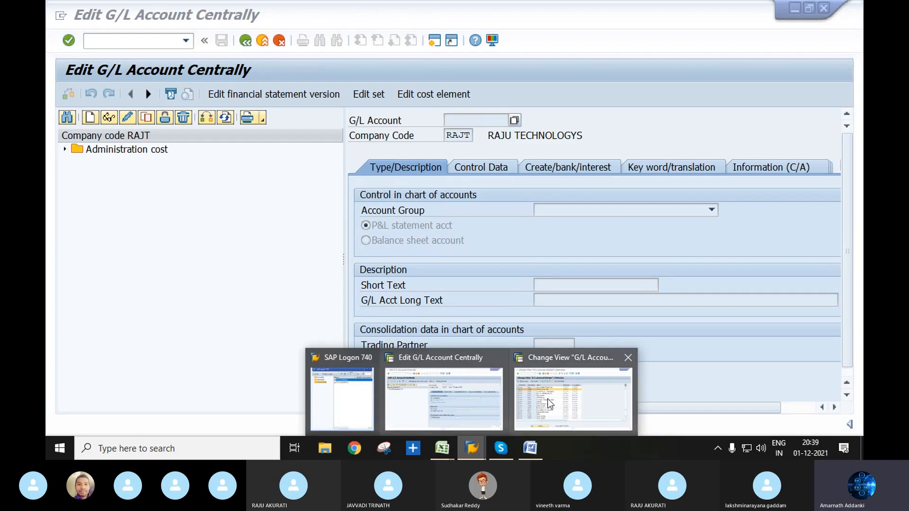
{"action": "left_click", "coordinate": [549, 403]}
{"action": "left_click", "coordinate": [66, 322]}
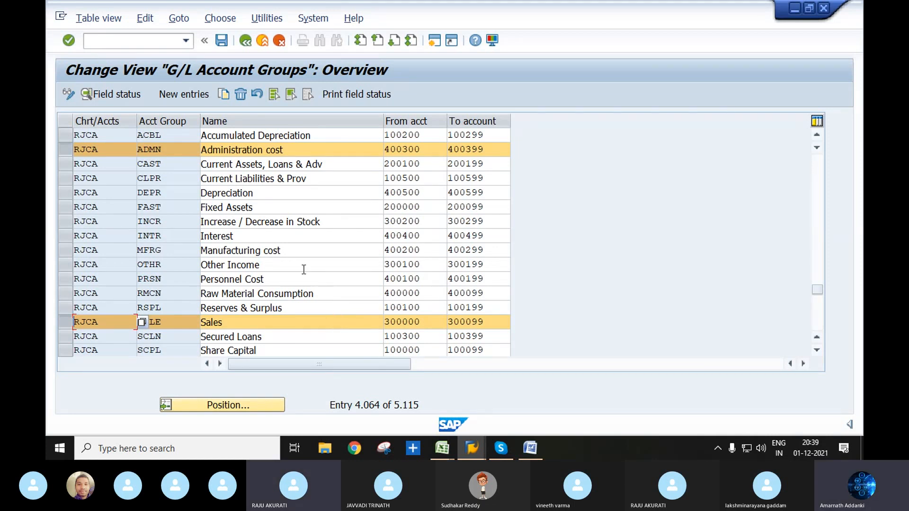
{"action": "mouse_move", "coordinate": [475, 442]}
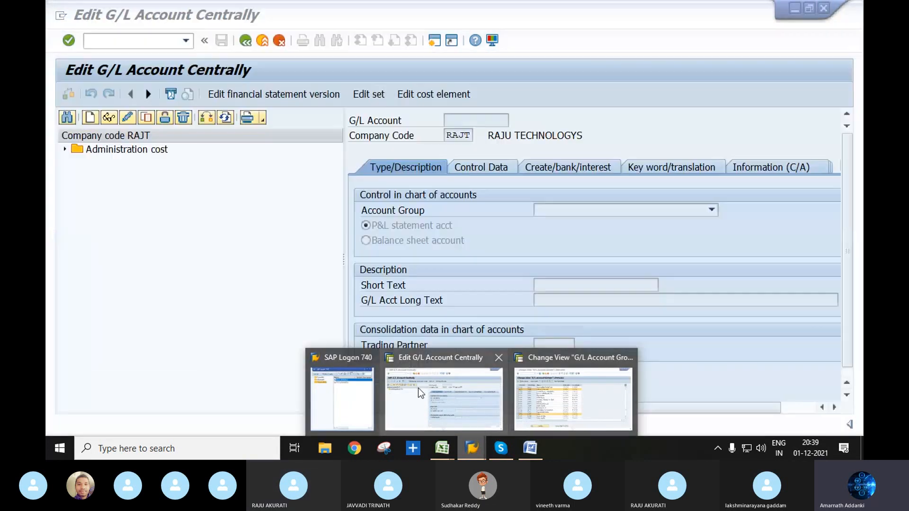
{"action": "left_click", "coordinate": [419, 388]}
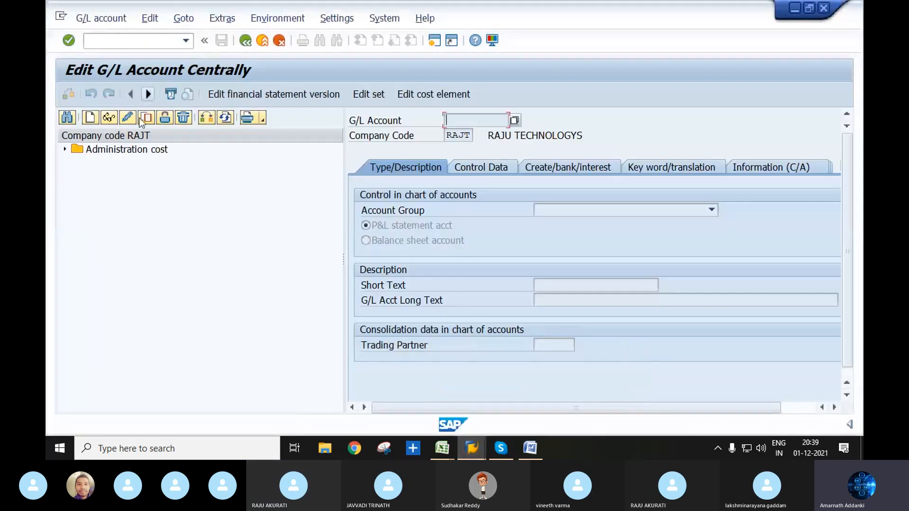
Step: Expand the Administration cost folder and start creating G/L account 400301 in company code RAJT
{"action": "left_click", "coordinate": [65, 149]}
{"action": "left_click", "coordinate": [105, 149]}
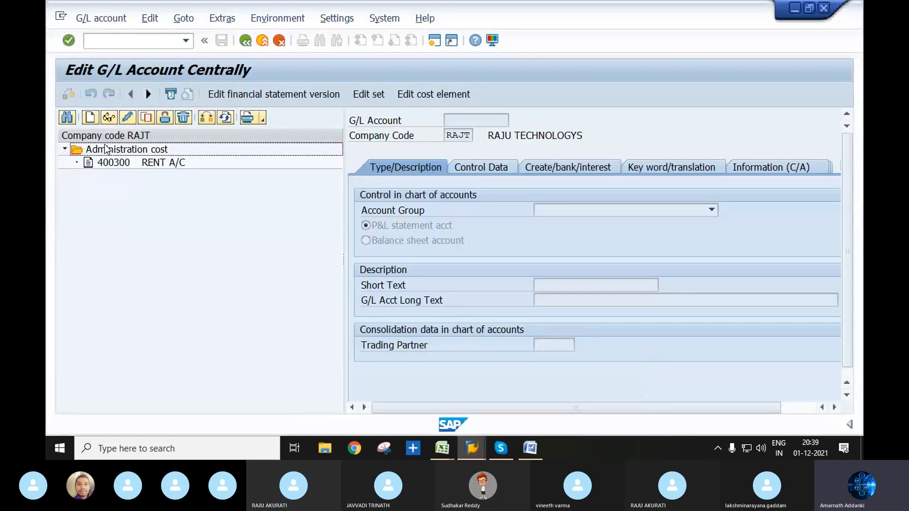
{"action": "left_click", "coordinate": [90, 118]}
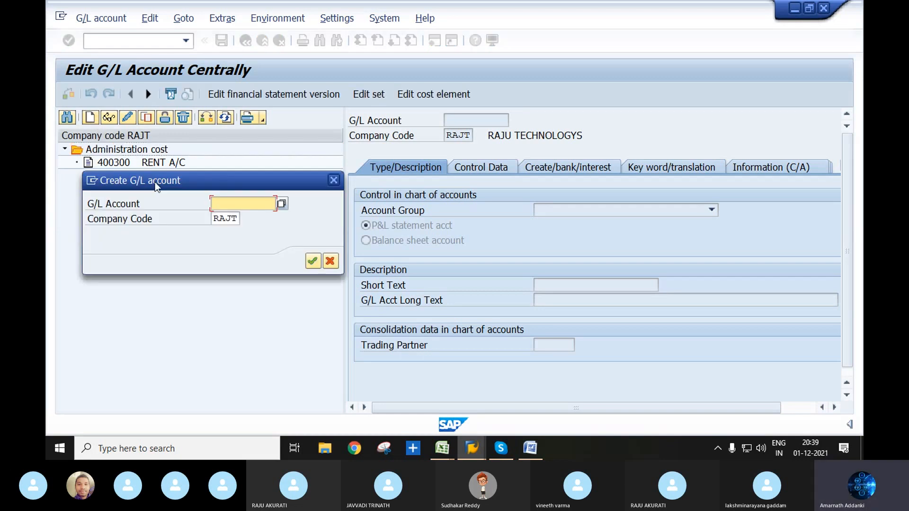
{"action": "left_click_drag", "start_coordinate": [304, 181], "coordinate": [392, 162]}
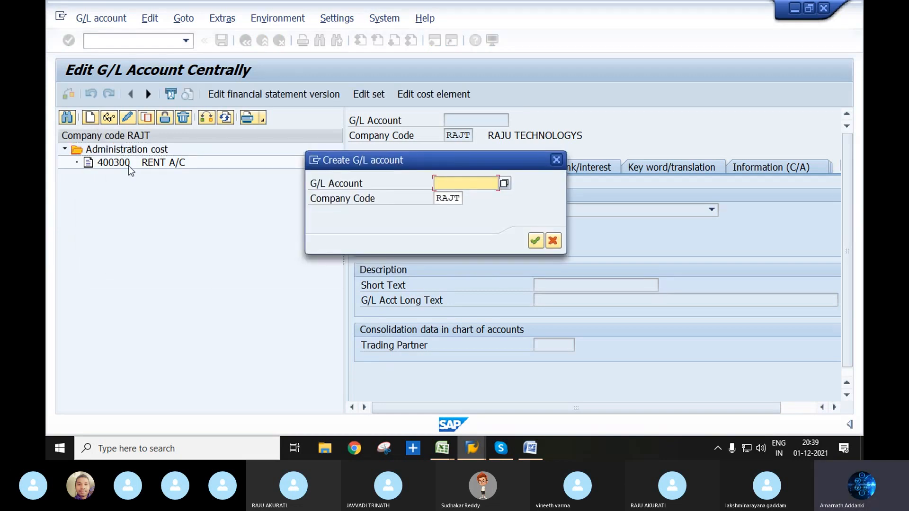
{"action": "type", "text": "400"}
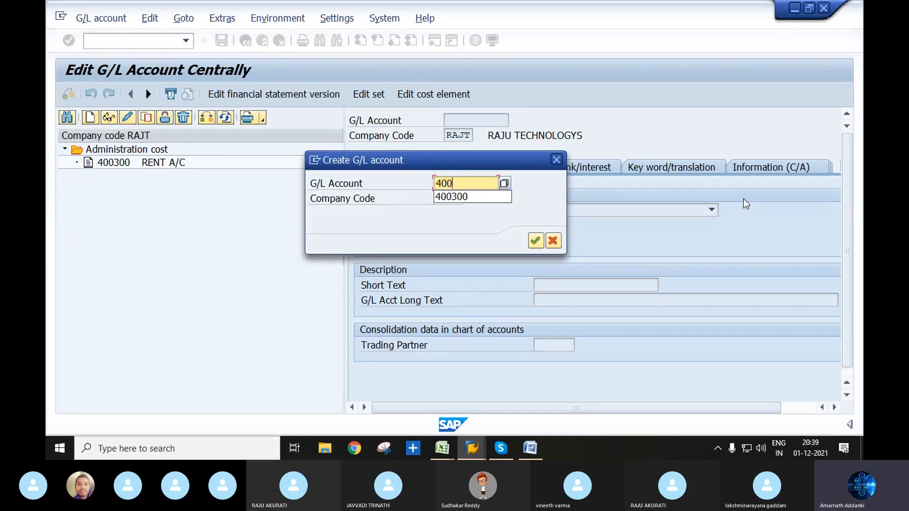
{"action": "type", "text": "3001"}
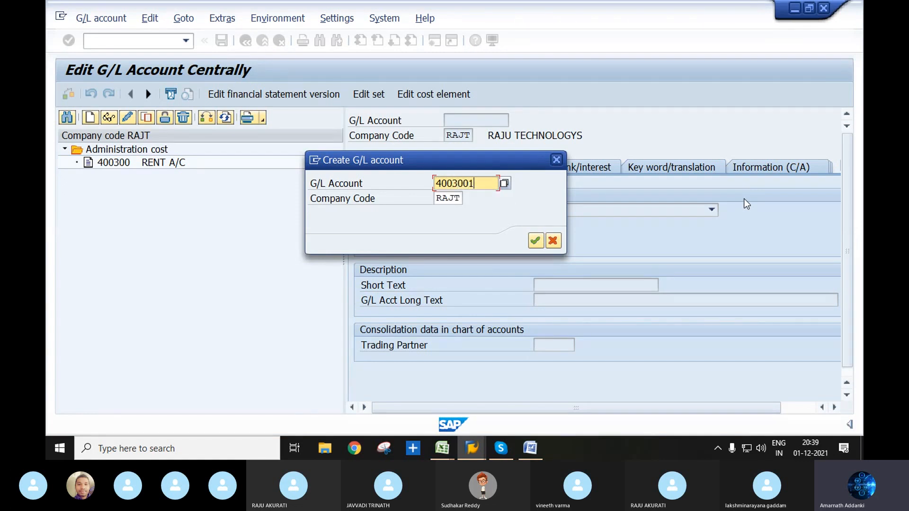
{"action": "key", "text": "BackSpace"}
{"action": "key", "text": "BackSpace"}
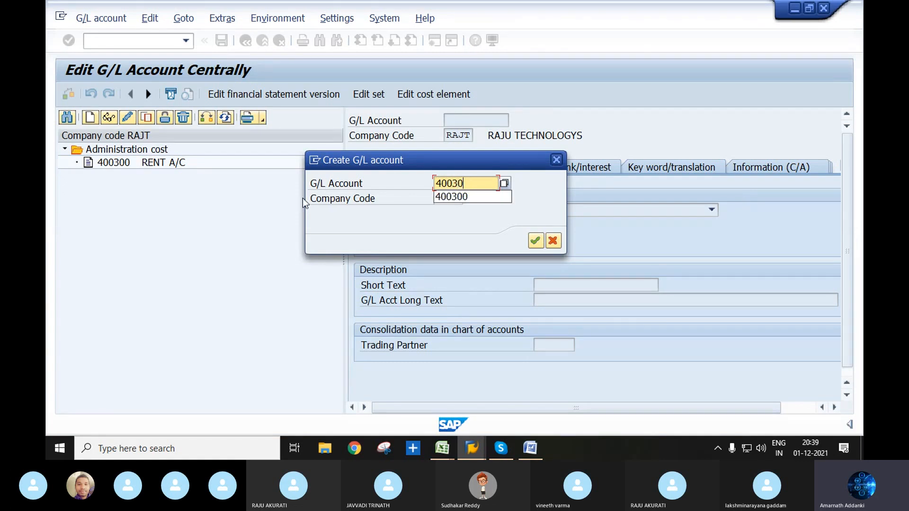
{"action": "type", "text": "1"}
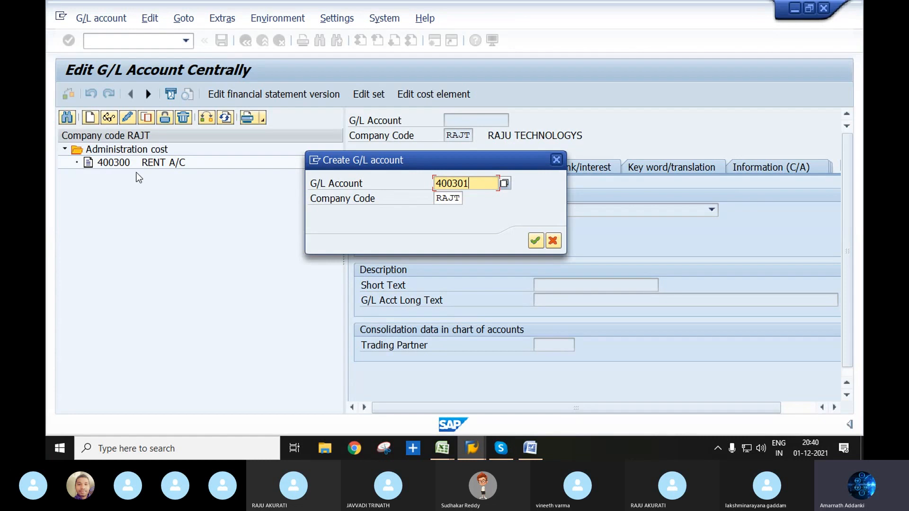
{"action": "left_click", "coordinate": [533, 241]}
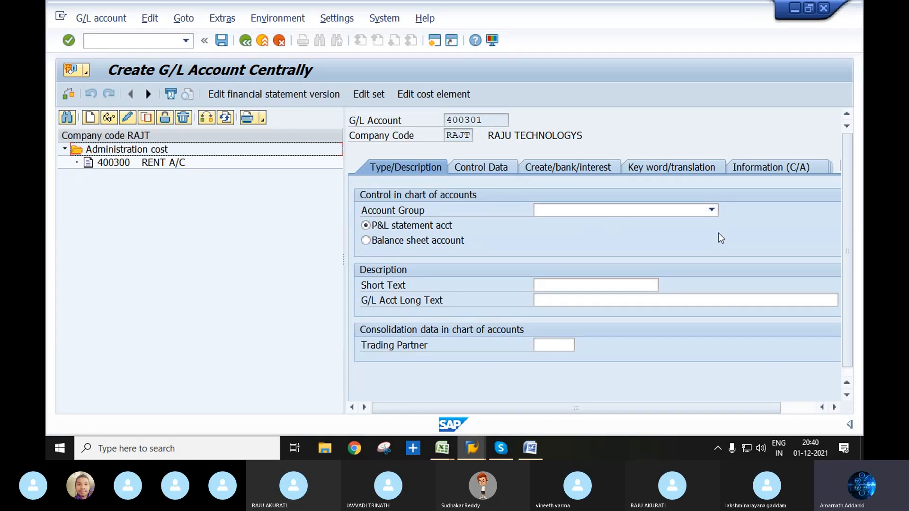
Step: Assign account 400301 to the Administration cost group, with short text SALARIES A/C and long text SALARIES ACCOUNT
{"action": "left_click", "coordinate": [711, 210]}
{"action": "left_click", "coordinate": [598, 235]}
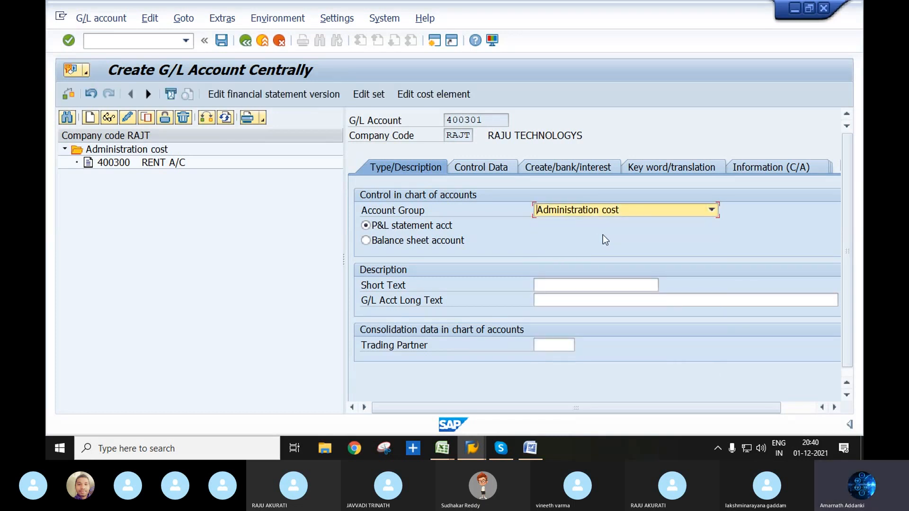
{"action": "left_click", "coordinate": [589, 287]}
{"action": "type", "text": "SALA"}
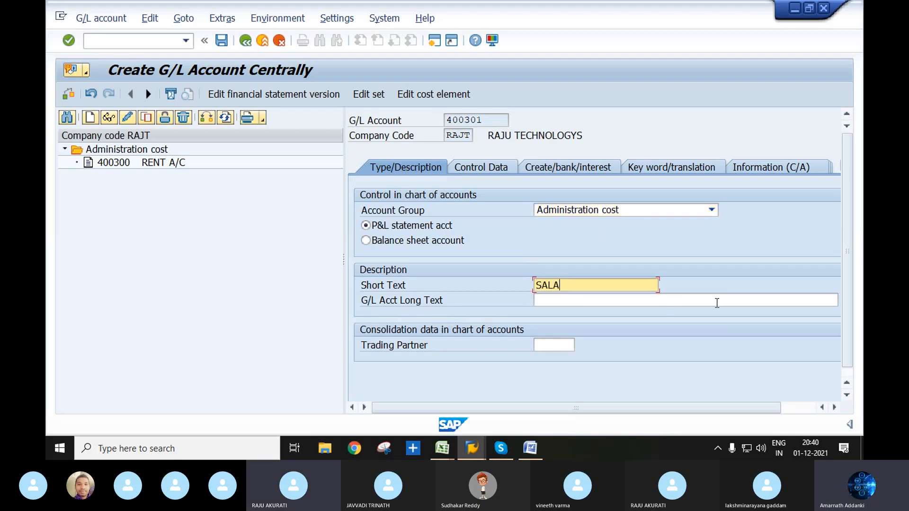
{"action": "type", "text": "RIES"}
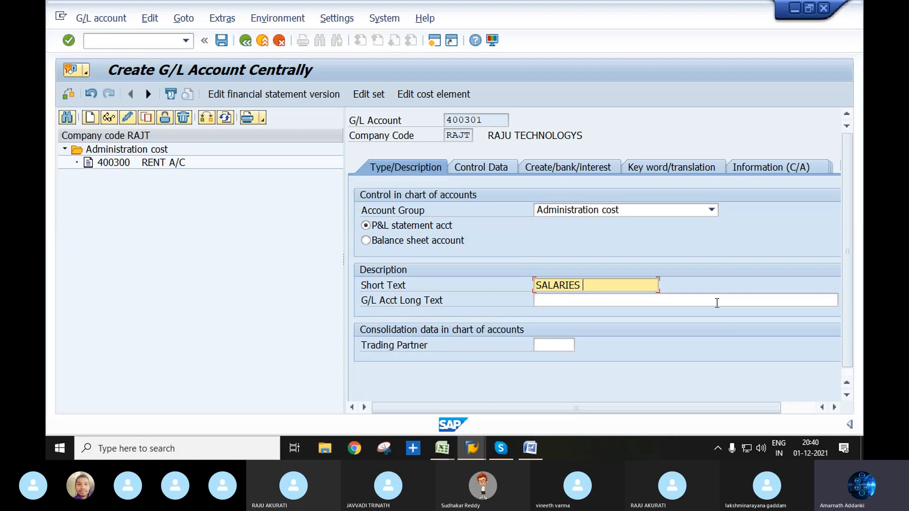
{"action": "type", "text": " S"}
{"action": "key", "text": "BackSpace"}
{"action": "type", "text": "S"}
{"action": "key", "text": "BackSpace"}
{"action": "type", "text": "A/C"}
{"action": "left_click", "coordinate": [717, 303]}
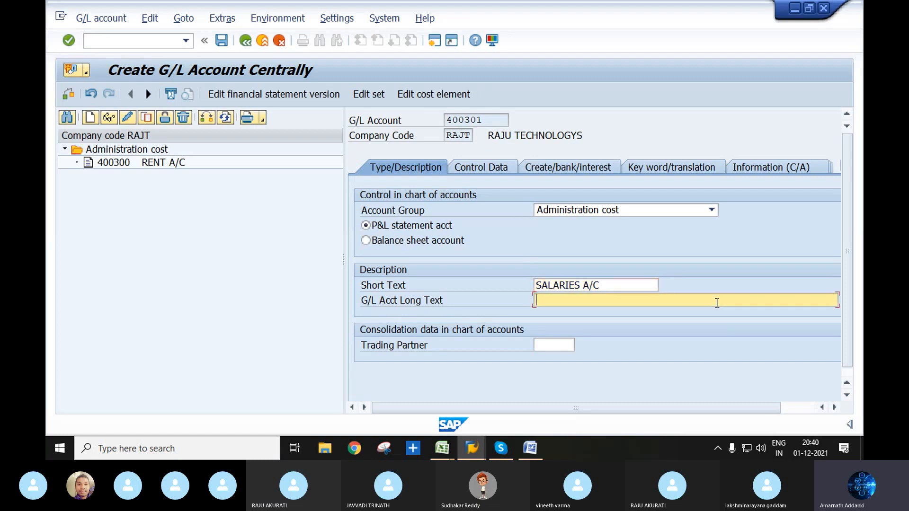
{"action": "type", "text": "SALARIES ACCOUNT"}
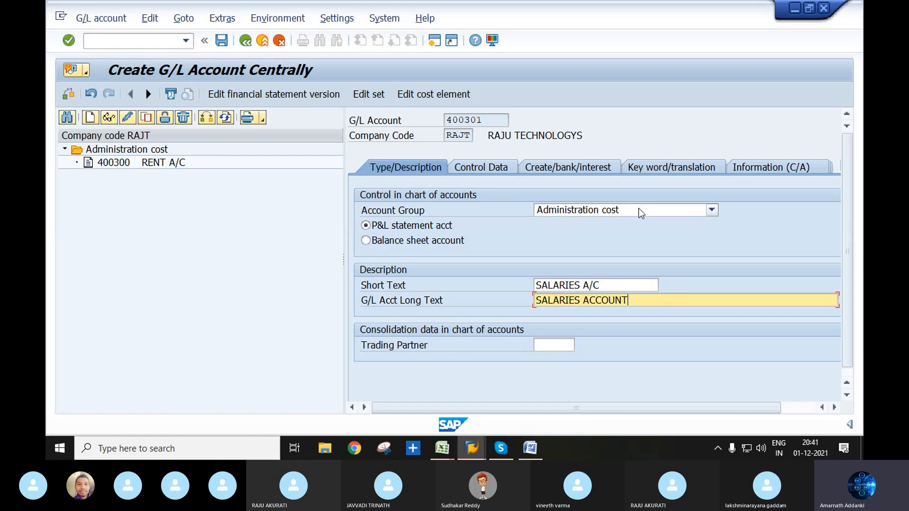
Step: Check the Administration cost number range in the G/L account groups session, return to account 400301 and reselect Administration cost as its account group
{"action": "mouse_move", "coordinate": [479, 446]}
{"action": "left_click", "coordinate": [527, 405]}
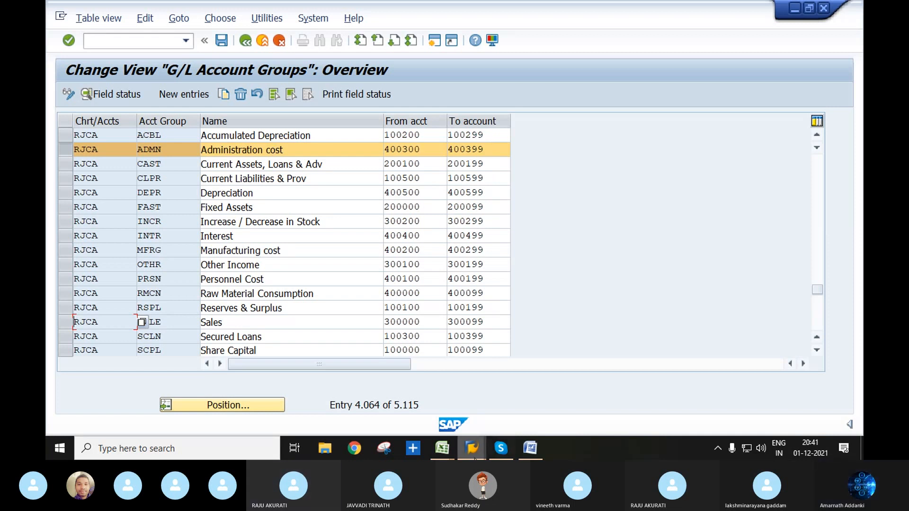
{"action": "left_click", "coordinate": [475, 455]}
{"action": "left_click", "coordinate": [427, 402]}
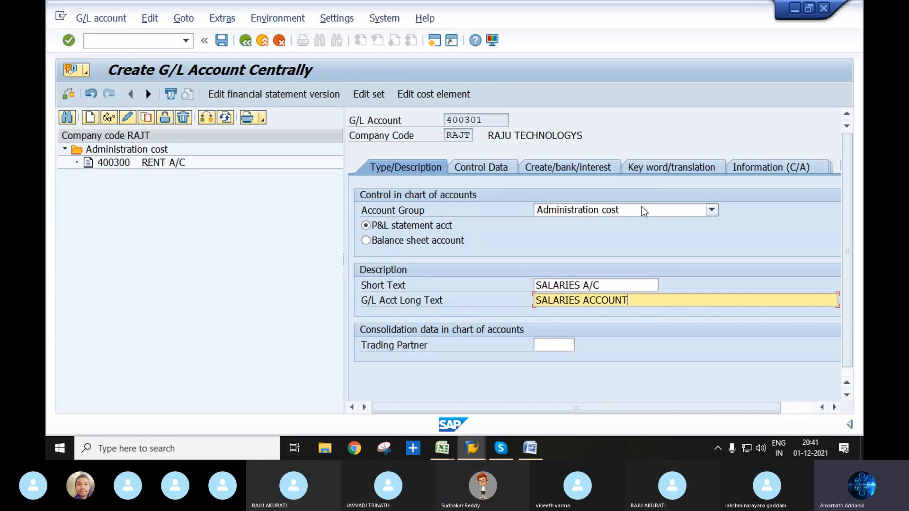
{"action": "left_click", "coordinate": [712, 211]}
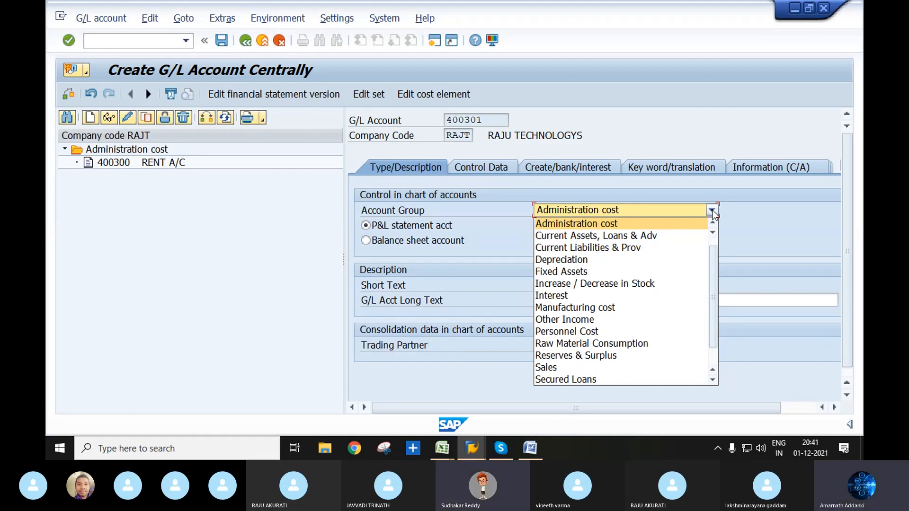
{"action": "left_click", "coordinate": [643, 224]}
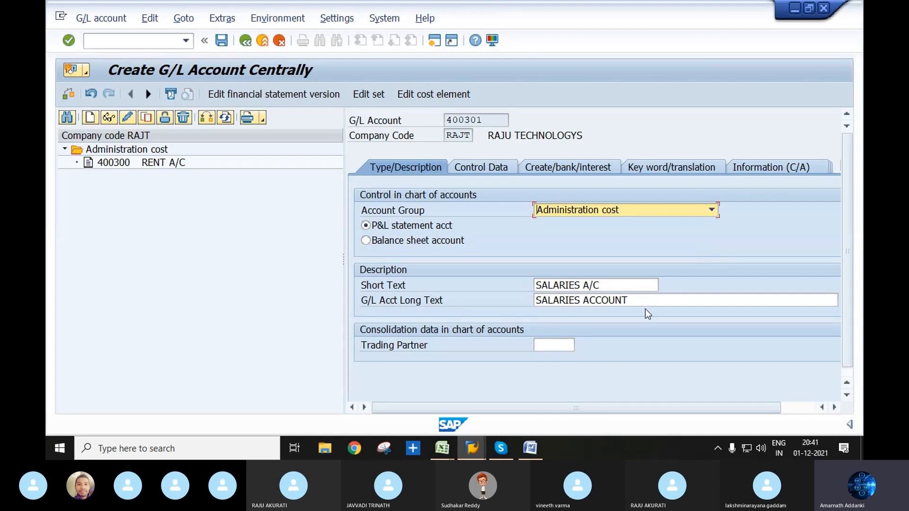
Step: In the salaries account's control data, enable line item display and set the sort key to 001
{"action": "left_click", "coordinate": [493, 169]}
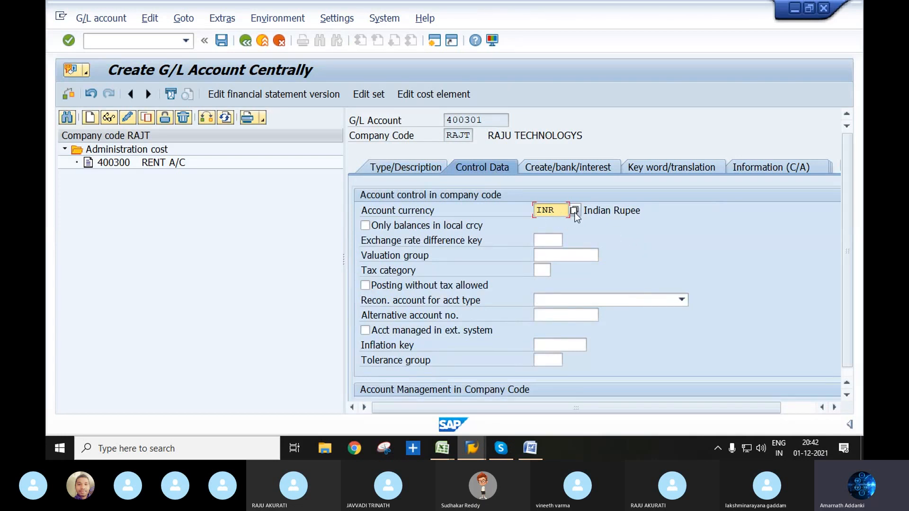
{"action": "scroll", "coordinate": [600, 260], "scroll_direction": "down", "scroll_amount": 2}
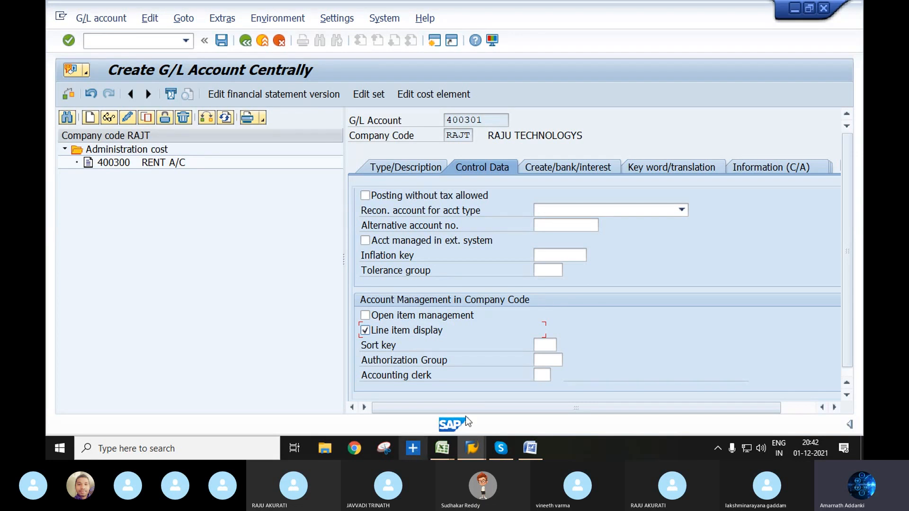
{"action": "left_click", "coordinate": [443, 448]}
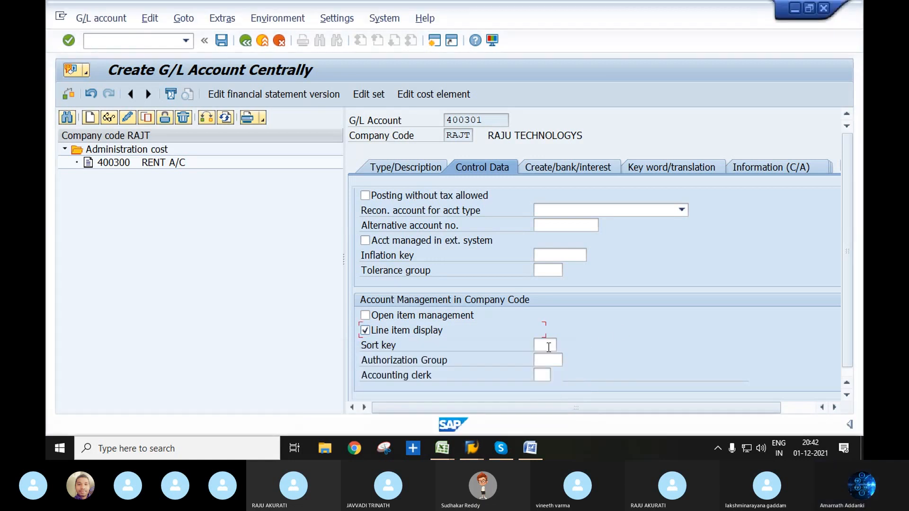
{"action": "left_click", "coordinate": [545, 345]}
{"action": "type", "text": "001"}
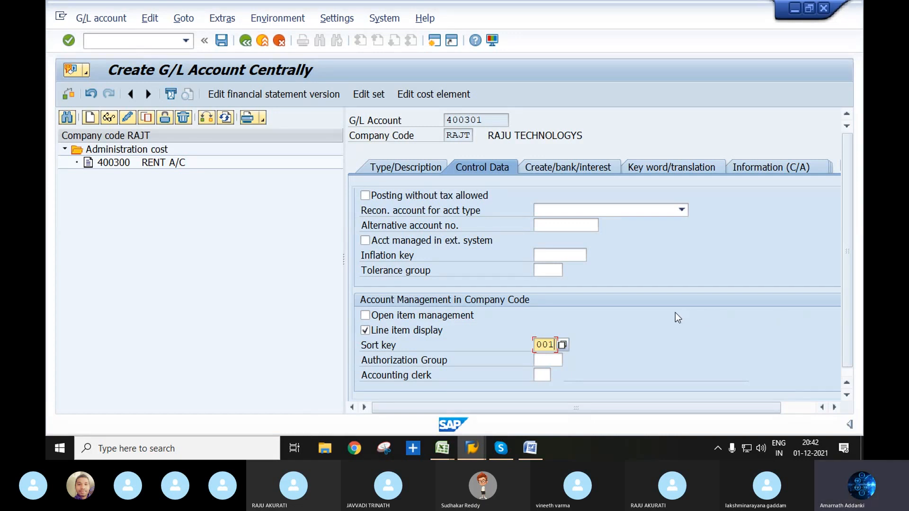
Step: Assign a field status group beginning with G to account 400301 and save the account
{"action": "left_click", "coordinate": [585, 167]}
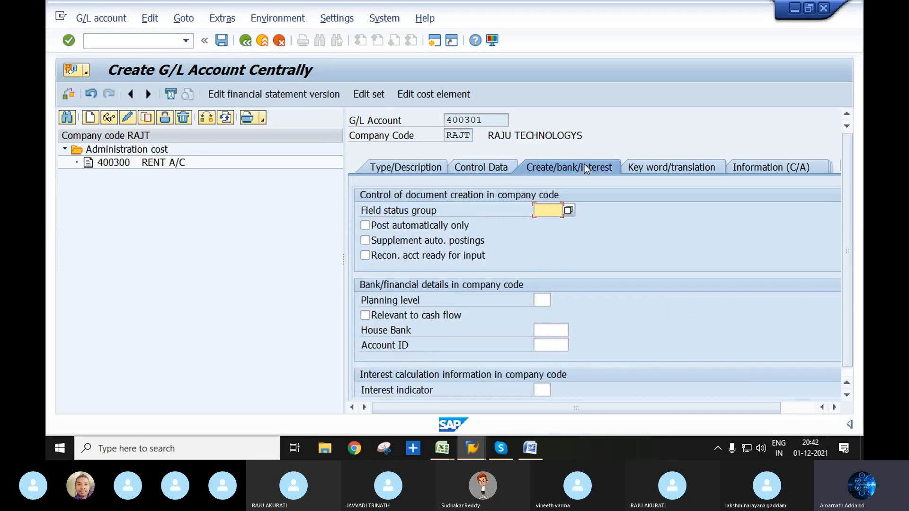
{"action": "type", "text": "G"}
{"action": "left_click", "coordinate": [569, 223]}
{"action": "scroll", "coordinate": [677, 280], "scroll_direction": "down", "scroll_amount": 1}
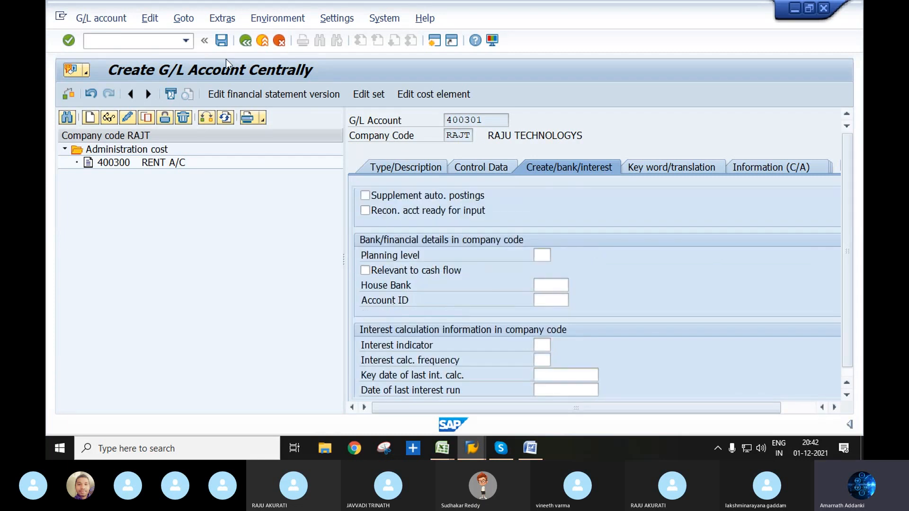
{"action": "left_click", "coordinate": [221, 41]}
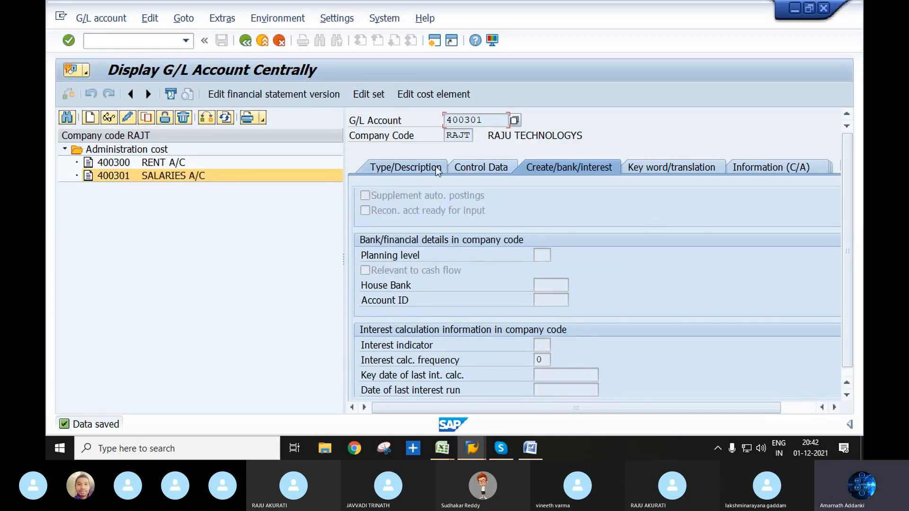
Step: Capture the type and description area of the saved salaries account as a screen snip and copy it
{"action": "left_click", "coordinate": [419, 166]}
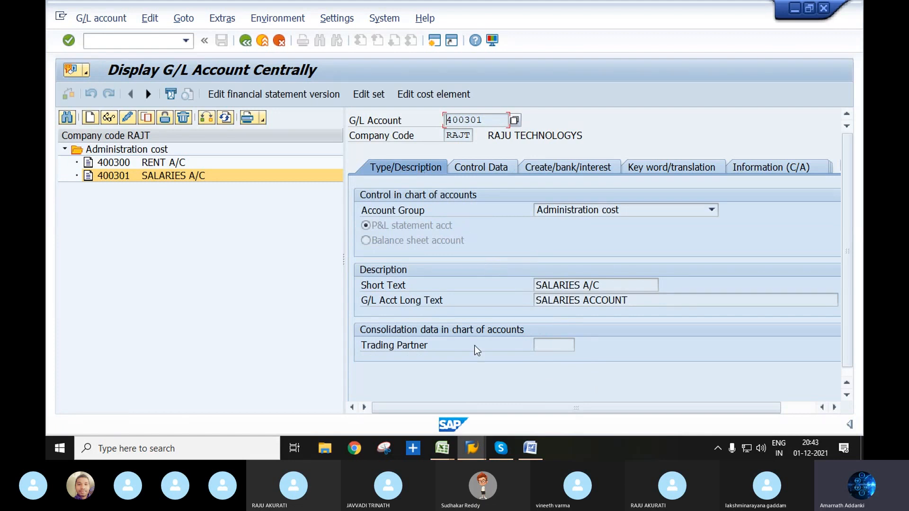
{"action": "left_click", "coordinate": [413, 448]}
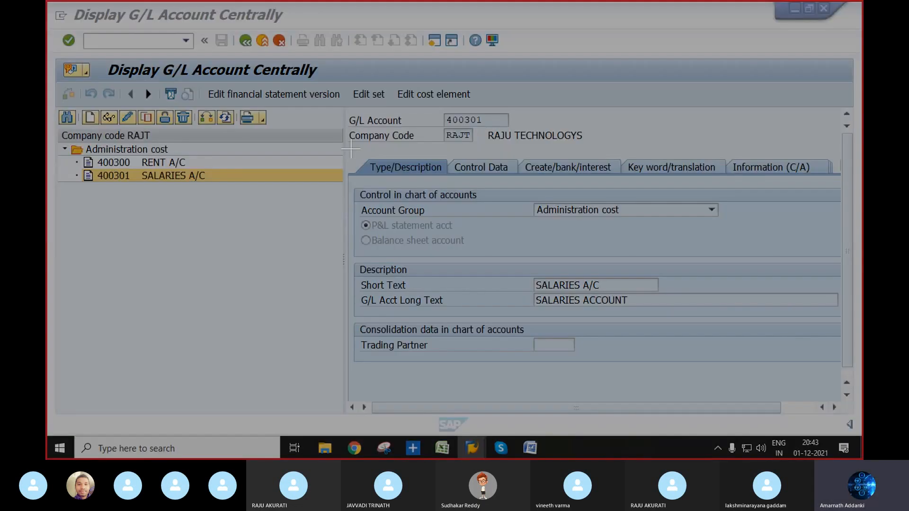
{"action": "left_click_drag", "start_coordinate": [350, 149], "coordinate": [746, 364]}
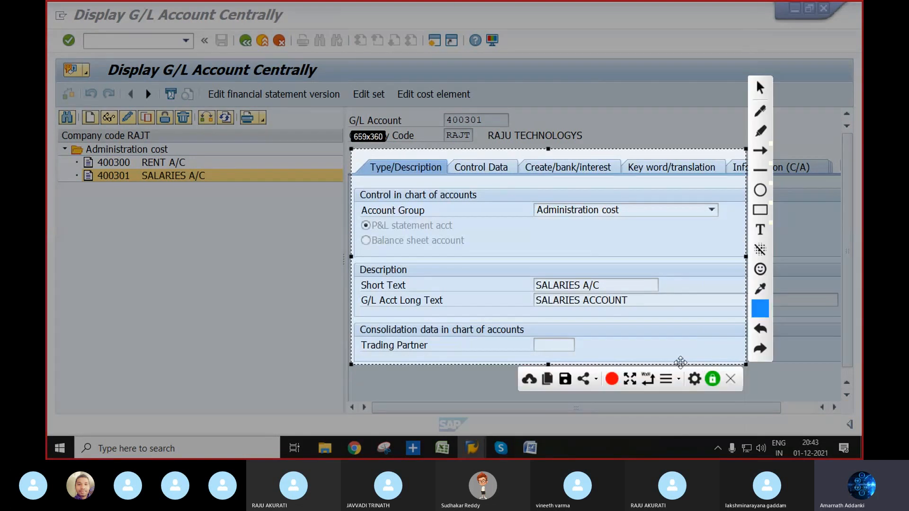
{"action": "key", "text": "ctrl+c"}
Step: Switch to Skype and send the copied type and description snip in the meeting chat
{"action": "left_click", "coordinate": [501, 448]}
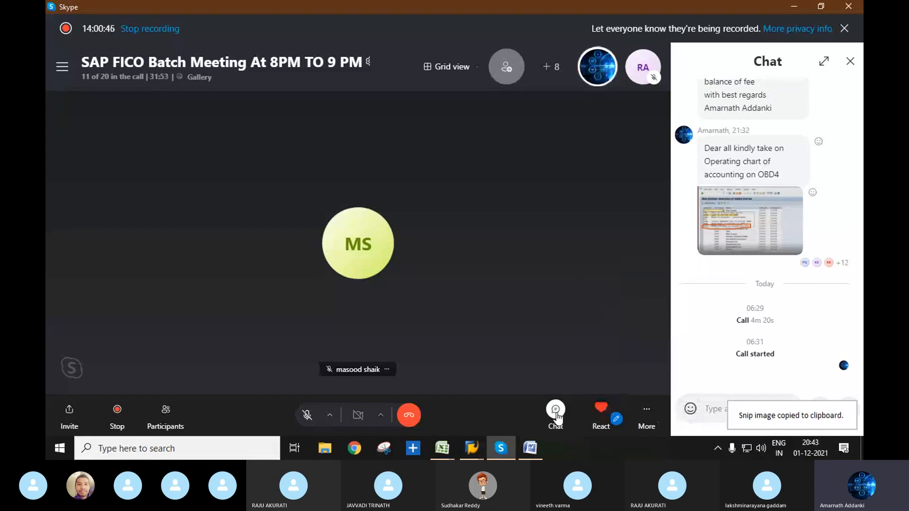
{"action": "left_click", "coordinate": [556, 409]}
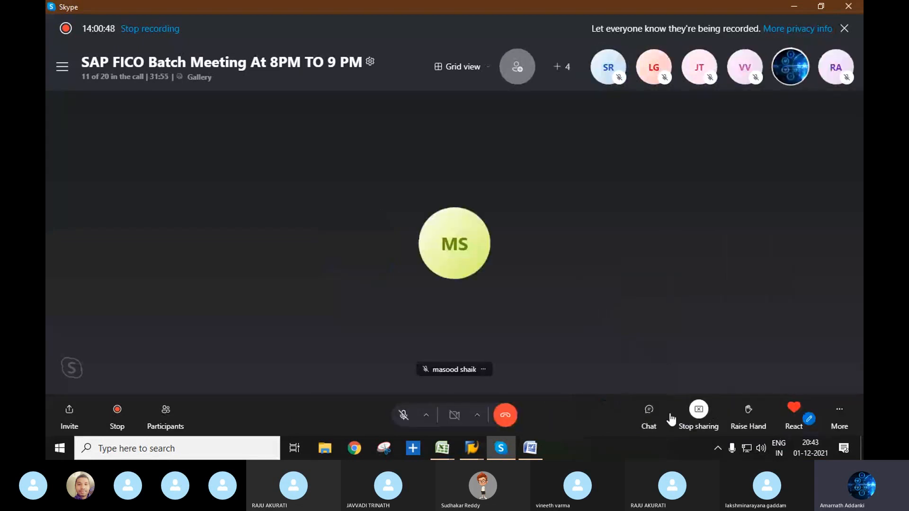
{"action": "left_click", "coordinate": [649, 413]}
{"action": "key", "text": "ctrl+v"}
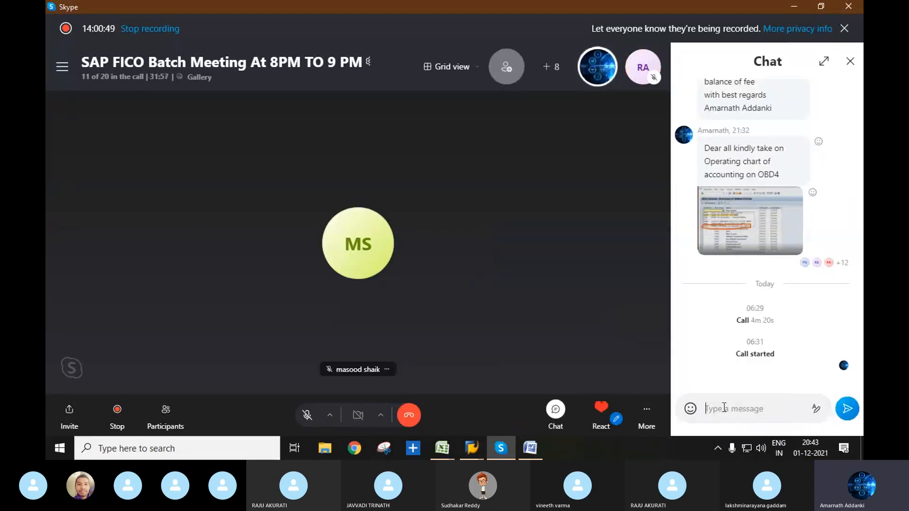
{"action": "key", "text": "Return"}
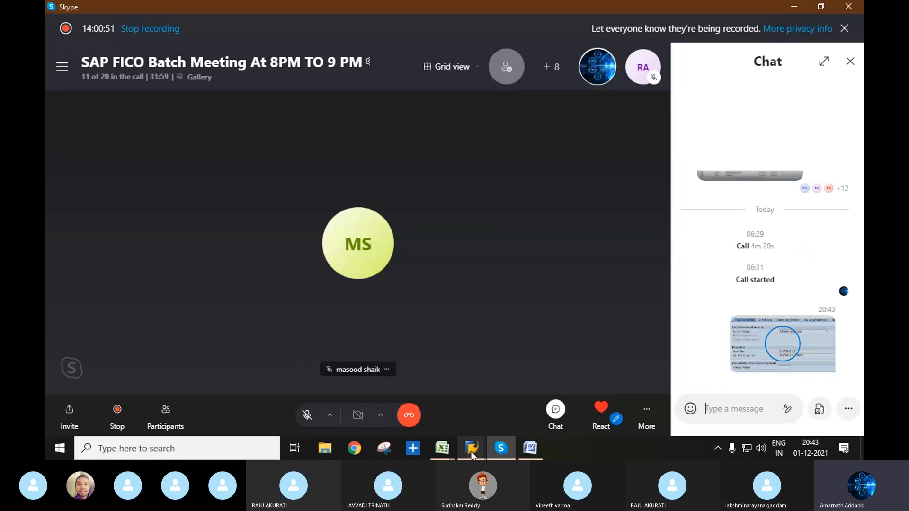
Step: Return to SAP and copy a screen snip of the salaries account's control data, including account management settings
{"action": "mouse_move", "coordinate": [472, 450]}
{"action": "left_click", "coordinate": [459, 407]}
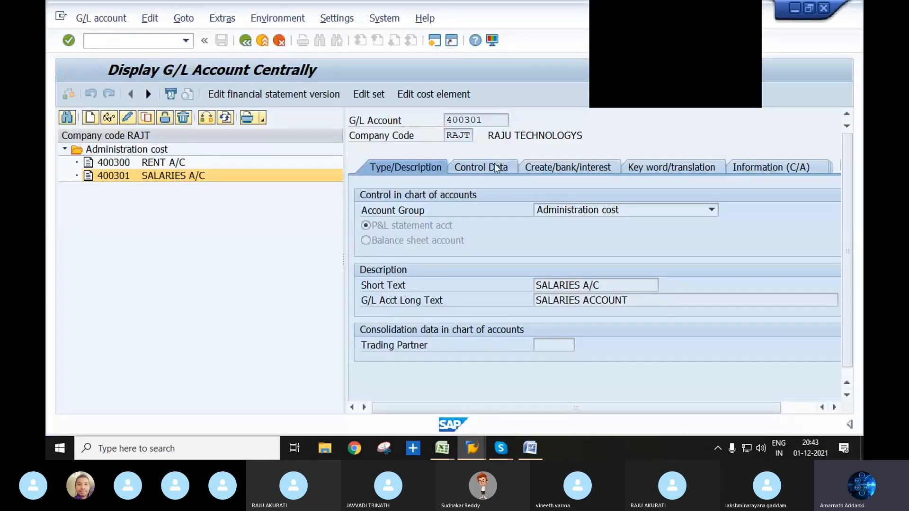
{"action": "left_click", "coordinate": [495, 165]}
{"action": "scroll", "coordinate": [586, 232], "scroll_direction": "down", "scroll_amount": 1}
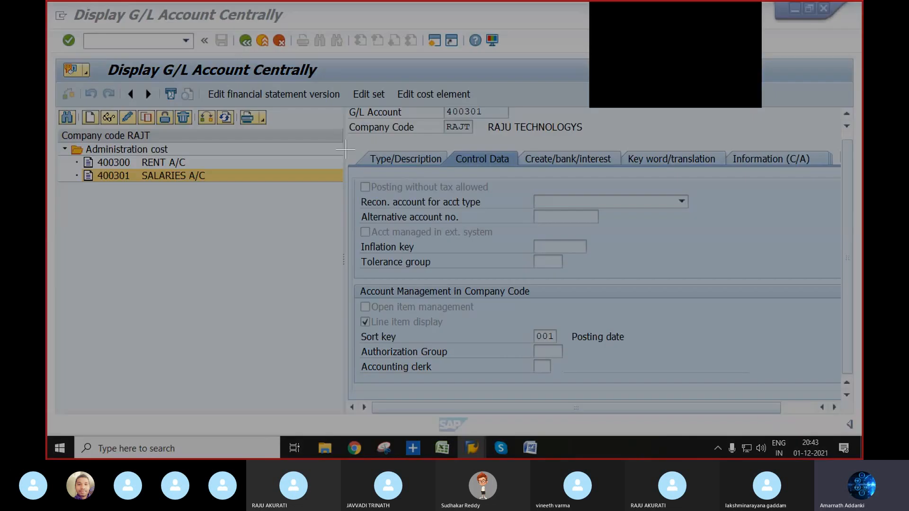
{"action": "left_click_drag", "start_coordinate": [346, 150], "coordinate": [699, 385]}
{"action": "key", "text": "ctrl+c"}
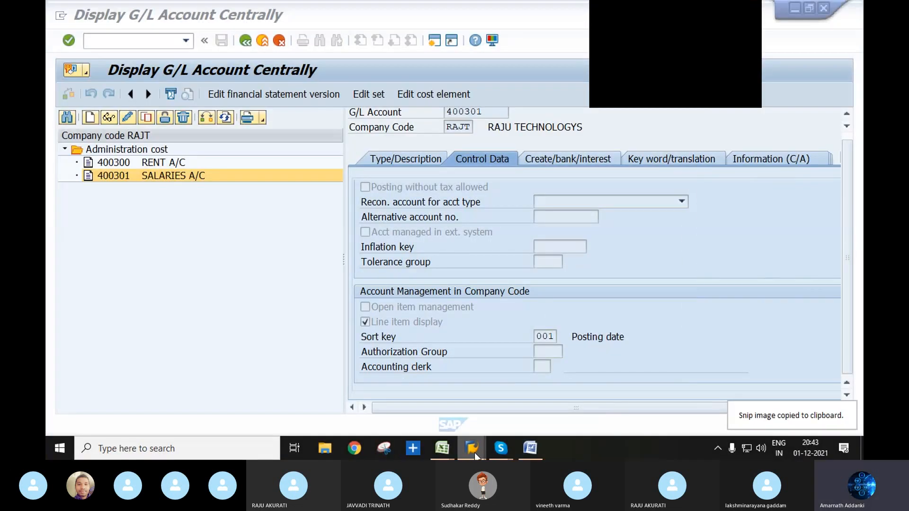
Step: Switch to Skype and send the copied control data snip of the salaries account in the meeting chat
{"action": "mouse_move", "coordinate": [504, 448]}
{"action": "left_click", "coordinate": [461, 396]}
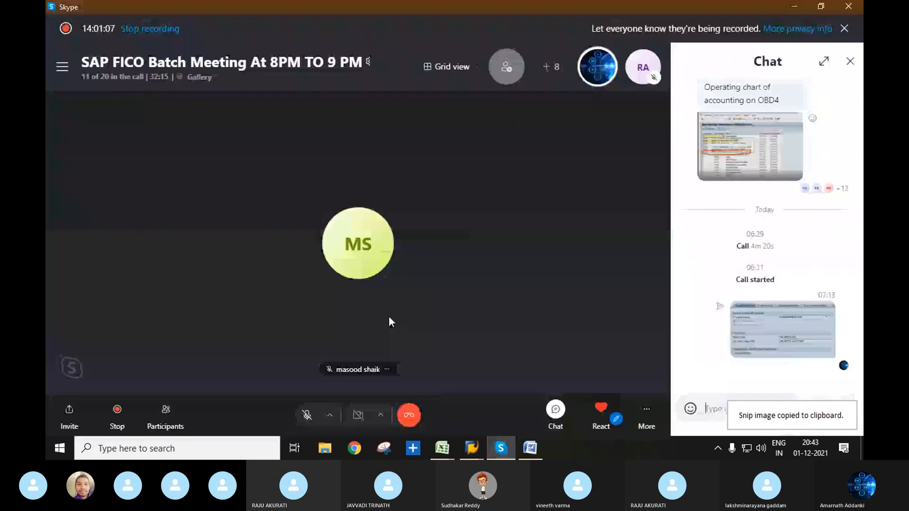
{"action": "key", "text": "ctrl+v"}
{"action": "key", "text": "Return"}
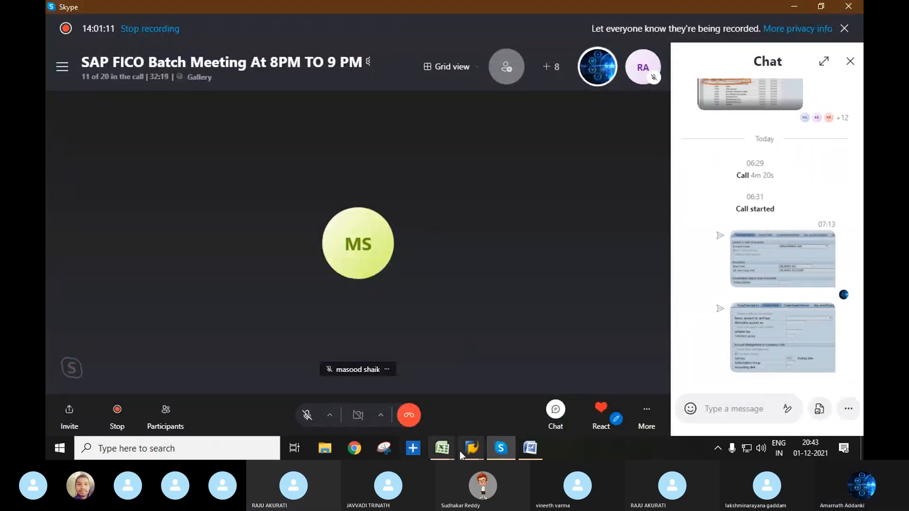
Step: Return to SAP and review the bank, financial and interest settings of the salaries account 400301
{"action": "mouse_move", "coordinate": [464, 450]}
{"action": "left_click", "coordinate": [470, 398]}
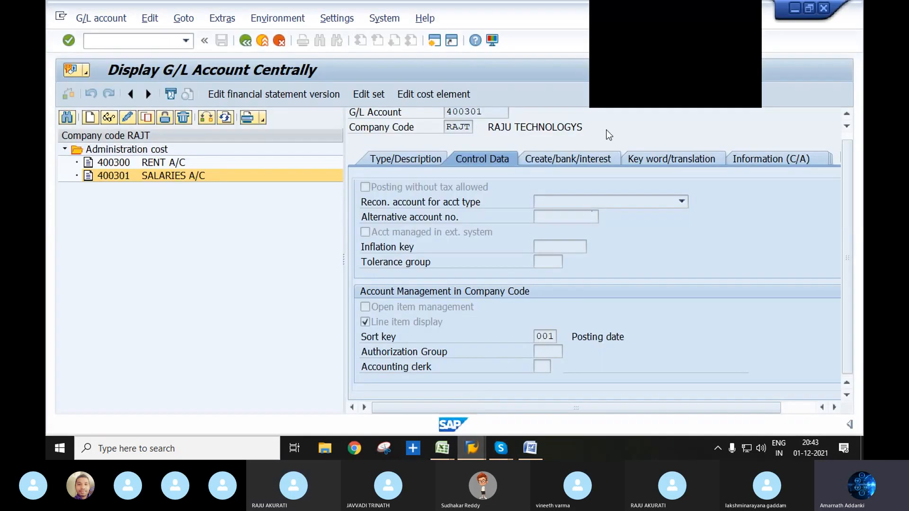
{"action": "left_click", "coordinate": [581, 160]}
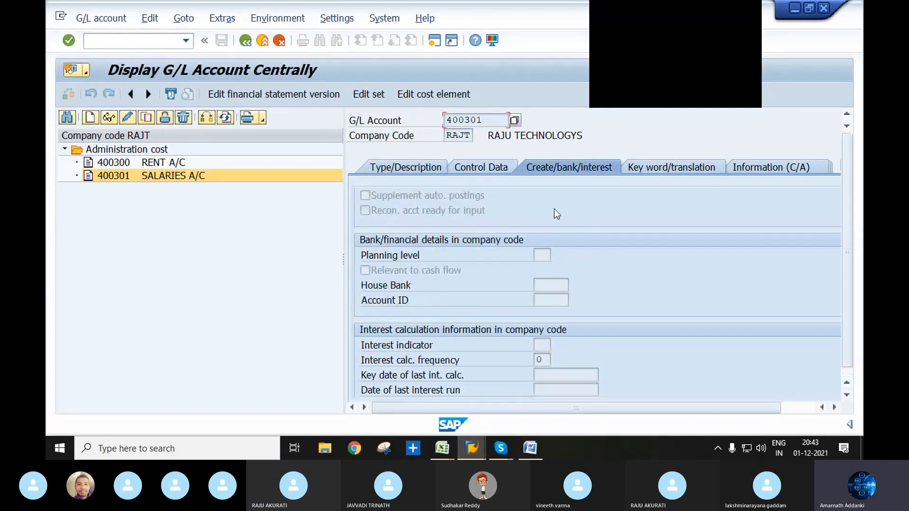
{"action": "scroll", "coordinate": [549, 223], "scroll_direction": "down", "scroll_amount": 1}
{"action": "scroll", "coordinate": [545, 224], "scroll_direction": "up", "scroll_amount": 1}
{"action": "left_click", "coordinate": [753, 8]}
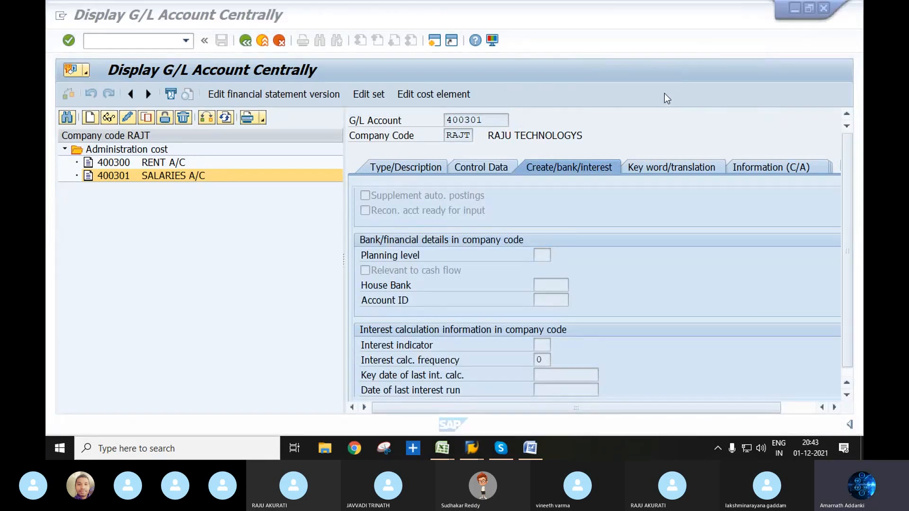
{"action": "left_click", "coordinate": [191, 175]}
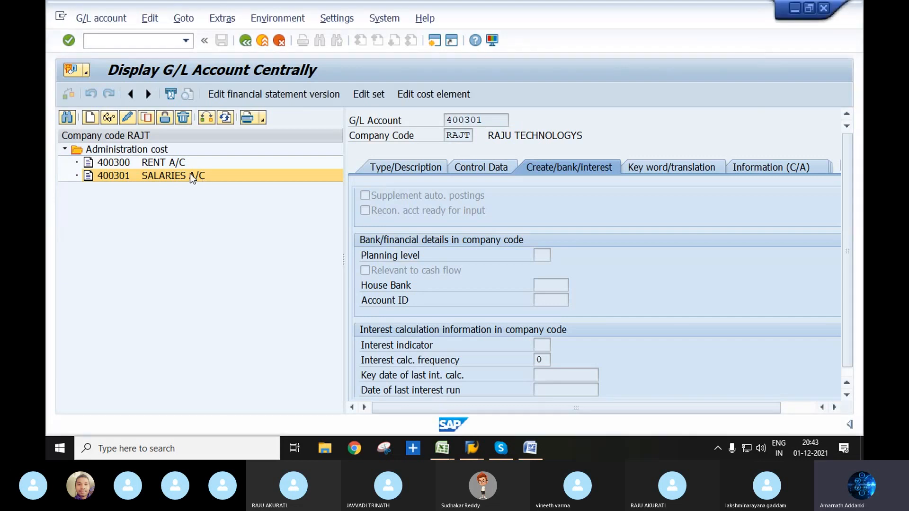
{"action": "scroll", "coordinate": [539, 211], "scroll_direction": "down", "scroll_amount": 1}
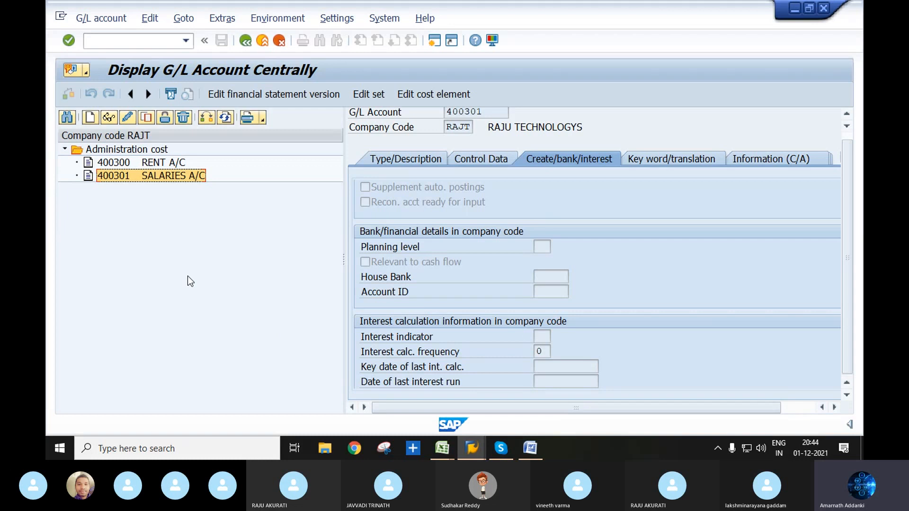
{"action": "left_click", "coordinate": [90, 118]}
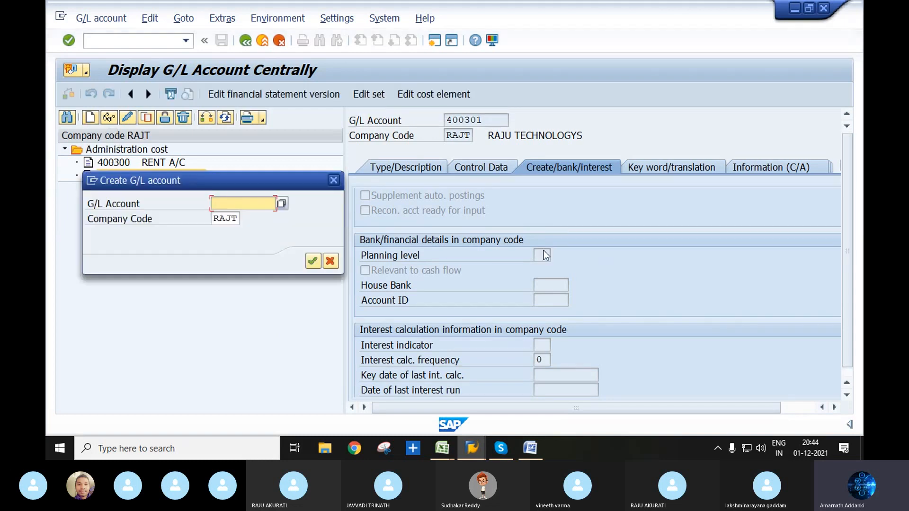
{"action": "left_click_drag", "start_coordinate": [273, 185], "coordinate": [537, 133]}
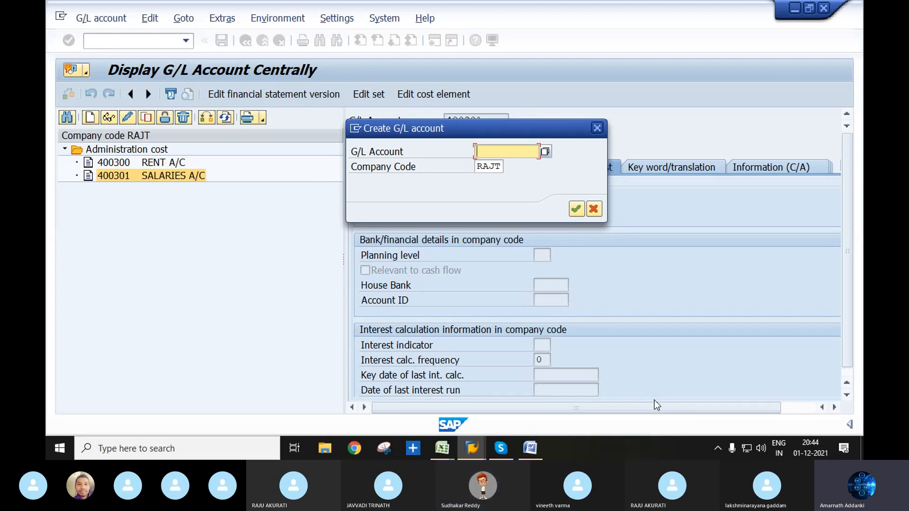
{"action": "type", "text": "400302"}
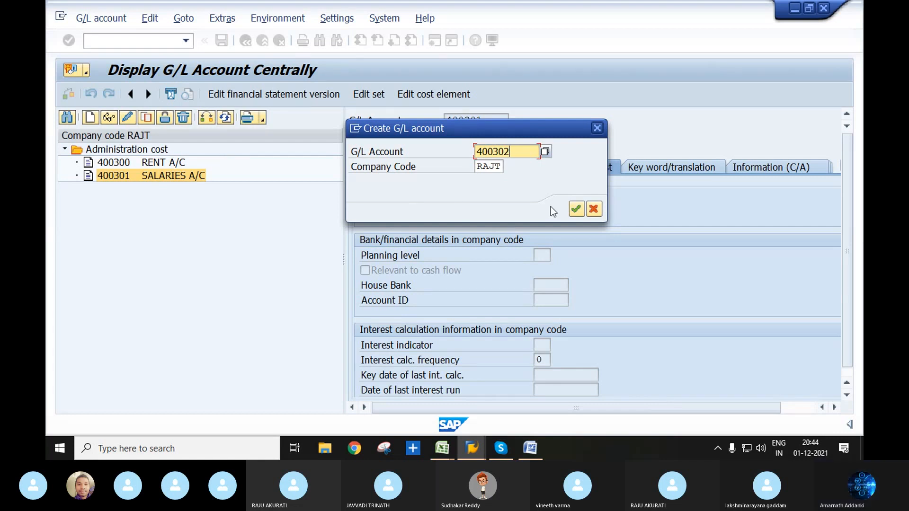
{"action": "left_click", "coordinate": [593, 209]}
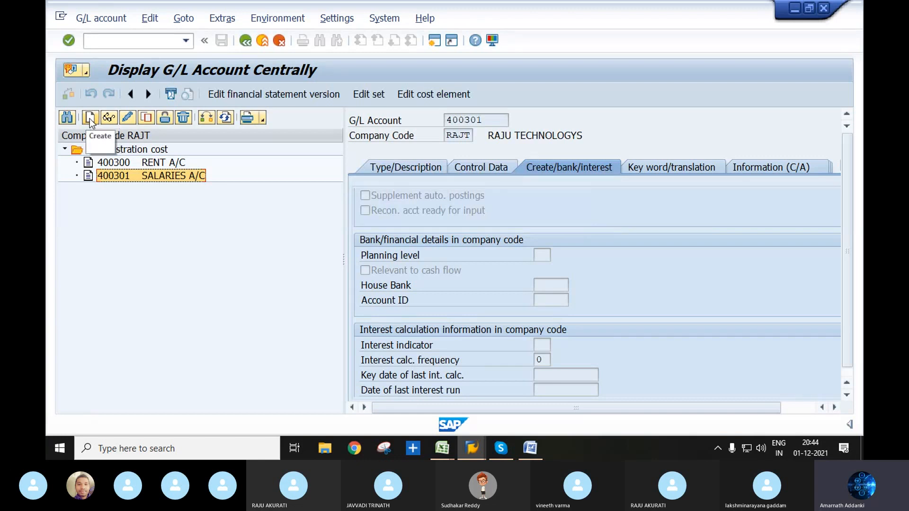
Step: Start creating G/L account 400302 in company code RAJT with the account group Administration cost
{"action": "left_click", "coordinate": [90, 118]}
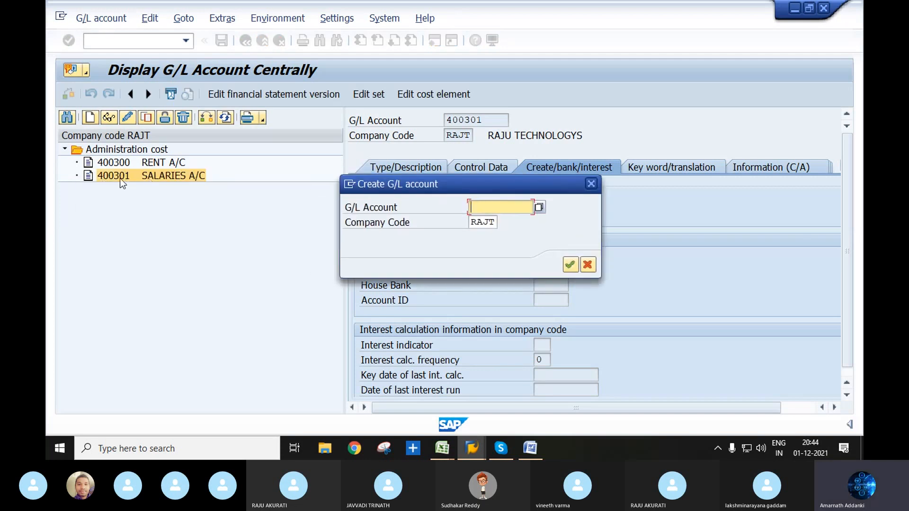
{"action": "type", "text": "400302"}
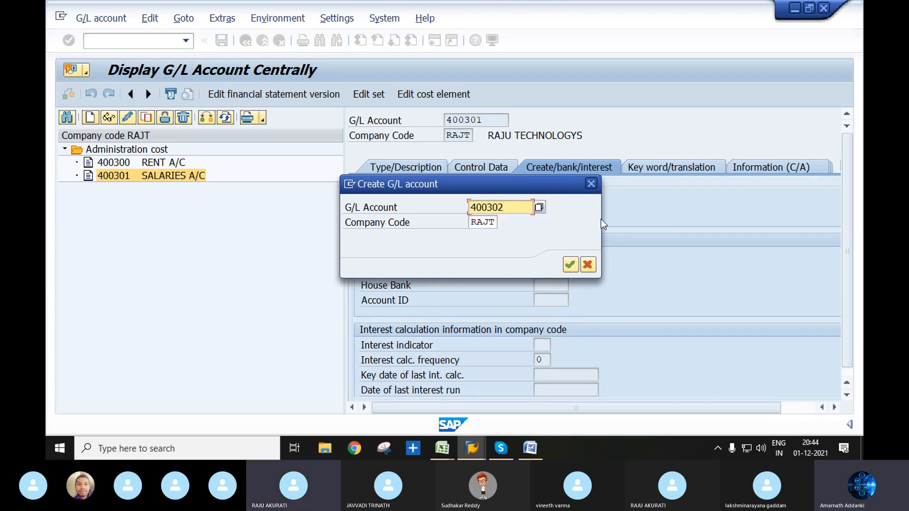
{"action": "left_click", "coordinate": [570, 265]}
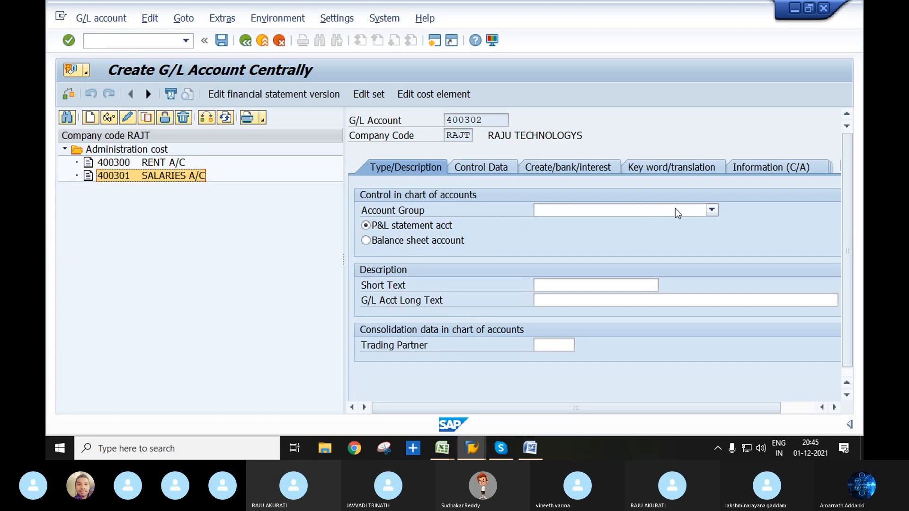
{"action": "left_click", "coordinate": [712, 209]}
{"action": "left_click", "coordinate": [618, 234]}
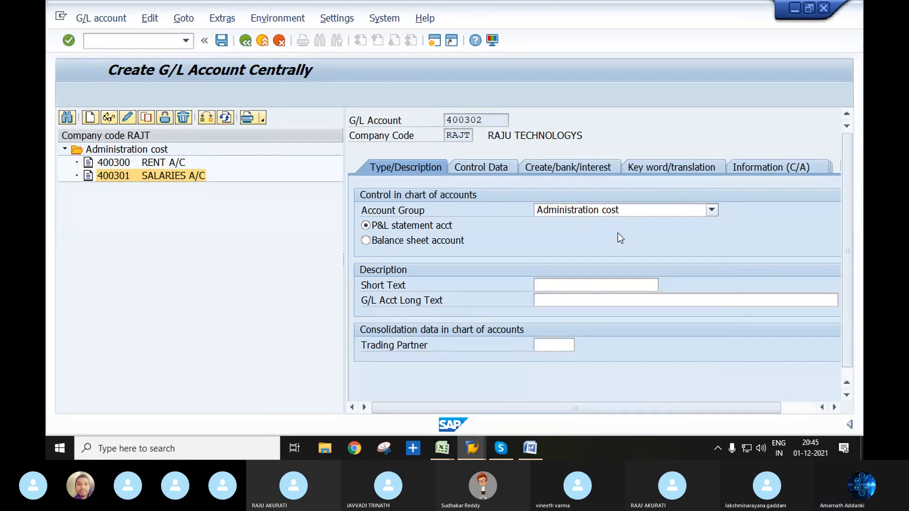
Step: Describe the new account with short text CASH DISCOUNT A/C and long text CASH DISCOUNT ACCOUNT
{"action": "left_click", "coordinate": [597, 285]}
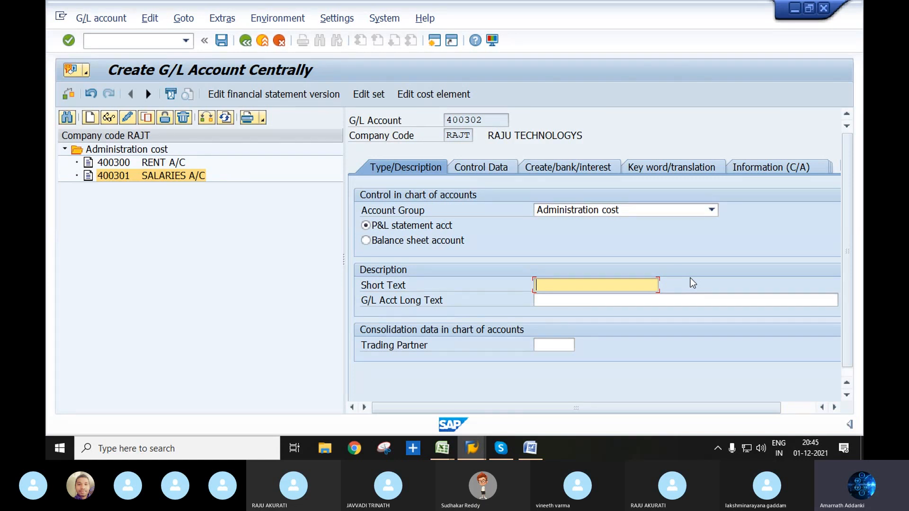
{"action": "type", "text": "CASH DISCOUNT A/C"}
{"action": "key", "text": "Tab"}
{"action": "type", "text": "CASH D"}
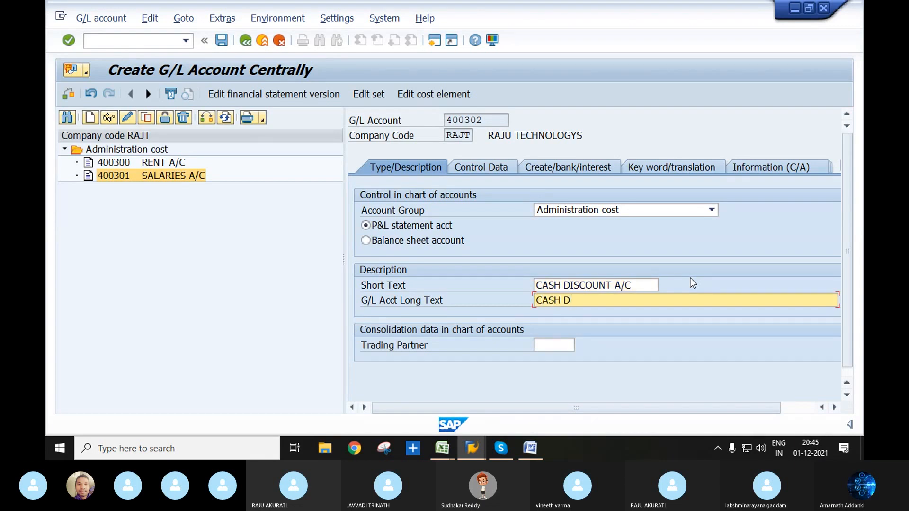
{"action": "type", "text": "ISCOUNT ACCOUNT"}
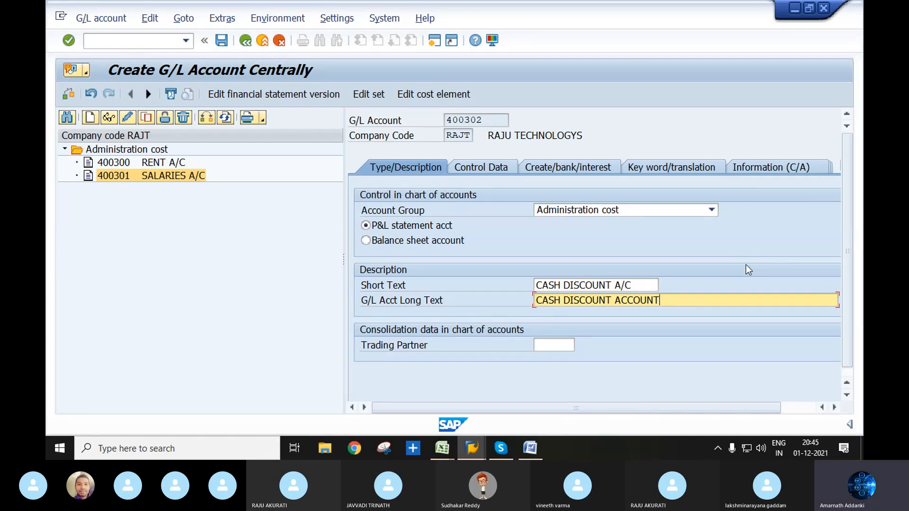
Step: Enable line item display in the control data of account 400302 and set its sort key to 001
{"action": "left_click", "coordinate": [500, 169]}
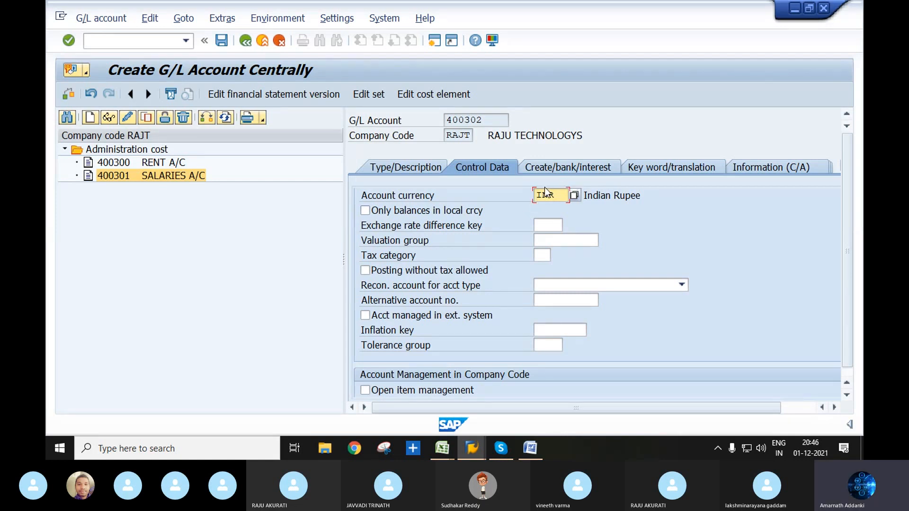
{"action": "left_click", "coordinate": [405, 168]}
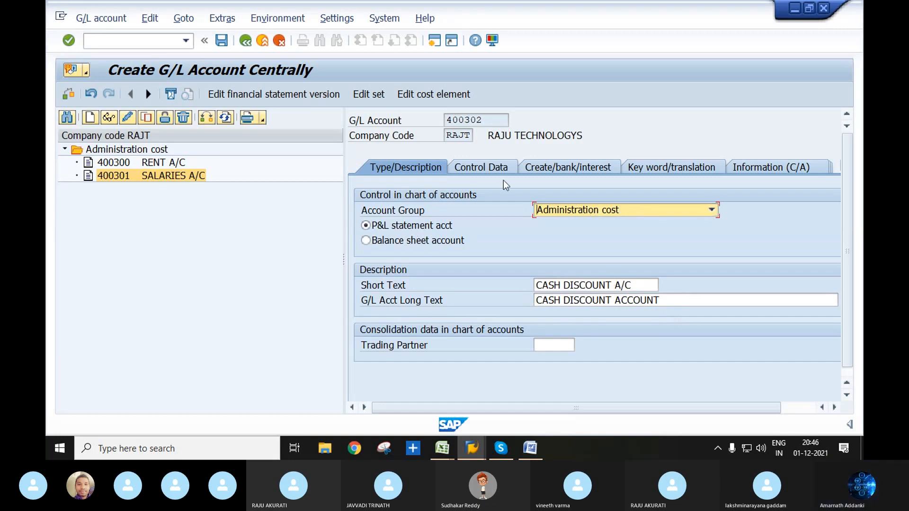
{"action": "left_click", "coordinate": [490, 169]}
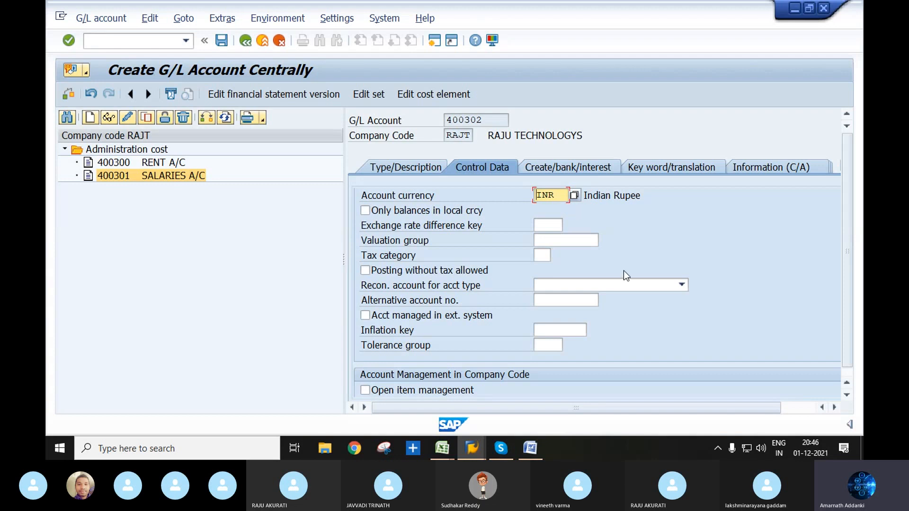
{"action": "scroll", "coordinate": [616, 272], "scroll_direction": "down", "scroll_amount": 2}
{"action": "scroll", "coordinate": [616, 273], "scroll_direction": "up", "scroll_amount": 2}
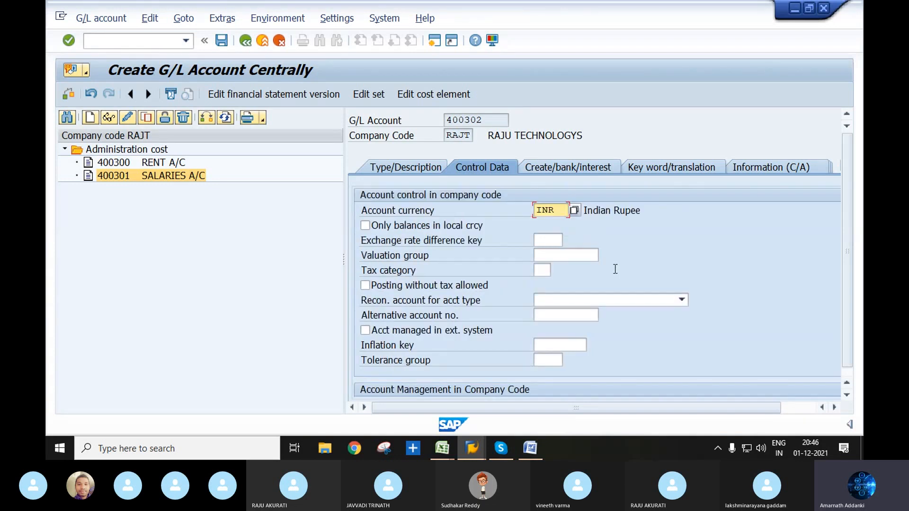
{"action": "scroll", "coordinate": [615, 267], "scroll_direction": "down", "scroll_amount": 3}
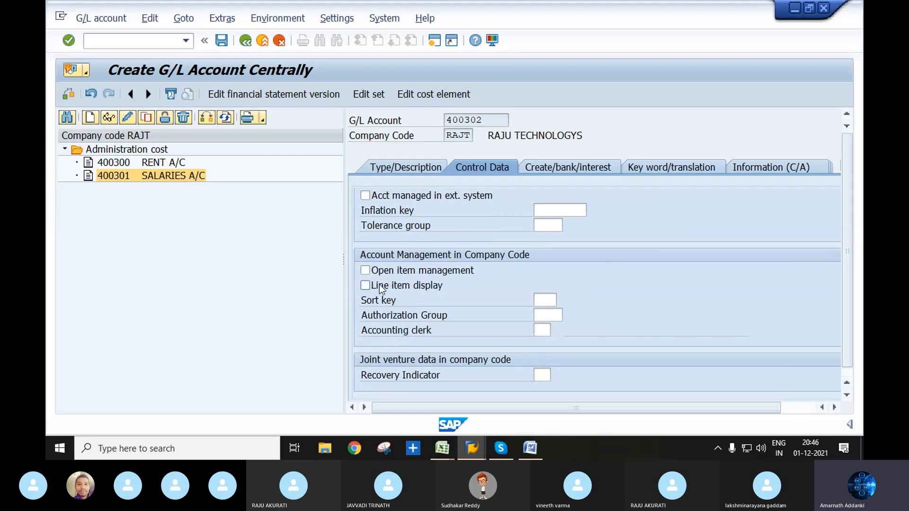
{"action": "left_click", "coordinate": [366, 286]}
{"action": "left_click", "coordinate": [544, 299]}
{"action": "type", "text": "001"}
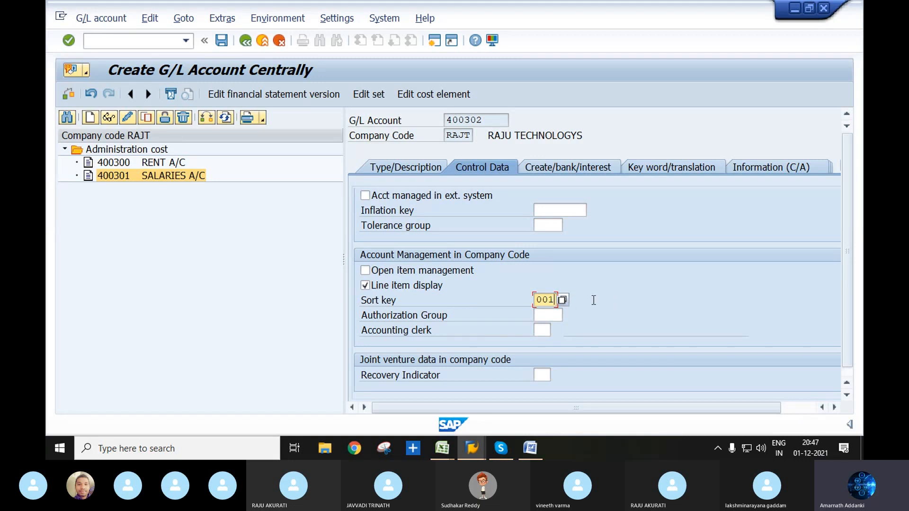
Step: Examine the list of possible sort keys and pick 001 Posting date for the account
{"action": "left_click", "coordinate": [559, 300]}
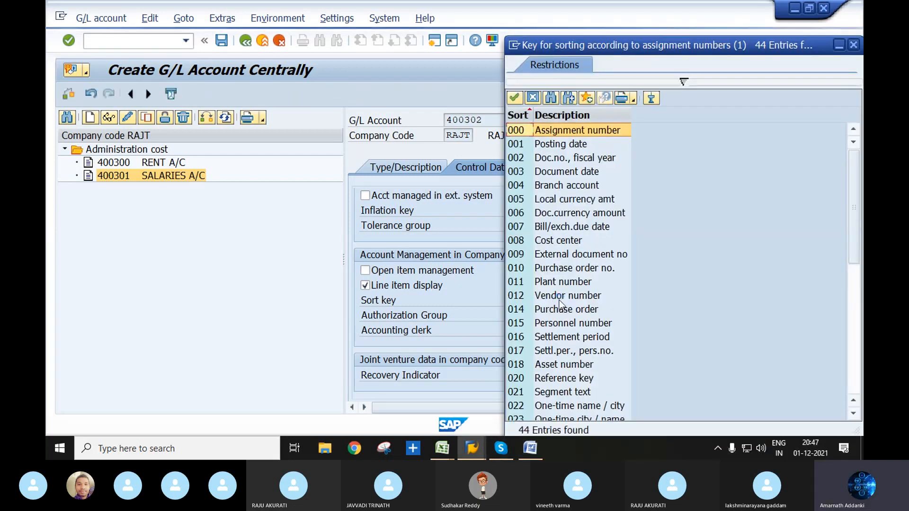
{"action": "scroll", "coordinate": [567, 290], "scroll_direction": "down", "scroll_amount": 8}
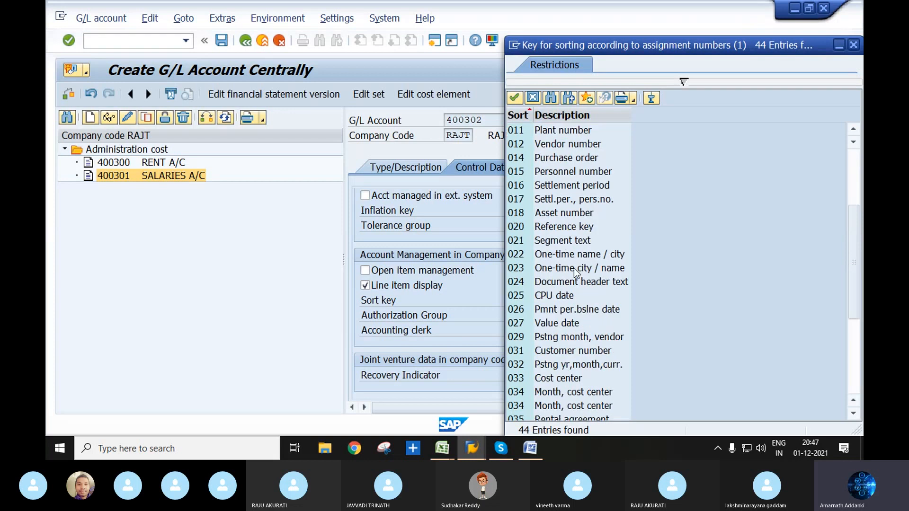
{"action": "scroll", "coordinate": [559, 292], "scroll_direction": "up", "scroll_amount": 8}
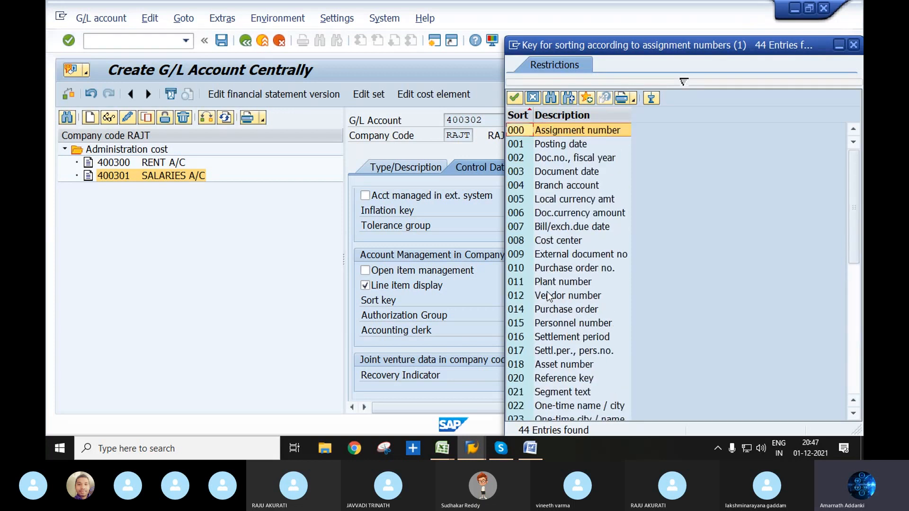
{"action": "scroll", "coordinate": [575, 224], "scroll_direction": "down", "scroll_amount": 5}
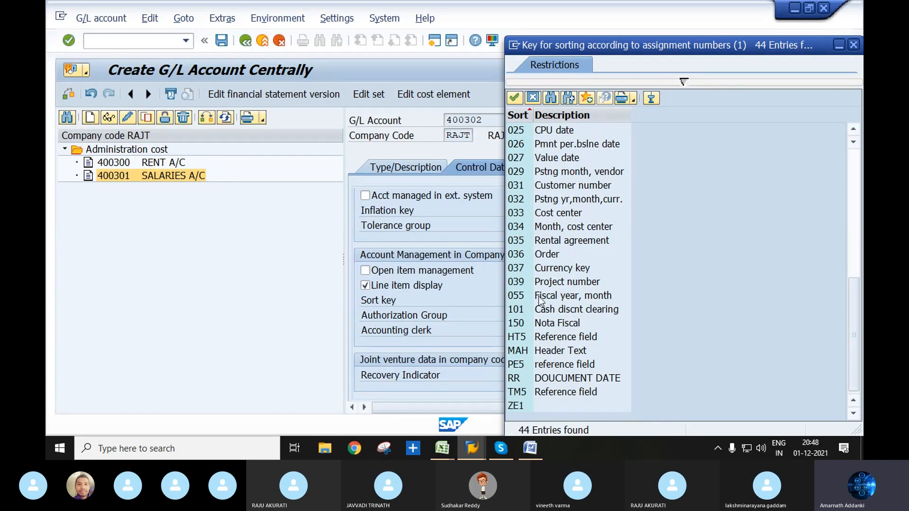
{"action": "scroll", "coordinate": [539, 302], "scroll_direction": "up", "scroll_amount": 8}
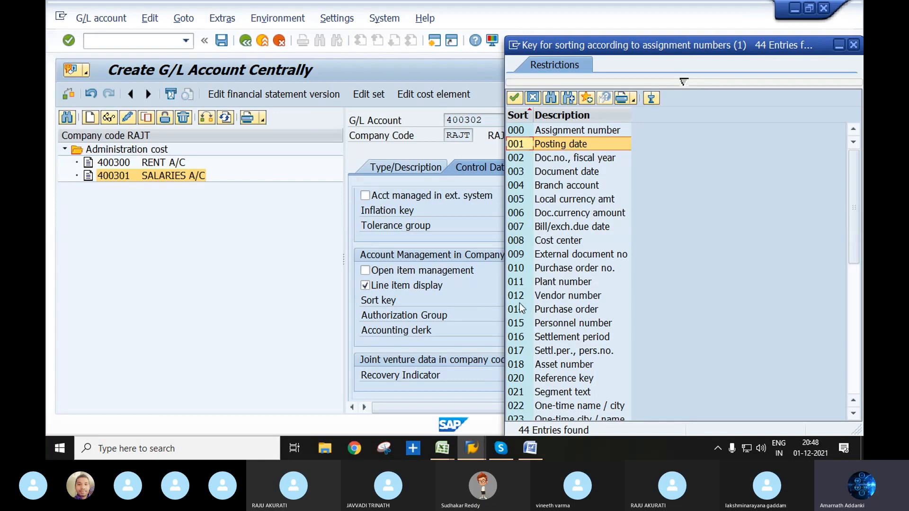
{"action": "double_click", "coordinate": [522, 143]}
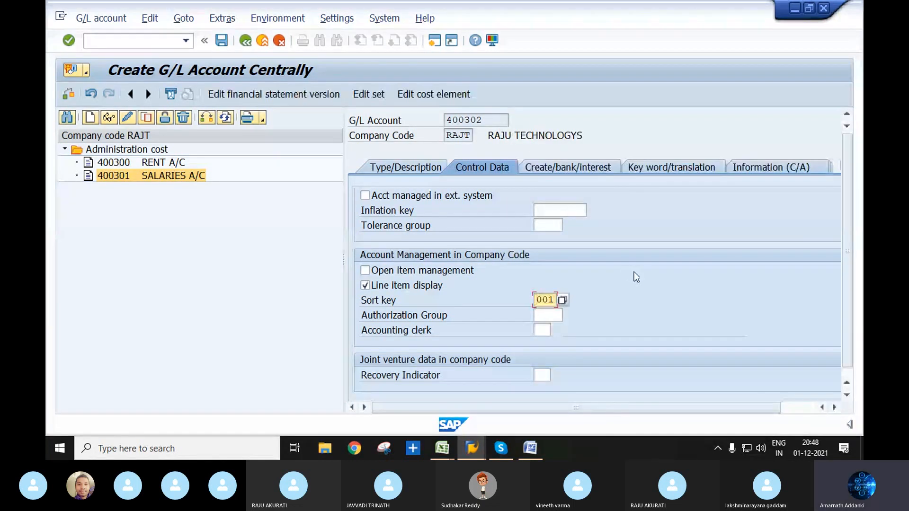
Step: Assign field status group G001 to account 400302 and save the account
{"action": "scroll", "coordinate": [635, 272], "scroll_direction": "up", "scroll_amount": 3}
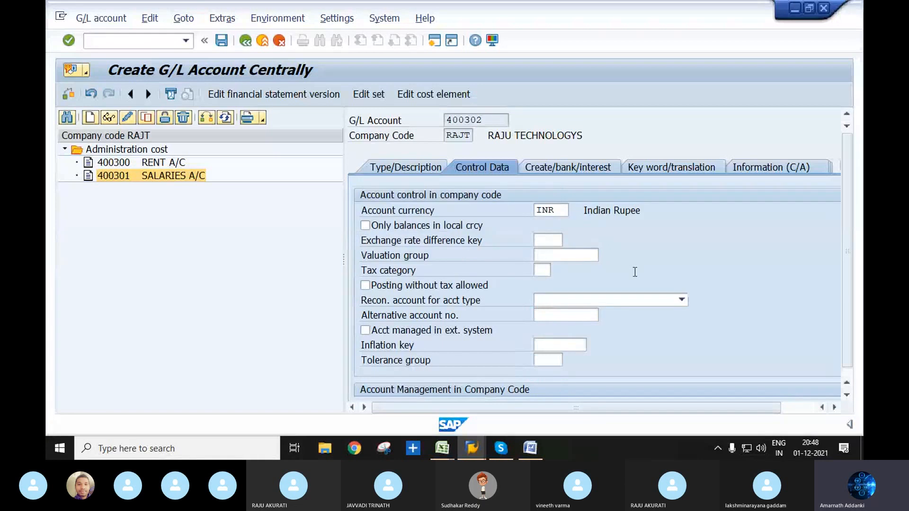
{"action": "scroll", "coordinate": [634, 272], "scroll_direction": "down", "scroll_amount": 3}
{"action": "scroll", "coordinate": [634, 272], "scroll_direction": "up", "scroll_amount": 3}
{"action": "left_click", "coordinate": [569, 168]}
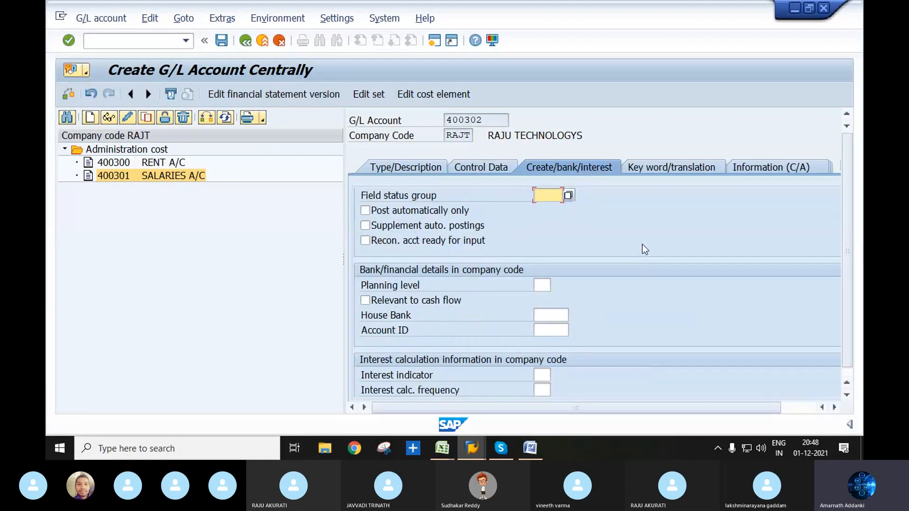
{"action": "scroll", "coordinate": [642, 244], "scroll_direction": "down", "scroll_amount": 3}
{"action": "scroll", "coordinate": [637, 248], "scroll_direction": "up", "scroll_amount": 3}
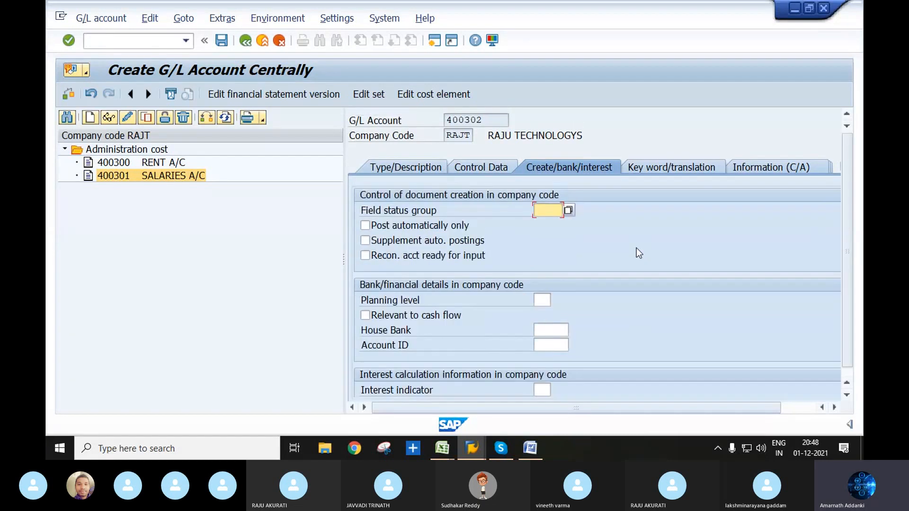
{"action": "type", "text": "G"}
{"action": "key", "text": "Down"}
{"action": "key", "text": "Return"}
{"action": "left_click", "coordinate": [222, 41]}
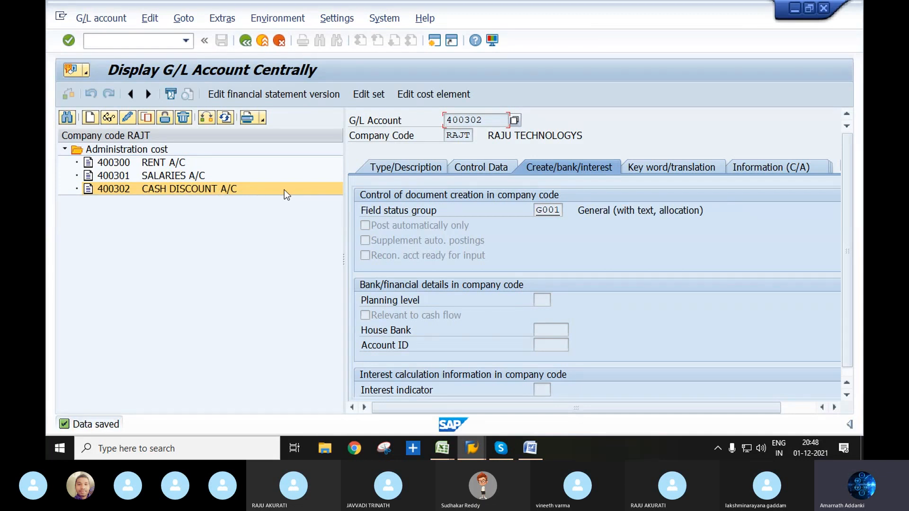
{"action": "left_click", "coordinate": [173, 162]}
{"action": "left_click", "coordinate": [180, 177]}
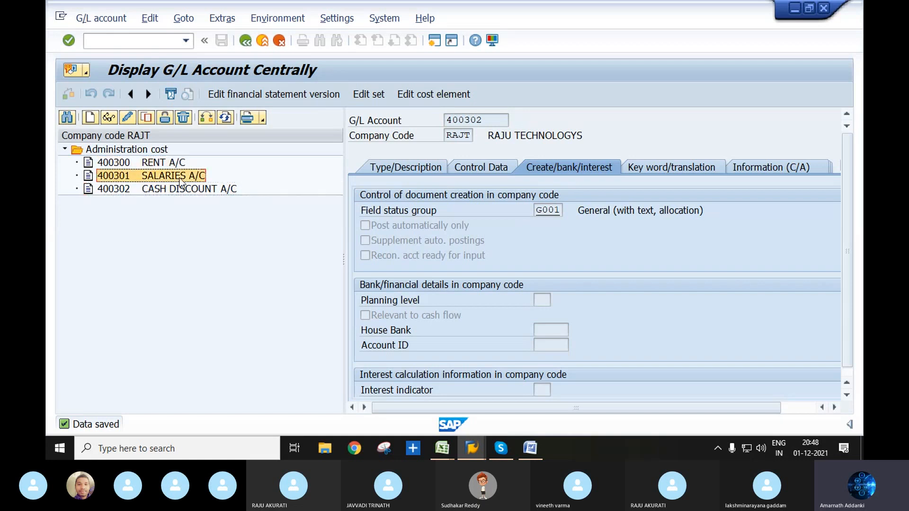
{"action": "left_click", "coordinate": [194, 189]}
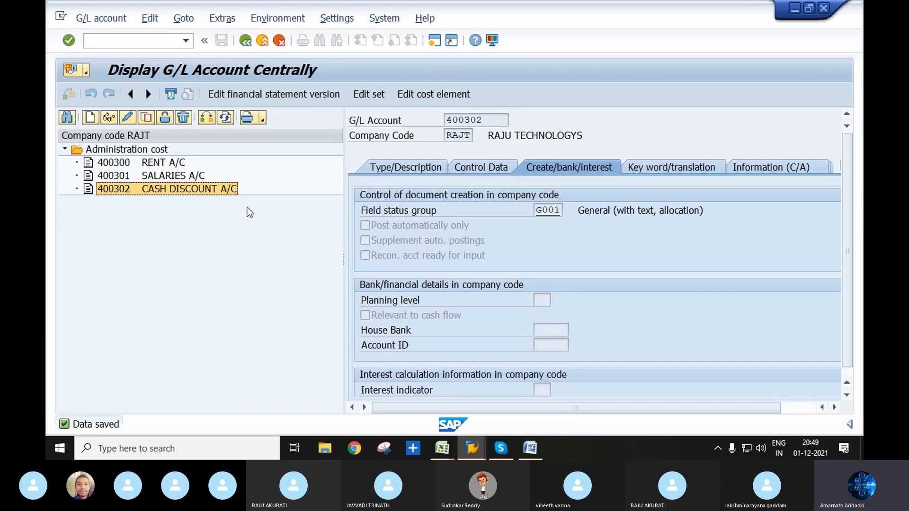
{"action": "left_click", "coordinate": [181, 163]}
{"action": "left_click", "coordinate": [183, 176]}
{"action": "left_click", "coordinate": [202, 189]}
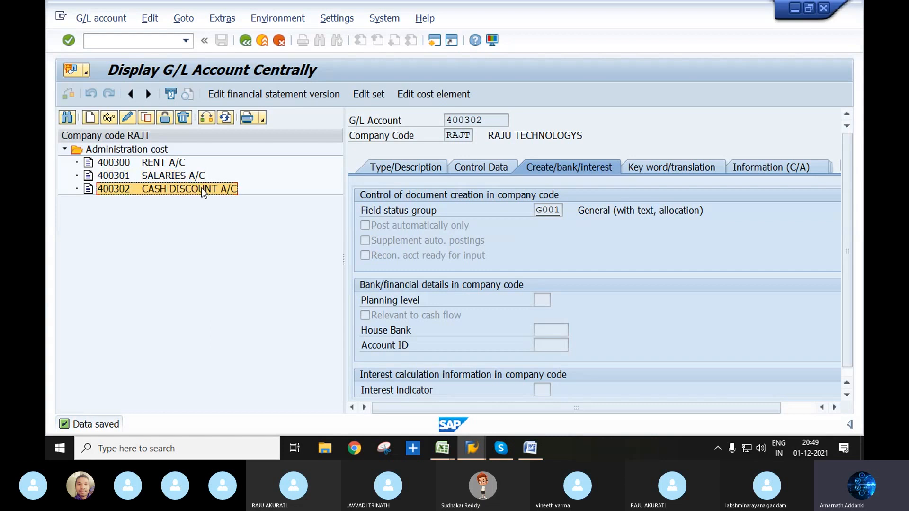
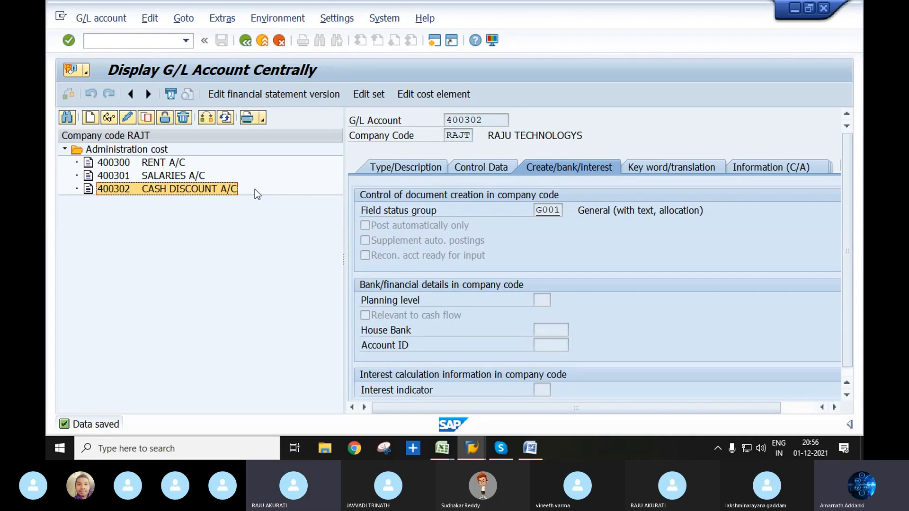
Step: Look up the account number range of the Current Assets, Loans & Adv group of chart RJCA in the G/L account groups overview
{"action": "mouse_move", "coordinate": [472, 446]}
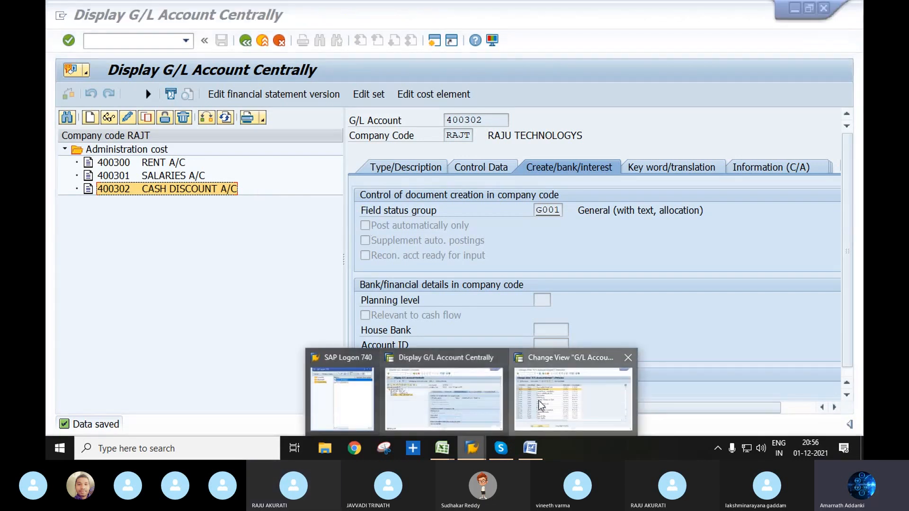
{"action": "left_click", "coordinate": [539, 400]}
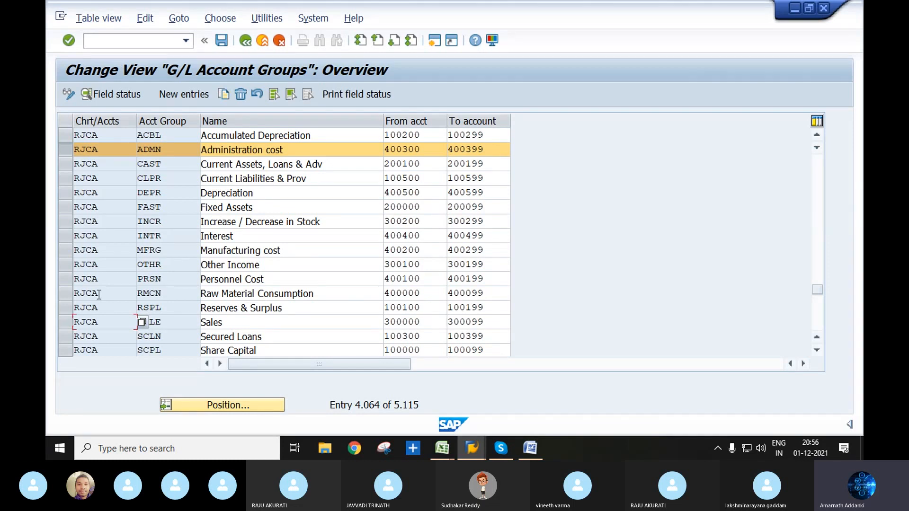
{"action": "scroll", "coordinate": [69, 164], "scroll_direction": "up", "scroll_amount": 1}
{"action": "left_click", "coordinate": [74, 163]}
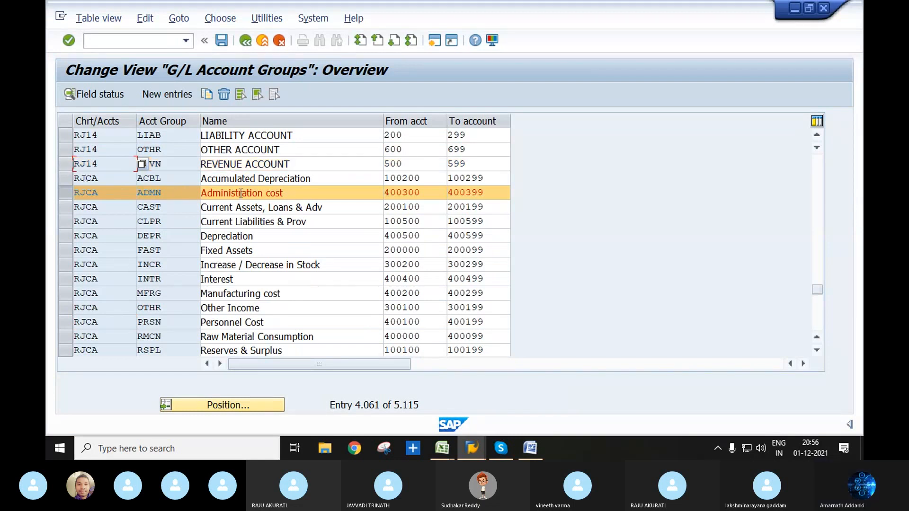
{"action": "scroll", "coordinate": [142, 217], "scroll_direction": "up", "scroll_amount": 1}
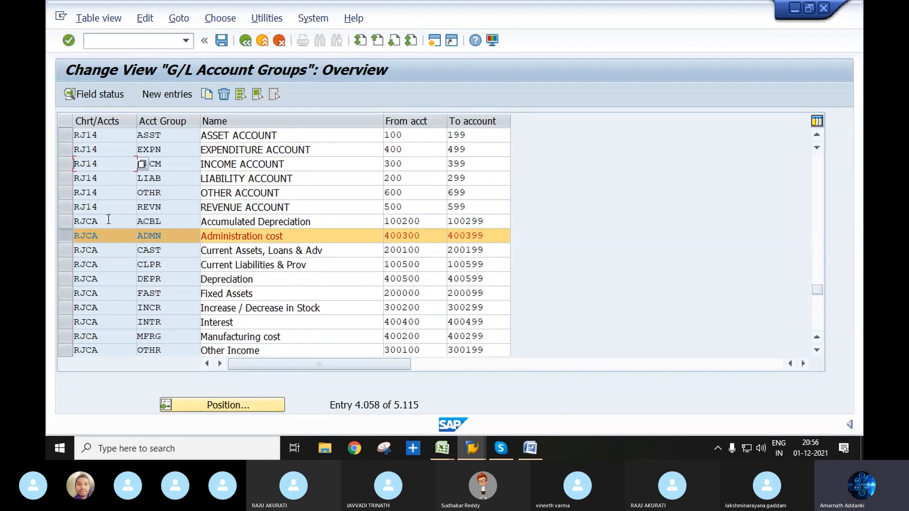
{"action": "scroll", "coordinate": [63, 225], "scroll_direction": "down", "scroll_amount": 1}
{"action": "left_click", "coordinate": [63, 206]}
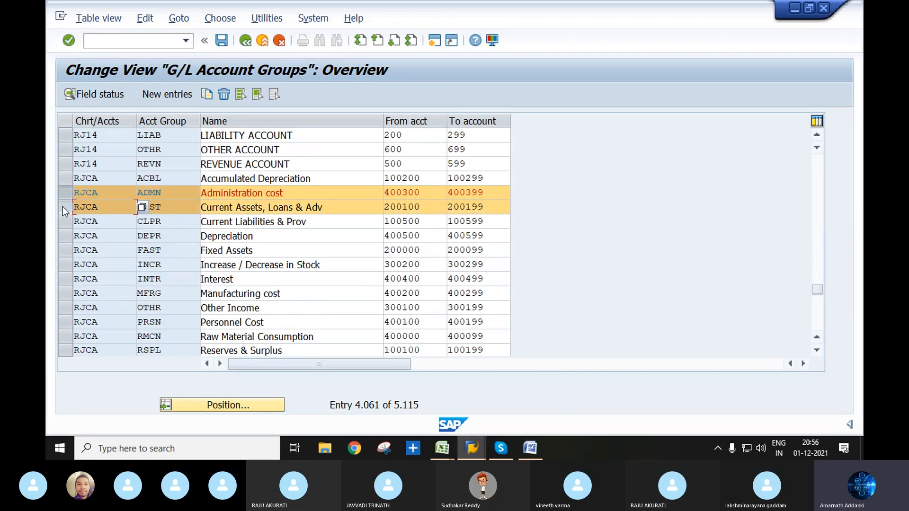
{"action": "left_click", "coordinate": [60, 192]}
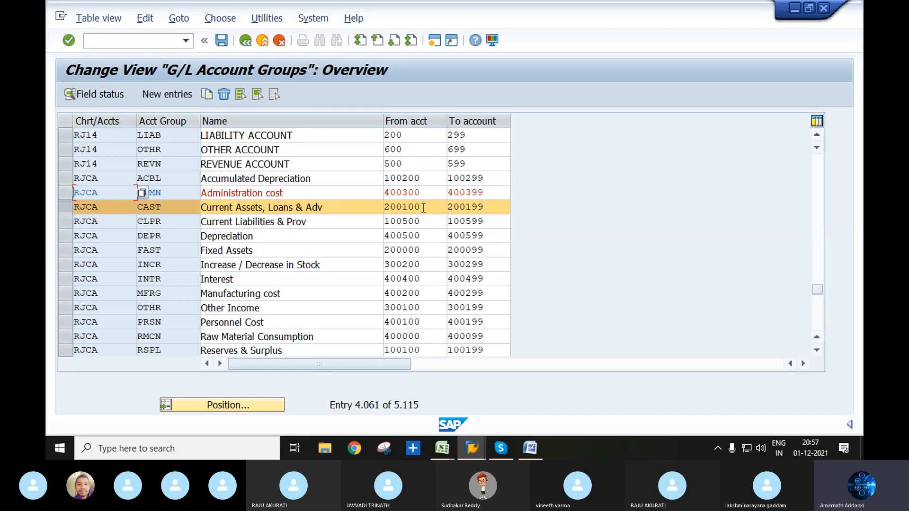
Step: Start creating G/L account 200100 for company code RAJT, rechecking the number range in the account groups overview
{"action": "left_click", "coordinate": [472, 447]}
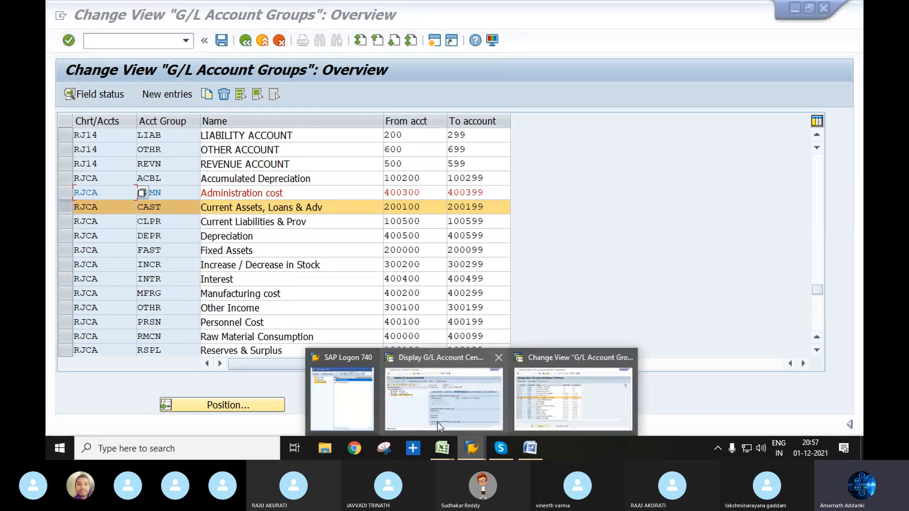
{"action": "left_click", "coordinate": [424, 395]}
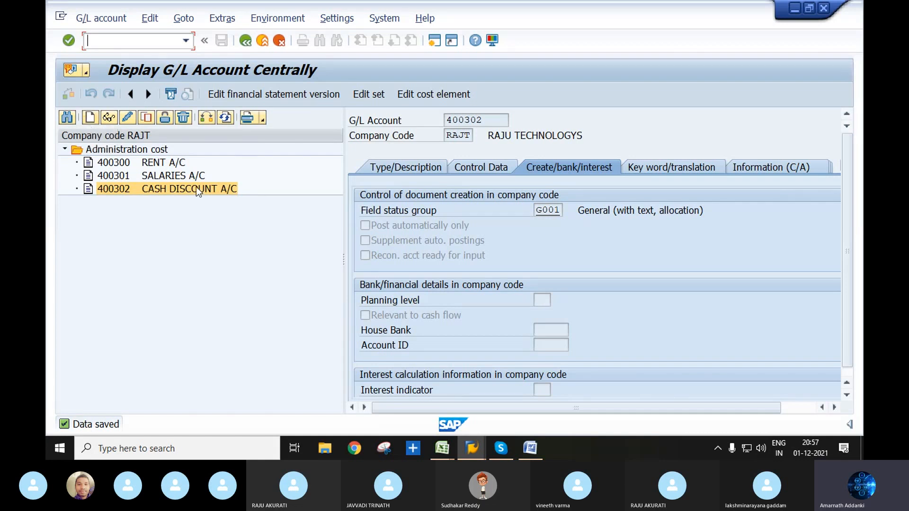
{"action": "left_click", "coordinate": [94, 118]}
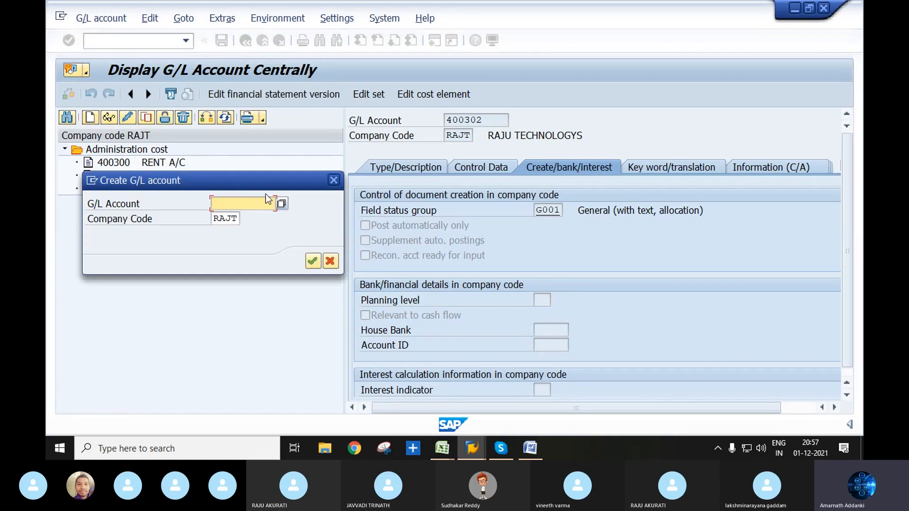
{"action": "left_click", "coordinate": [472, 449]}
{"action": "left_click", "coordinate": [548, 403]}
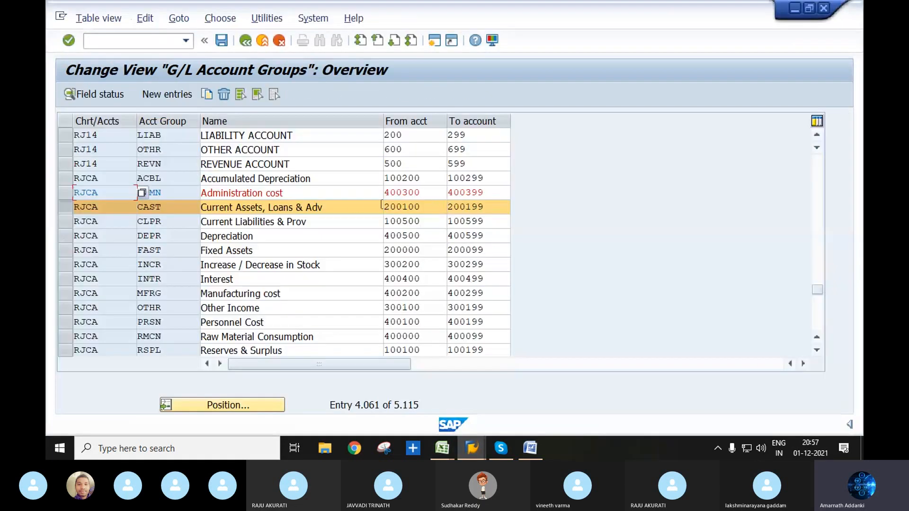
{"action": "left_click", "coordinate": [473, 450]}
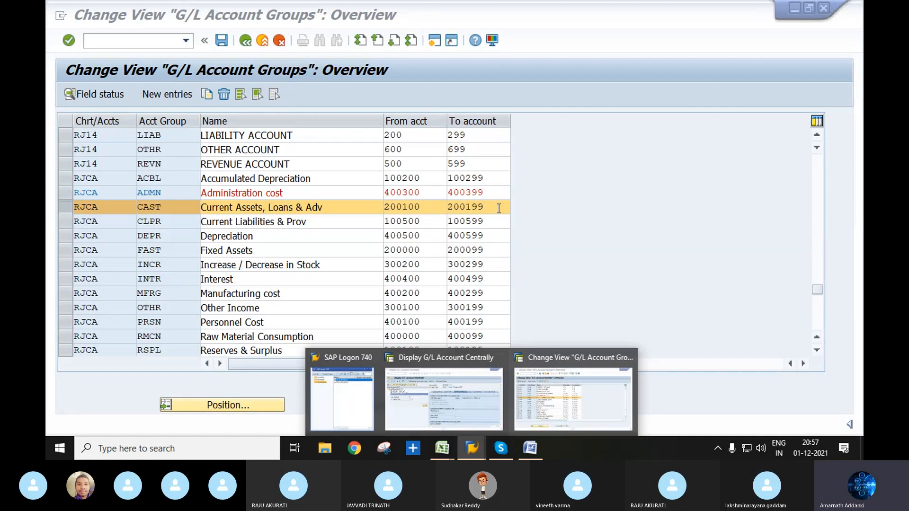
{"action": "left_click", "coordinate": [450, 386]}
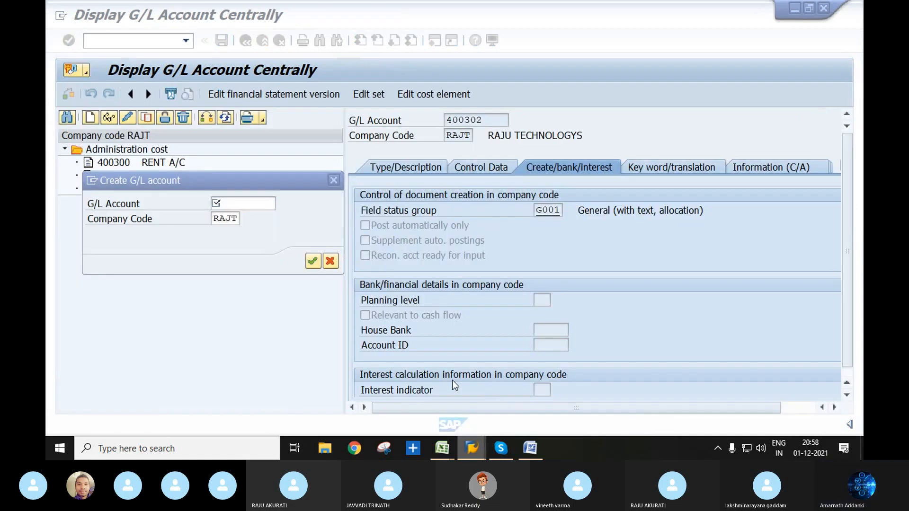
{"action": "left_click", "coordinate": [253, 204]}
{"action": "type", "text": "200"}
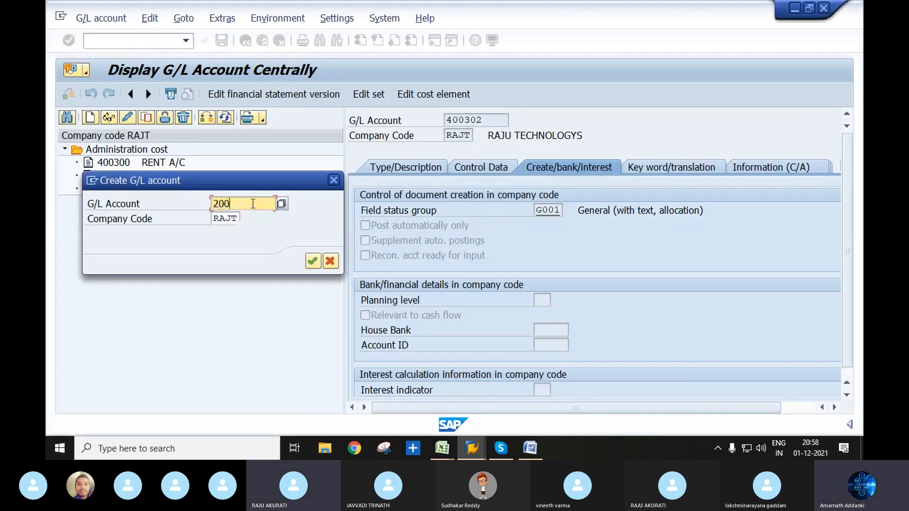
{"action": "type", "text": "100"}
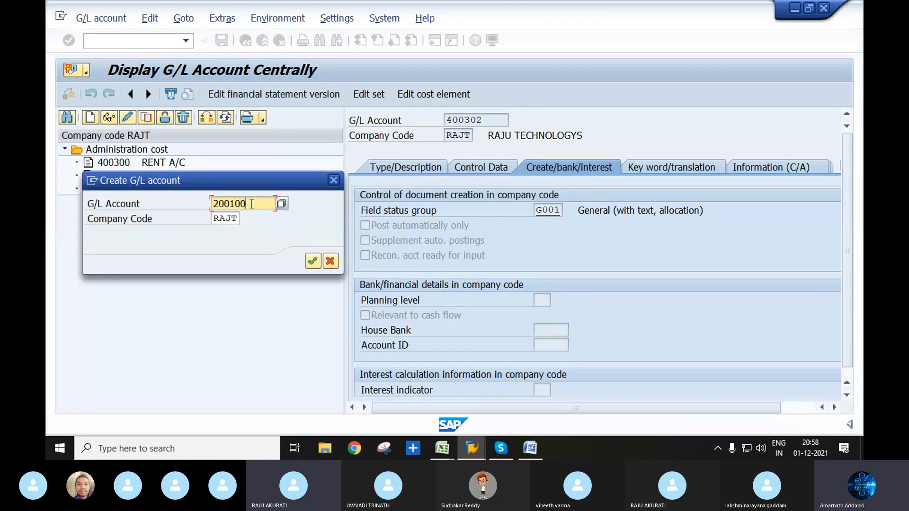
{"action": "left_click", "coordinate": [313, 261]}
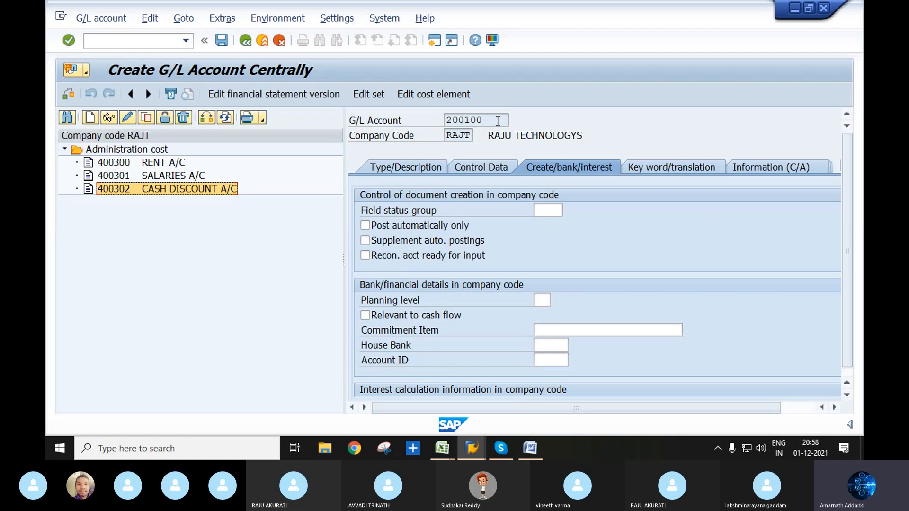
Step: Assign account 200100 to the Current Assets, Loans & Adv account group and classify it as a balance sheet account
{"action": "left_click", "coordinate": [415, 169]}
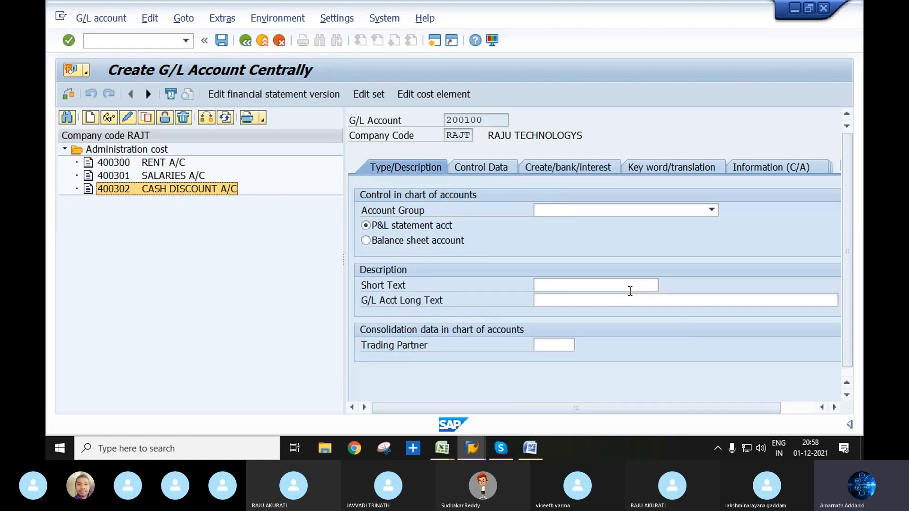
{"action": "left_click", "coordinate": [569, 211]}
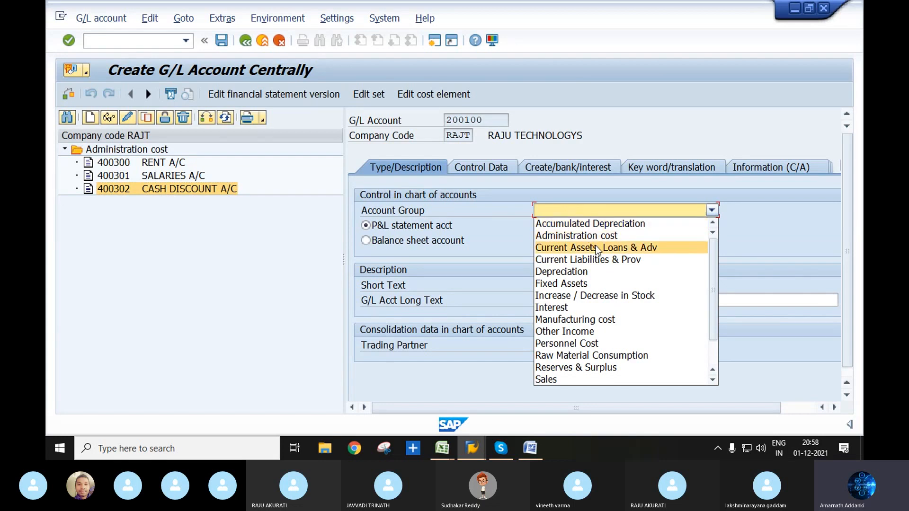
{"action": "left_click", "coordinate": [662, 248]}
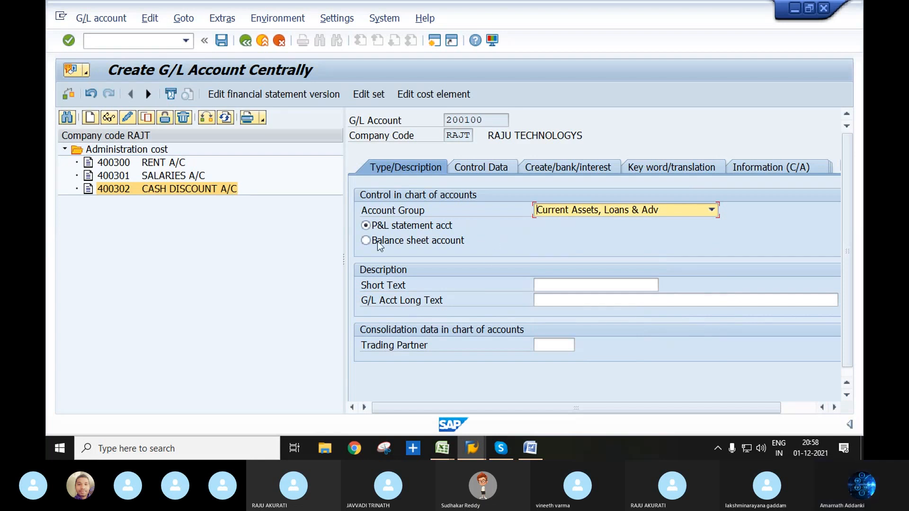
{"action": "left_click", "coordinate": [366, 240]}
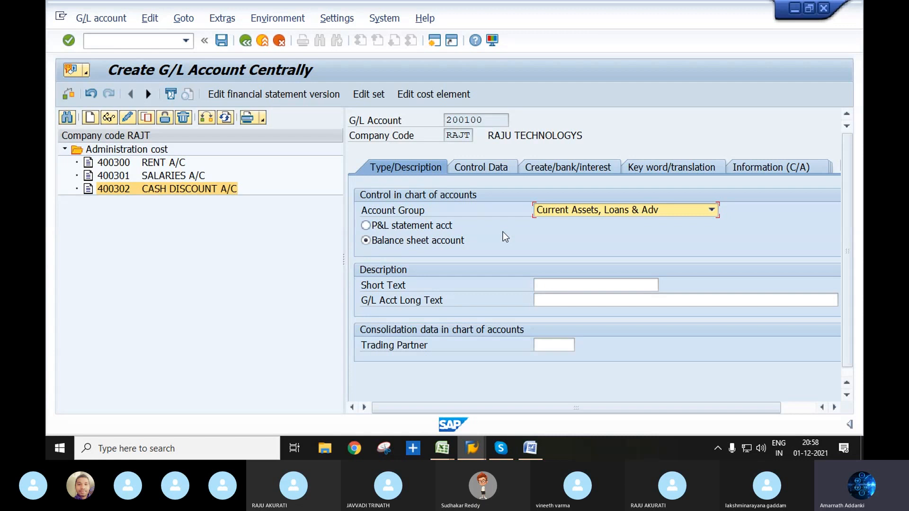
Step: Describe account 200100 with short text BANK A/C and long text BANK ACCOUNT
{"action": "left_click", "coordinate": [595, 285]}
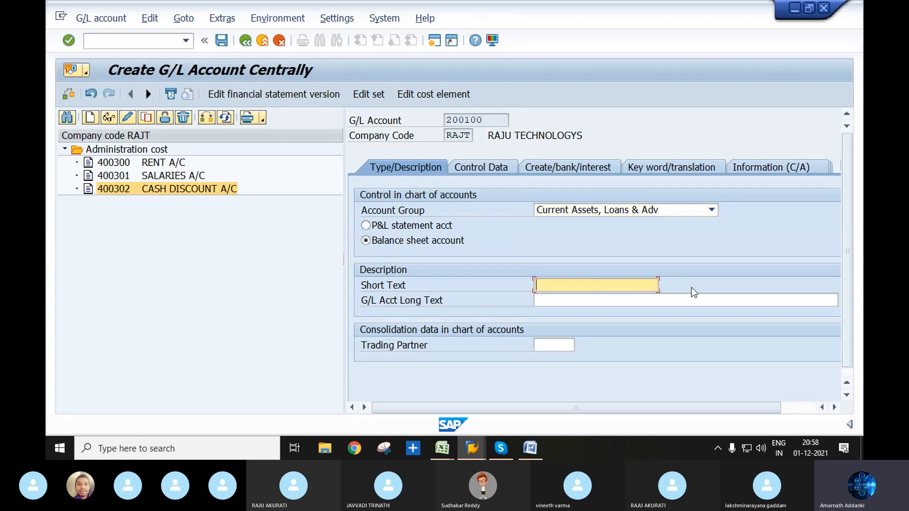
{"action": "type", "text": "BANK A/C"}
{"action": "key", "text": "Tab"}
{"action": "type", "text": "BA"}
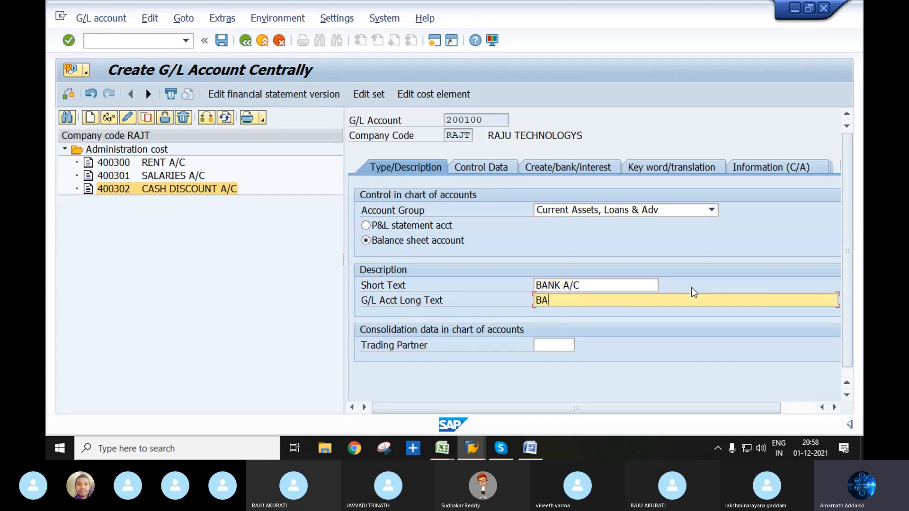
{"action": "type", "text": "NK ACCOUNT"}
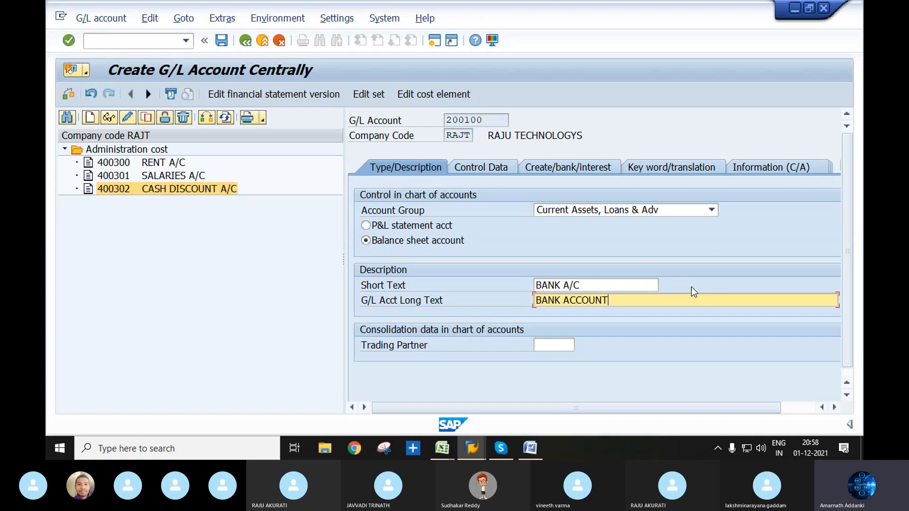
Step: Enable line item display in the control data of account 200100 and set its sort key to 001
{"action": "left_click", "coordinate": [472, 169]}
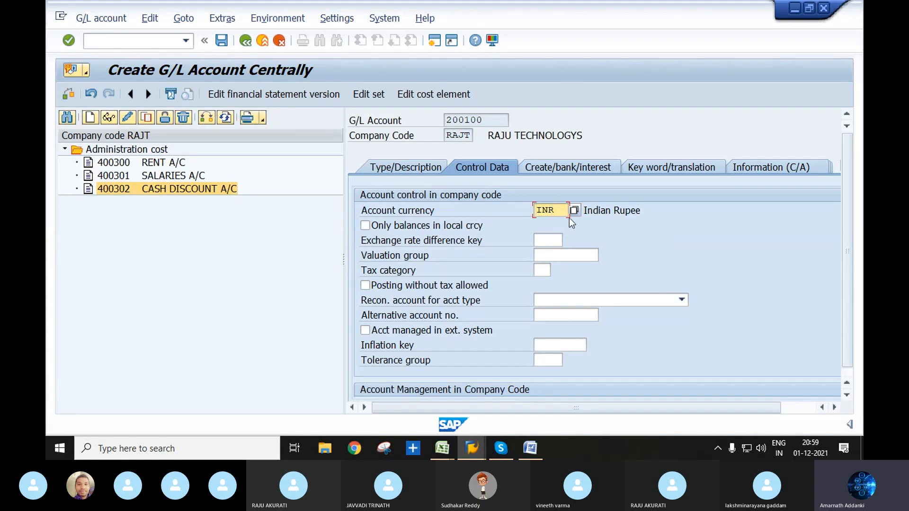
{"action": "scroll", "coordinate": [568, 228], "scroll_direction": "down", "scroll_amount": 3}
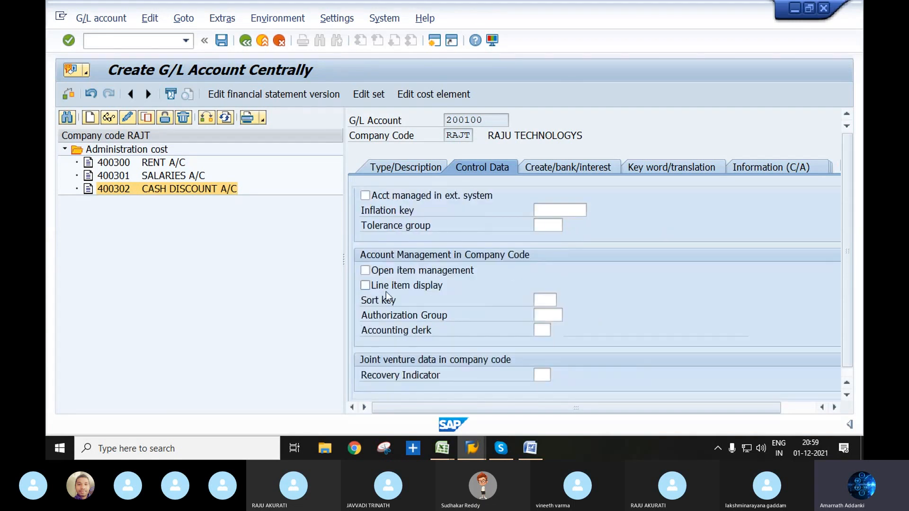
{"action": "scroll", "coordinate": [516, 286], "scroll_direction": "up", "scroll_amount": 3}
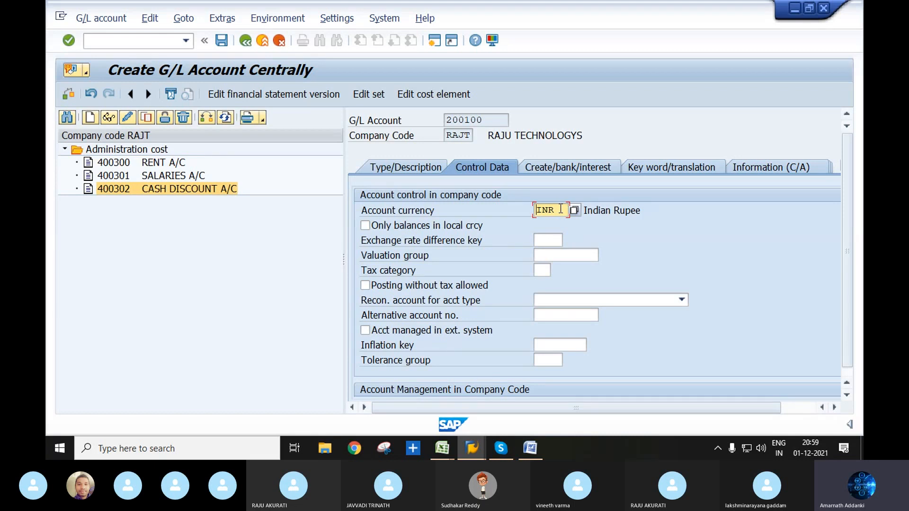
{"action": "scroll", "coordinate": [524, 244], "scroll_direction": "down", "scroll_amount": 3}
{"action": "left_click", "coordinate": [365, 286]}
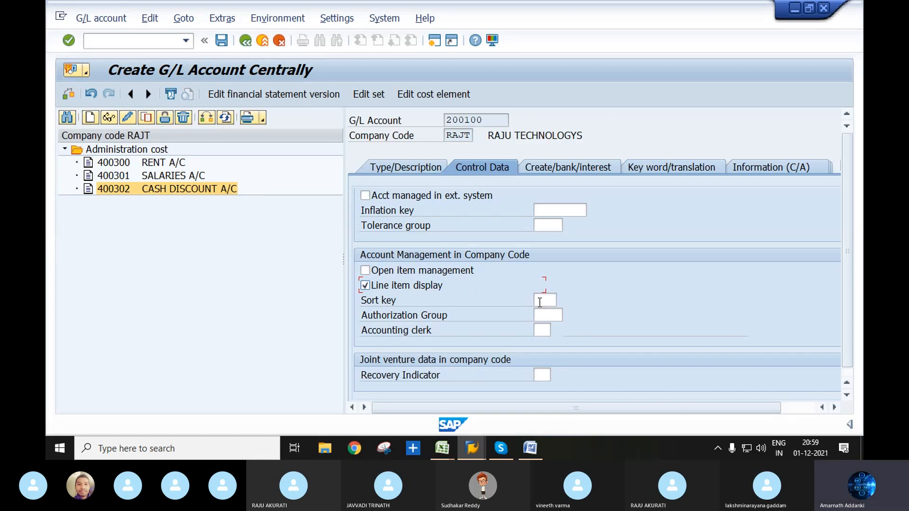
{"action": "left_click", "coordinate": [545, 301]}
{"action": "type", "text": "001"}
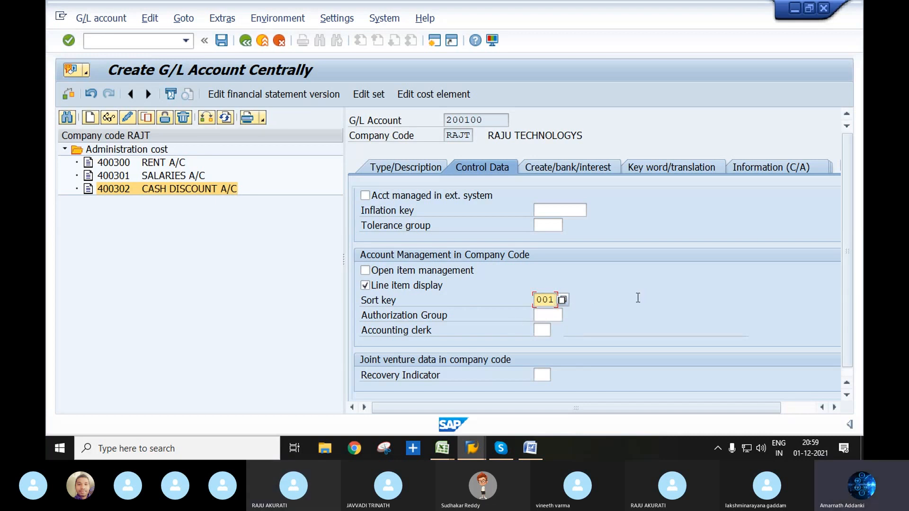
{"action": "scroll", "coordinate": [627, 298], "scroll_direction": "up", "scroll_amount": 3}
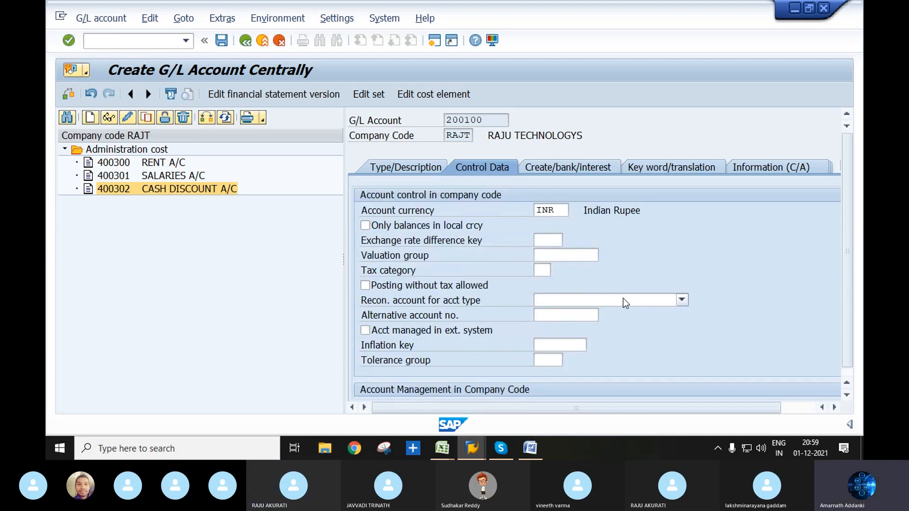
Step: Assign field status group G001 to account 200100 and save the account, accepting the local currency warning
{"action": "left_click", "coordinate": [567, 169]}
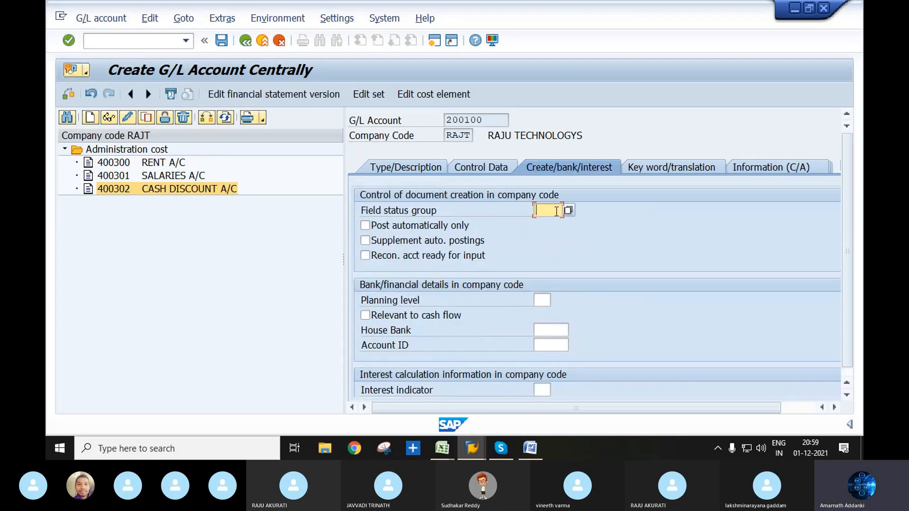
{"action": "type", "text": "G001"}
{"action": "key", "text": "Tab"}
{"action": "left_click", "coordinate": [222, 42]}
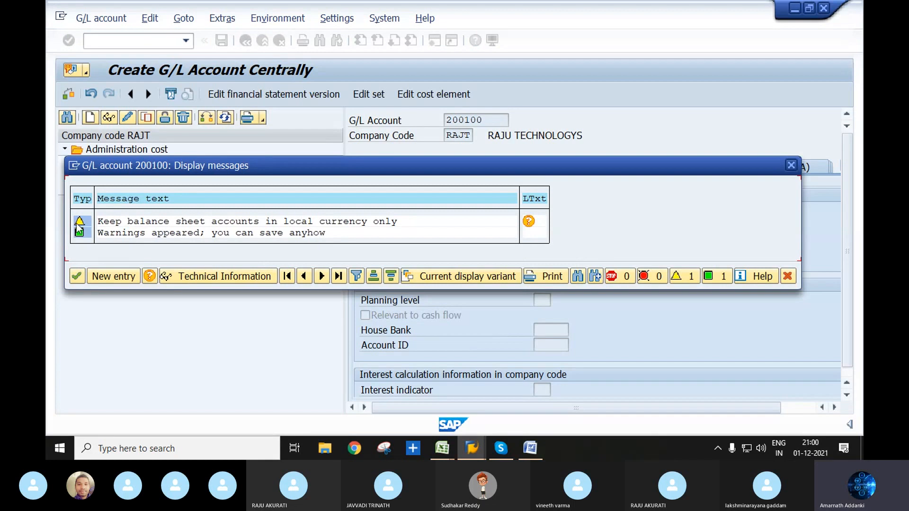
{"action": "left_click", "coordinate": [98, 281]}
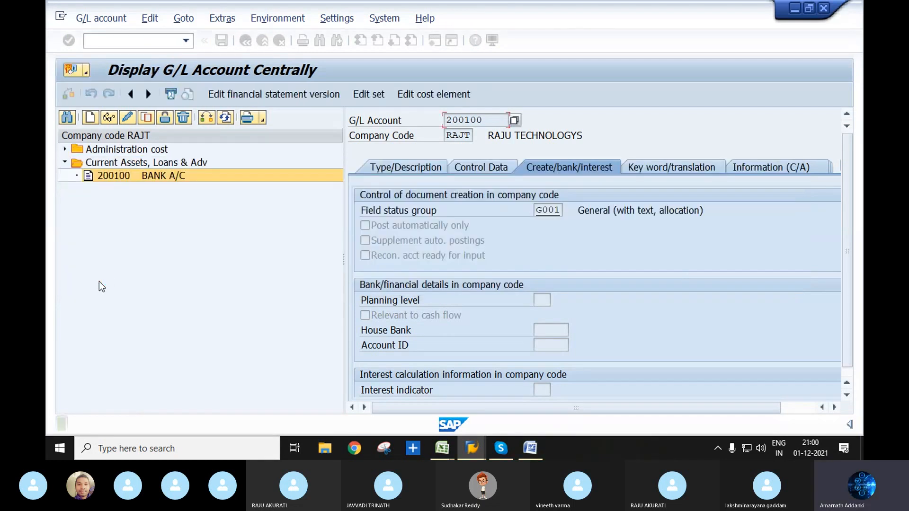
{"action": "double_click", "coordinate": [64, 163]}
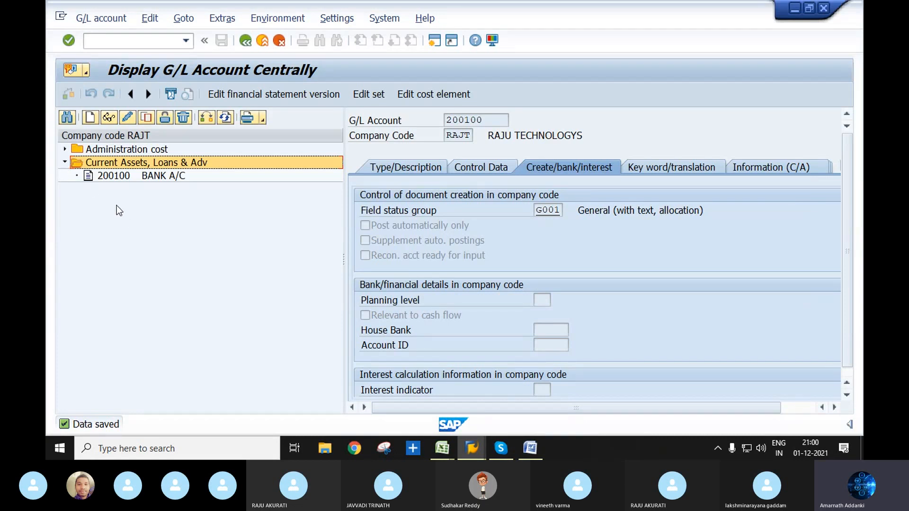
{"action": "key", "text": "Down"}
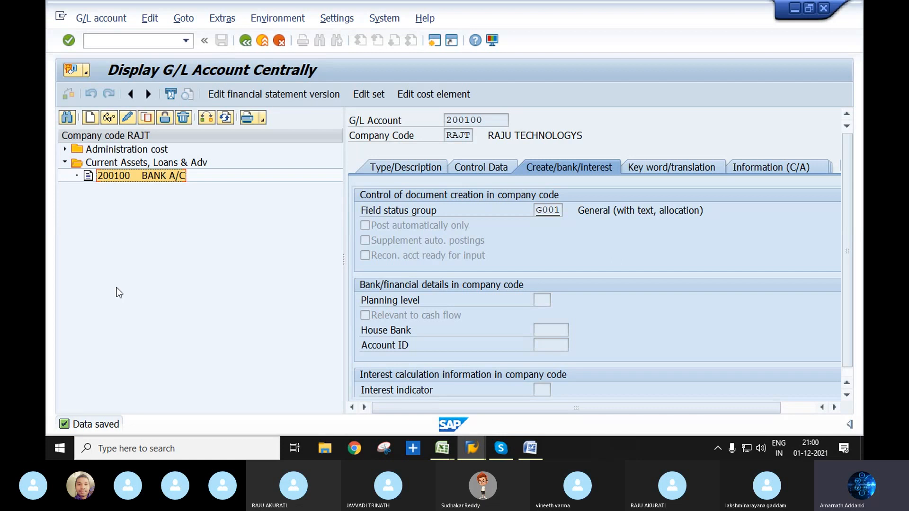
{"action": "left_click", "coordinate": [65, 163]}
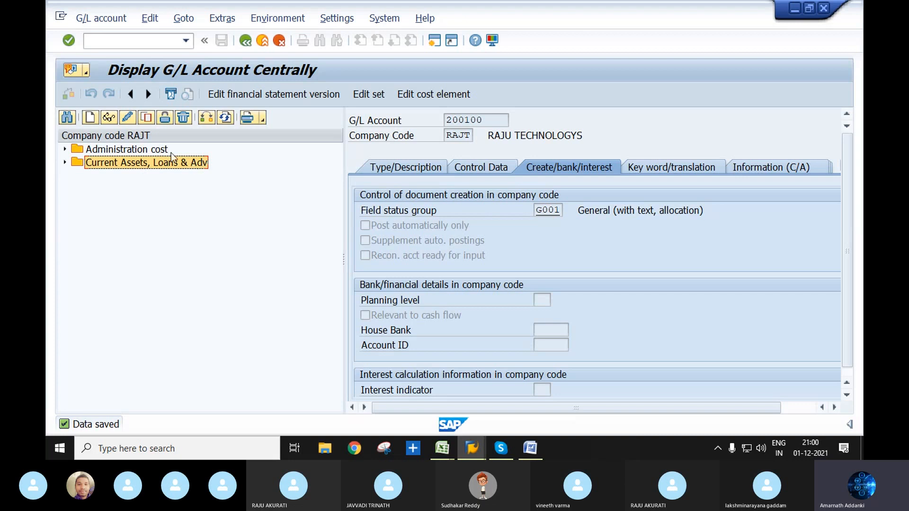
{"action": "key", "text": "Up"}
{"action": "key", "text": "Down"}
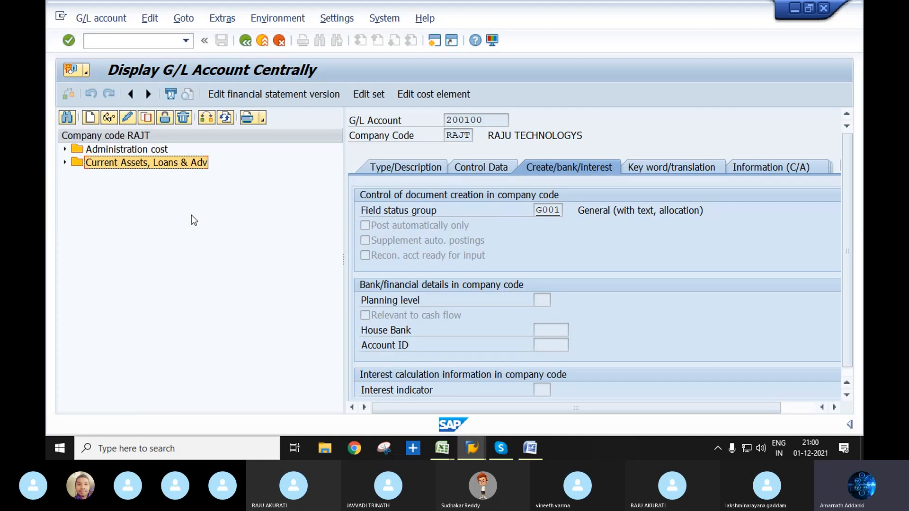
{"action": "left_click", "coordinate": [65, 162]}
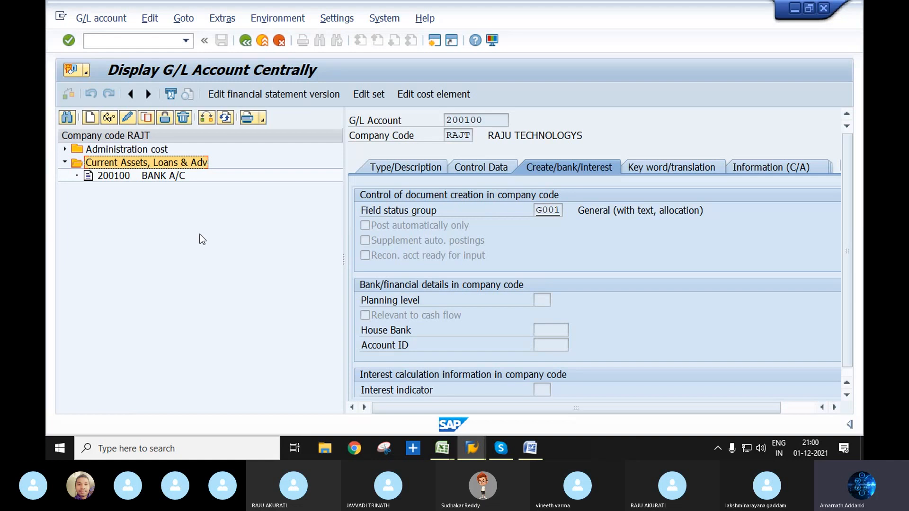
{"action": "left_click", "coordinate": [160, 176]}
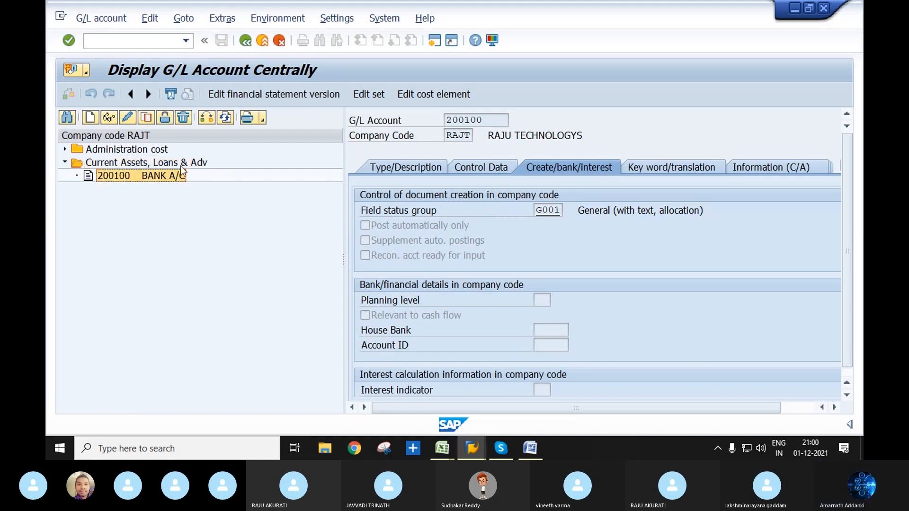
Step: Start creating G/L account 200101 for company code RAJT
{"action": "left_click", "coordinate": [90, 119]}
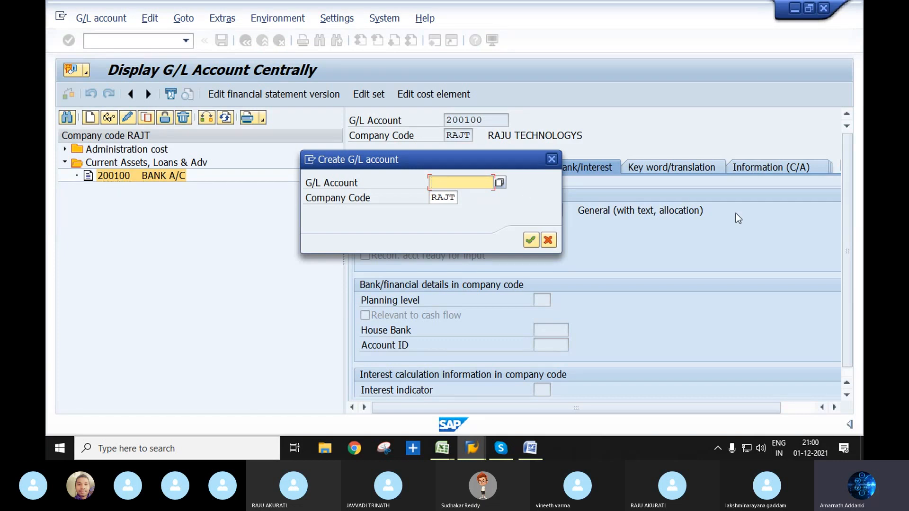
{"action": "type", "text": "200101"}
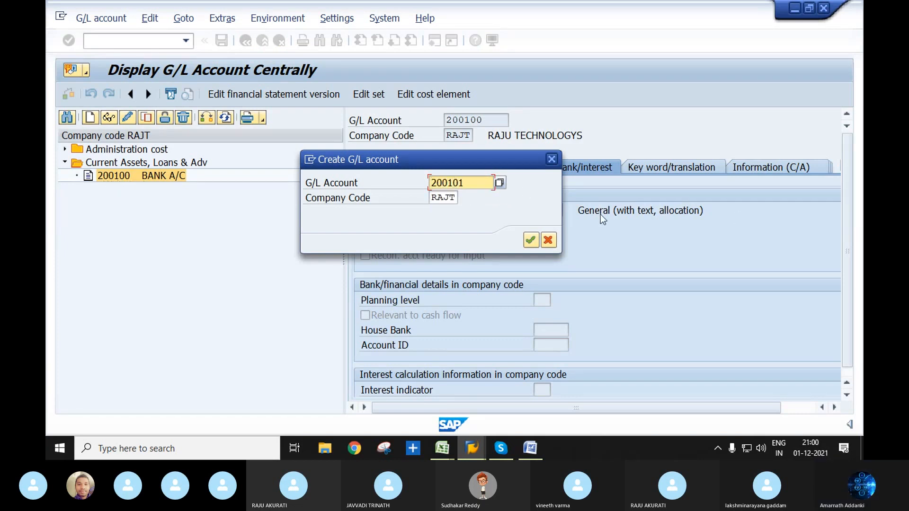
{"action": "left_click", "coordinate": [530, 240]}
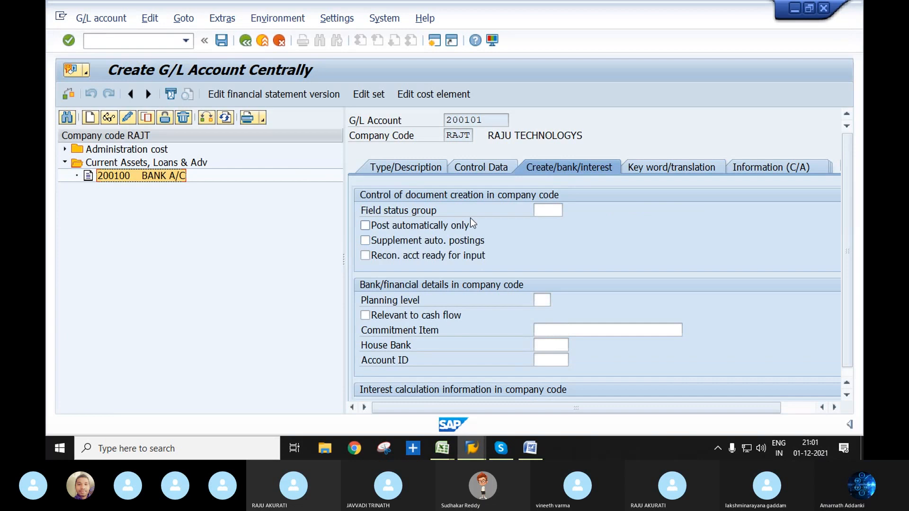
Step: Assign account 200101 to the Current Assets, Loans & Adv account group and classify it as a balance sheet account
{"action": "left_click", "coordinate": [404, 168]}
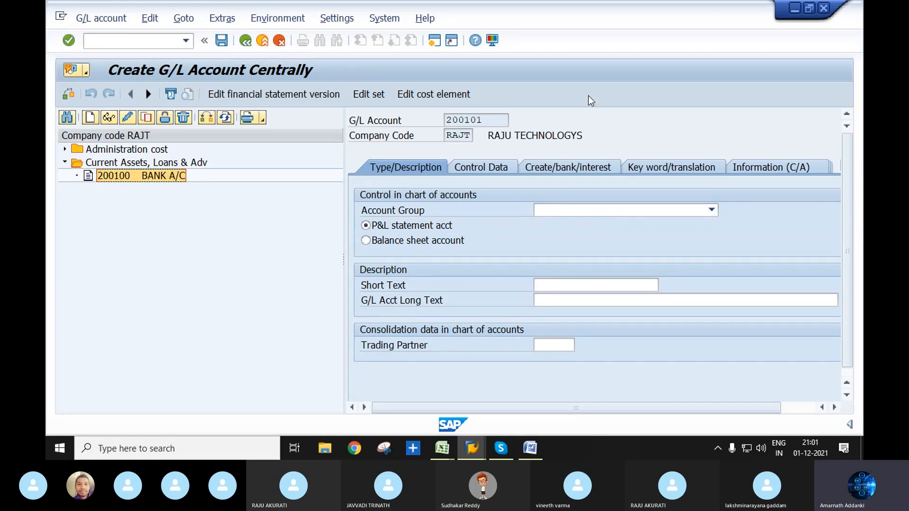
{"action": "left_click", "coordinate": [602, 209]}
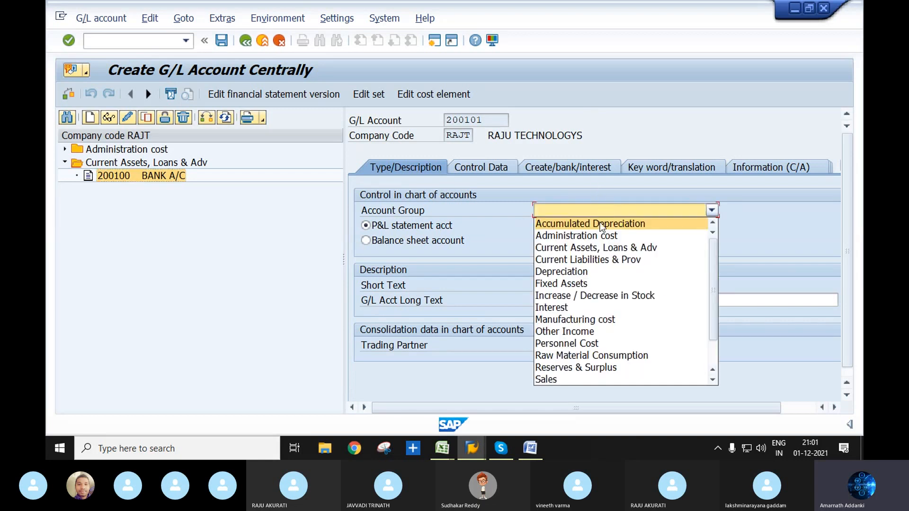
{"action": "left_click", "coordinate": [591, 247]}
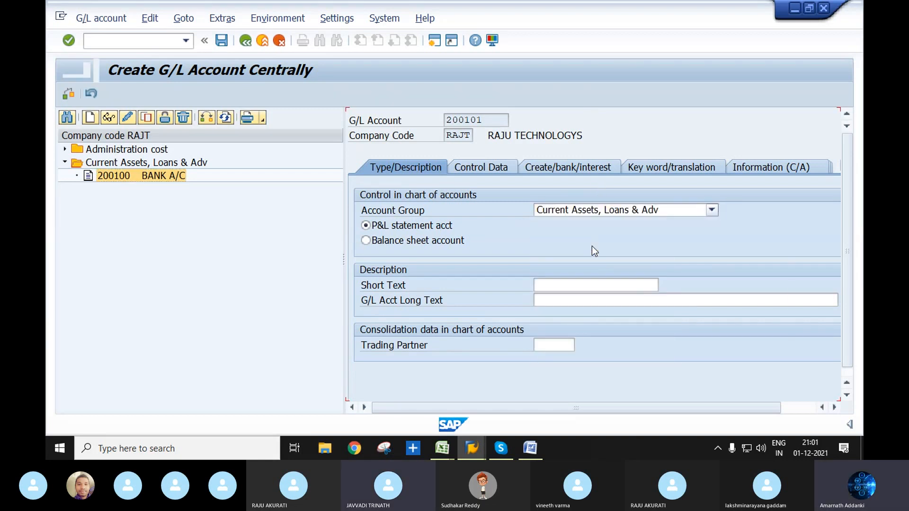
{"action": "left_click", "coordinate": [390, 242]}
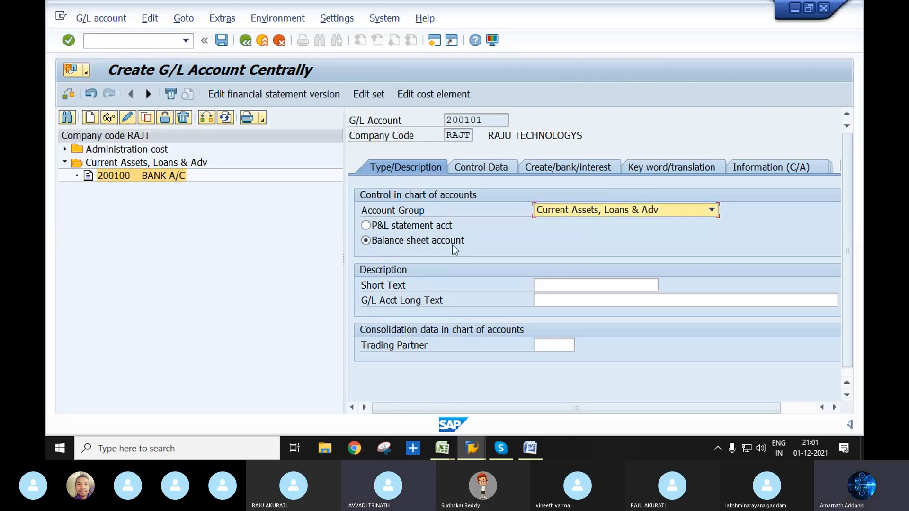
Step: Describe account 200101 with short text HDFC BANK A/C and long text HDFC BANK ACCOUNT
{"action": "left_click", "coordinate": [563, 286]}
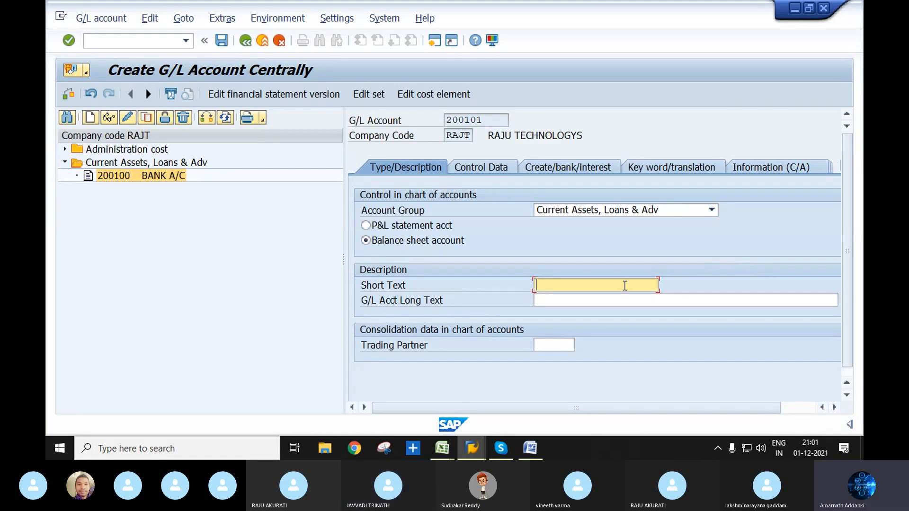
{"action": "type", "text": "HDFC BANK"}
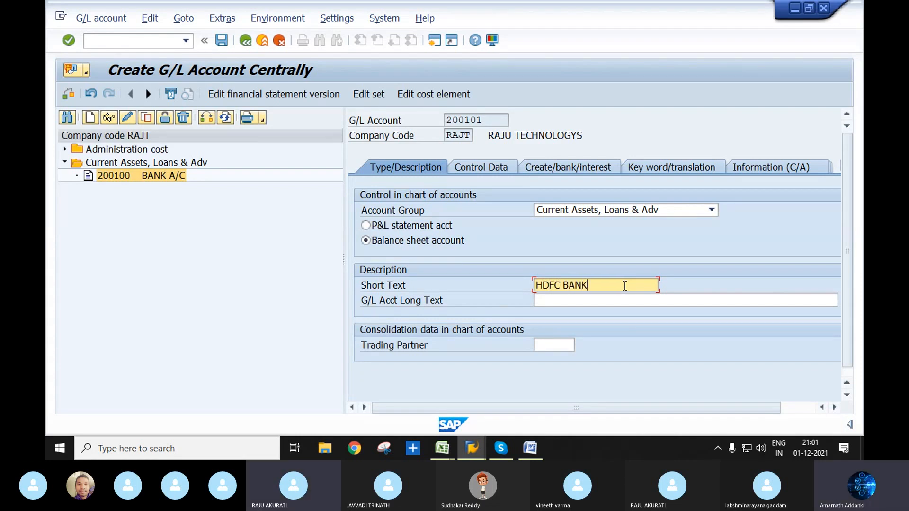
{"action": "key", "text": "Tab"}
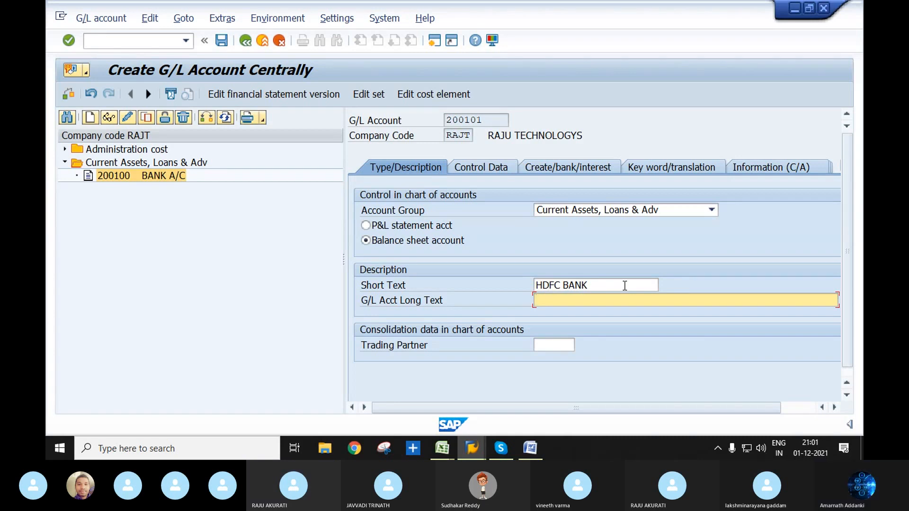
{"action": "left_click", "coordinate": [625, 286]}
{"action": "type", "text": "A/C"}
{"action": "key", "text": "Tab"}
{"action": "type", "text": "HDFC BANK ACCOUNT"}
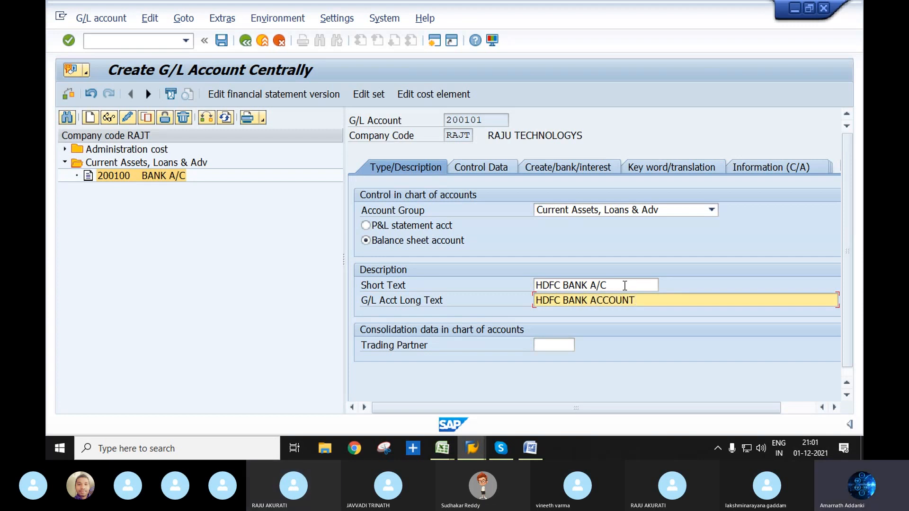
Step: Enable line item display in the control data of account 200101 and set its sort key to 001
{"action": "left_click", "coordinate": [493, 166]}
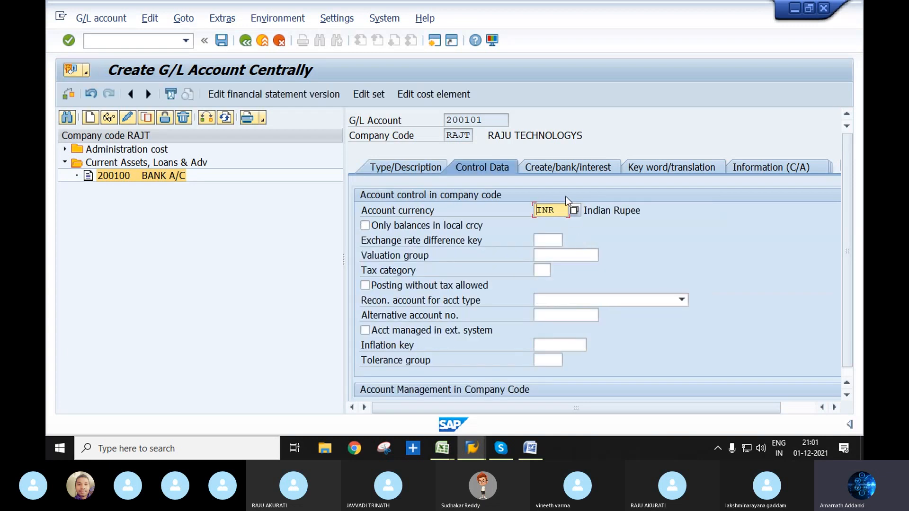
{"action": "left_click", "coordinate": [409, 167]}
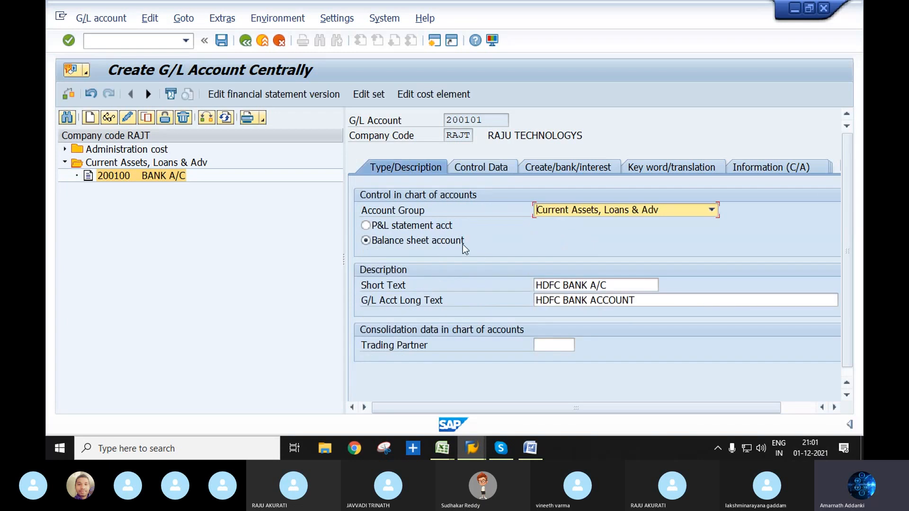
{"action": "left_click", "coordinate": [485, 168]}
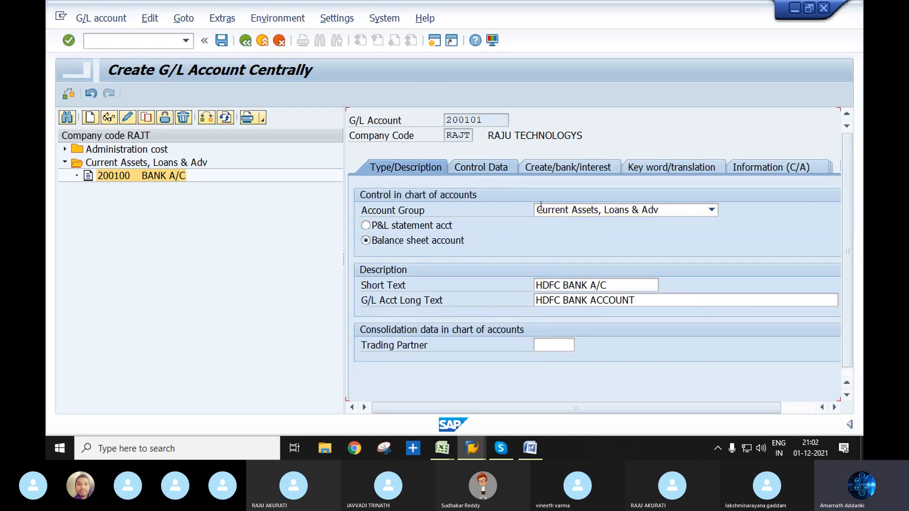
{"action": "scroll", "coordinate": [562, 237], "scroll_direction": "down", "scroll_amount": 4}
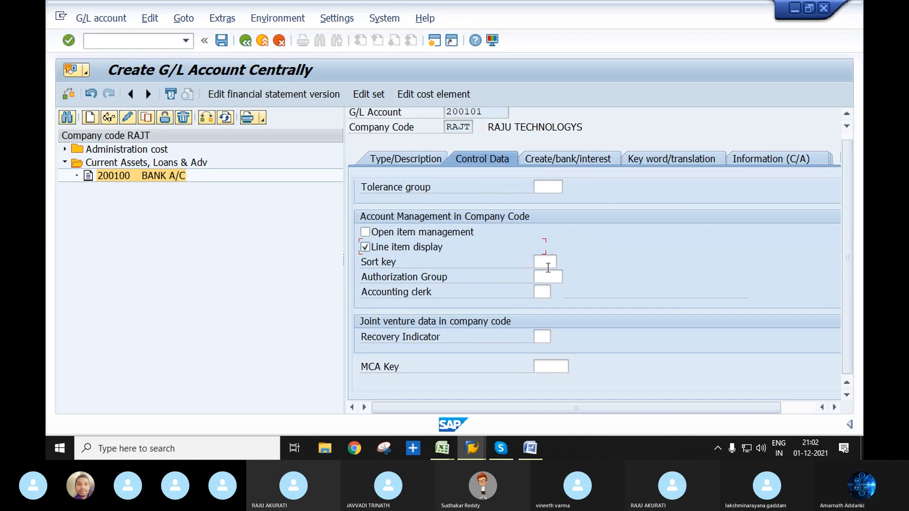
{"action": "left_click", "coordinate": [545, 262]}
{"action": "type", "text": "001"}
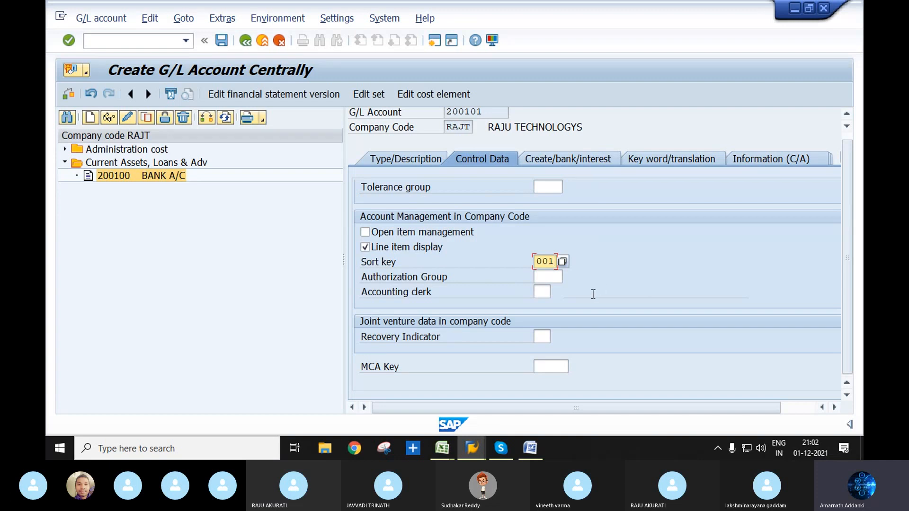
{"action": "key", "text": "Return"}
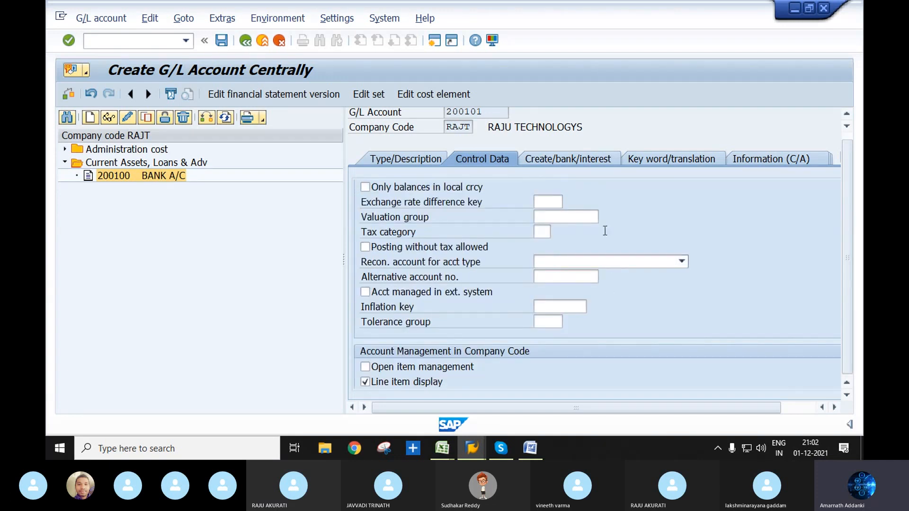
Step: Assign field status group G001 to account 200101 and save the account, accepting the local currency warning
{"action": "left_click", "coordinate": [561, 160]}
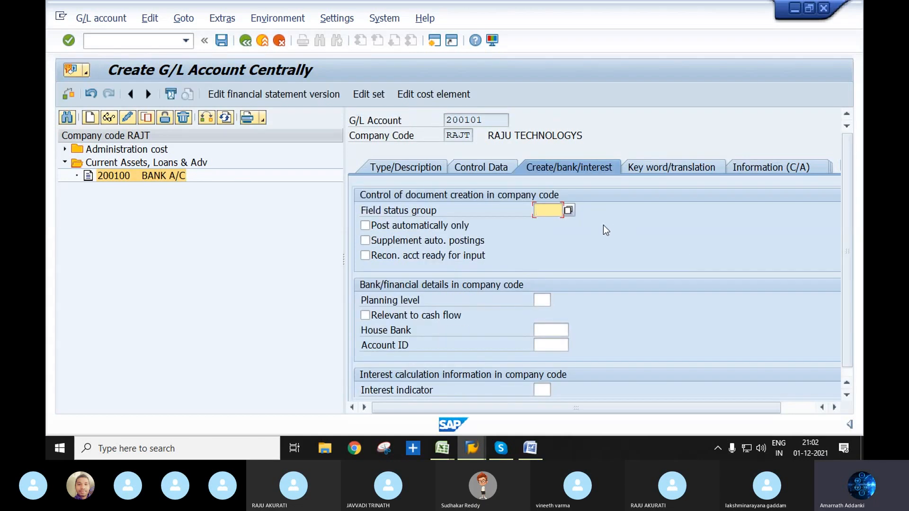
{"action": "type", "text": "G"}
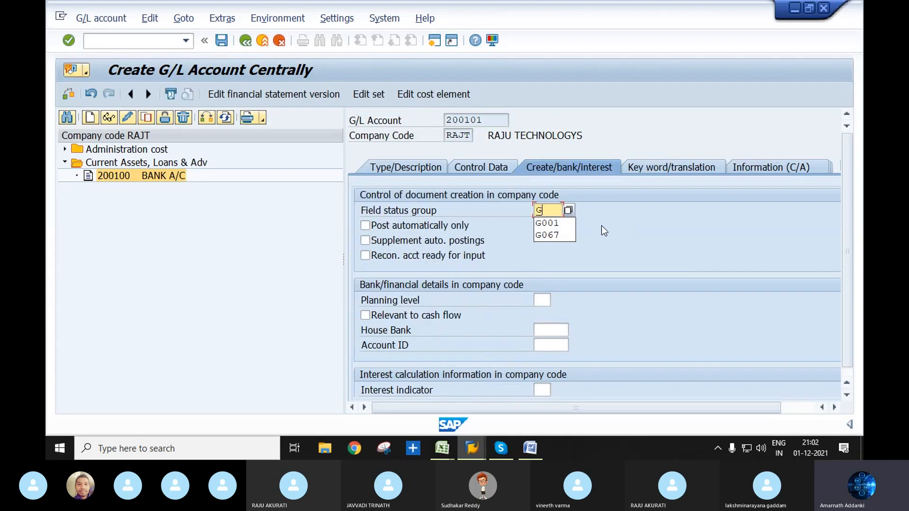
{"action": "left_click", "coordinate": [562, 221]}
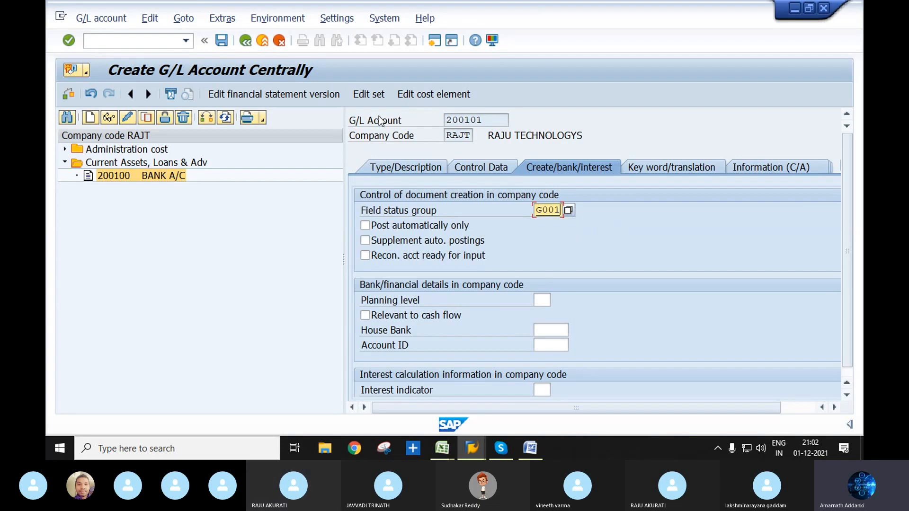
{"action": "left_click", "coordinate": [226, 42]}
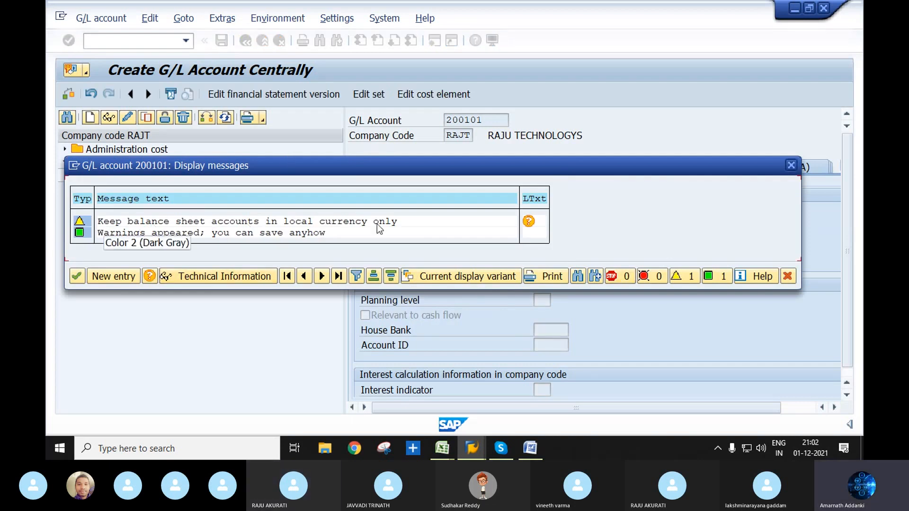
{"action": "left_click", "coordinate": [78, 274]}
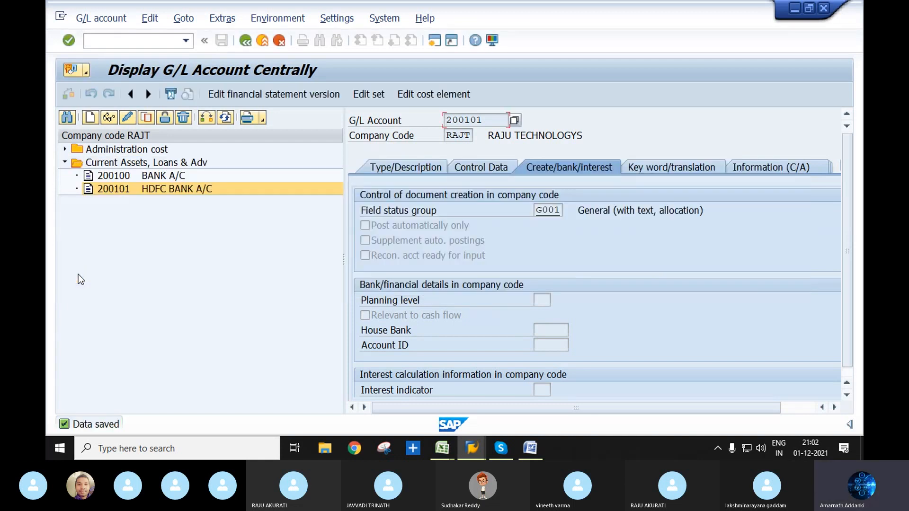
Step: Review the accounts created under the Administration cost and Current Assets, Loans & Adv groups
{"action": "left_click", "coordinate": [124, 188]}
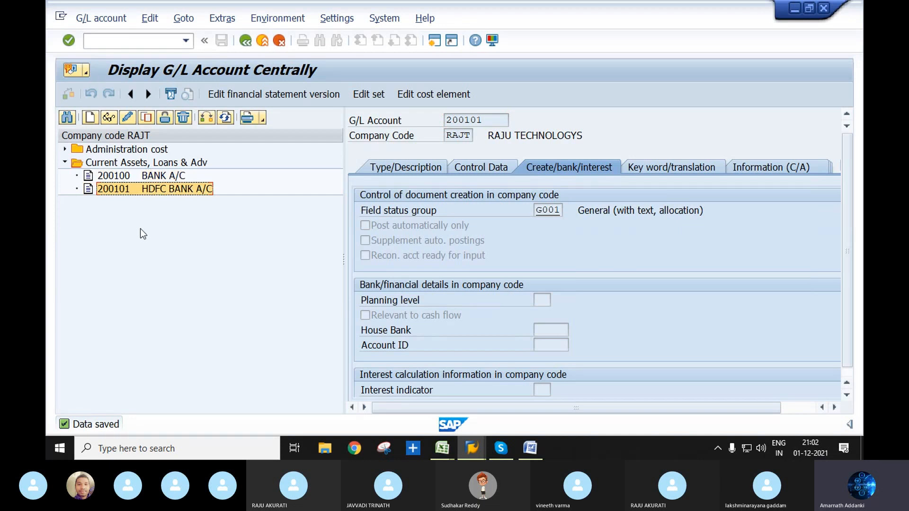
{"action": "double_click", "coordinate": [97, 150]}
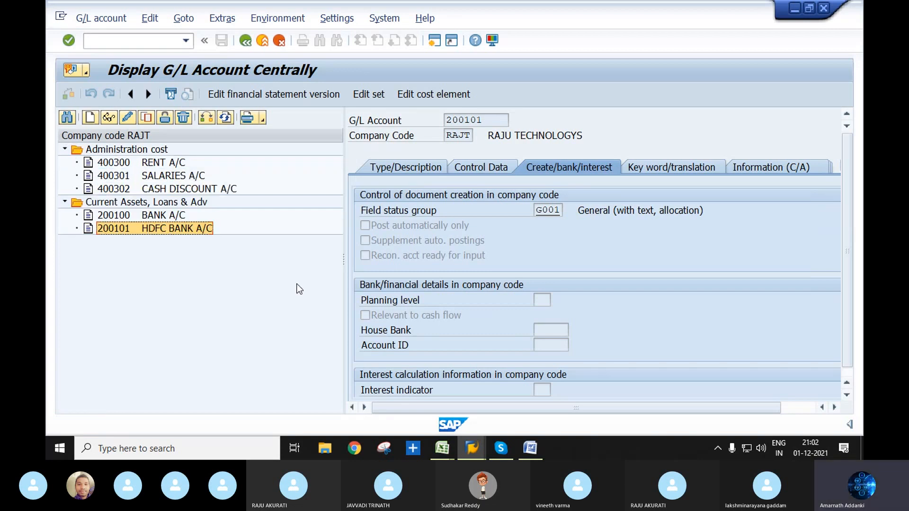
{"action": "left_click", "coordinate": [183, 164]}
{"action": "left_click", "coordinate": [183, 177]}
{"action": "left_click", "coordinate": [185, 189]}
{"action": "left_click", "coordinate": [178, 216]}
{"action": "left_click", "coordinate": [175, 228]}
{"action": "left_click", "coordinate": [166, 218]}
{"action": "left_click", "coordinate": [167, 227]}
{"action": "left_click", "coordinate": [183, 176]}
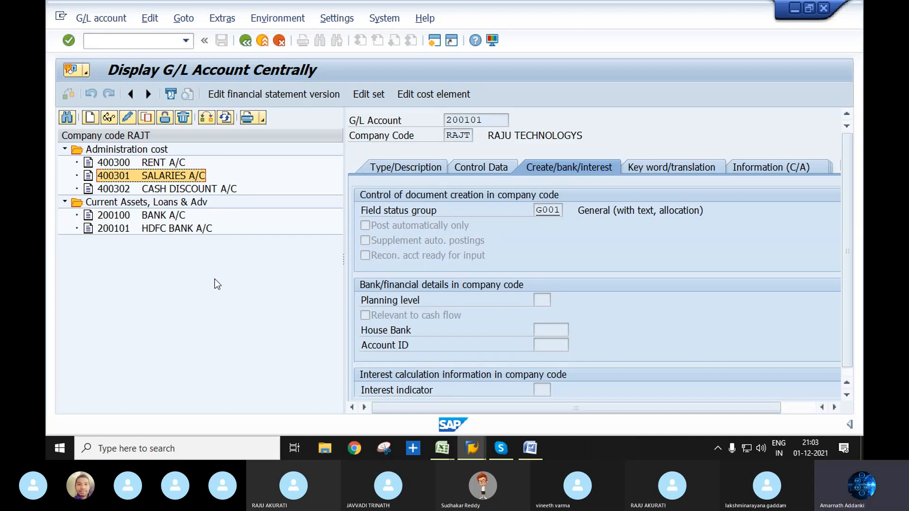
Step: Leave the account display and open G/L account document entry with transaction FB50
{"action": "left_click", "coordinate": [90, 41]}
{"action": "type", "text": "/NFB5"}
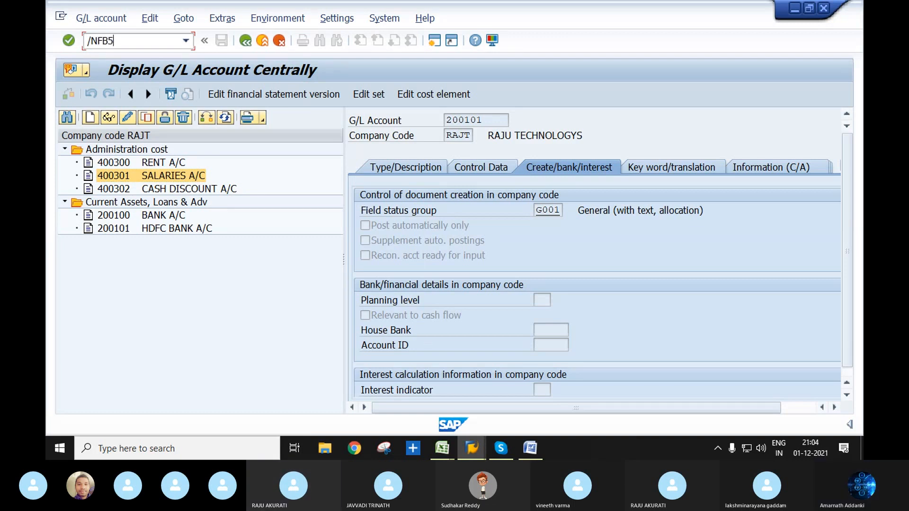
{"action": "key", "text": "Return"}
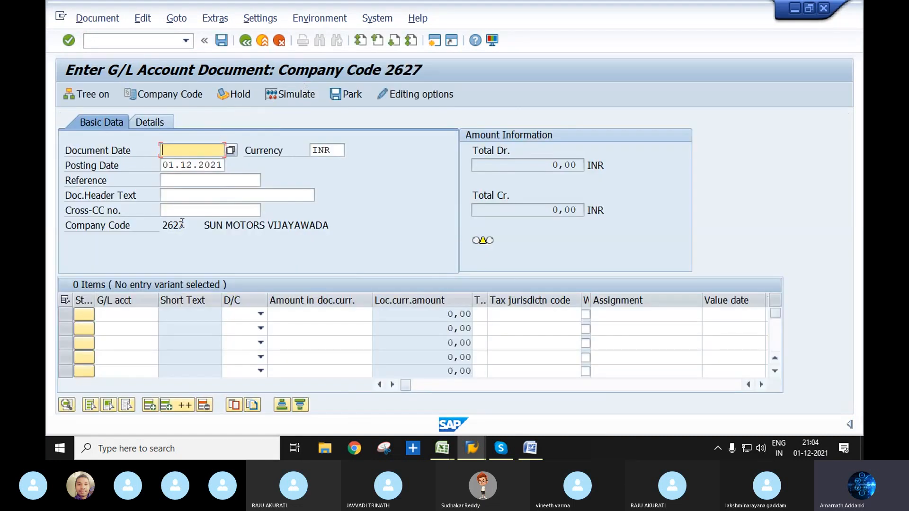
Step: Set the document date of the G/L account document to 01.12.2021 using the calendar
{"action": "left_click", "coordinate": [231, 150]}
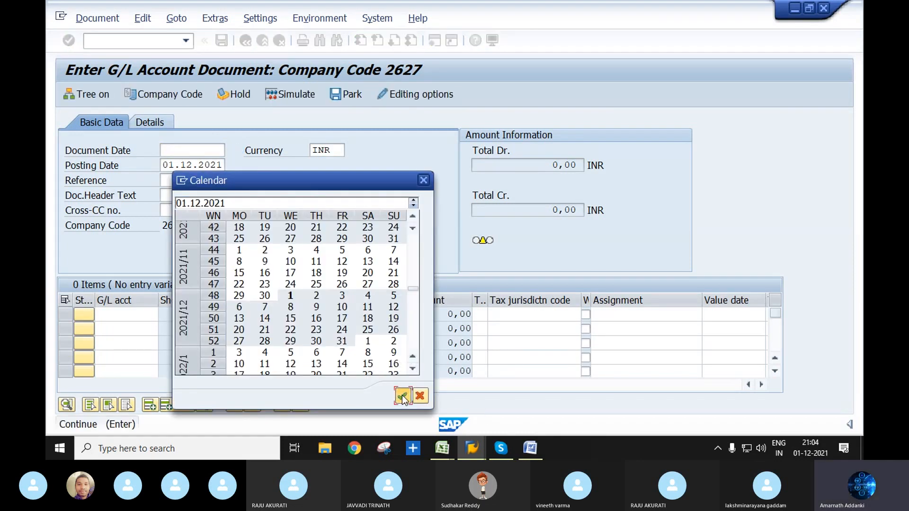
{"action": "left_click", "coordinate": [403, 396]}
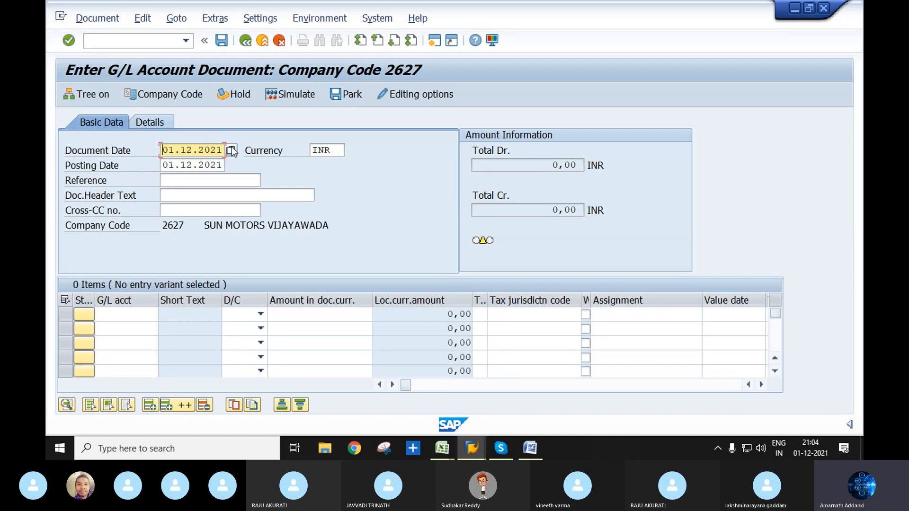
{"action": "left_click", "coordinate": [234, 182]}
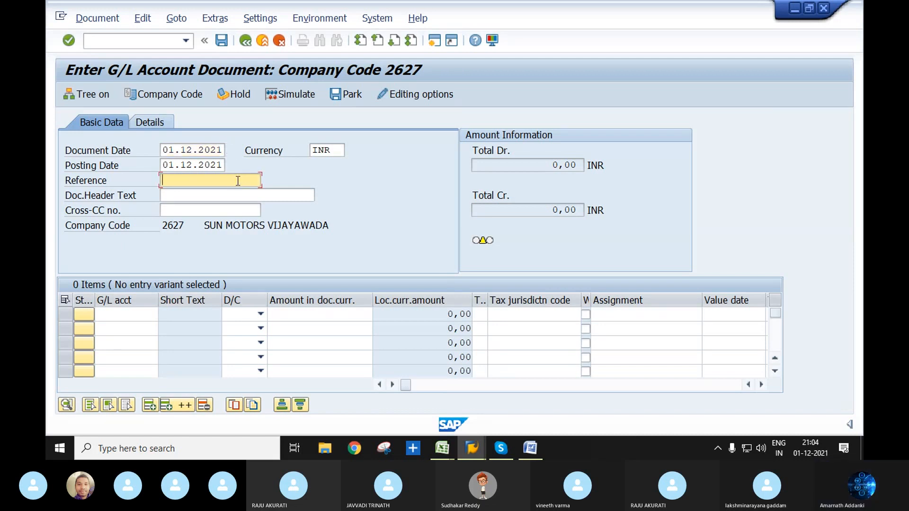
Step: Enter REF 1 as the document reference and change the company code of the document to RAJT
{"action": "type", "text": "REF 1"}
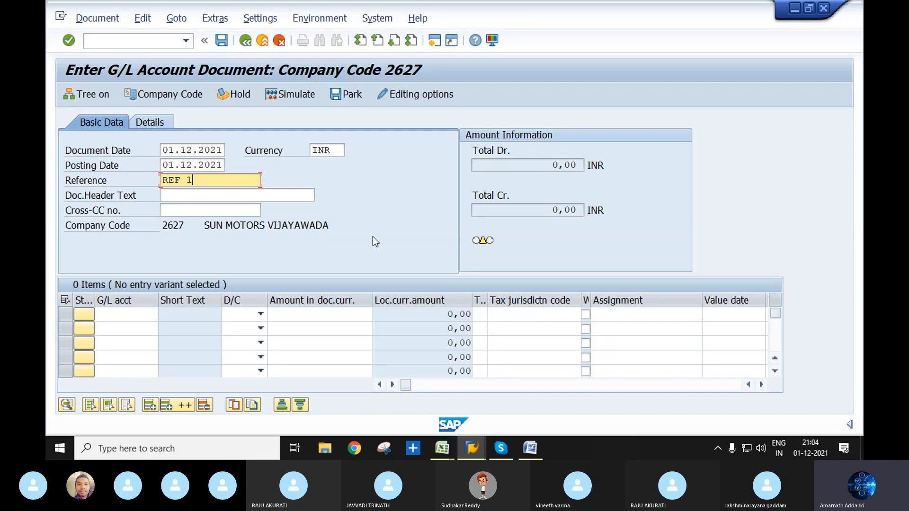
{"action": "left_click", "coordinate": [170, 95]}
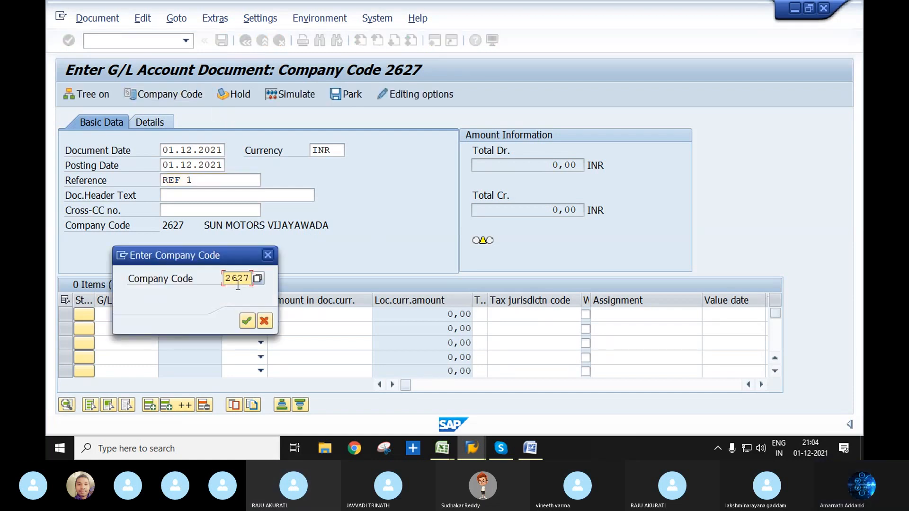
{"action": "key", "text": "BackSpace"}
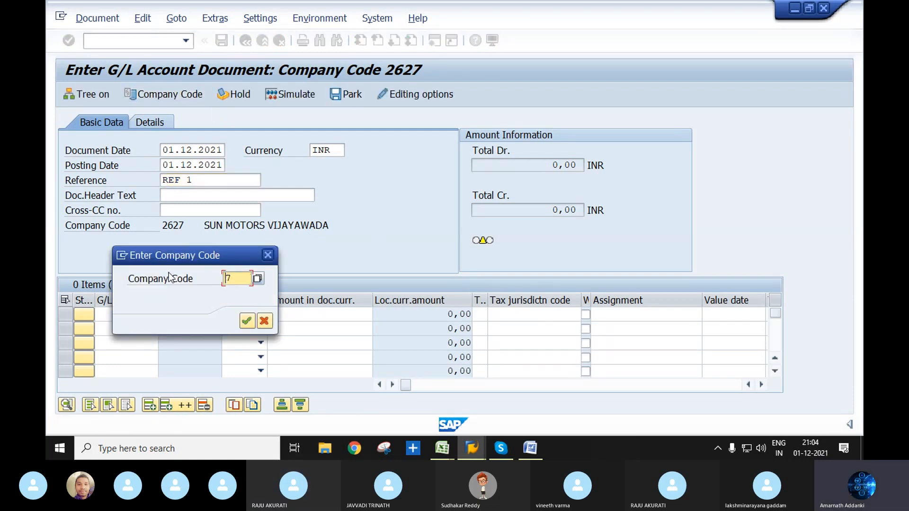
{"action": "type", "text": "RAJT"}
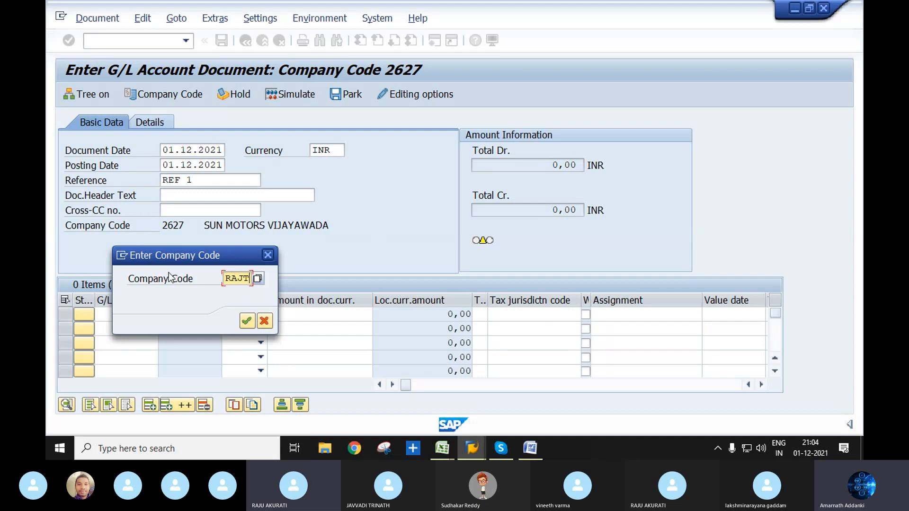
{"action": "left_click", "coordinate": [246, 321]}
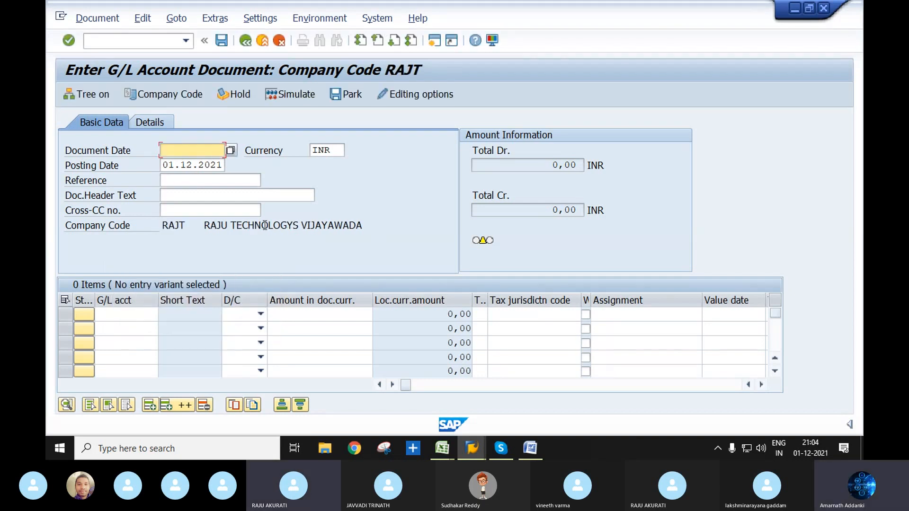
Step: Set the document date to 01.12.2021 with the calendar and enter REF 1 as the reference for company code RAJT
{"action": "left_click", "coordinate": [230, 150]}
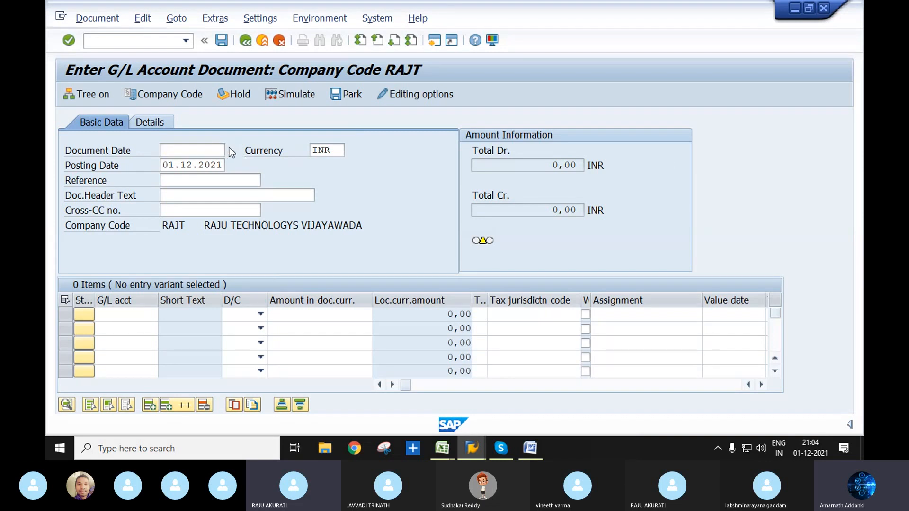
{"action": "left_click", "coordinate": [402, 395]}
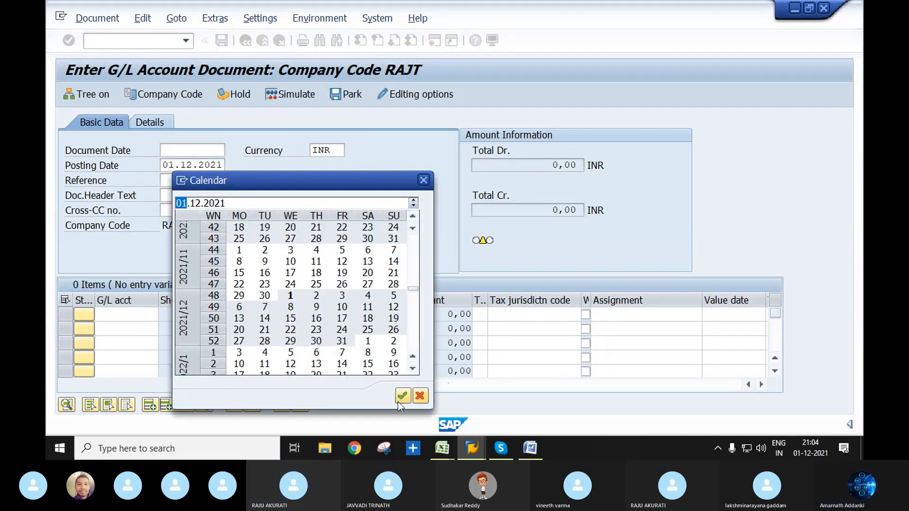
{"action": "left_click", "coordinate": [216, 180]}
{"action": "type", "text": "RE"}
{"action": "left_click", "coordinate": [204, 190]}
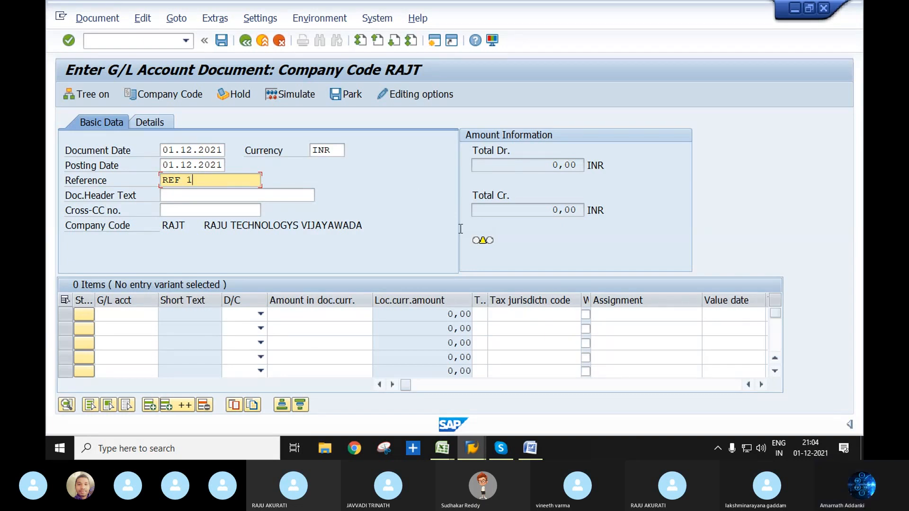
Step: Fill the first line item with salaries account 400301 from the account search, as a debit of 50000
{"action": "left_click", "coordinate": [121, 315]}
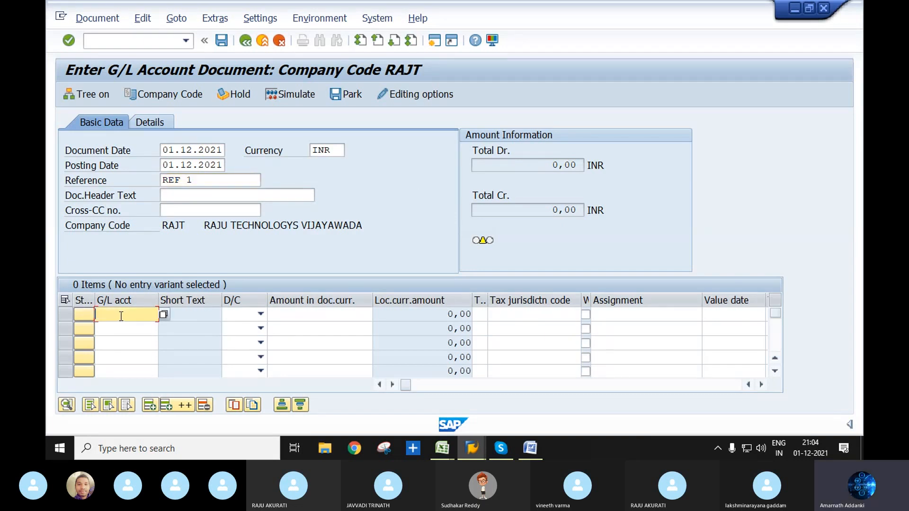
{"action": "left_click", "coordinate": [163, 314]}
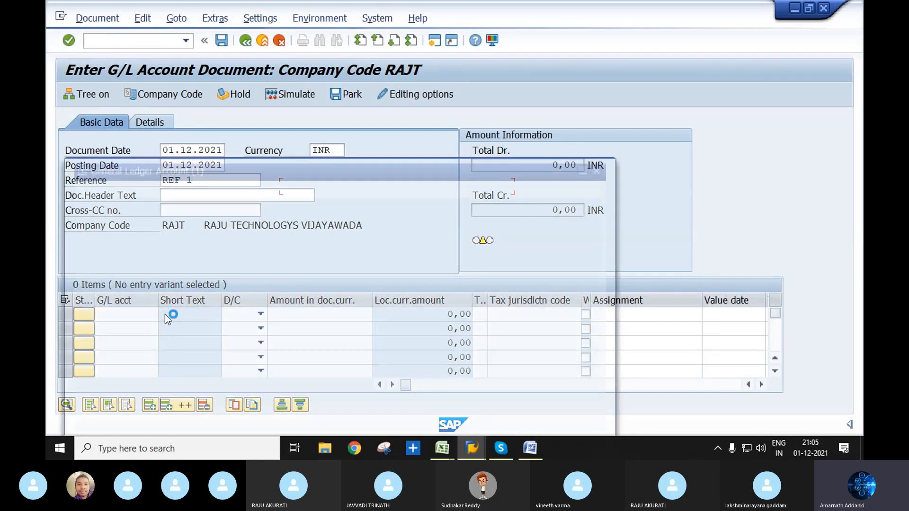
{"action": "left_click", "coordinate": [562, 416]}
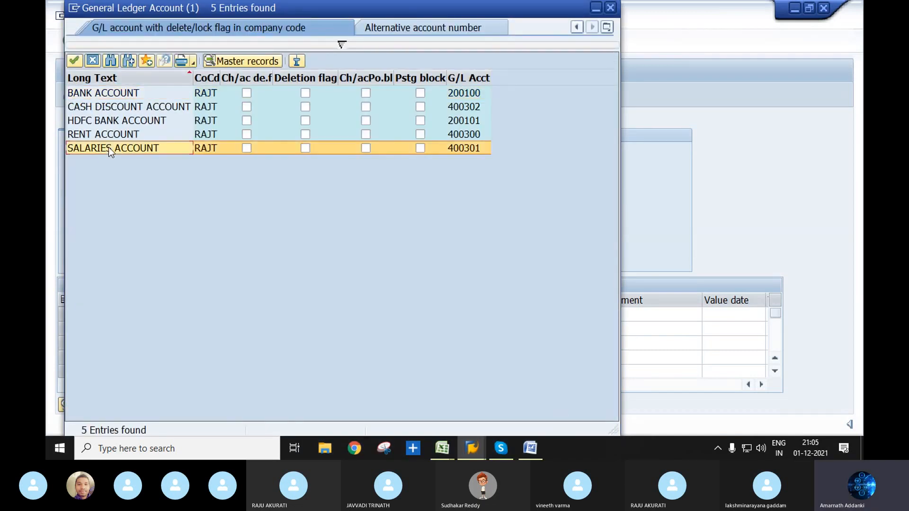
{"action": "double_click", "coordinate": [109, 146]}
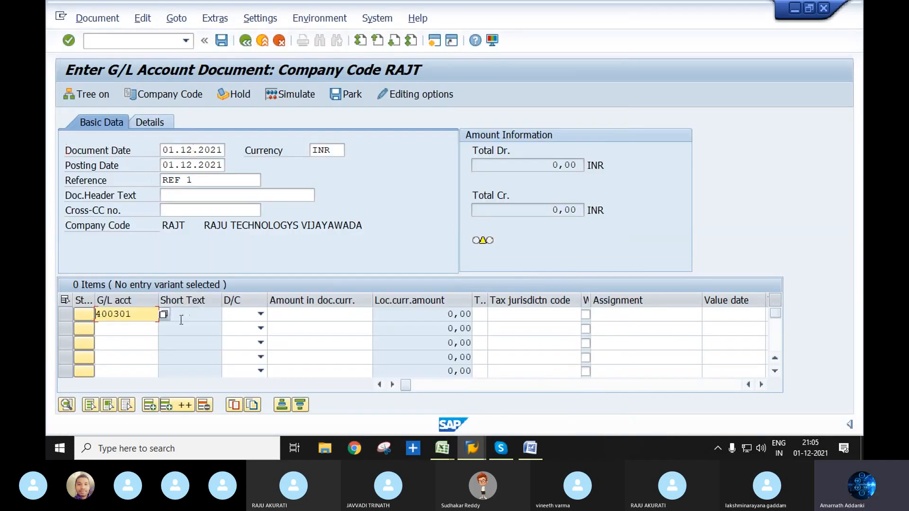
{"action": "left_click", "coordinate": [263, 314]}
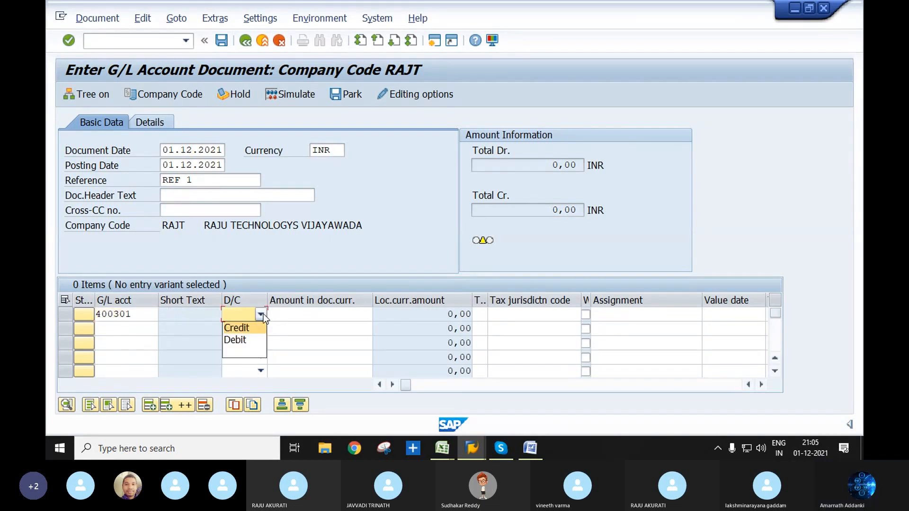
{"action": "left_click", "coordinate": [244, 341]}
{"action": "left_click", "coordinate": [320, 314]}
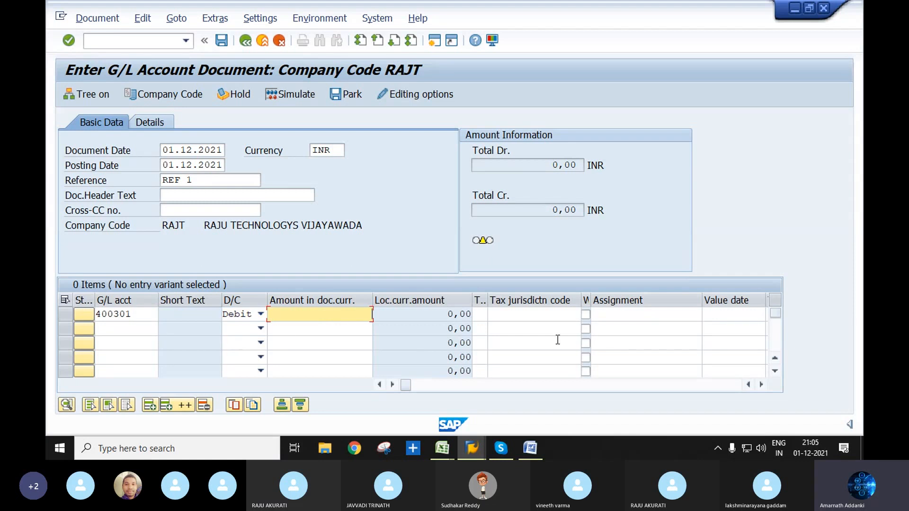
{"action": "type", "text": "5000"}
{"action": "key", "text": "Home"}
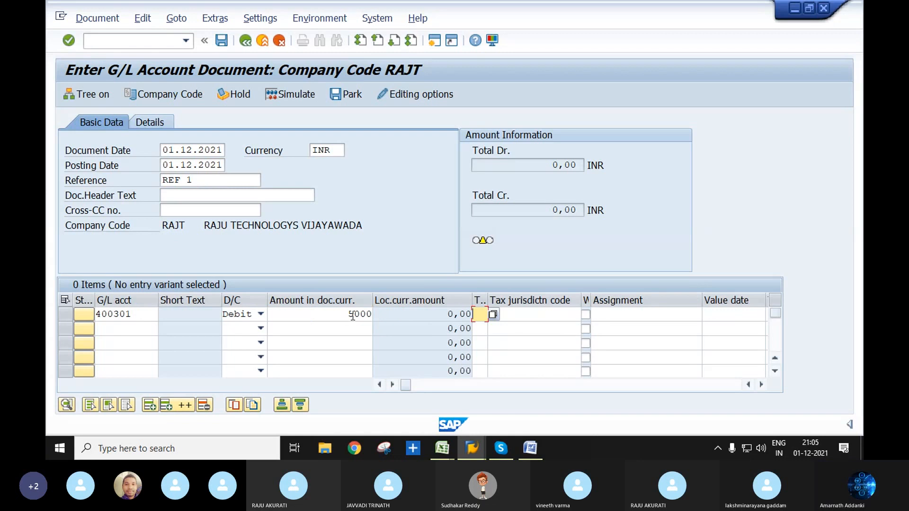
{"action": "type", "text": "0"}
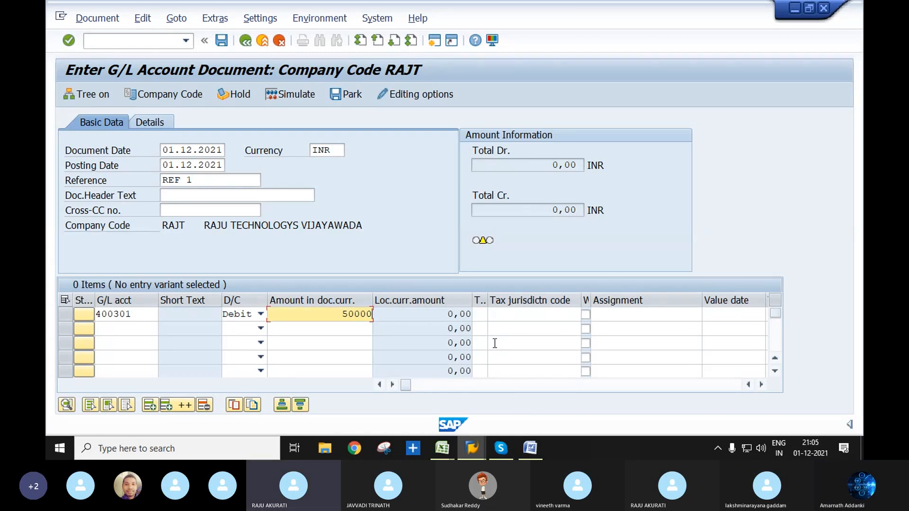
Step: Fill the second line item with HDFC bank account 200101 as a credit of 50000 and validate the document entries
{"action": "left_click", "coordinate": [138, 328]}
{"action": "left_click", "coordinate": [163, 328]}
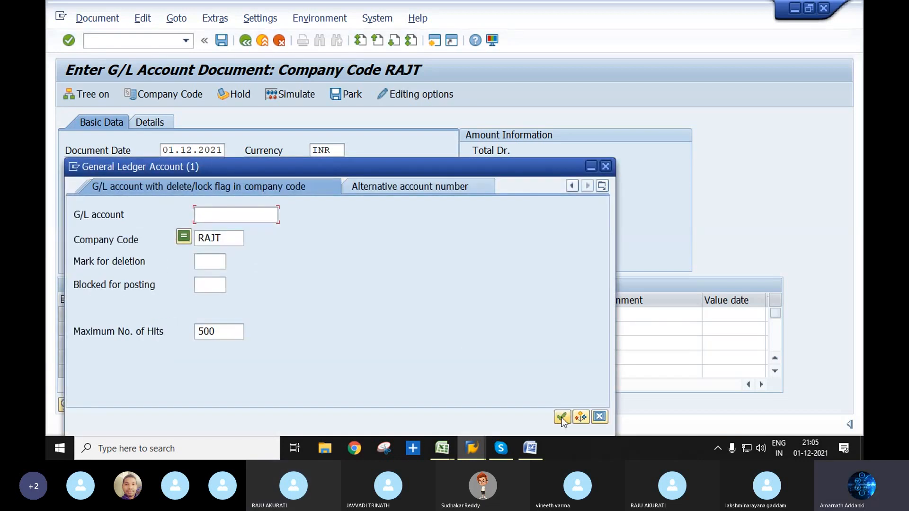
{"action": "left_click", "coordinate": [562, 419]}
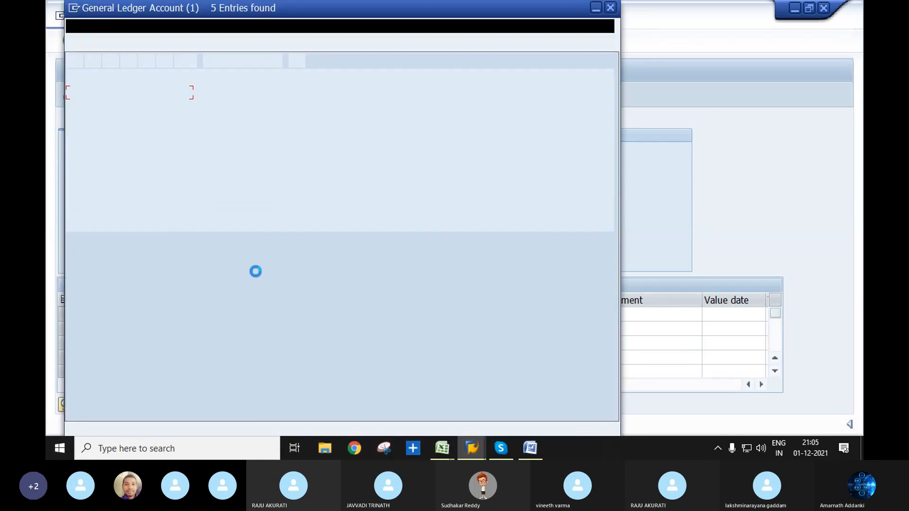
{"action": "left_click", "coordinate": [88, 122]}
{"action": "double_click", "coordinate": [86, 122]}
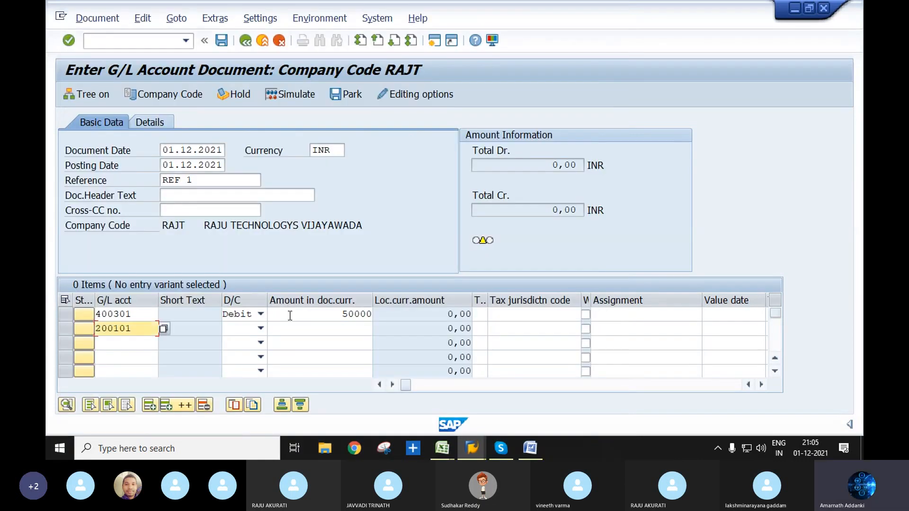
{"action": "left_click", "coordinate": [258, 333]}
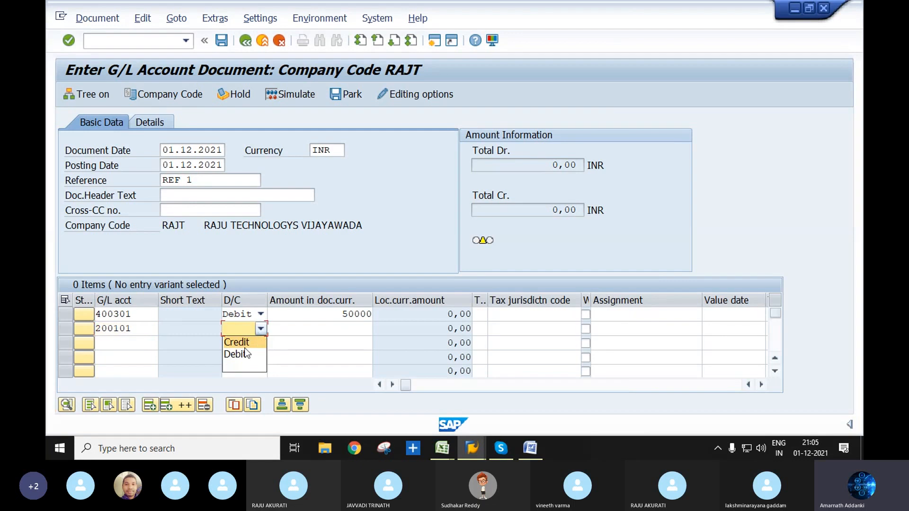
{"action": "left_click", "coordinate": [244, 344]}
{"action": "left_click", "coordinate": [333, 331]}
{"action": "type", "text": "50000"}
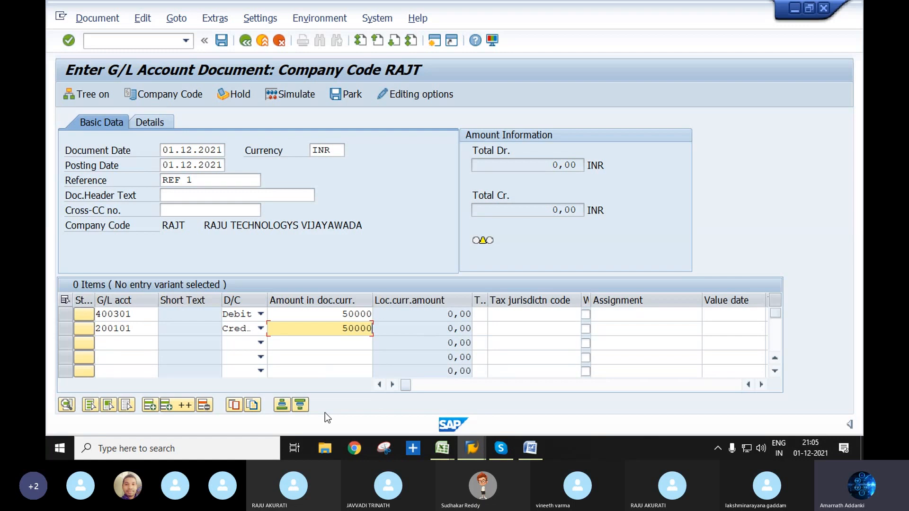
{"action": "key", "text": "Return"}
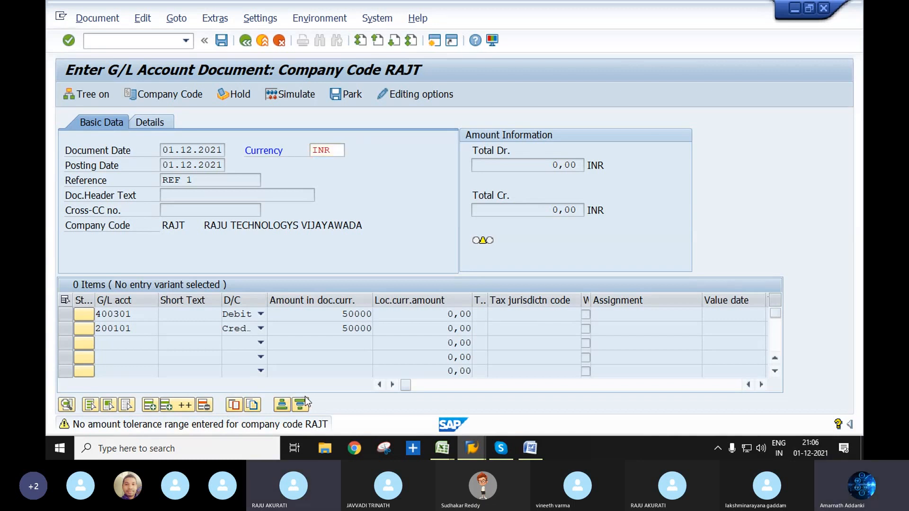
{"action": "key", "text": "Return"}
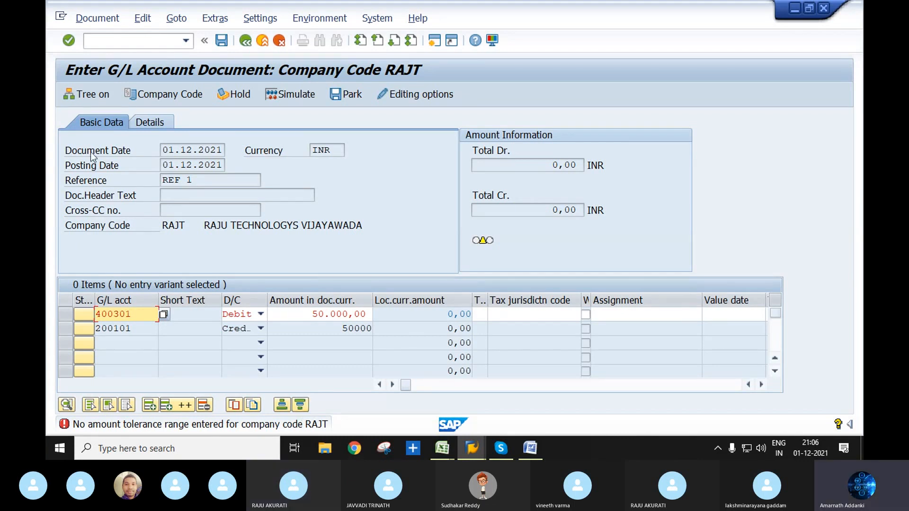
Step: Switch to the G/L account groups session and open the FI tolerance groups for users with transaction OBA4
{"action": "left_click", "coordinate": [469, 451]}
{"action": "left_click", "coordinate": [562, 393]}
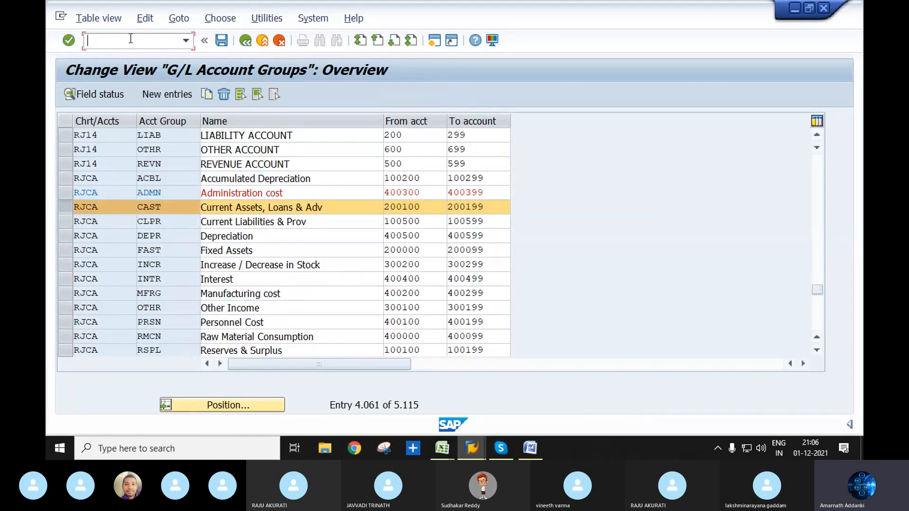
{"action": "type", "text": "/NOBA4"}
{"action": "key", "text": "Return"}
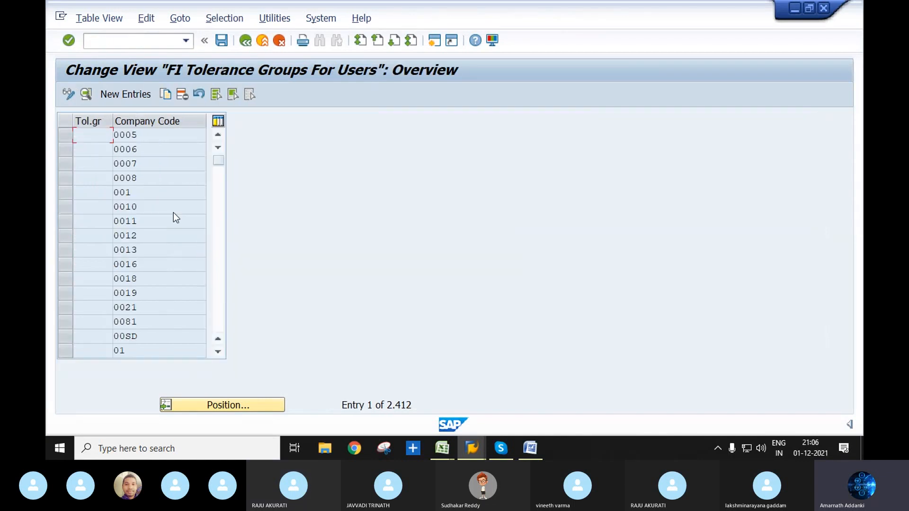
Step: Return to the G/L document and follow the tolerance error's help text to Define Tolerance Groups for Employees in the IMG
{"action": "mouse_move", "coordinate": [479, 438]}
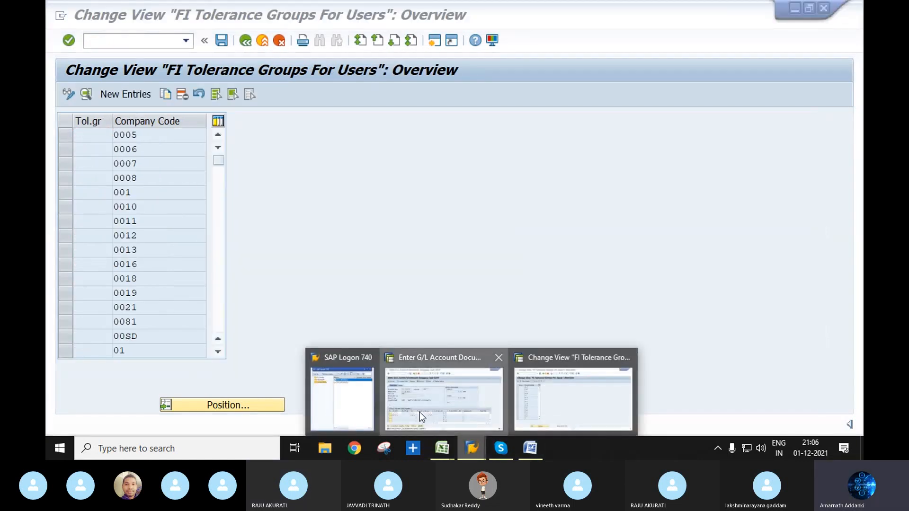
{"action": "left_click", "coordinate": [419, 412]}
{"action": "double_click", "coordinate": [285, 425]}
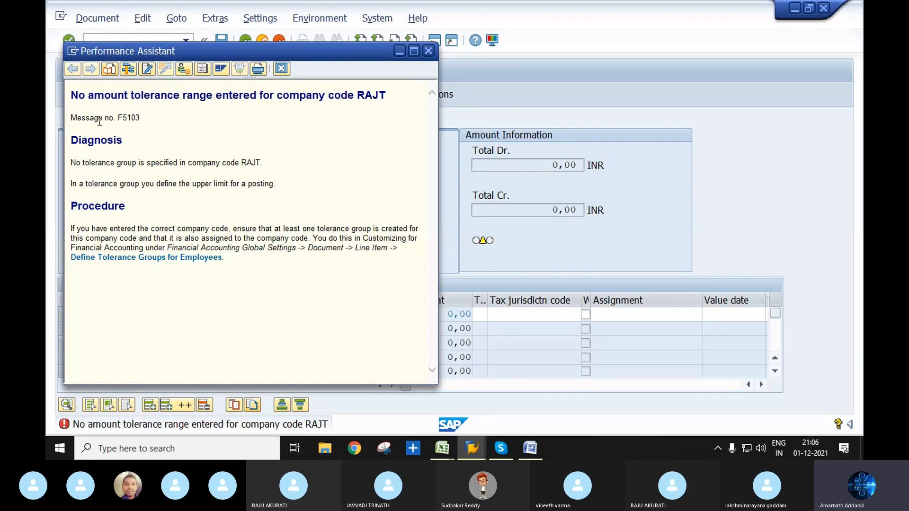
{"action": "left_click", "coordinate": [141, 263]}
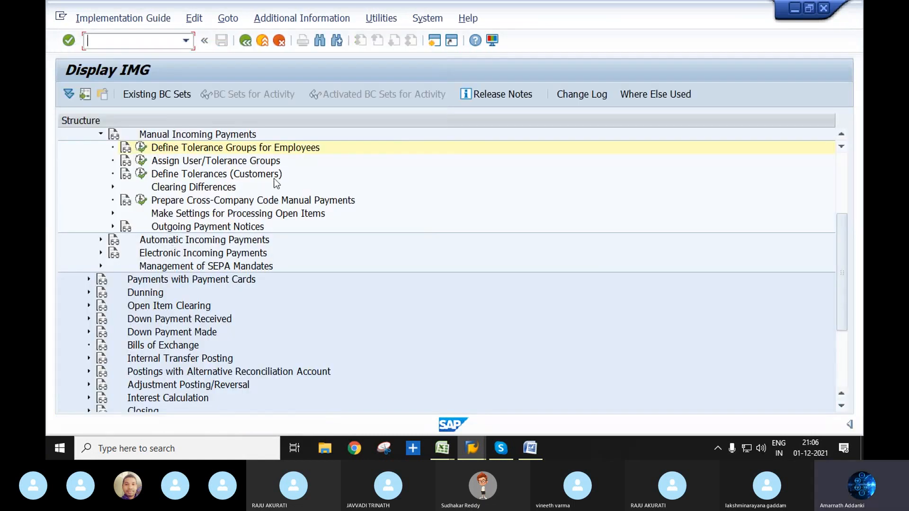
Step: Try to execute the Define Tolerance Groups for Employees activity, declining to display the locked data
{"action": "left_click", "coordinate": [141, 147]}
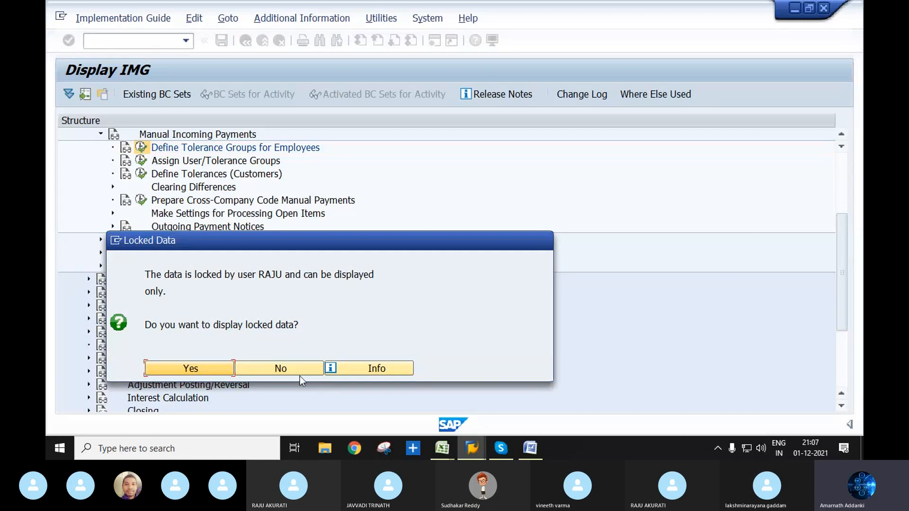
{"action": "left_click", "coordinate": [273, 370]}
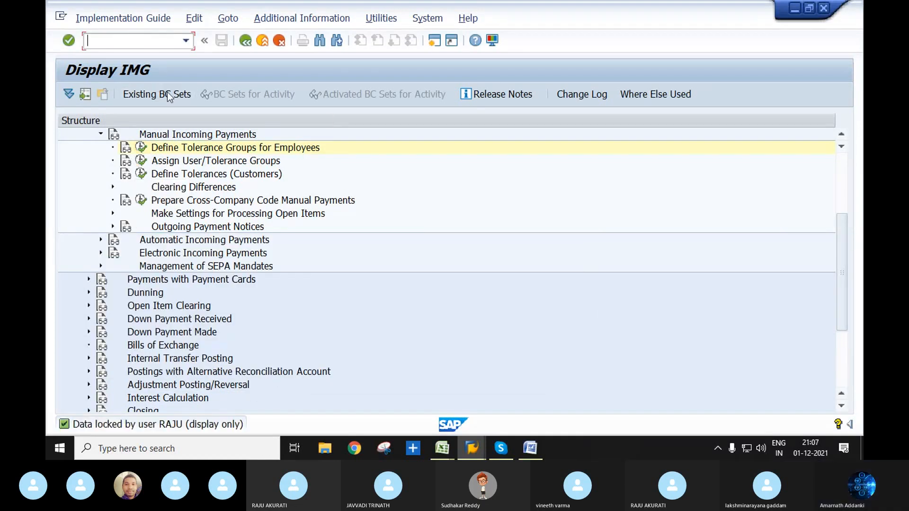
Step: Open the lock entries selection with transaction SM12 and list the locks of all users in client 800
{"action": "type", "text": "/"}
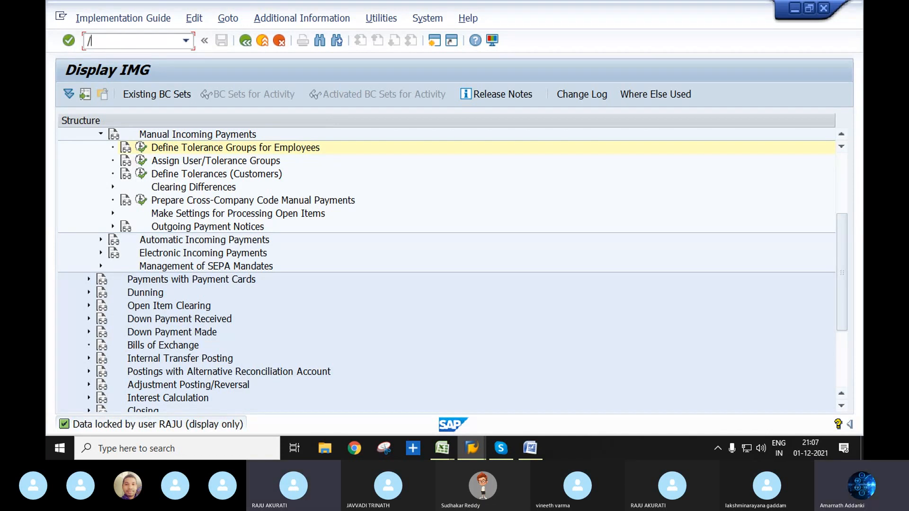
{"action": "type", "text": "NSM"}
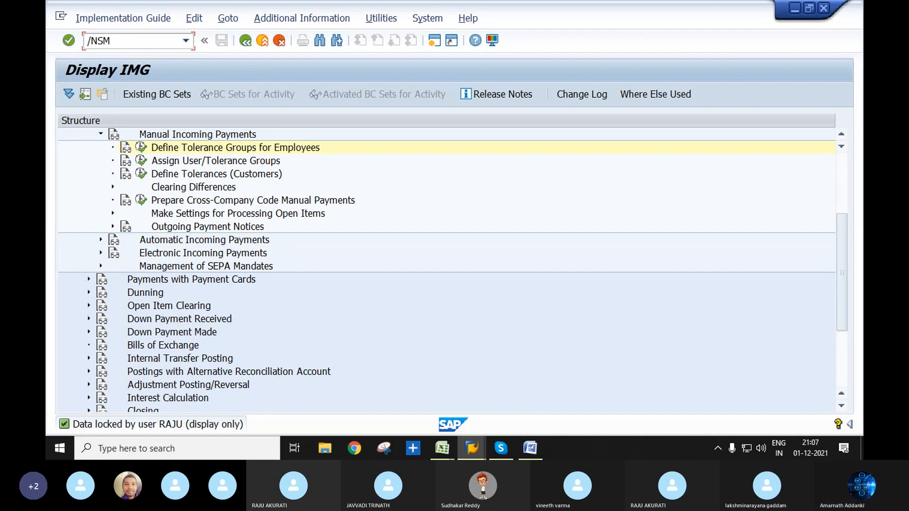
{"action": "type", "text": "12"}
{"action": "key", "text": "Return"}
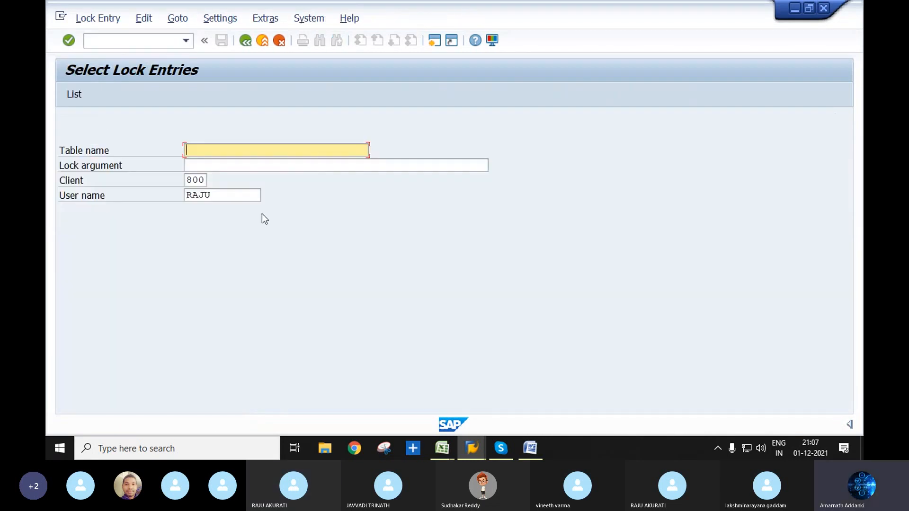
{"action": "left_click", "coordinate": [243, 196]}
{"action": "left_click_drag", "start_coordinate": [243, 196], "coordinate": [50, 152]}
{"action": "key", "text": "BackSpace"}
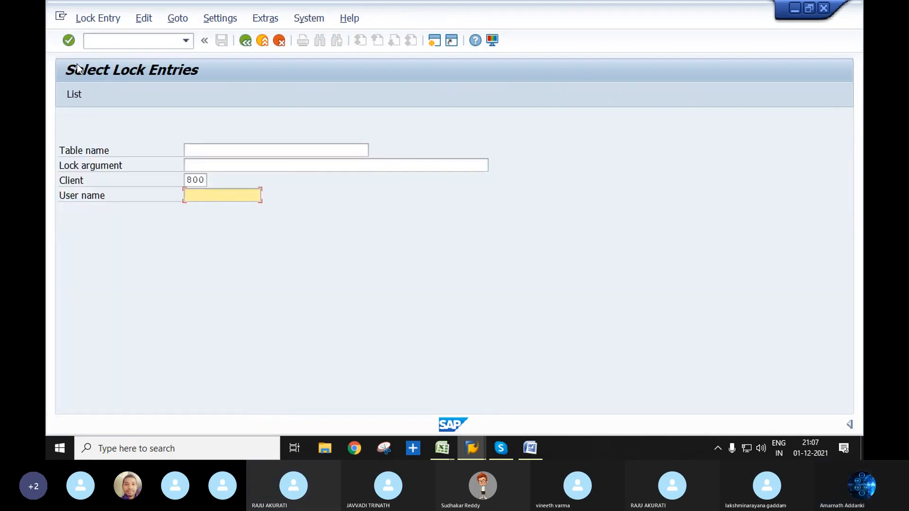
{"action": "key", "text": "F8"}
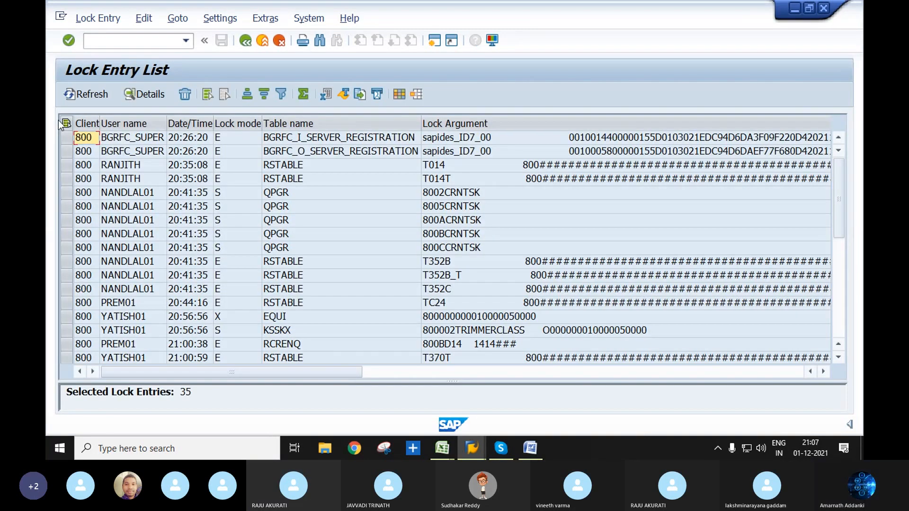
Step: Select all entries in the lock entry list of client 800 and delete them, confirming the deletion
{"action": "left_click", "coordinate": [66, 124]}
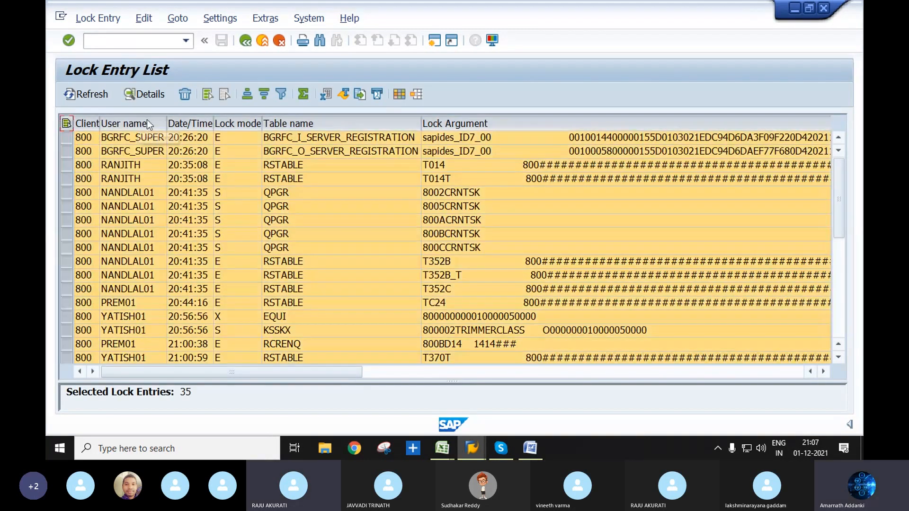
{"action": "left_click", "coordinate": [183, 97]}
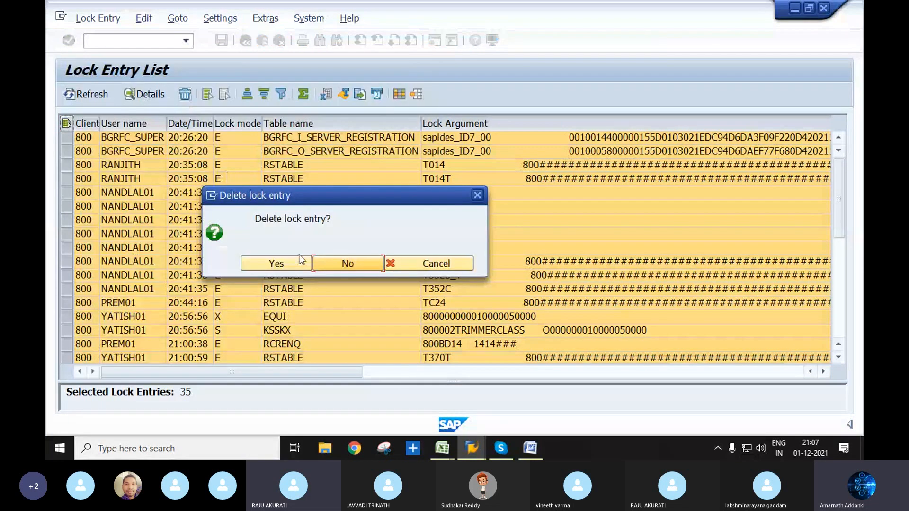
{"action": "left_click", "coordinate": [294, 267]}
{"action": "left_click", "coordinate": [428, 51]}
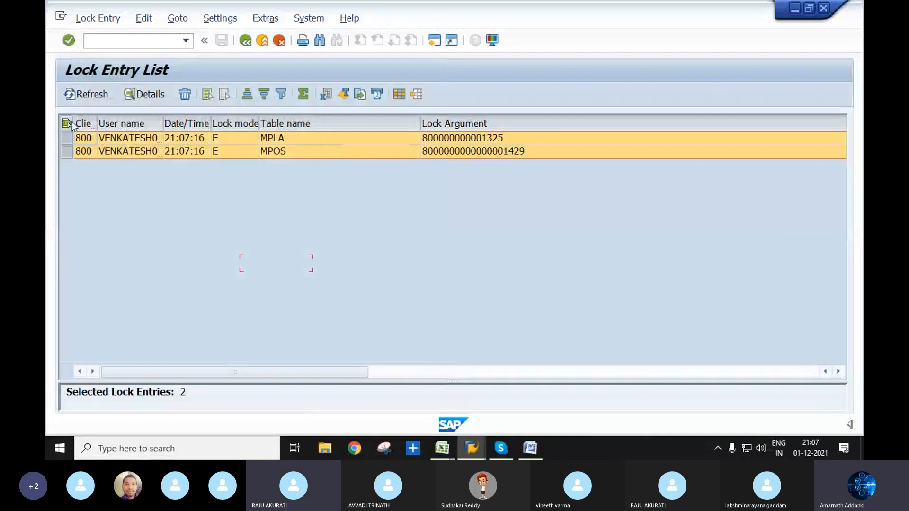
Step: Select the remaining lock entries on tables MPLA and MPOS and delete them
{"action": "left_click", "coordinate": [69, 123]}
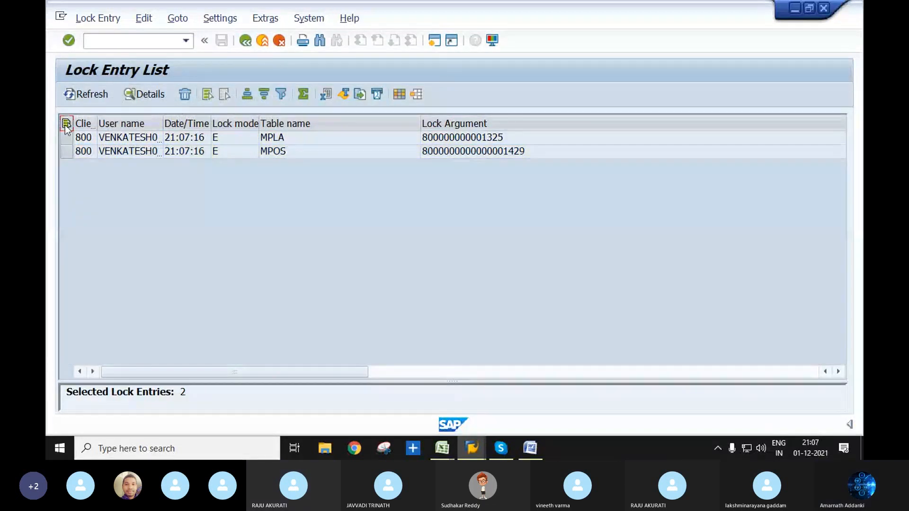
{"action": "left_click", "coordinate": [66, 138]}
{"action": "left_click", "coordinate": [66, 152], "text": "ctrl"}
{"action": "left_click", "coordinate": [186, 94]}
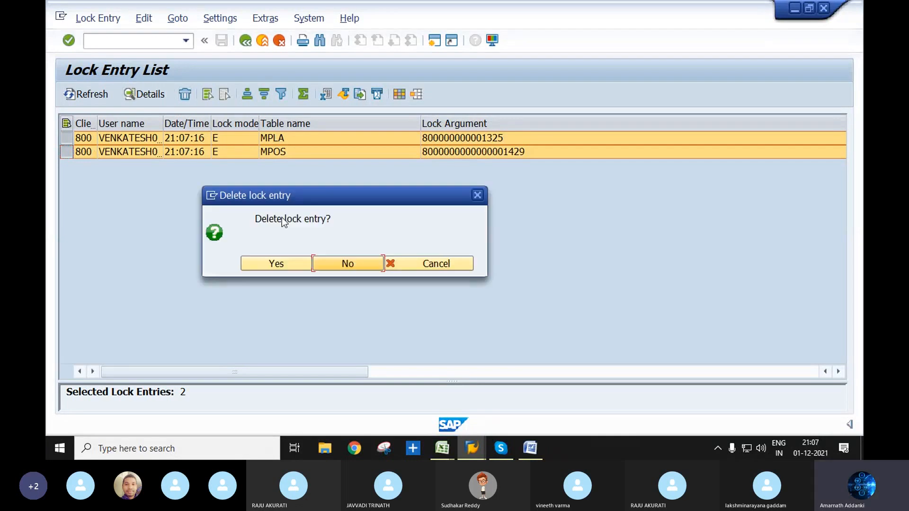
{"action": "left_click", "coordinate": [295, 265]}
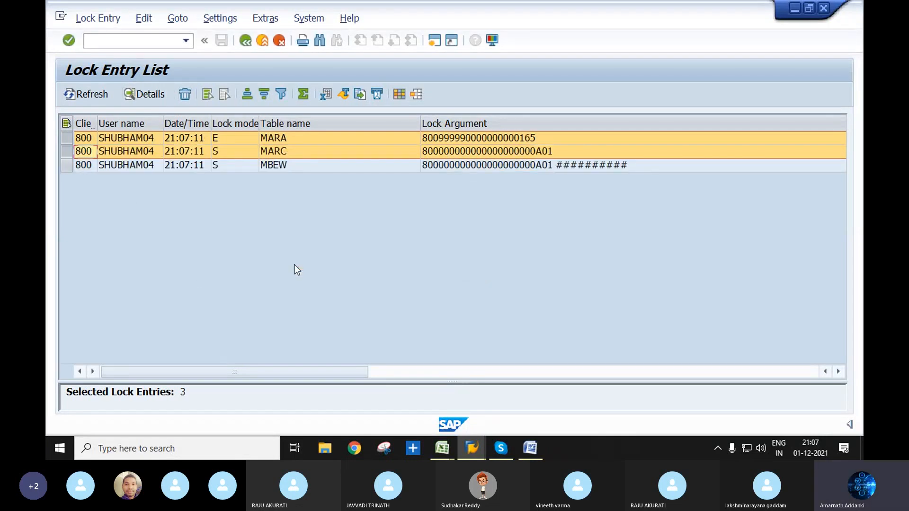
Step: Delete the lock entries on tables MARA, MARC and MBEW, and exit the lock entry list with /N
{"action": "left_click", "coordinate": [66, 124]}
{"action": "left_click", "coordinate": [185, 94]}
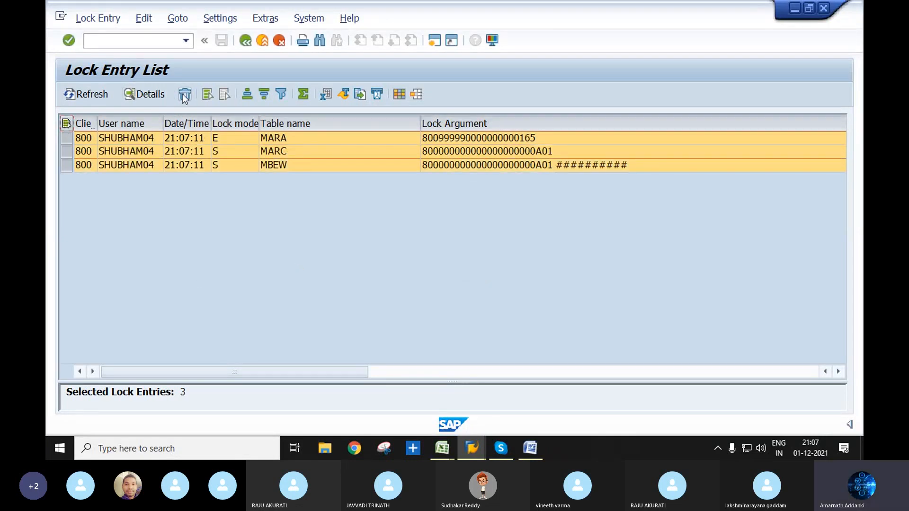
{"action": "left_click", "coordinate": [262, 265]}
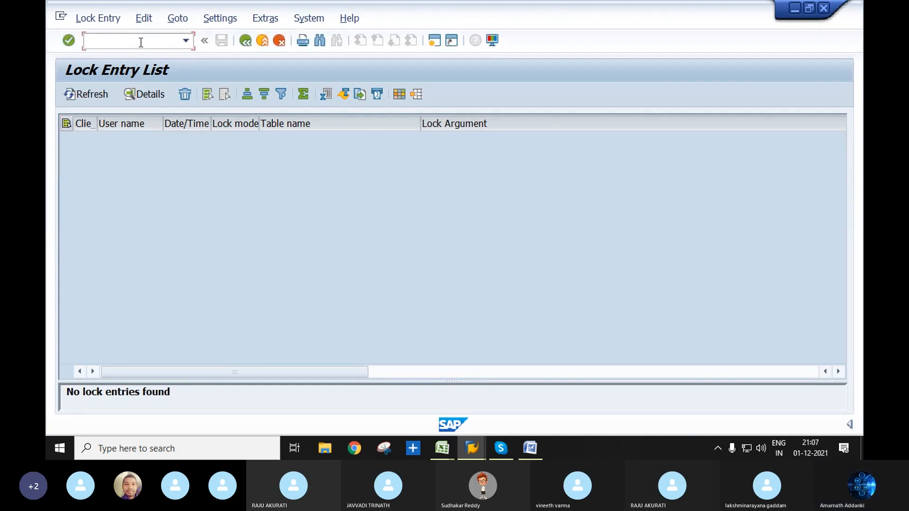
{"action": "type", "text": "/N"}
{"action": "key", "text": "Return"}
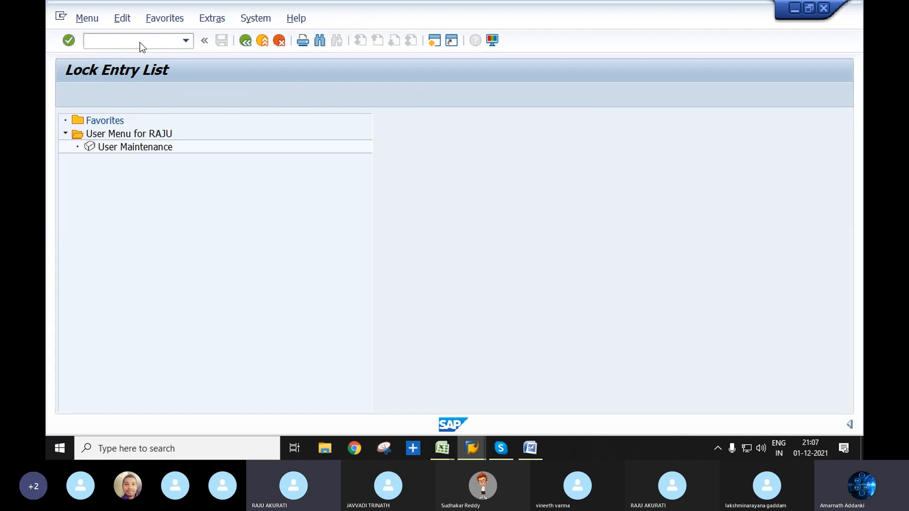
Step: Switch to the FI Tolerance Groups For Users session and start positioning to another entry
{"action": "left_click", "coordinate": [444, 402]}
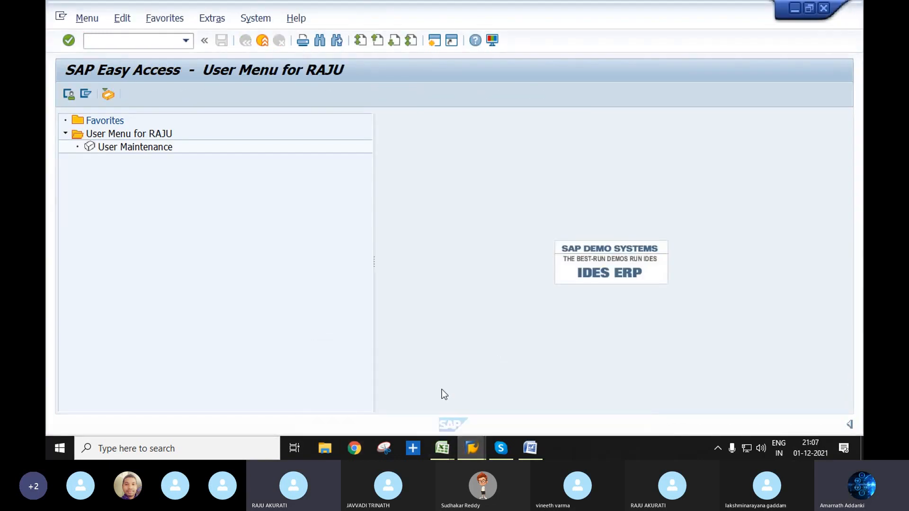
{"action": "mouse_move", "coordinate": [488, 449]}
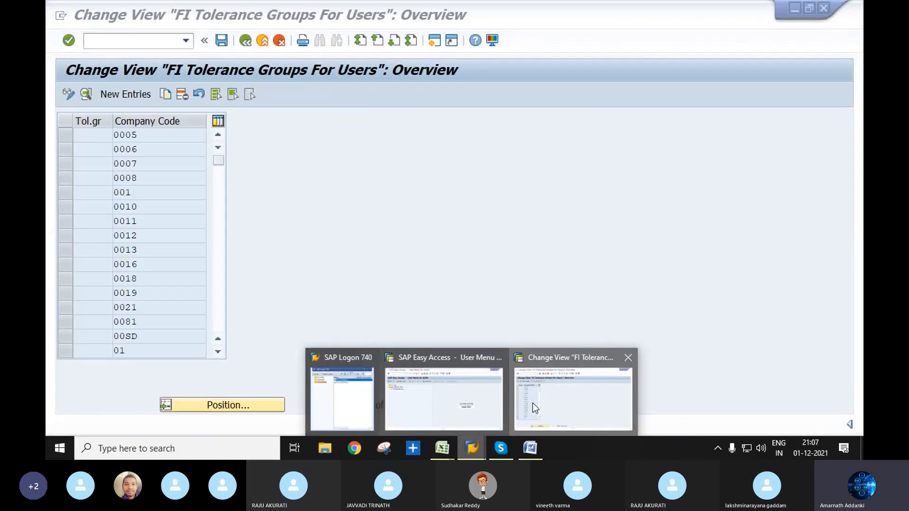
{"action": "left_click", "coordinate": [533, 404]}
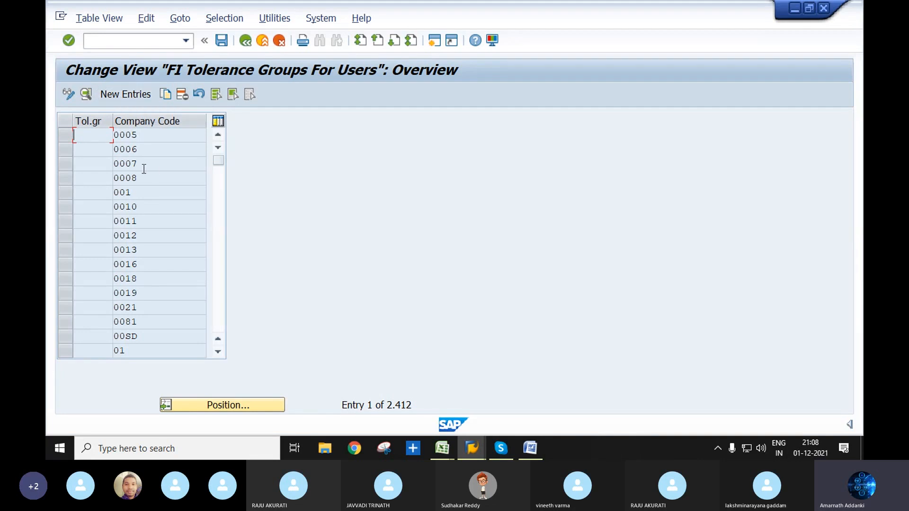
{"action": "left_click", "coordinate": [243, 404]}
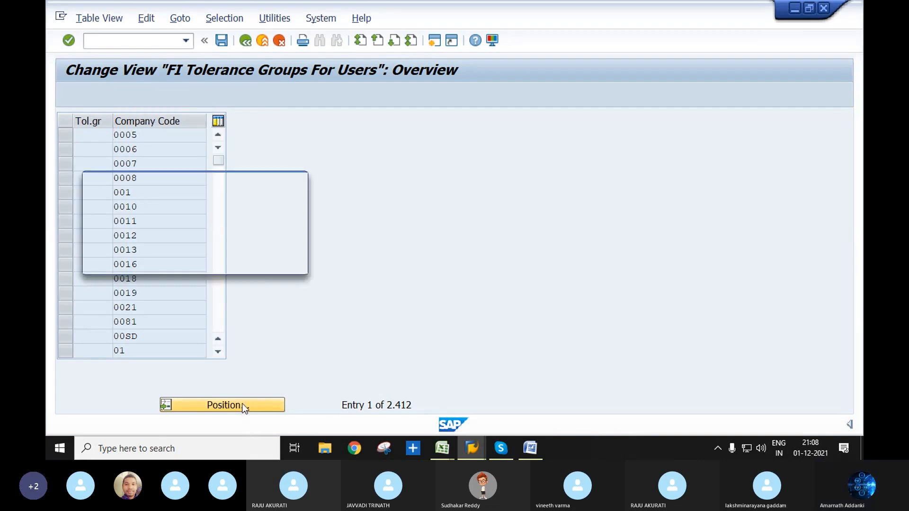
Step: Switch to the RAJU TECH workbook in Excel and look through the list of organizational codes for the company code
{"action": "left_click", "coordinate": [445, 447]}
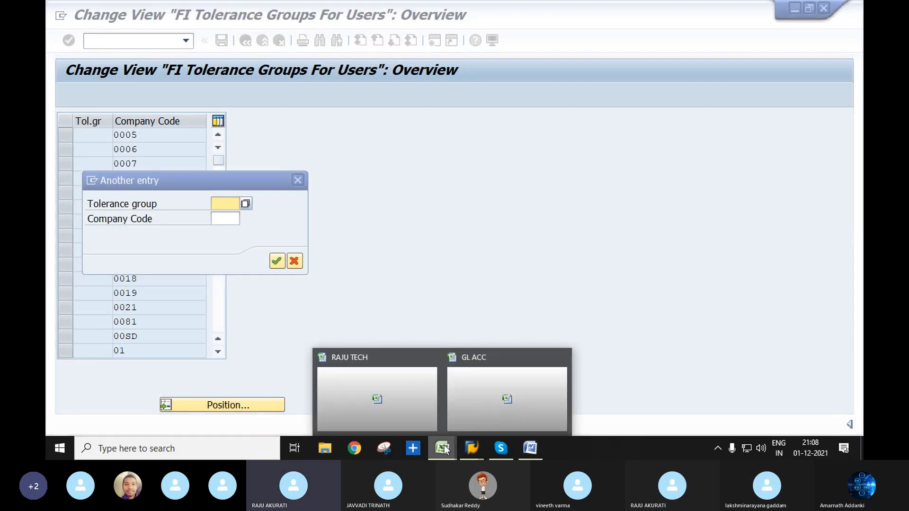
{"action": "left_click", "coordinate": [408, 383]}
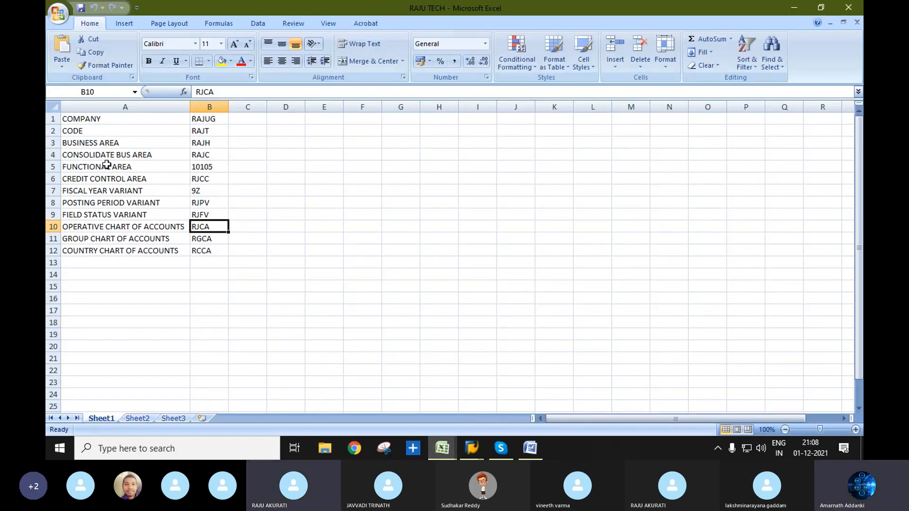
{"action": "left_click", "coordinate": [119, 214]}
{"action": "key", "text": "Up"}
{"action": "key", "text": "Up"}
{"action": "key", "text": "Up"}
{"action": "key", "text": "Up"}
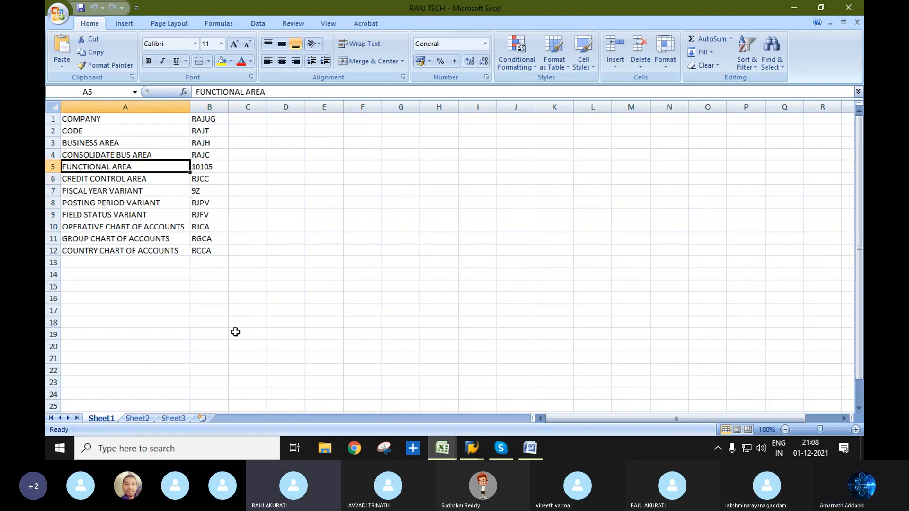
Step: Switch back to the SAP tolerance groups session and position the list at company code RAJT
{"action": "mouse_move", "coordinate": [466, 455]}
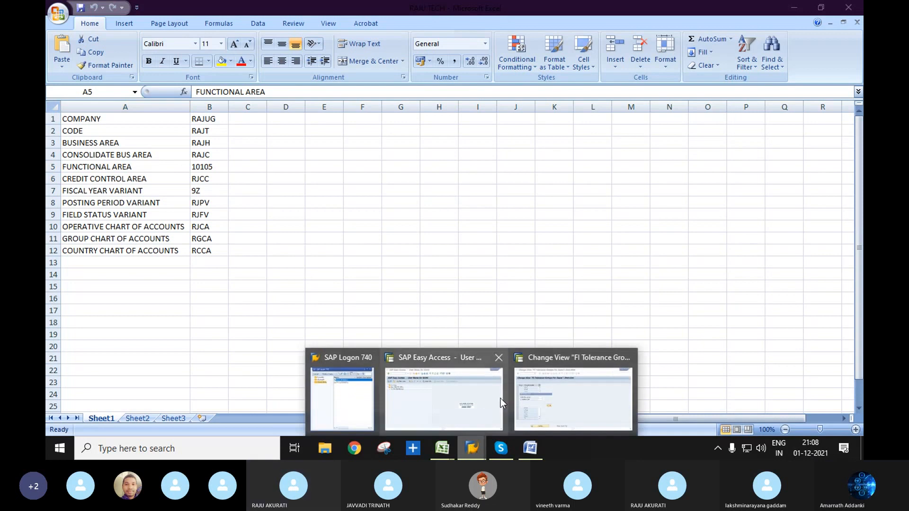
{"action": "left_click", "coordinate": [555, 388]}
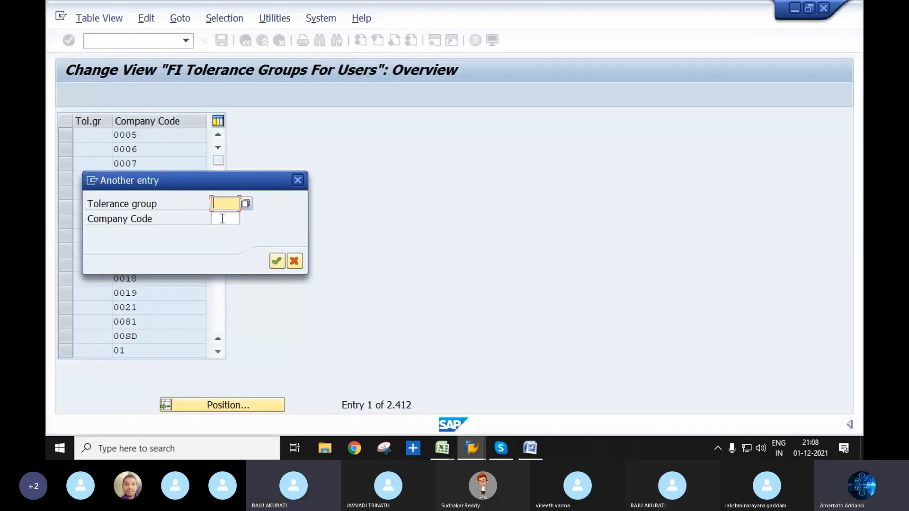
{"action": "left_click", "coordinate": [240, 219]}
{"action": "type", "text": "RAJ"}
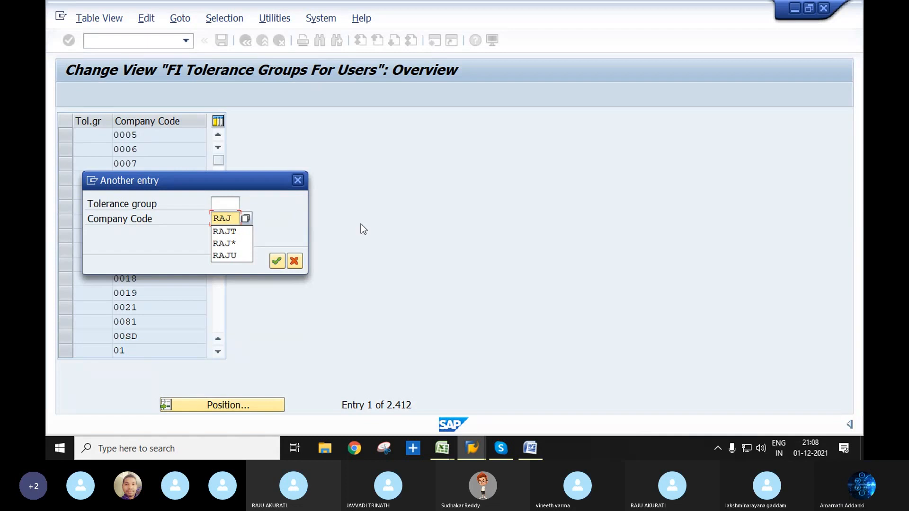
{"action": "key", "text": "Down"}
{"action": "key", "text": "Return"}
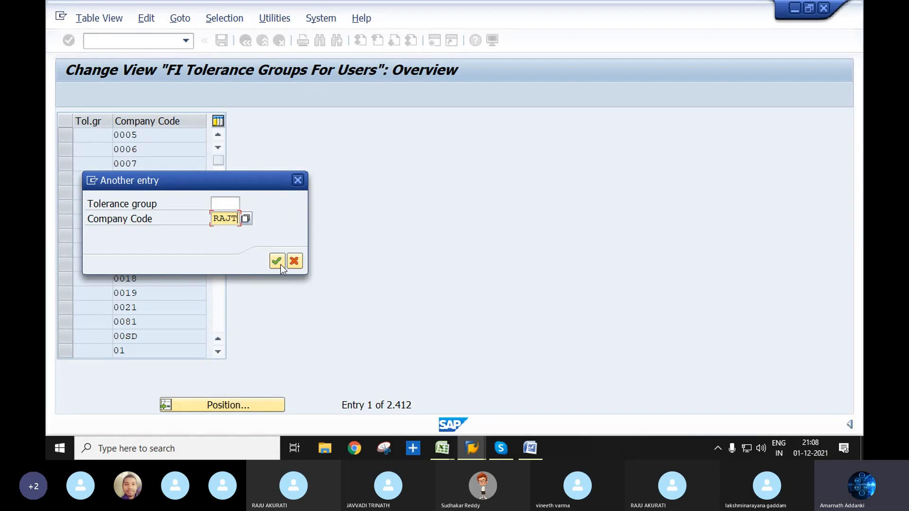
{"action": "left_click", "coordinate": [276, 260]}
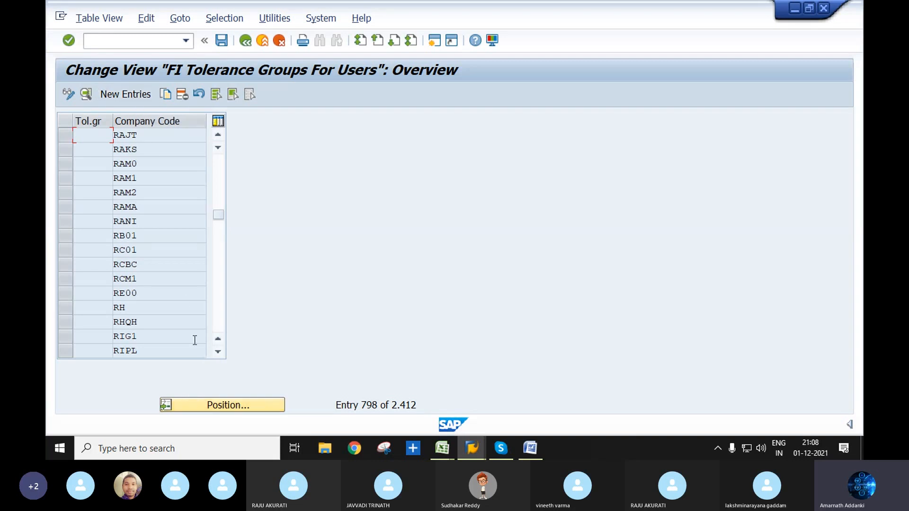
Step: Open the company code global data overview with transaction OBY6
{"action": "left_click", "coordinate": [109, 40]}
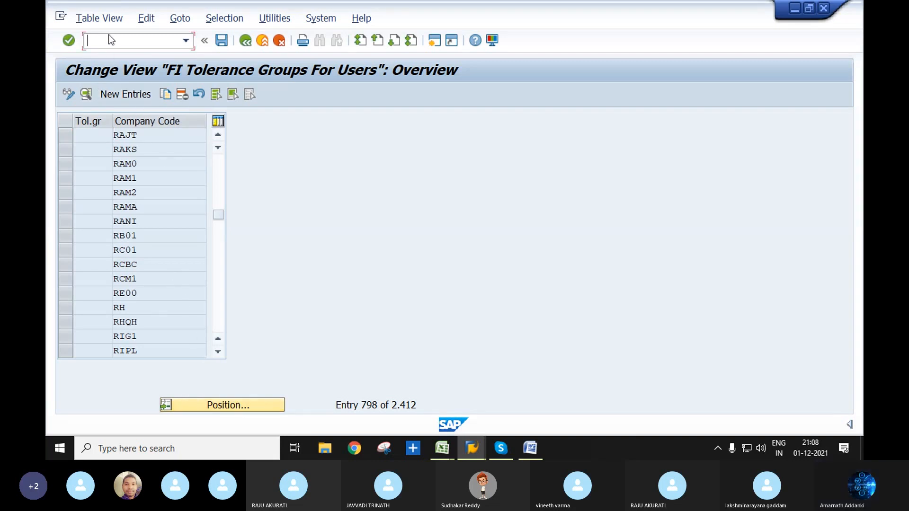
{"action": "type", "text": "/NO"}
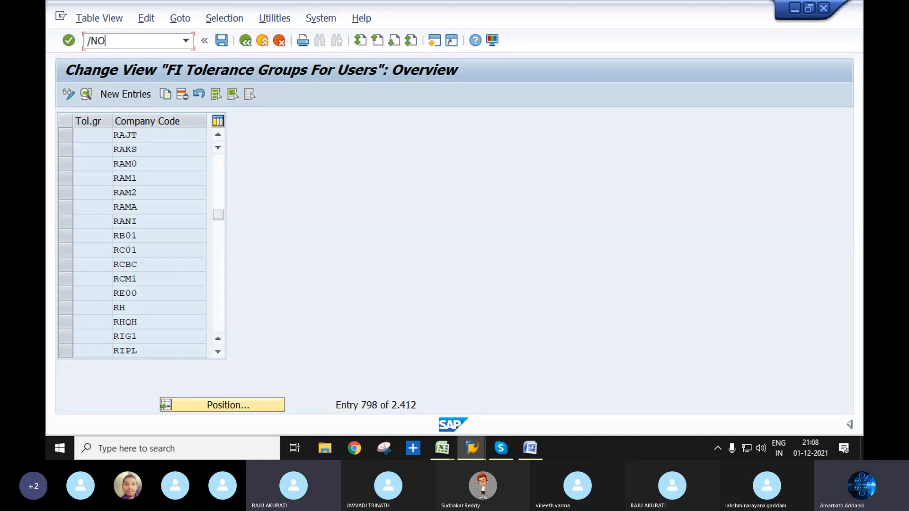
{"action": "type", "text": "BY6"}
{"action": "key", "text": "Return"}
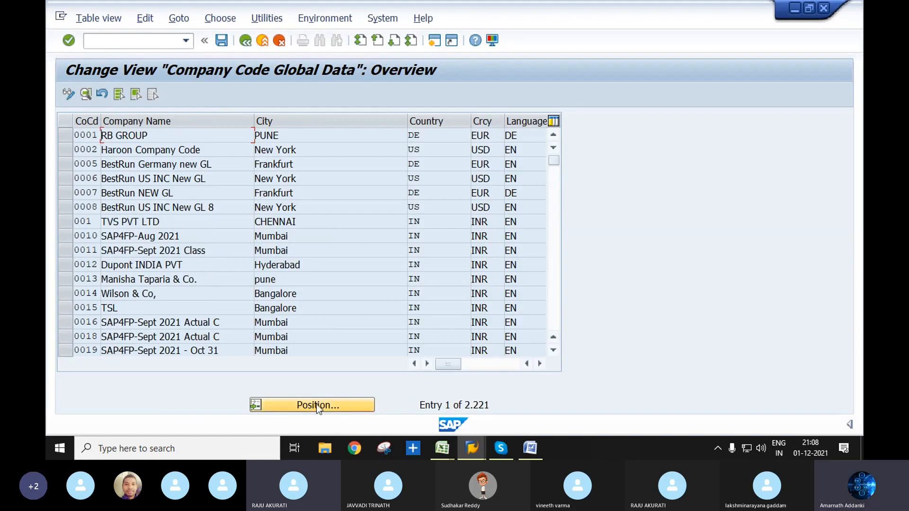
Step: Find company code RAJT in the global data overview, review its details, and exit the transaction with /N
{"action": "left_click", "coordinate": [315, 408]}
{"action": "type", "text": "R"}
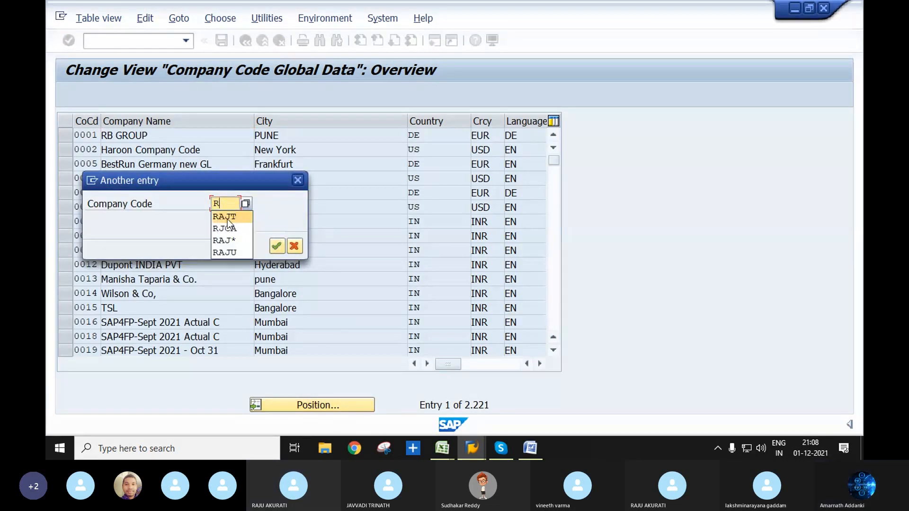
{"action": "left_click", "coordinate": [234, 217]}
{"action": "left_click", "coordinate": [277, 248]}
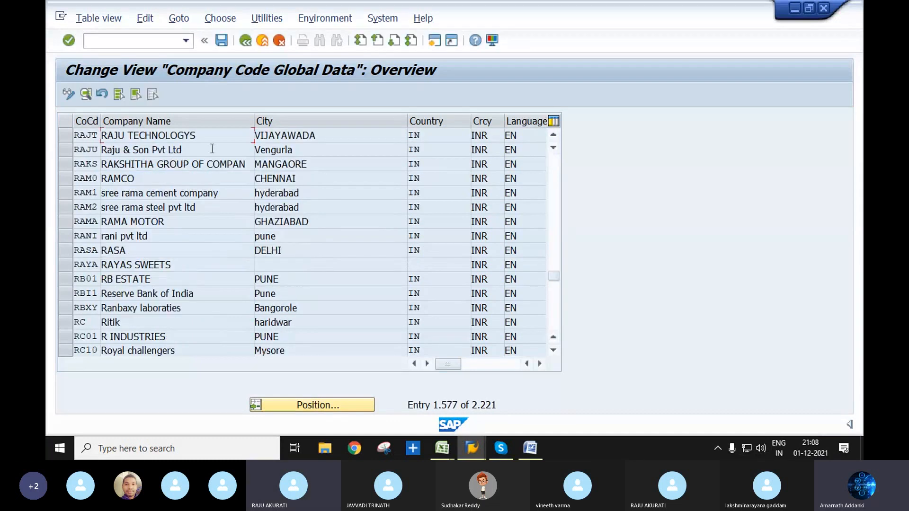
{"action": "double_click", "coordinate": [211, 136]}
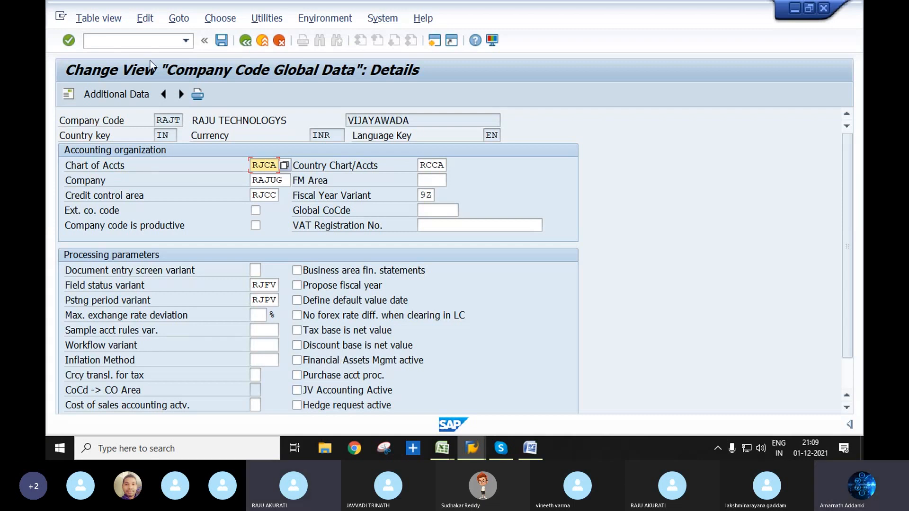
{"action": "left_click", "coordinate": [143, 42]}
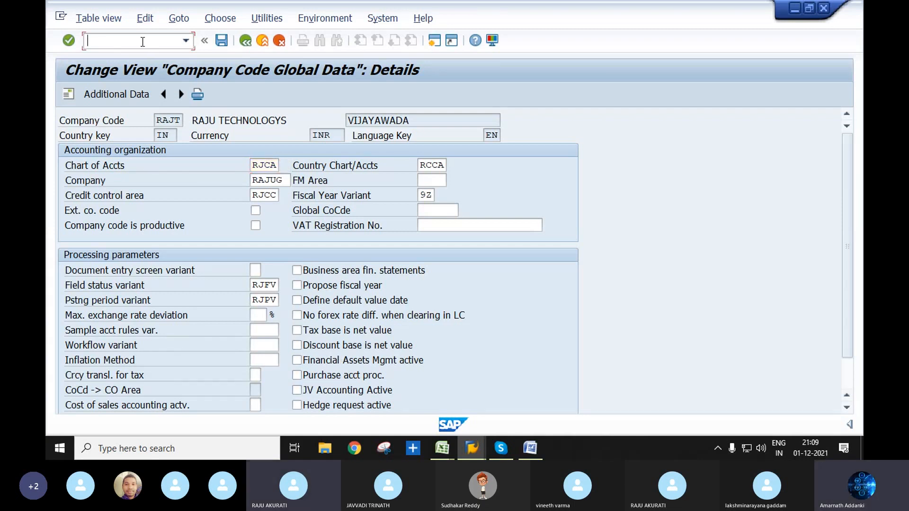
{"action": "type", "text": "/N"}
{"action": "key", "text": "Return"}
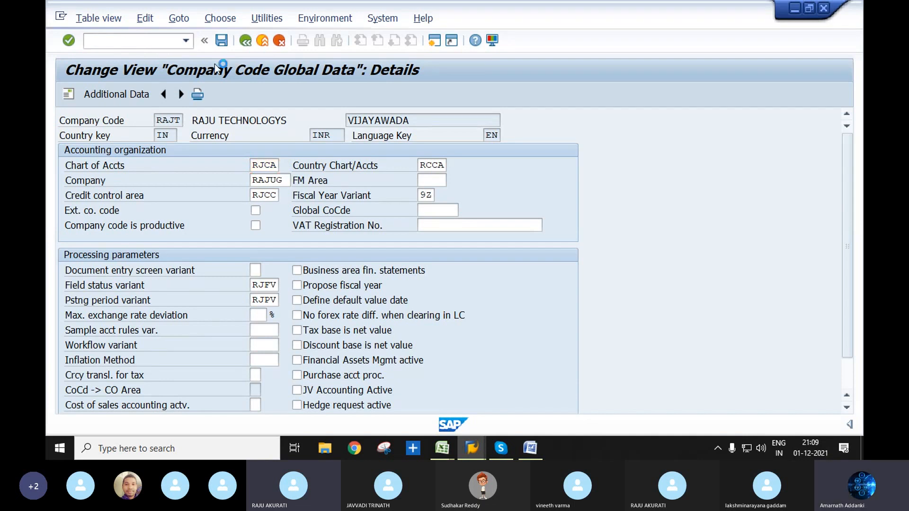
Step: Open the FI tolerance groups for users overview with transaction OBA4
{"action": "type", "text": "OBA4"}
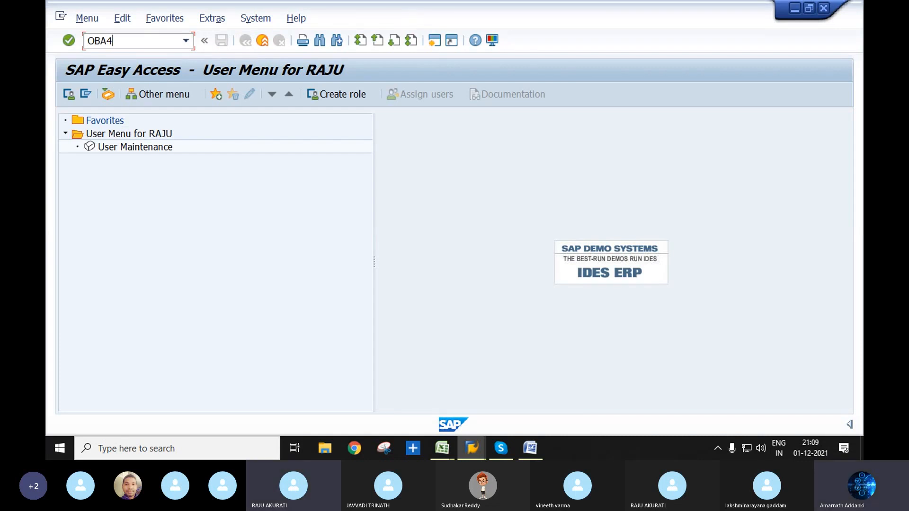
{"action": "key", "text": "Return"}
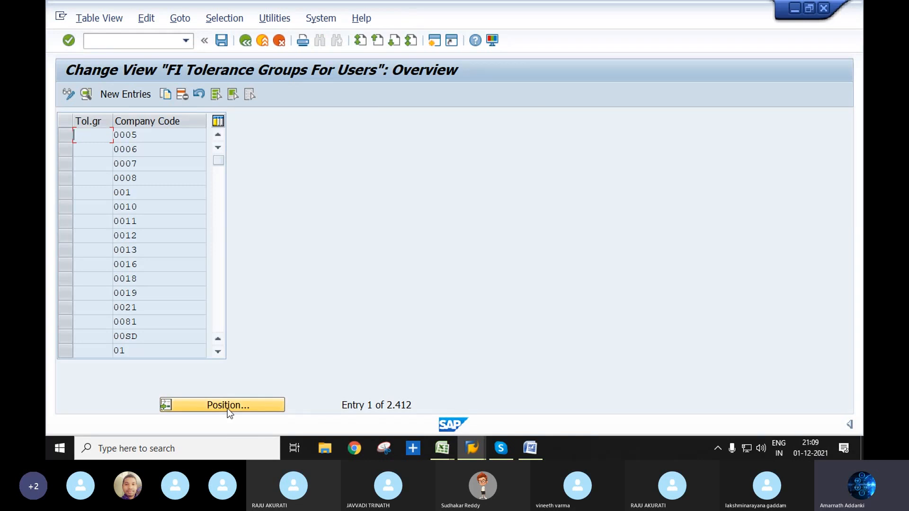
Step: Try to add a tolerance entry with a blank group for company code RAJT, with an amount per document of 9999
{"action": "left_click", "coordinate": [227, 408]}
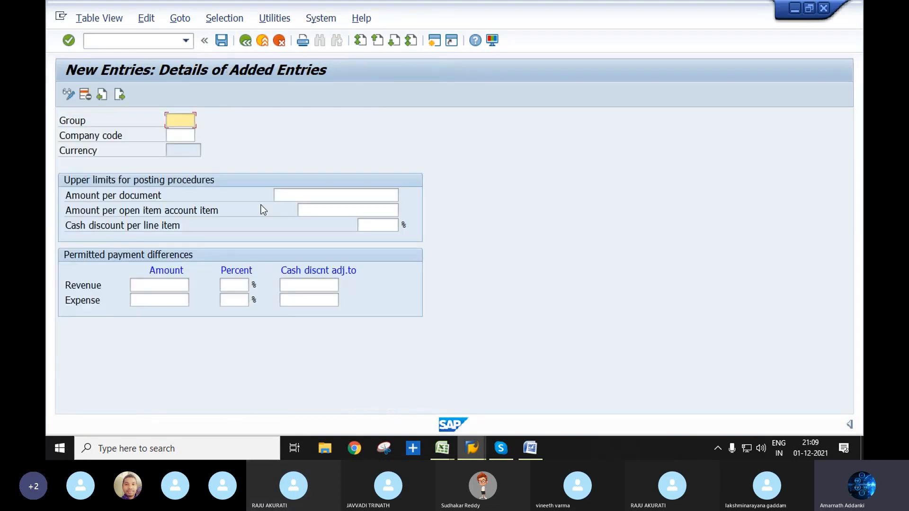
{"action": "left_click", "coordinate": [183, 136]}
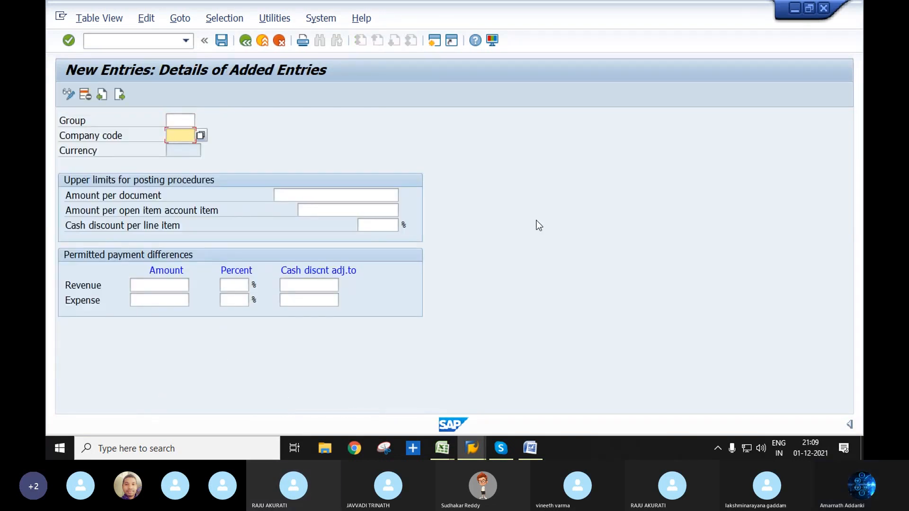
{"action": "type", "text": "RAJ"}
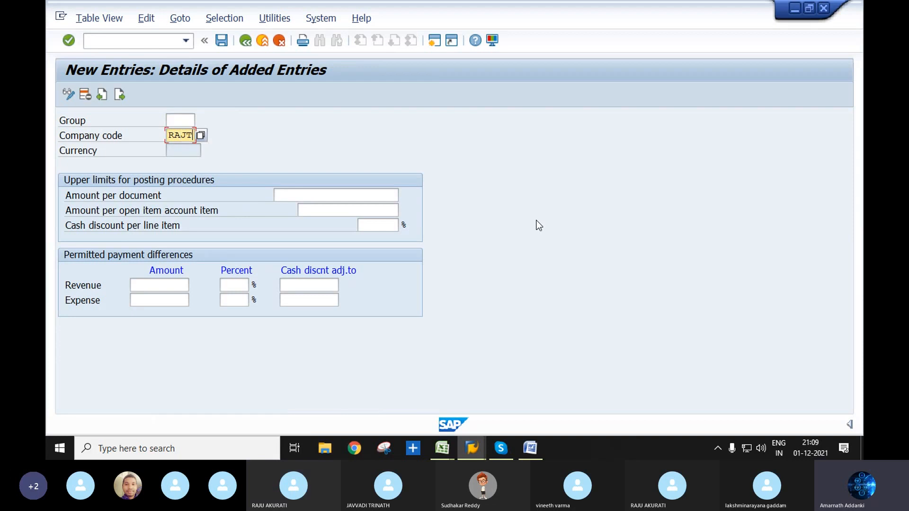
{"action": "type", "text": "T"}
{"action": "key", "text": "Return"}
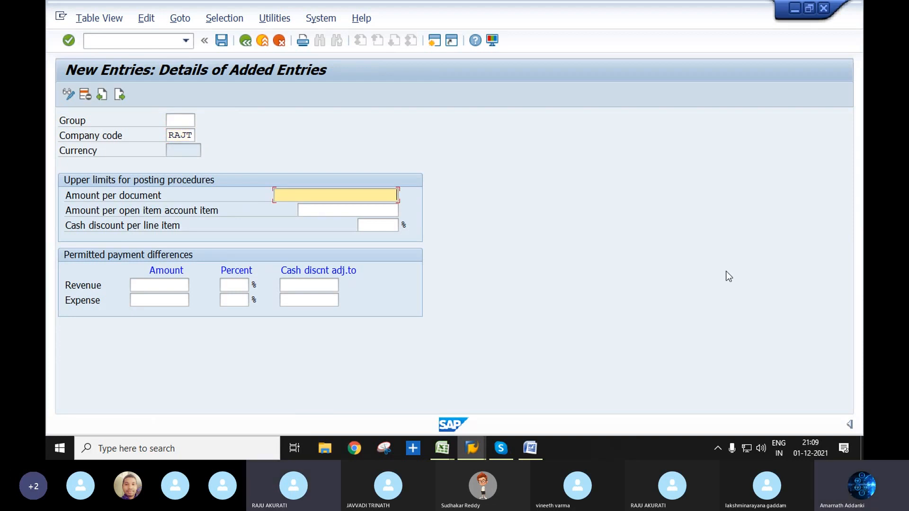
{"action": "type", "text": "9999"}
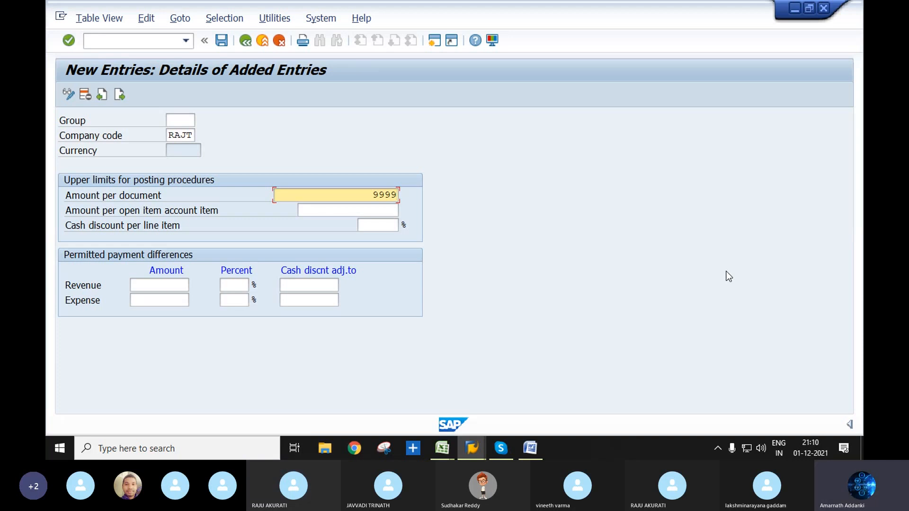
{"action": "left_click", "coordinate": [182, 151]}
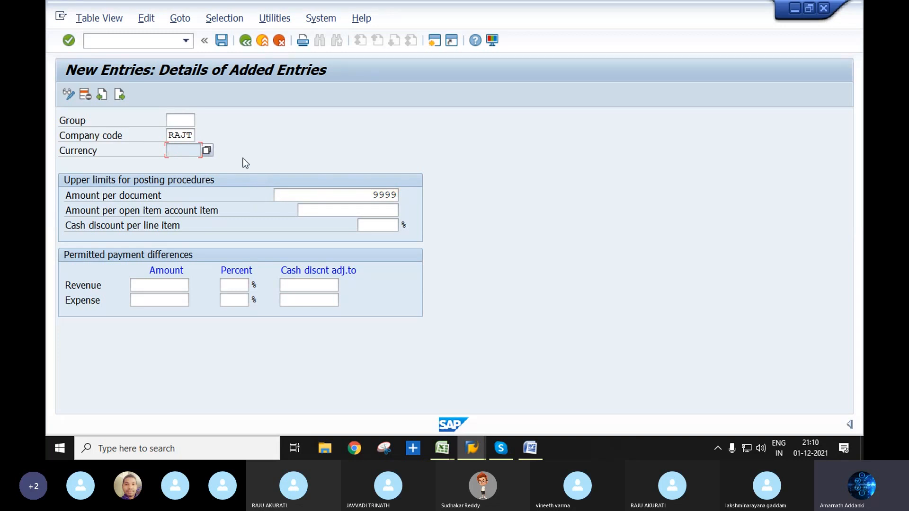
{"action": "key", "text": "shift+Tab"}
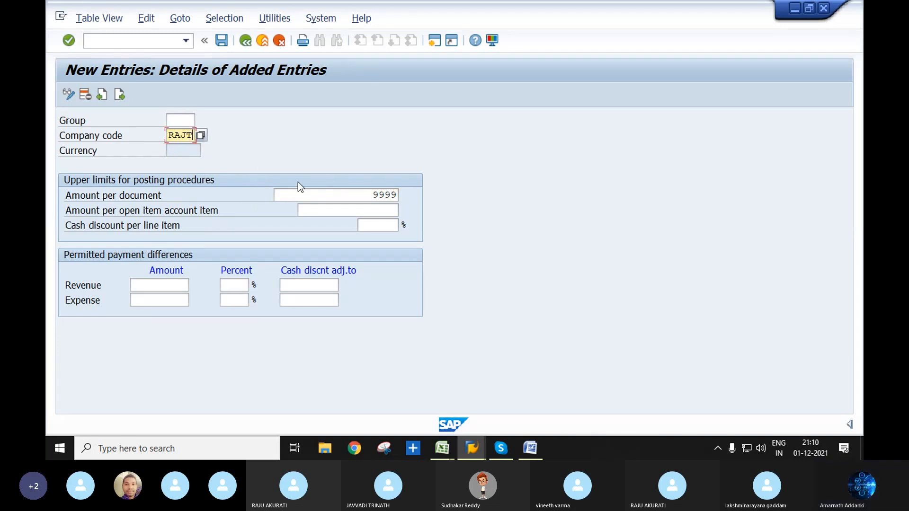
{"action": "key", "text": "Return"}
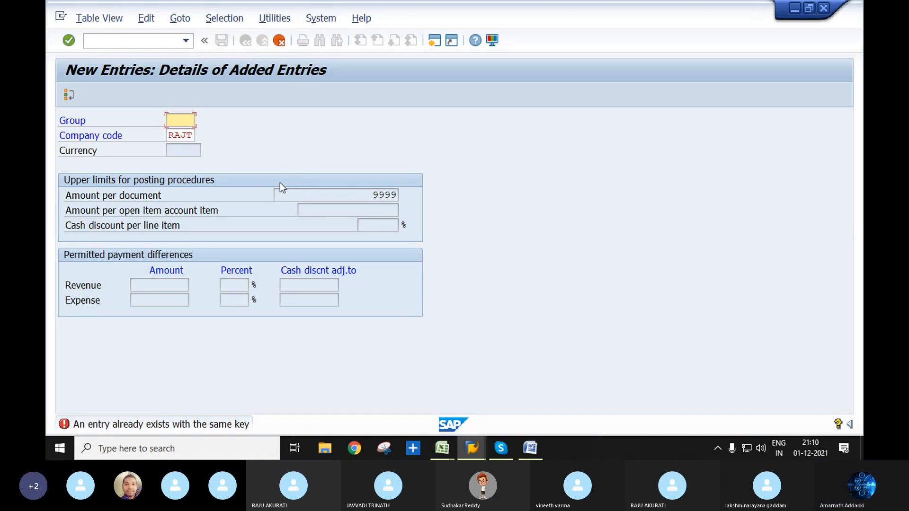
{"action": "left_click", "coordinate": [192, 135]}
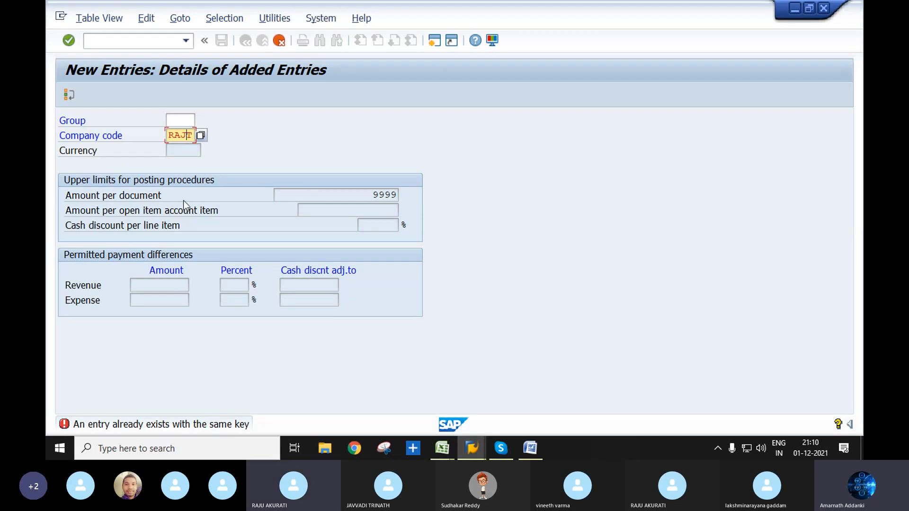
{"action": "key", "text": "F12"}
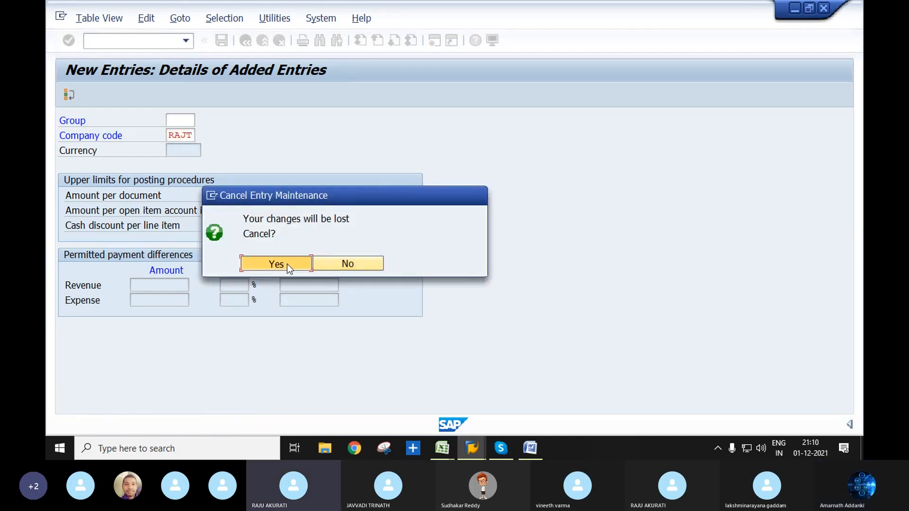
{"action": "left_click", "coordinate": [287, 263]}
Step: Position the tolerance groups list at group RJTG to look for an existing entry
{"action": "left_click", "coordinate": [230, 407]}
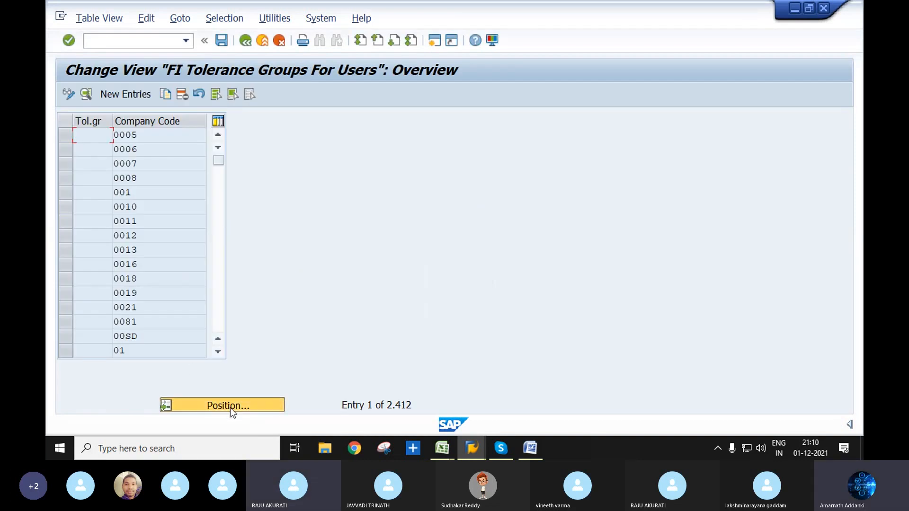
{"action": "type", "text": "R"}
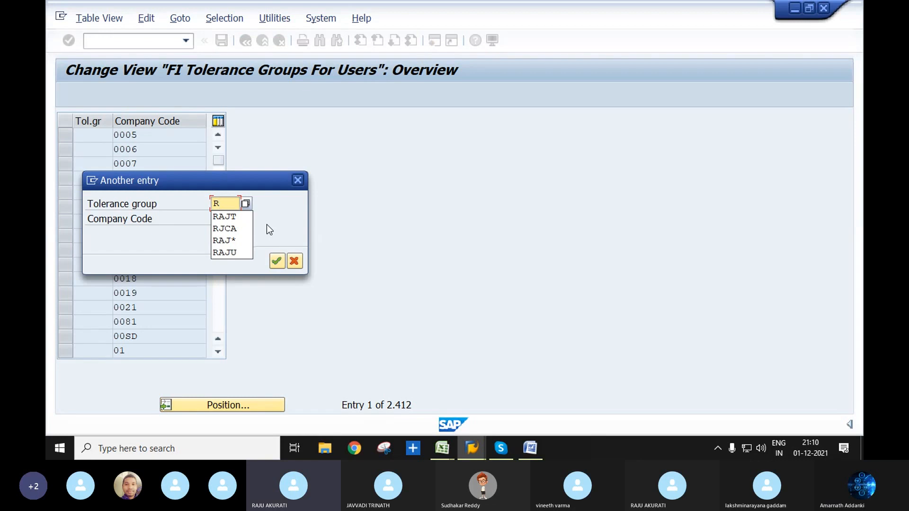
{"action": "type", "text": "JTG"}
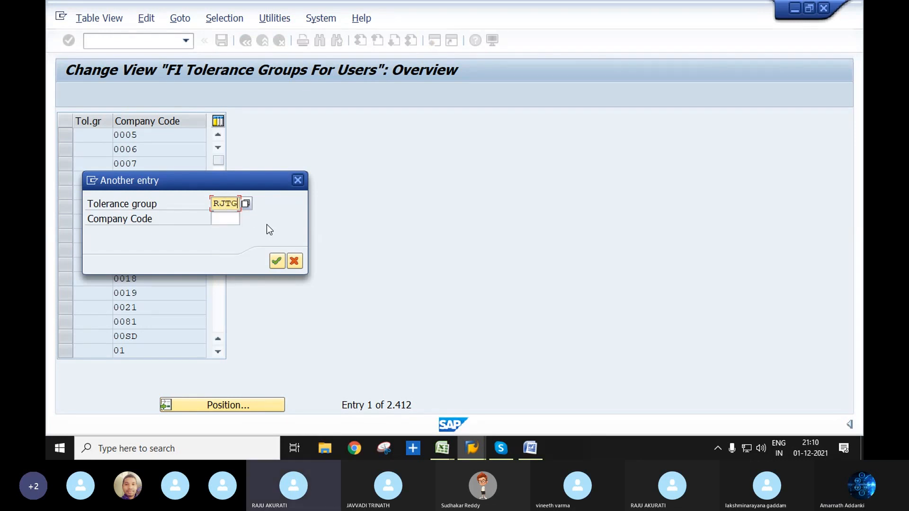
{"action": "left_click", "coordinate": [277, 260]}
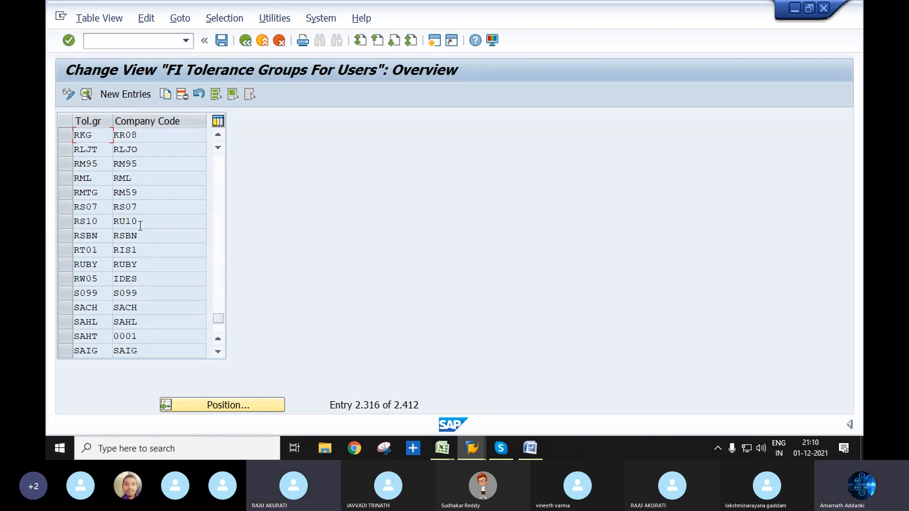
Step: Position the tolerance groups list at group RATG to look for an existing entry
{"action": "left_click", "coordinate": [223, 405]}
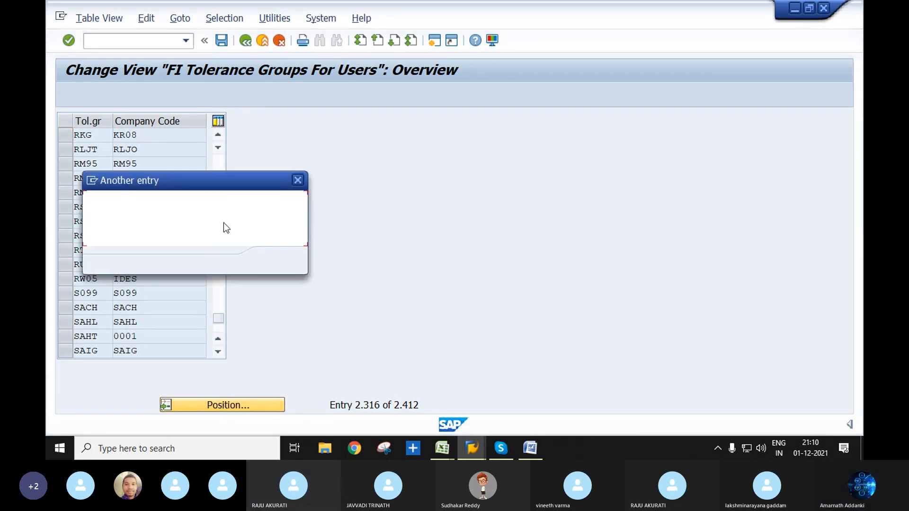
{"action": "type", "text": "RA"}
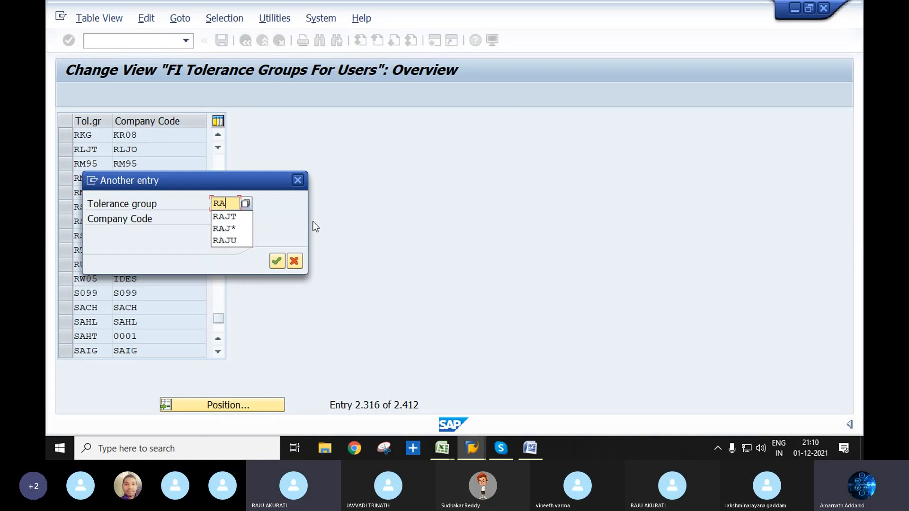
{"action": "type", "text": "TG"}
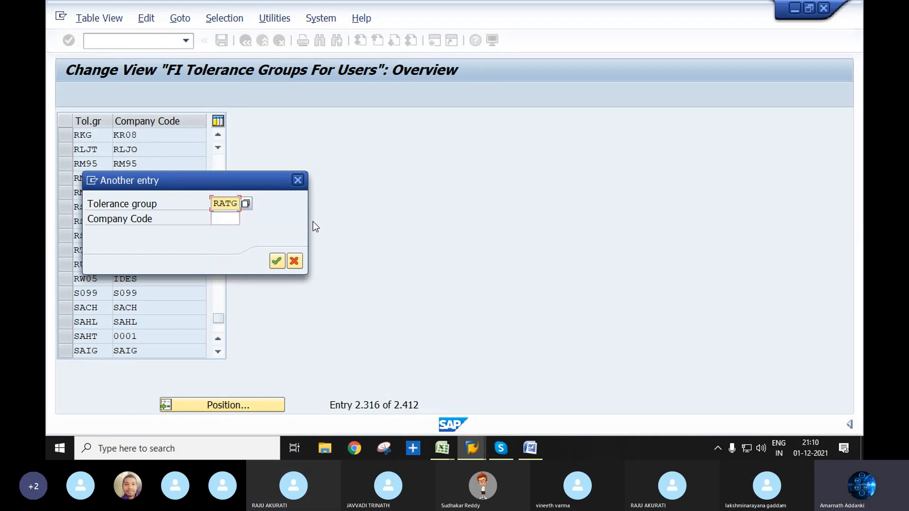
{"action": "key", "text": "Return"}
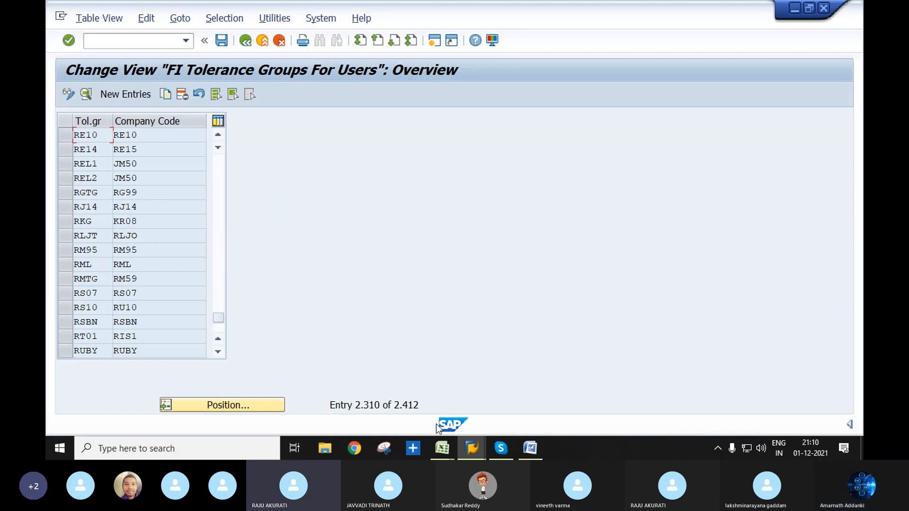
Step: Switch to the RAJU TECH workbook in Excel and review the list of company configuration codes
{"action": "left_click", "coordinate": [442, 448]}
{"action": "left_click", "coordinate": [373, 379]}
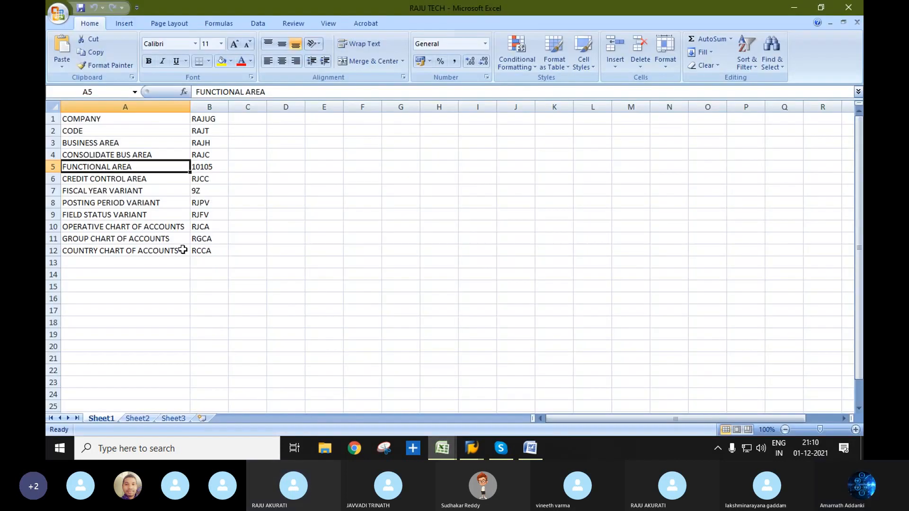
{"action": "left_click", "coordinate": [132, 238]}
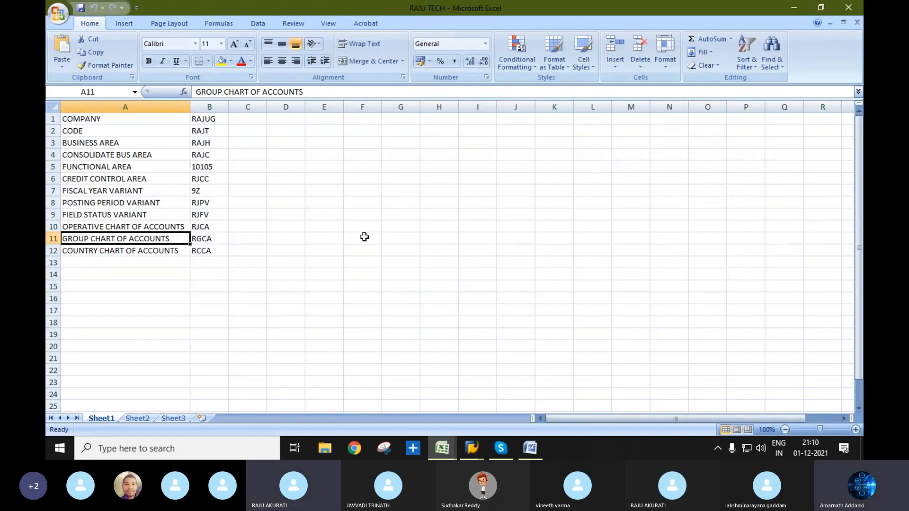
{"action": "key", "text": "Up"}
{"action": "key", "text": "Up"}
{"action": "key", "text": "Up"}
{"action": "key", "text": "Up"}
{"action": "key", "text": "Up"}
{"action": "key", "text": "Up"}
{"action": "key", "text": "Up"}
{"action": "key", "text": "Up"}
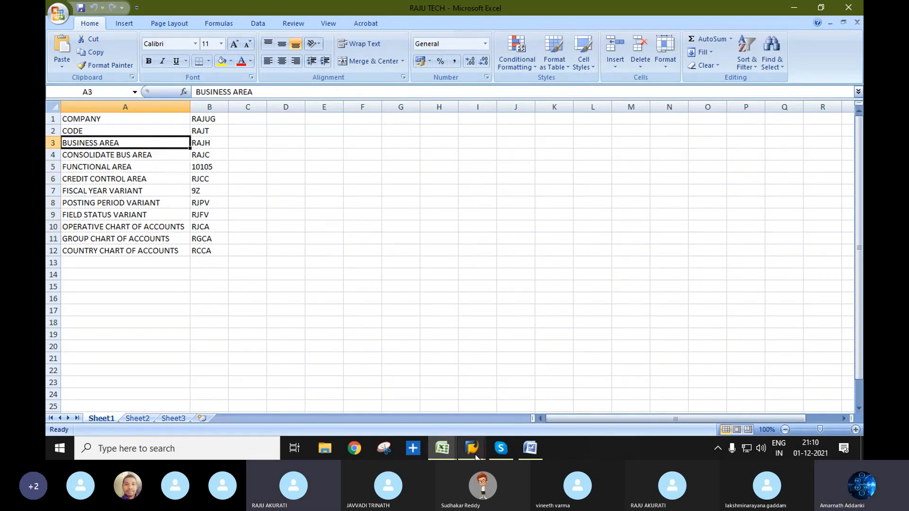
Step: Switch to the Word notes and look through the configuration screenshots for business area, credit control area, variants and chart of accounts
{"action": "left_click", "coordinate": [531, 448]}
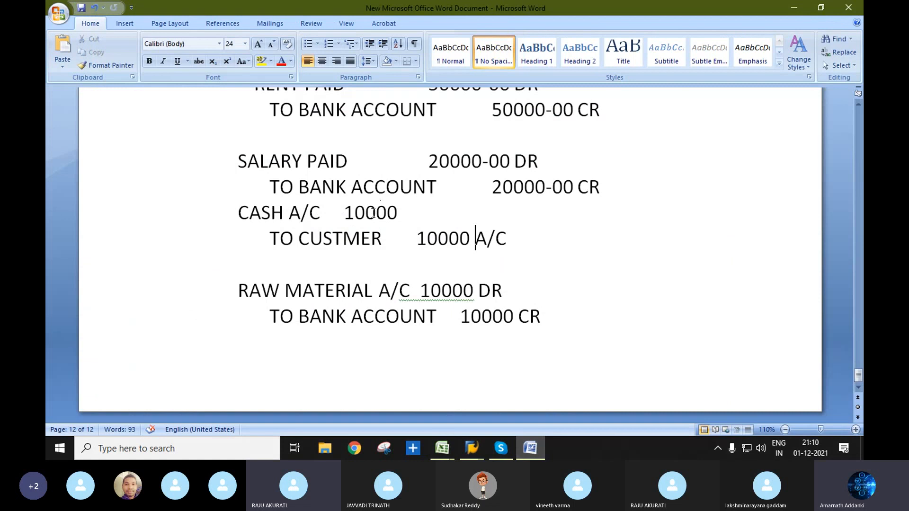
{"action": "scroll", "coordinate": [374, 213], "scroll_direction": "up", "scroll_amount": 15}
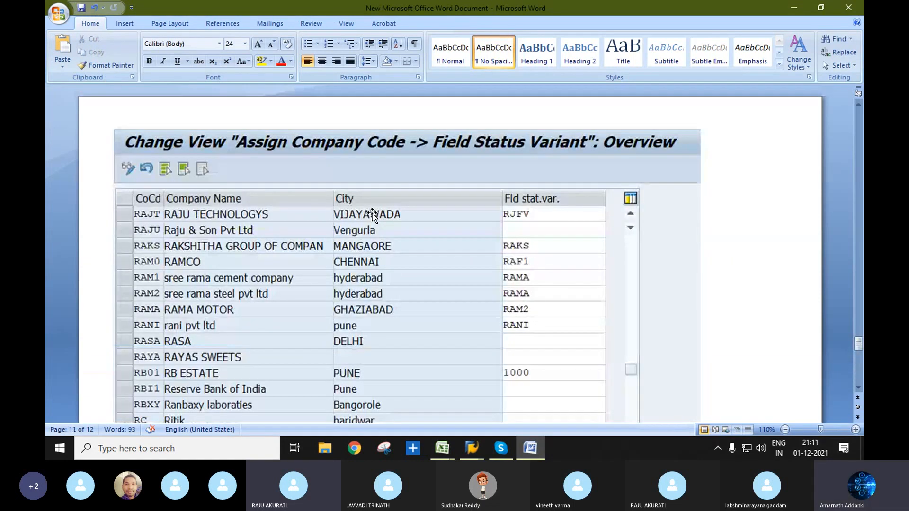
{"action": "scroll", "coordinate": [372, 215], "scroll_direction": "up", "scroll_amount": 4}
{"action": "scroll", "coordinate": [372, 218], "scroll_direction": "down", "scroll_amount": 12}
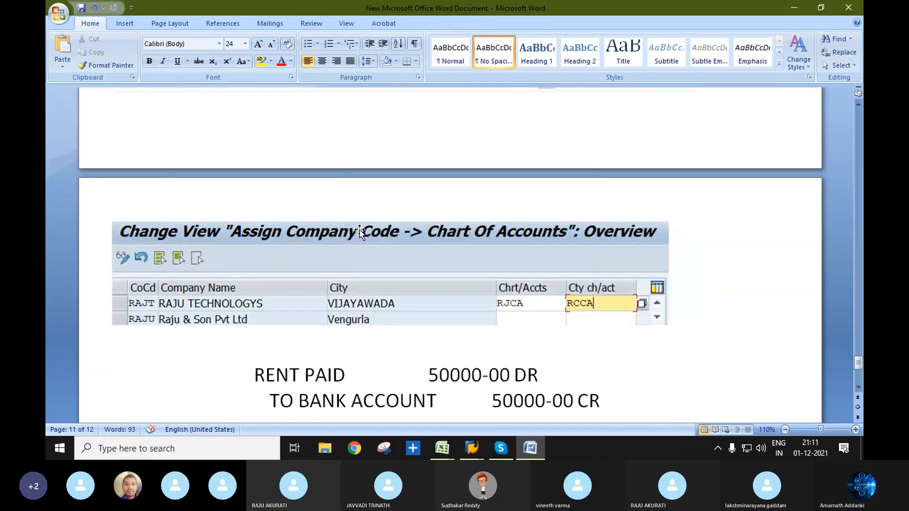
{"action": "scroll", "coordinate": [359, 230], "scroll_direction": "down", "scroll_amount": 15}
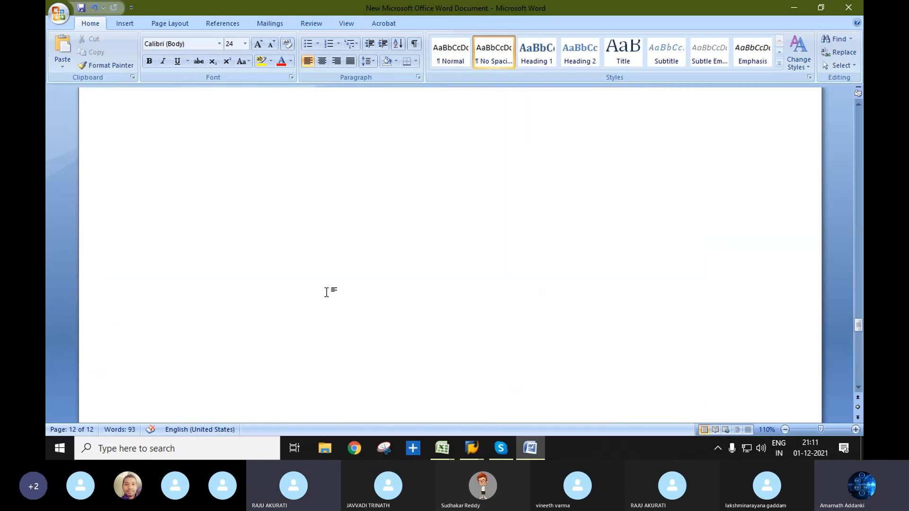
{"action": "scroll", "coordinate": [316, 312], "scroll_direction": "up", "scroll_amount": 20}
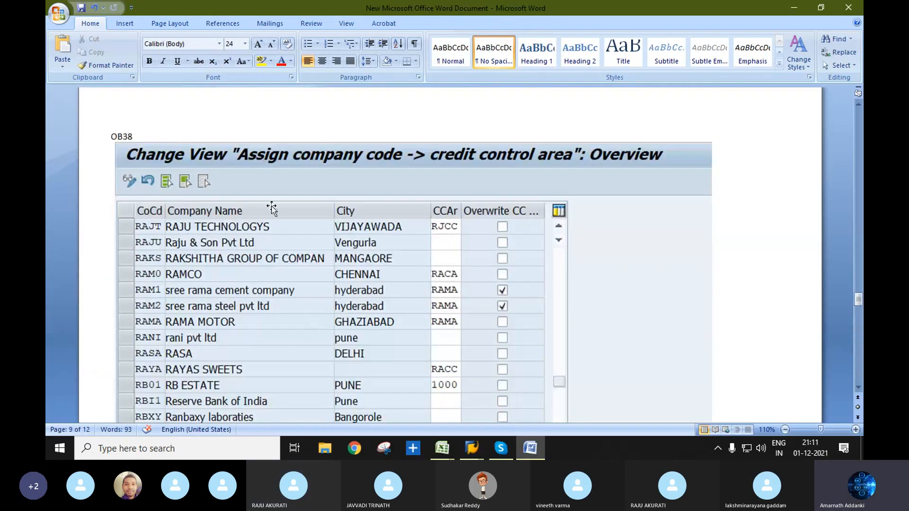
{"action": "scroll", "coordinate": [412, 185], "scroll_direction": "up", "scroll_amount": 15}
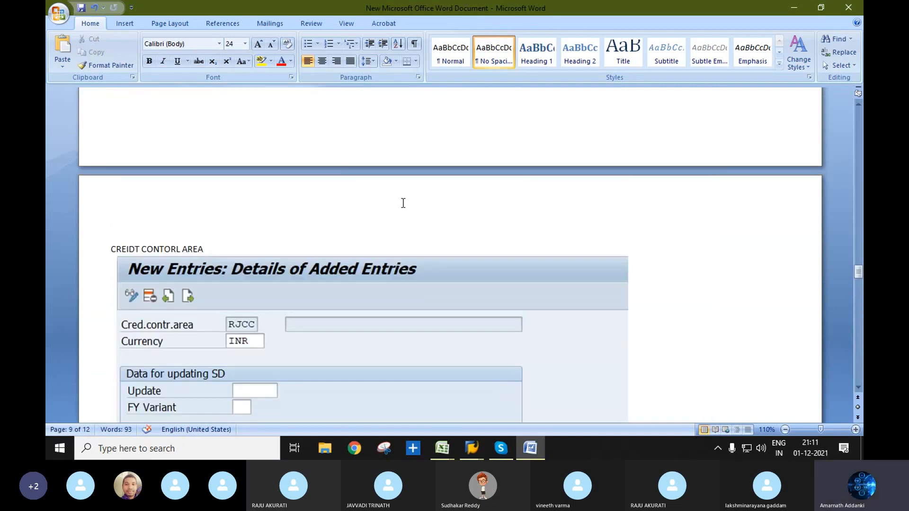
{"action": "scroll", "coordinate": [402, 203], "scroll_direction": "up", "scroll_amount": 15}
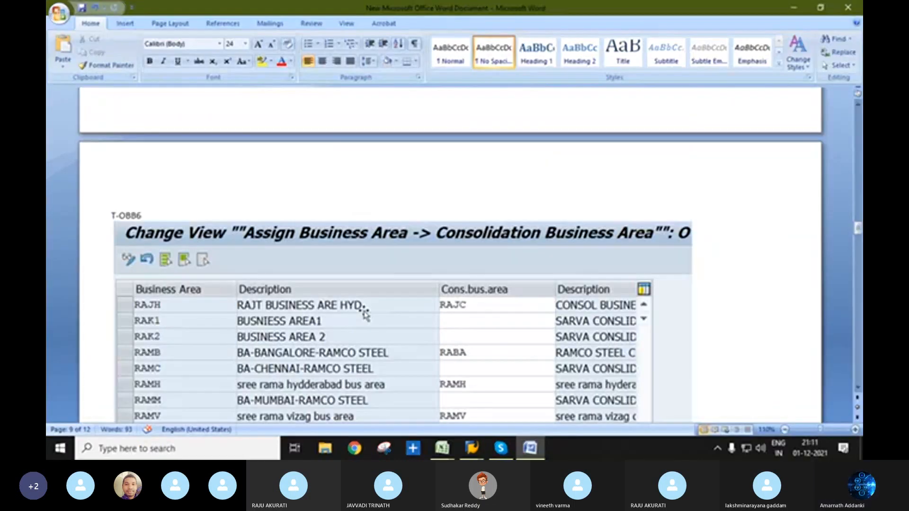
{"action": "scroll", "coordinate": [374, 279], "scroll_direction": "up", "scroll_amount": 5}
{"action": "scroll", "coordinate": [373, 281], "scroll_direction": "down", "scroll_amount": 15}
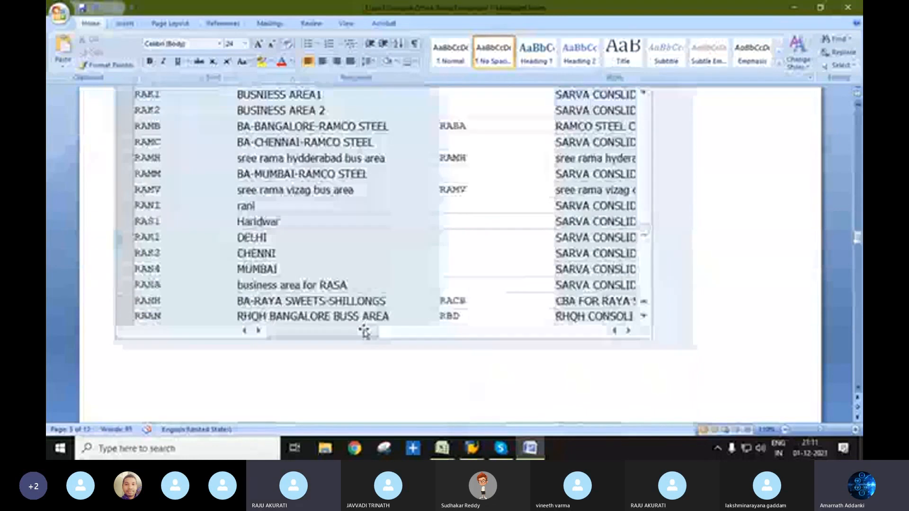
{"action": "scroll", "coordinate": [364, 344], "scroll_direction": "down", "scroll_amount": 20}
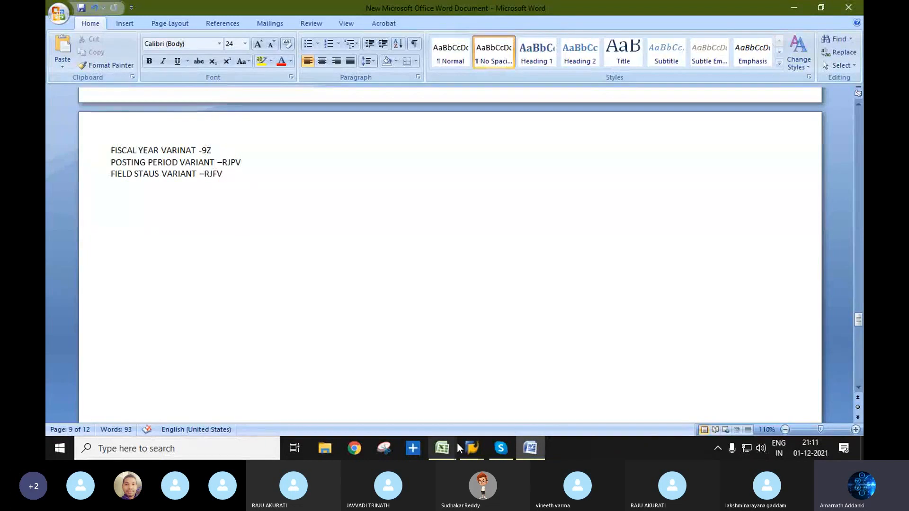
Step: Return to SAP and look through the tolerance groups and company codes following RE10
{"action": "mouse_move", "coordinate": [470, 451]}
{"action": "left_click", "coordinate": [570, 396]}
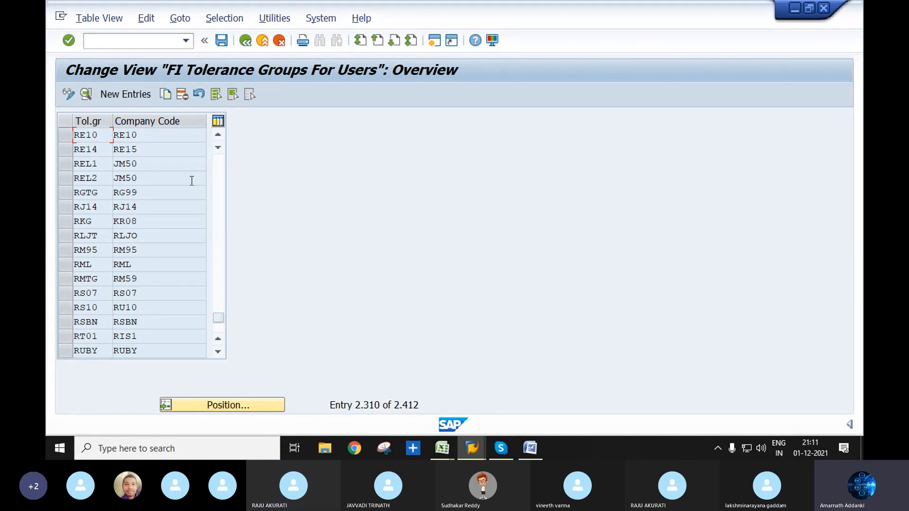
{"action": "scroll", "coordinate": [162, 245], "scroll_direction": "down", "scroll_amount": 1}
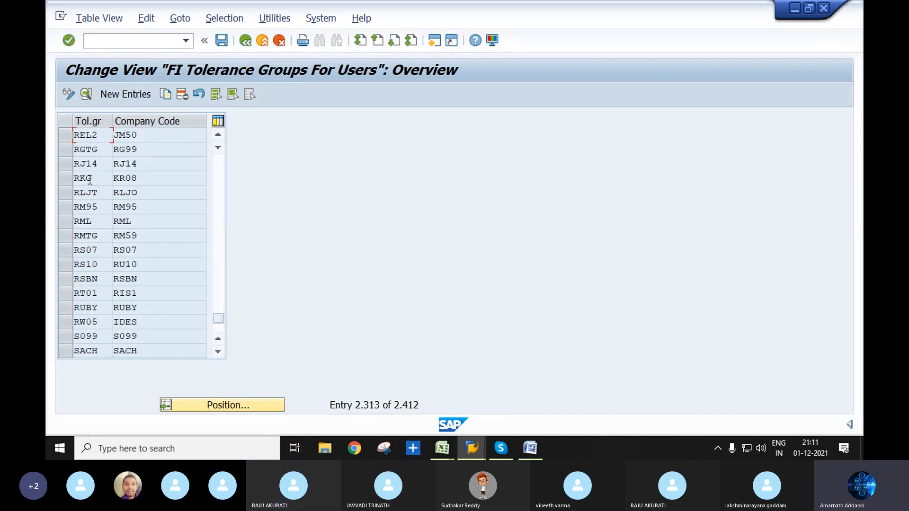
{"action": "scroll", "coordinate": [157, 184], "scroll_direction": "down", "scroll_amount": 1}
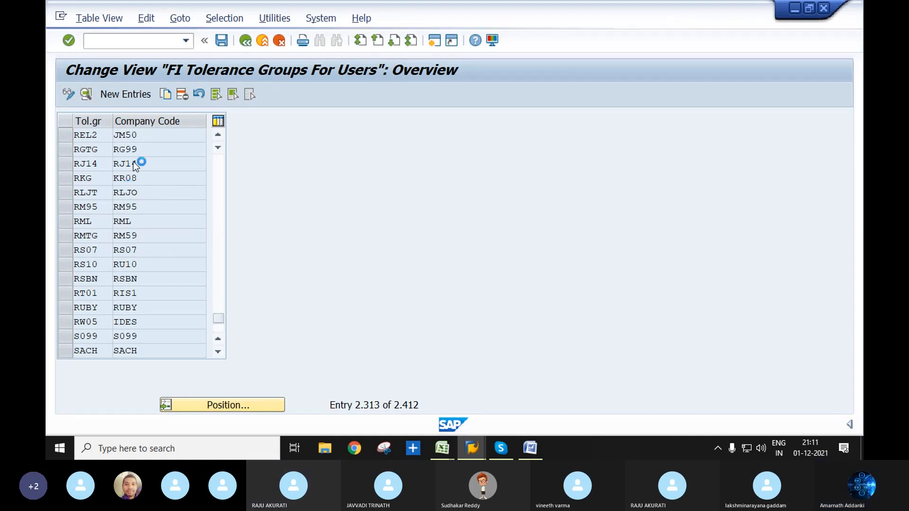
Step: Leave the FI tolerance groups, open the document types with transaction OBA7 and try to look up document type SA
{"action": "key", "text": "F3"}
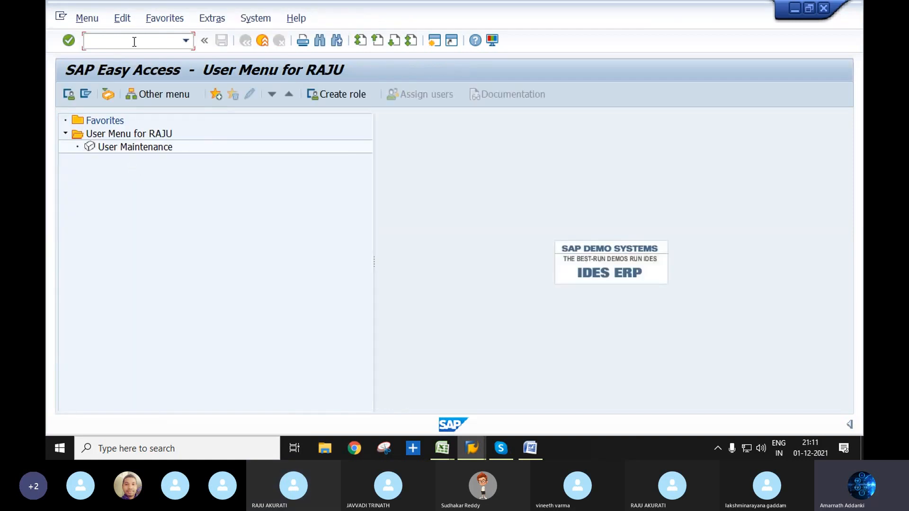
{"action": "type", "text": "OBA"}
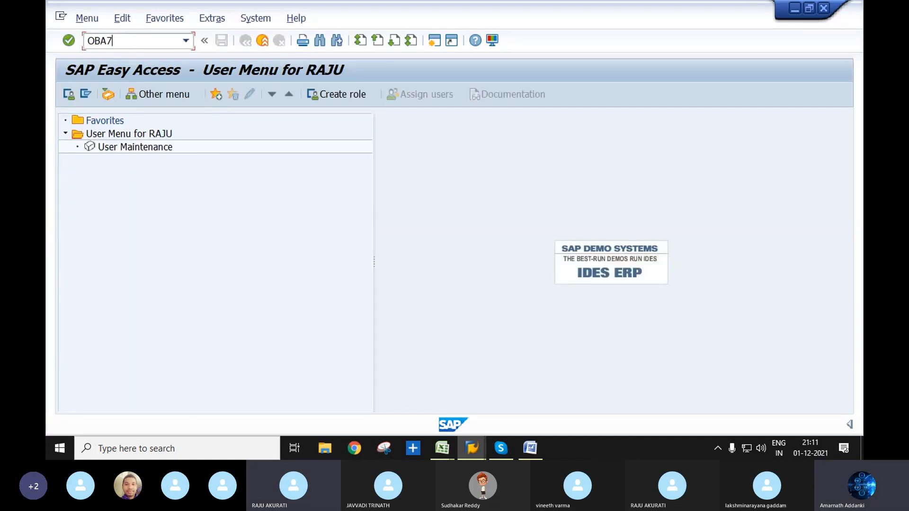
{"action": "type", "text": "7"}
{"action": "key", "text": "Return"}
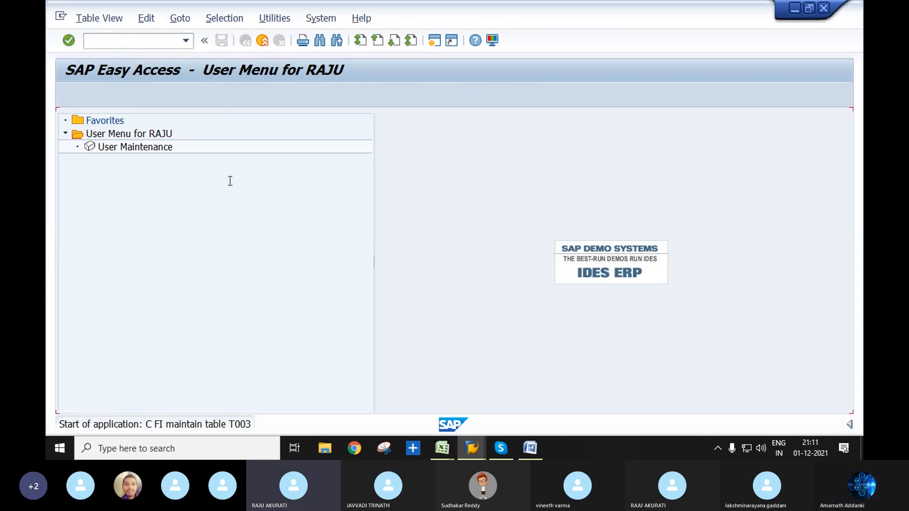
{"action": "left_click", "coordinate": [240, 403]}
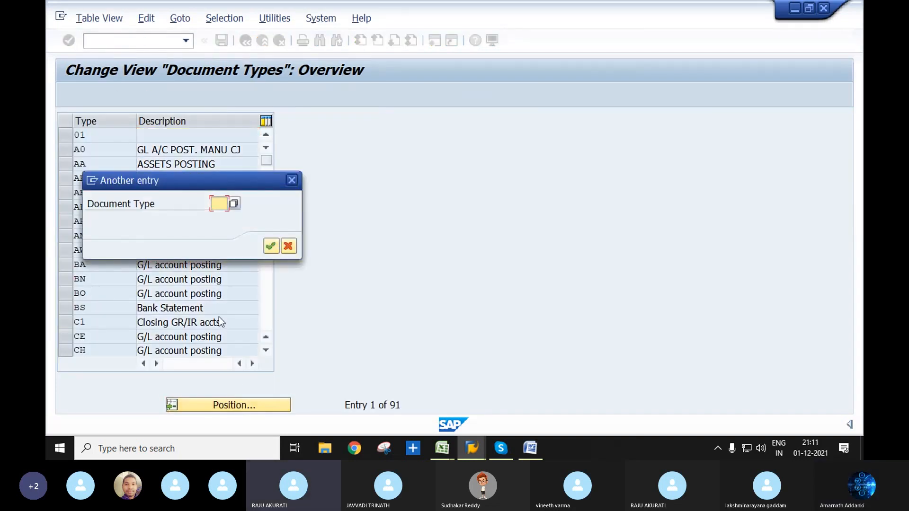
{"action": "left_click", "coordinate": [219, 201]}
{"action": "type", "text": "SA"}
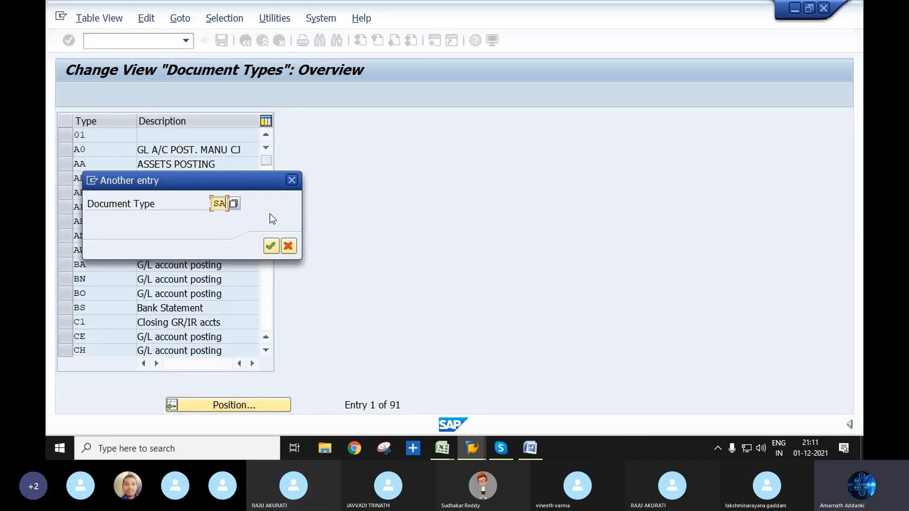
{"action": "left_click", "coordinate": [289, 245]}
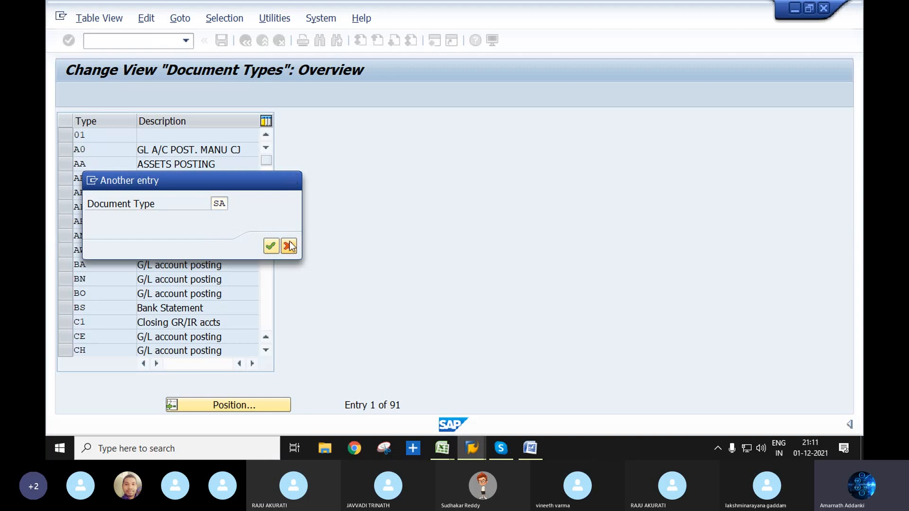
Step: Open the assignment of users to tolerance groups with transaction OB57 and position the list at the logged-on user's entry
{"action": "left_click", "coordinate": [136, 42]}
{"action": "type", "text": "/NOB57"}
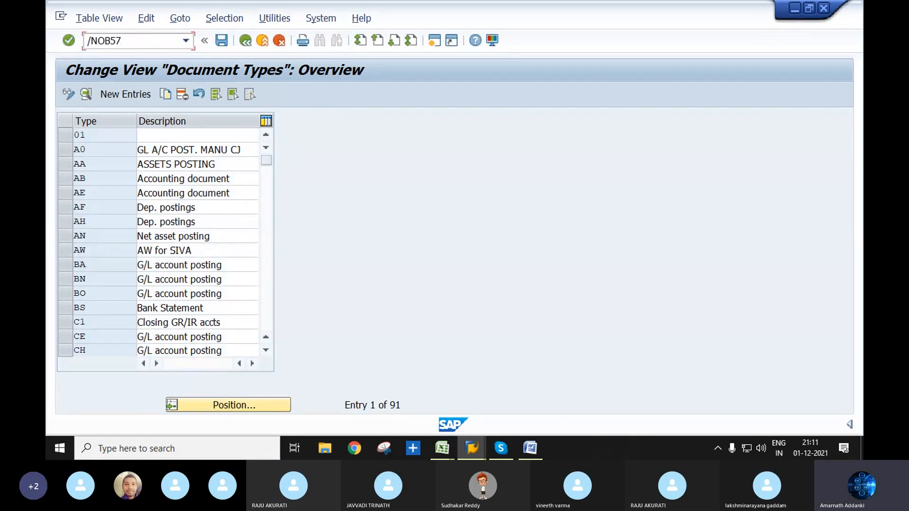
{"action": "key", "text": "Return"}
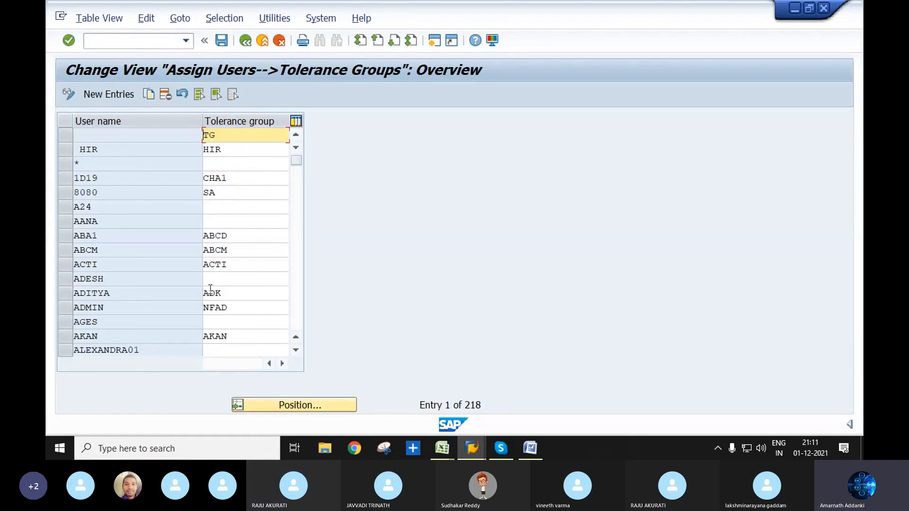
{"action": "left_click", "coordinate": [289, 404]}
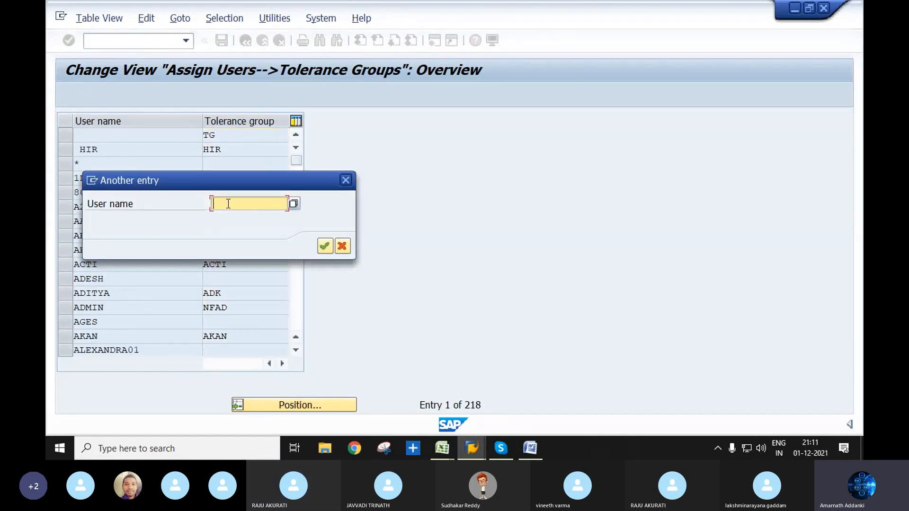
{"action": "type", "text": "RA"}
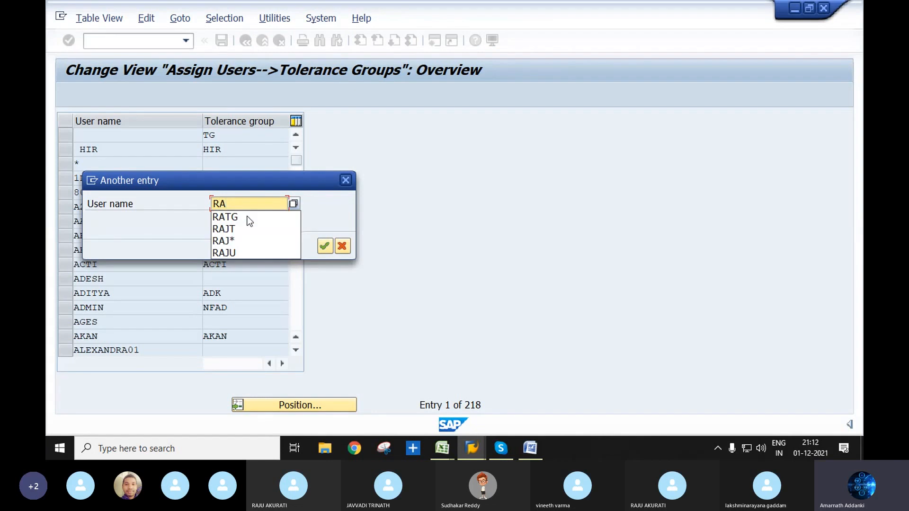
{"action": "type", "text": "JU"}
{"action": "left_click", "coordinate": [325, 246]}
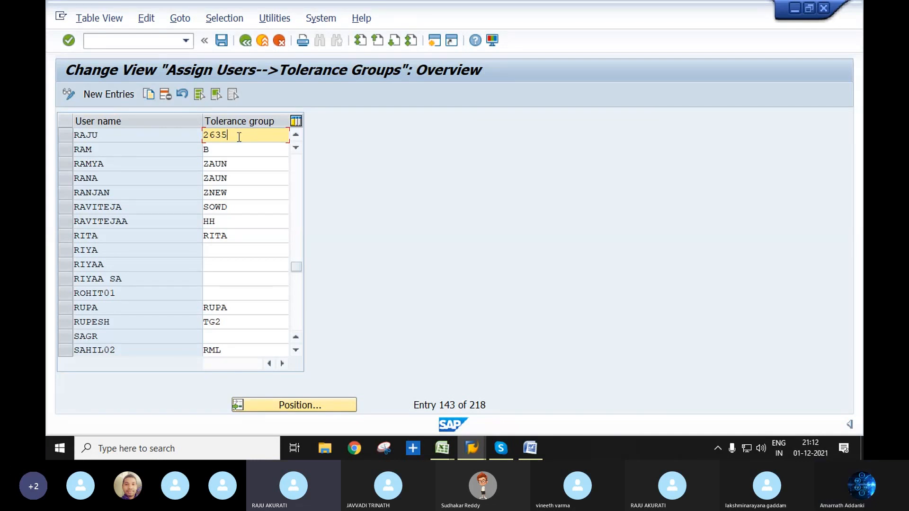
Step: Replace the tolerance group in the logged-on user's row with RJTG
{"action": "key", "text": "BackSpace"}
{"action": "key", "text": "BackSpace"}
{"action": "key", "text": "BackSpace"}
{"action": "key", "text": "BackSpace"}
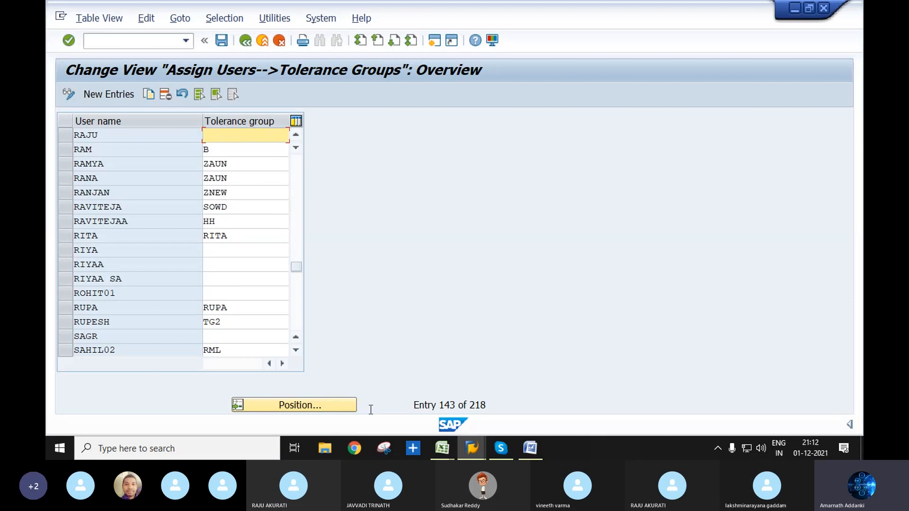
{"action": "left_click", "coordinate": [353, 405]}
{"action": "left_click", "coordinate": [342, 246]}
{"action": "type", "text": "RJTG"}
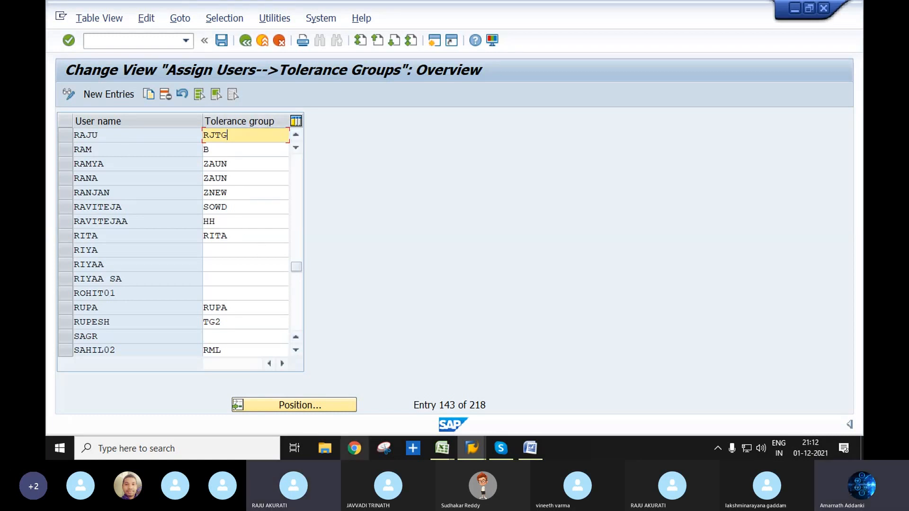
Step: Switch to the SAP session showing the user menu and try to open the company code global data with transaction OBY6
{"action": "left_click", "coordinate": [472, 450]}
{"action": "left_click", "coordinate": [555, 389]}
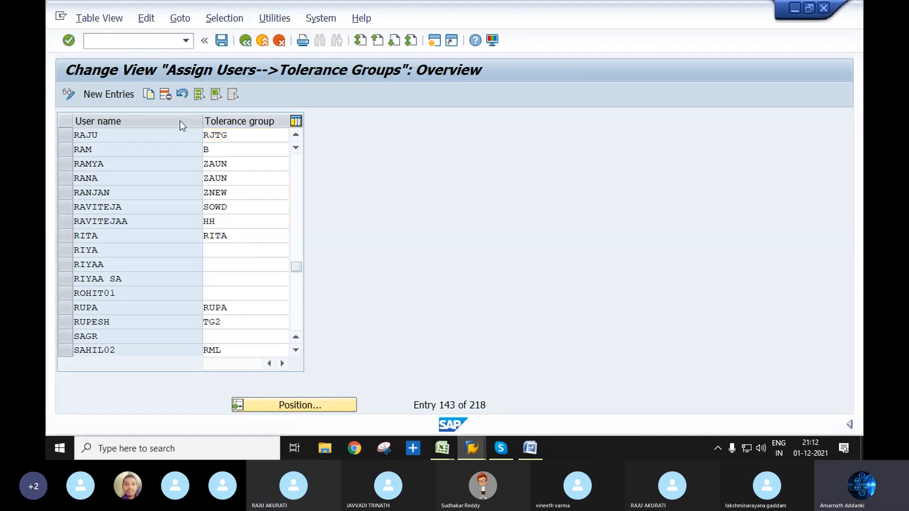
{"action": "left_click", "coordinate": [129, 40]}
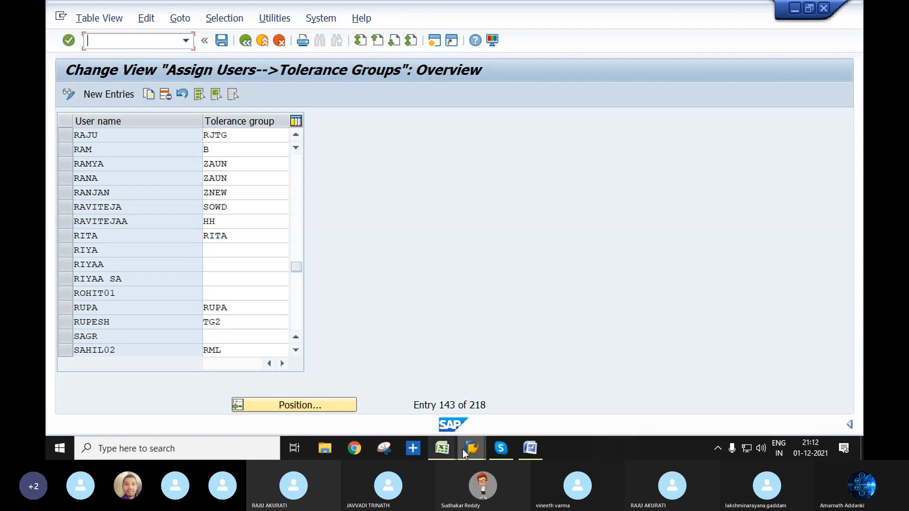
{"action": "mouse_move", "coordinate": [462, 450]}
{"action": "left_click", "coordinate": [438, 376]}
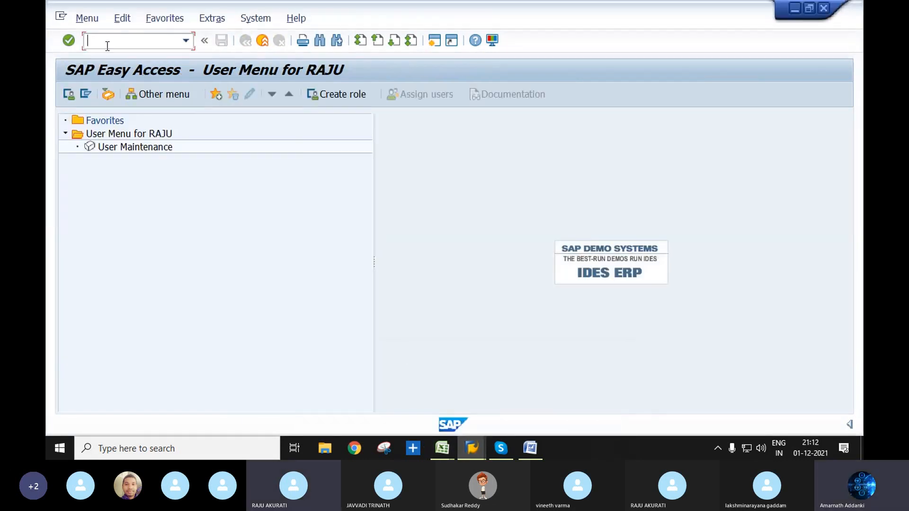
{"action": "type", "text": "O"}
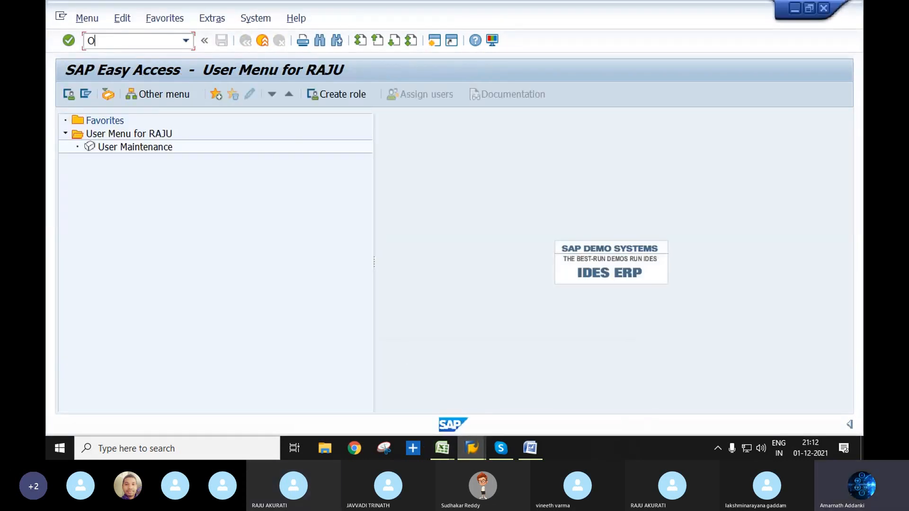
{"action": "type", "text": "BY6"}
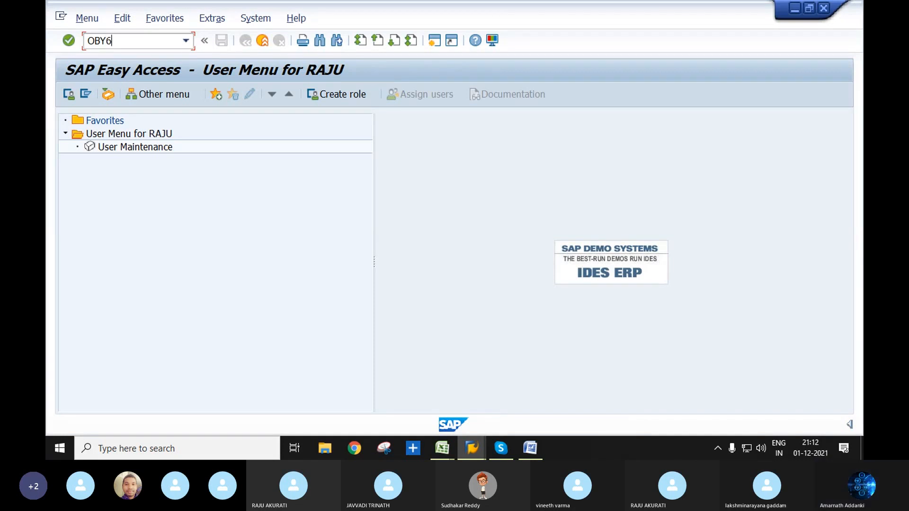
{"action": "key", "text": "Return"}
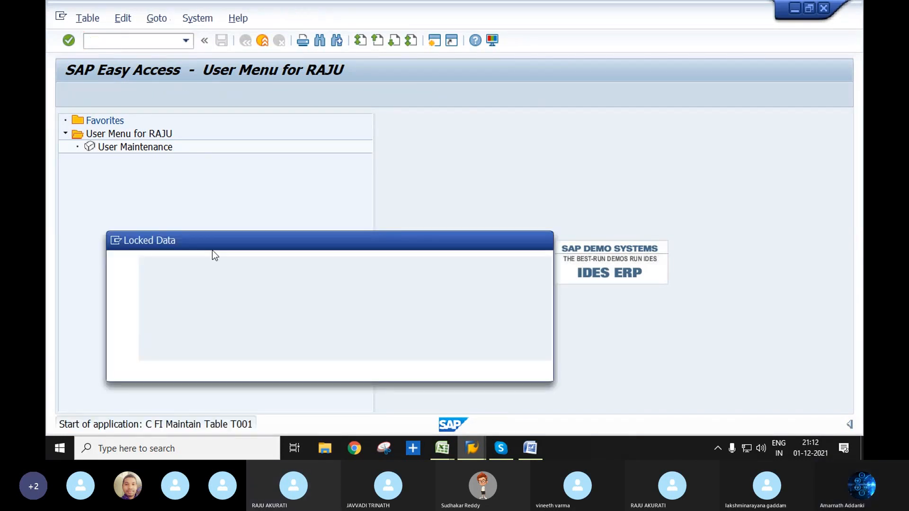
{"action": "left_click", "coordinate": [295, 369]}
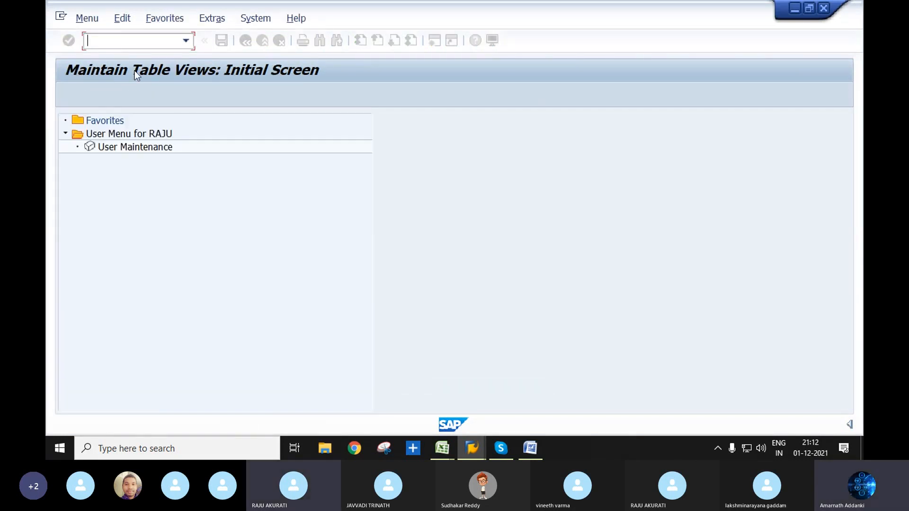
Step: List the lock entries of all users in client 800 with transaction SM12, leaving the user name filter empty
{"action": "type", "text": "SM"}
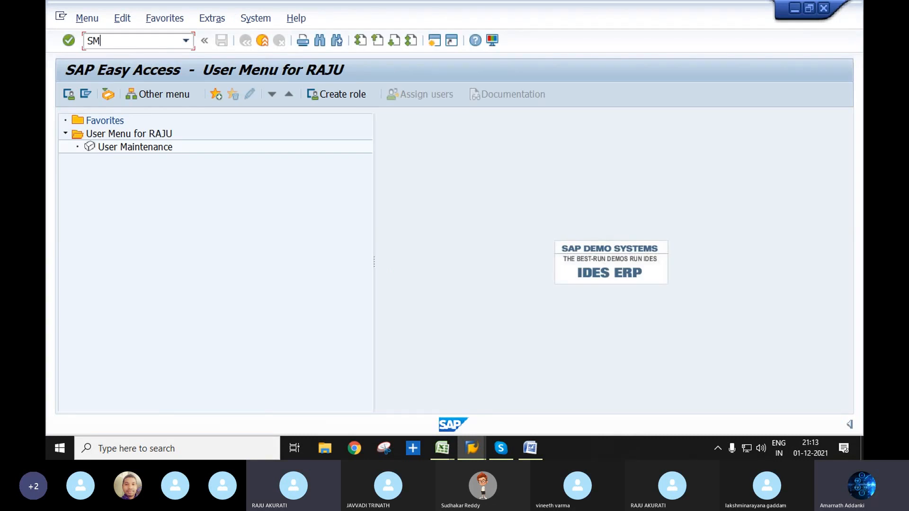
{"action": "type", "text": "12"}
{"action": "key", "text": "Return"}
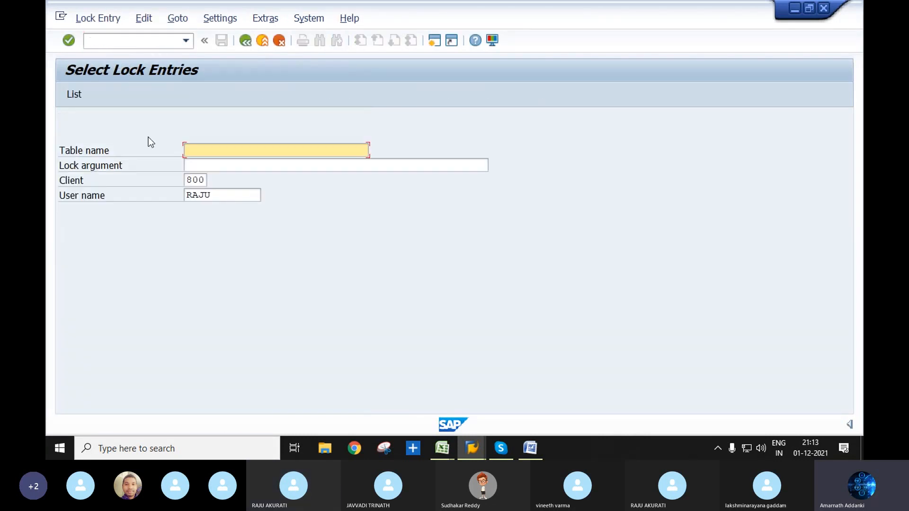
{"action": "double_click", "coordinate": [214, 196]}
{"action": "key", "text": "Delete"}
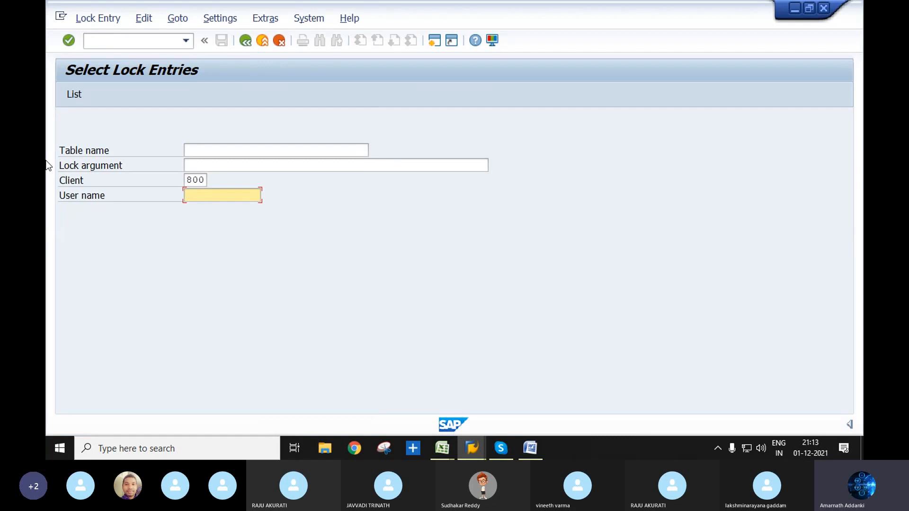
{"action": "key", "text": "F8"}
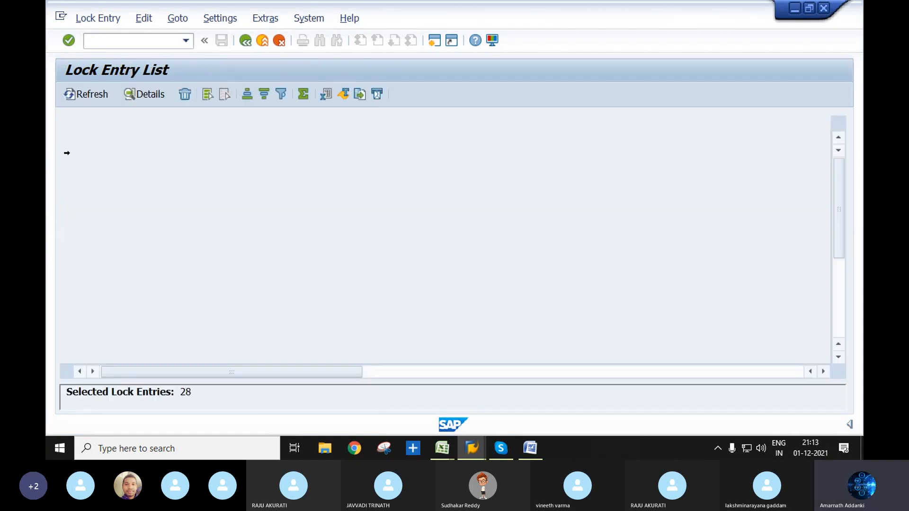
Step: Select all entries in the lock entry list and delete them
{"action": "left_click", "coordinate": [66, 124]}
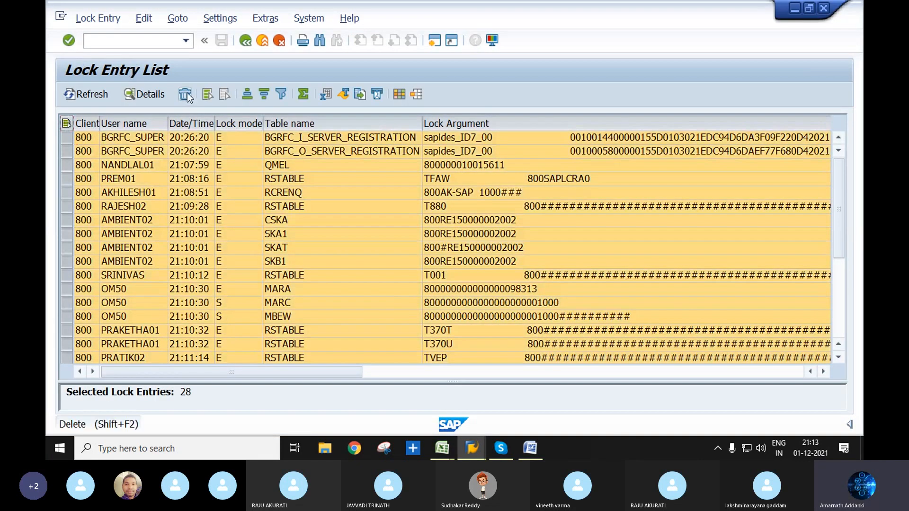
{"action": "left_click", "coordinate": [185, 95]}
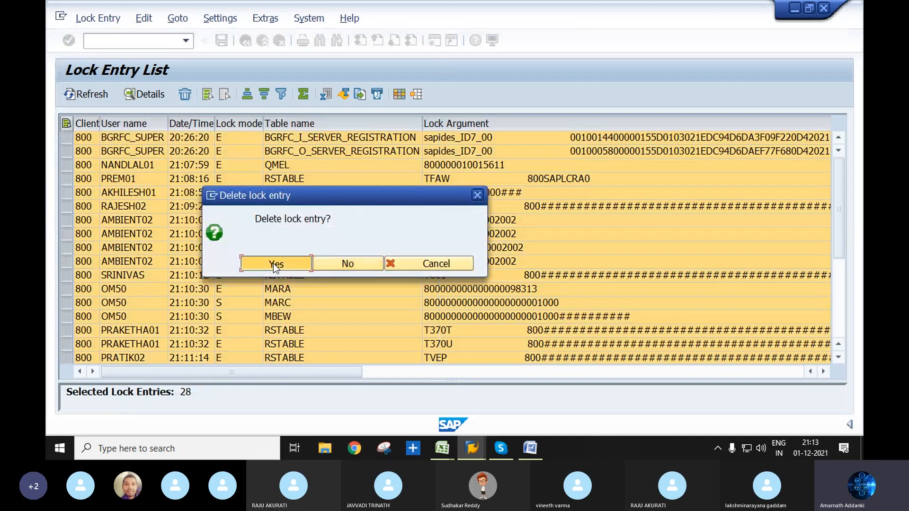
{"action": "left_click", "coordinate": [272, 265]}
{"action": "left_click", "coordinate": [428, 50]}
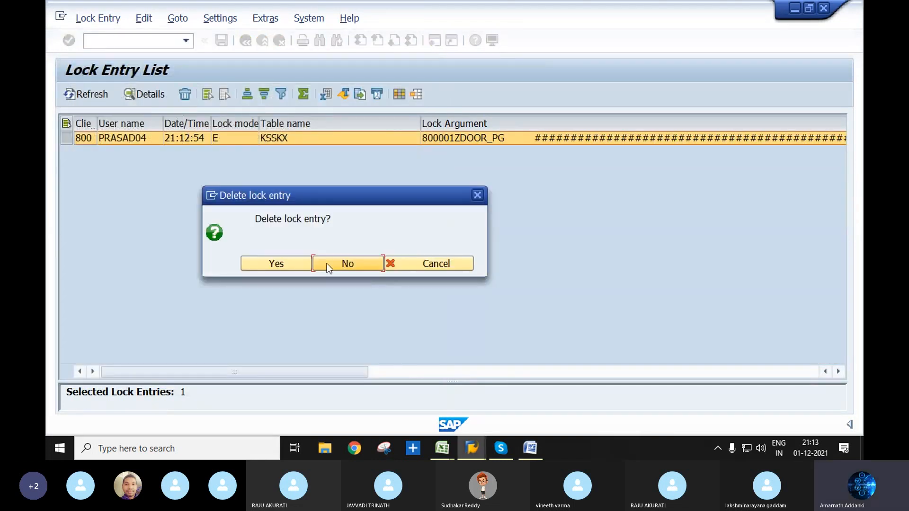
{"action": "left_click", "coordinate": [280, 264]}
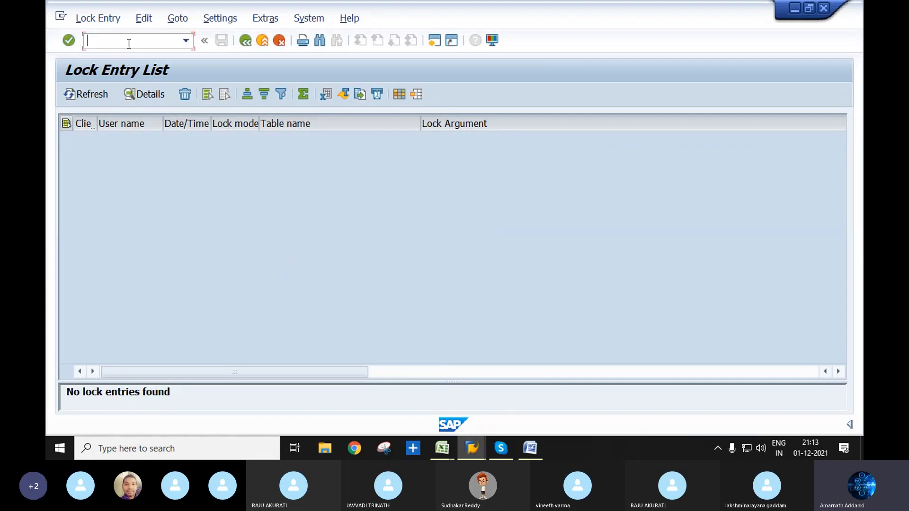
Step: Open the company code global data with transaction OBY6 and bring up the details of company code RAJT
{"action": "type", "text": "/NOB"}
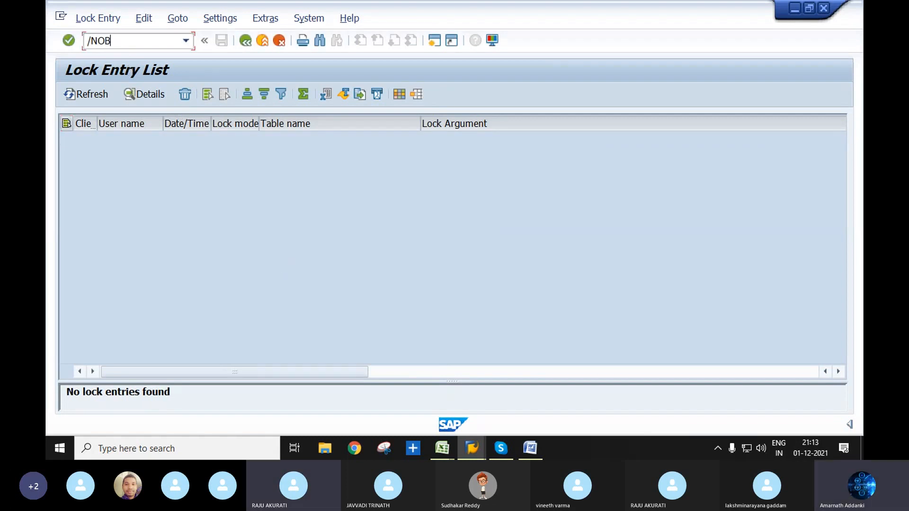
{"action": "type", "text": "YS"}
{"action": "key", "text": "Return"}
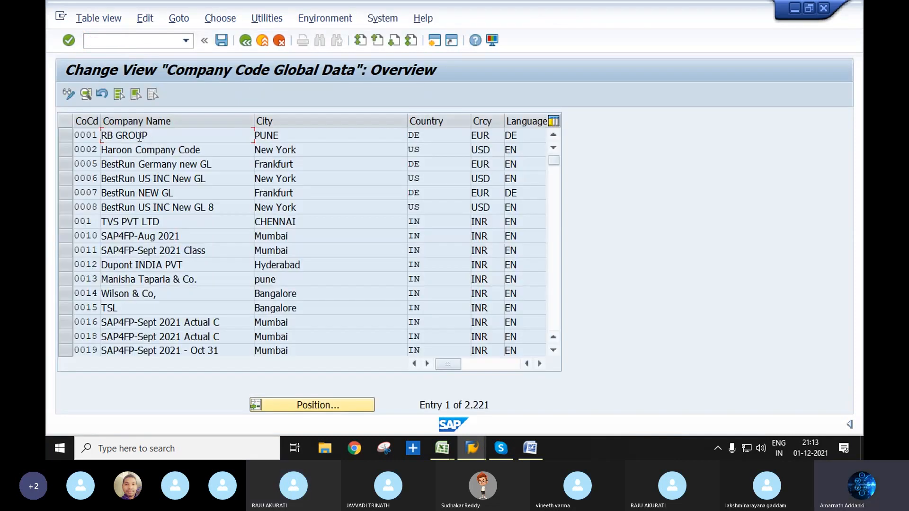
{"action": "left_click", "coordinate": [343, 402]}
{"action": "type", "text": "R"}
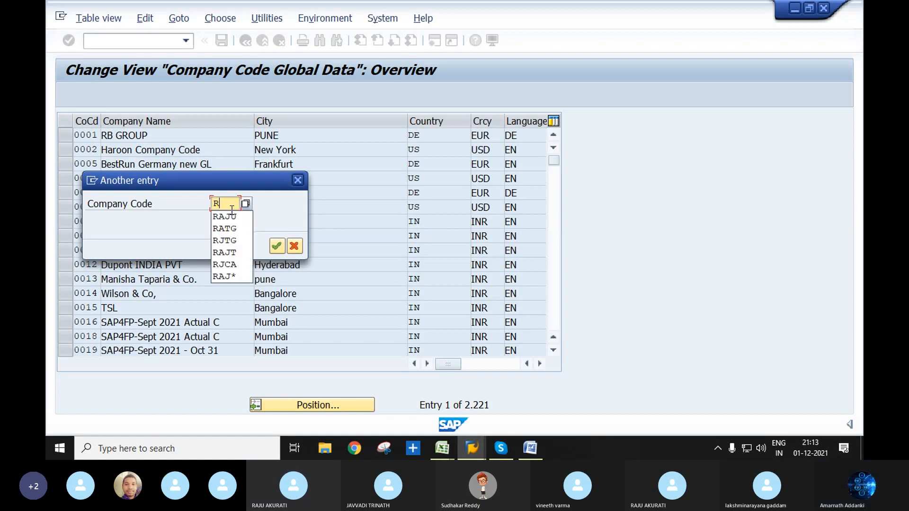
{"action": "type", "text": "A"}
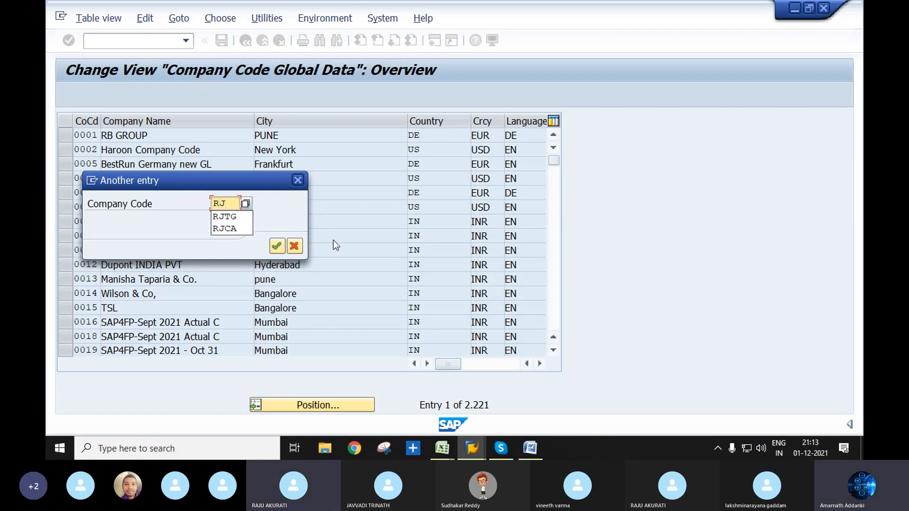
{"action": "type", "text": "JT"}
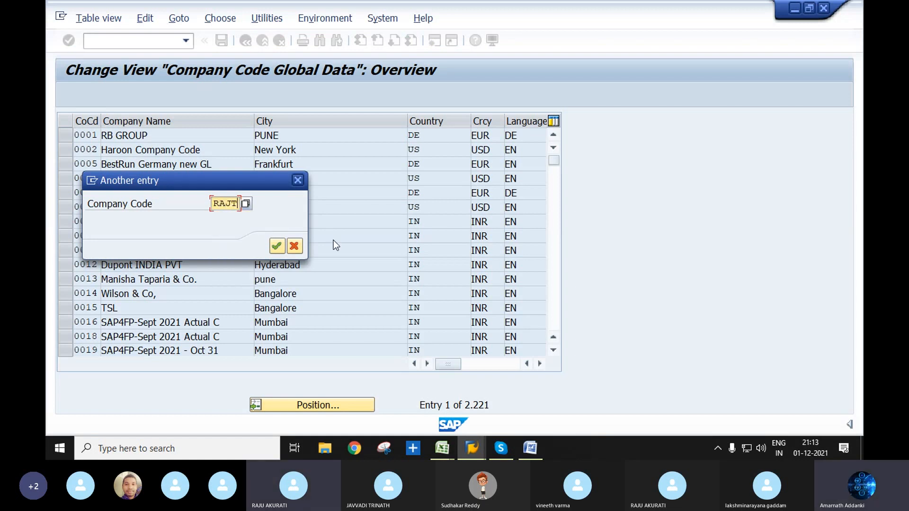
{"action": "left_click", "coordinate": [275, 246]}
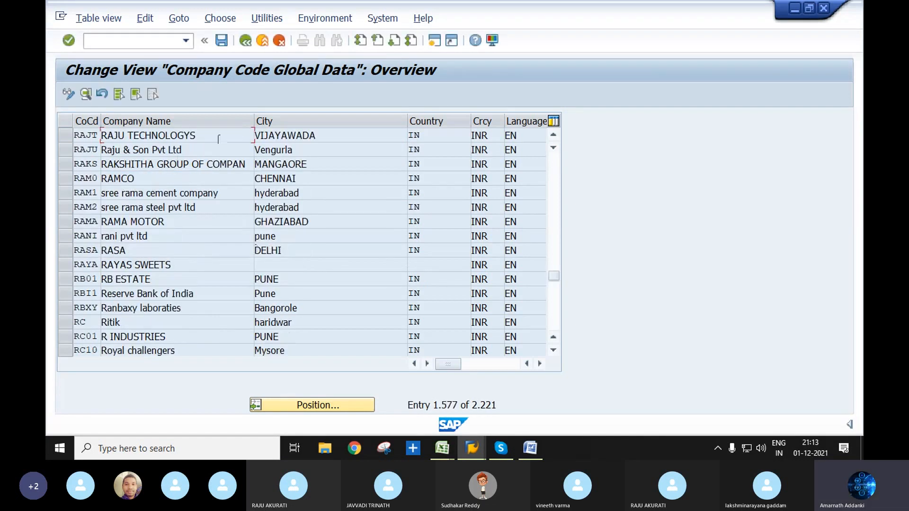
{"action": "double_click", "coordinate": [218, 136]}
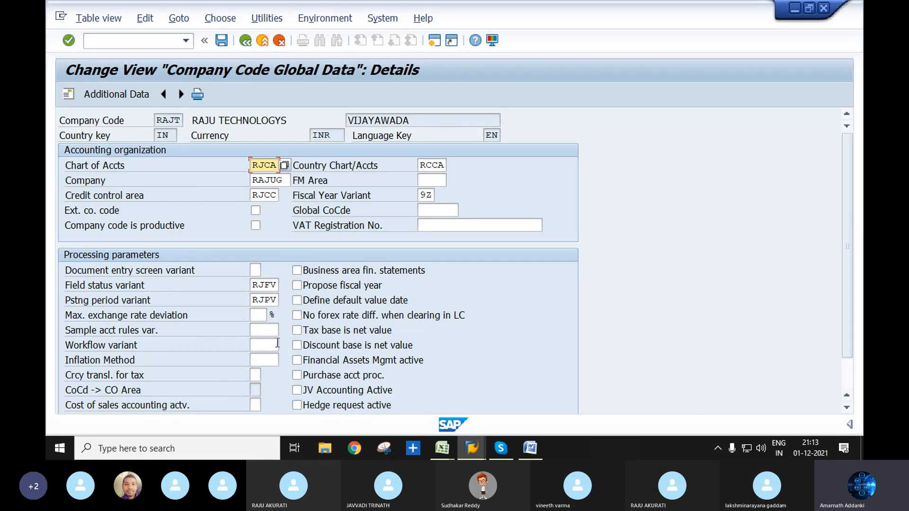
Step: Switch to the SAP session with the user assignments and try to assign tolerance group RJTG to the user in the first listed row
{"action": "mouse_move", "coordinate": [479, 450]}
{"action": "left_click", "coordinate": [507, 388]}
{"action": "left_click", "coordinate": [240, 137]}
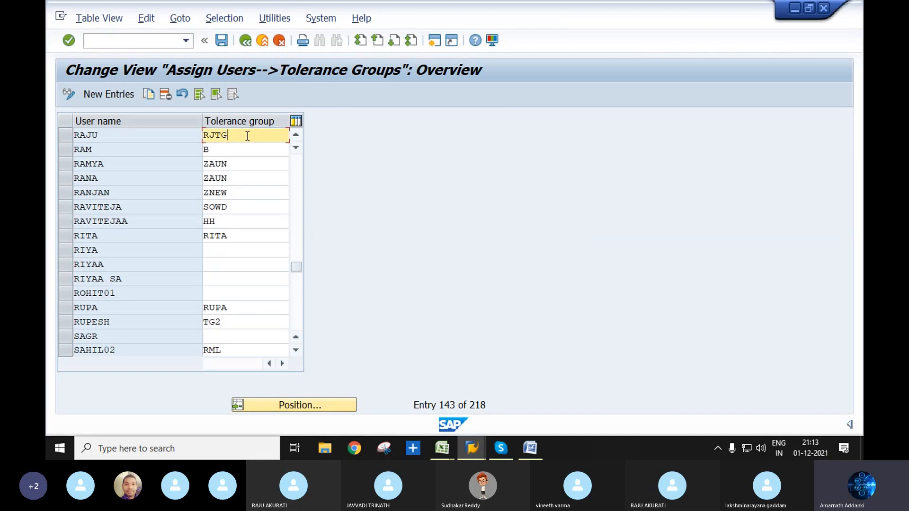
{"action": "key", "text": "Return"}
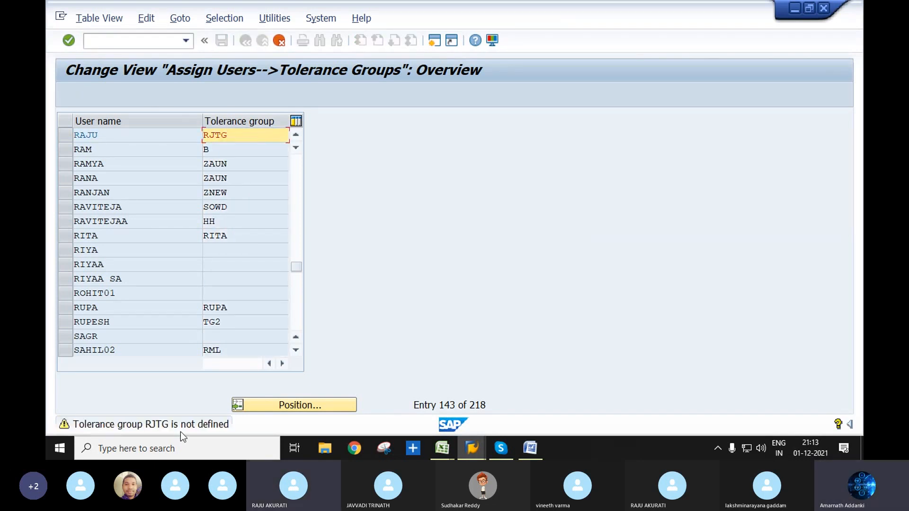
Step: Try tolerance group RATG for the same user, and discard the pending assignment
{"action": "left_click", "coordinate": [245, 133]}
{"action": "key", "text": "BackSpace"}
{"action": "key", "text": "BackSpace"}
{"action": "key", "text": "BackSpace"}
{"action": "type", "text": "ATG"}
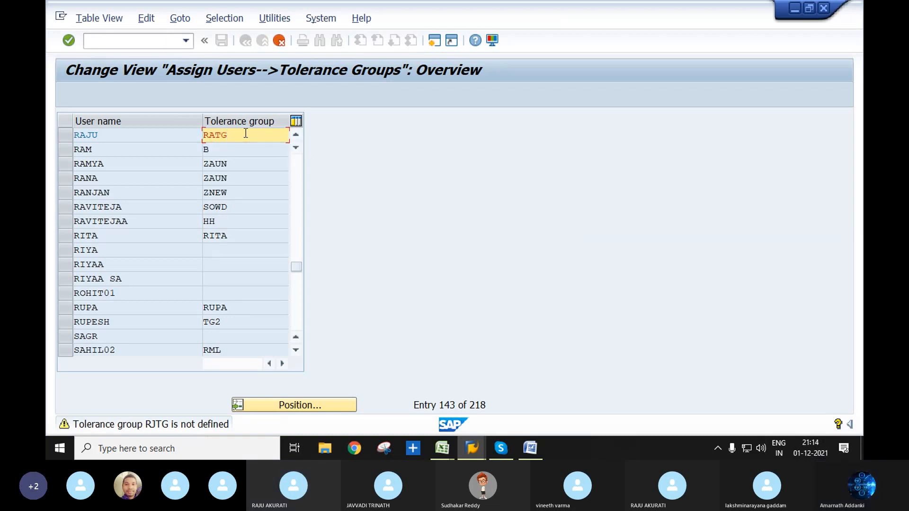
{"action": "key", "text": "Return"}
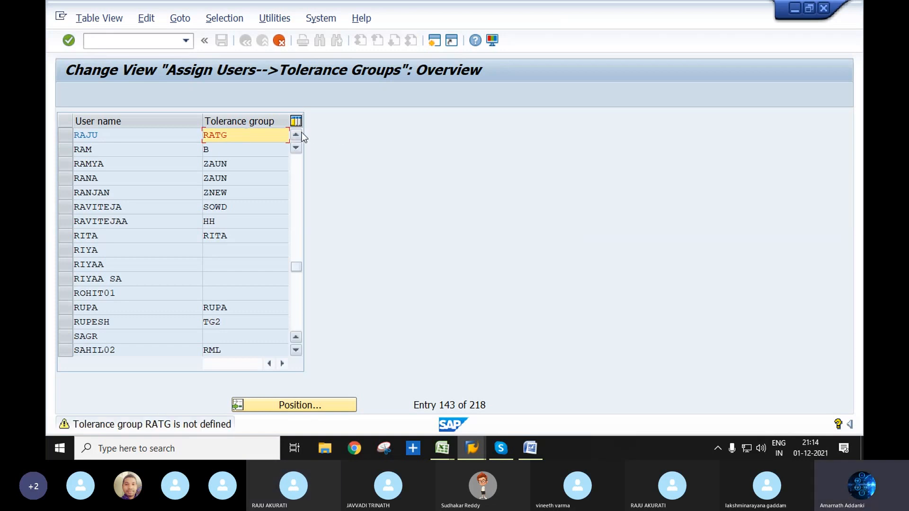
{"action": "left_click", "coordinate": [279, 42]}
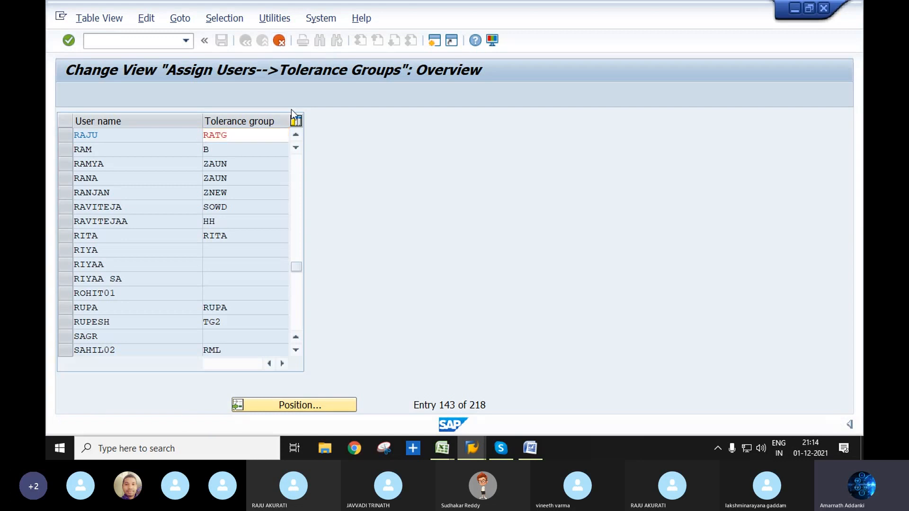
{"action": "left_click", "coordinate": [276, 255]}
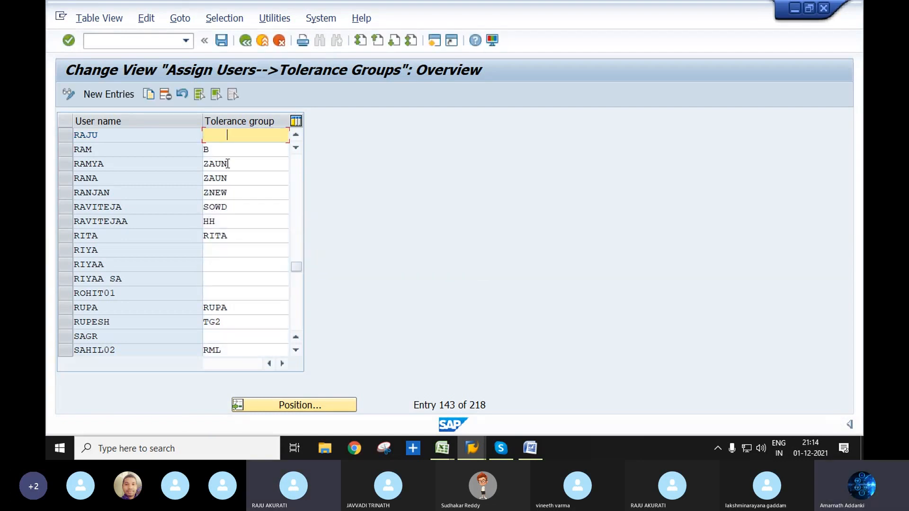
Step: Try to leave the user assignment overview while saving the changes, and cancel the customizing request prompt
{"action": "left_click", "coordinate": [246, 39]}
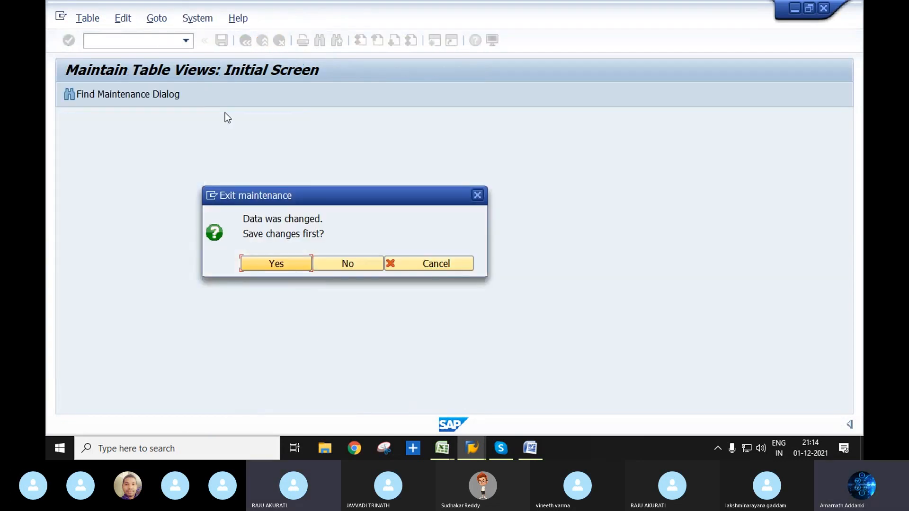
{"action": "left_click", "coordinate": [288, 260]}
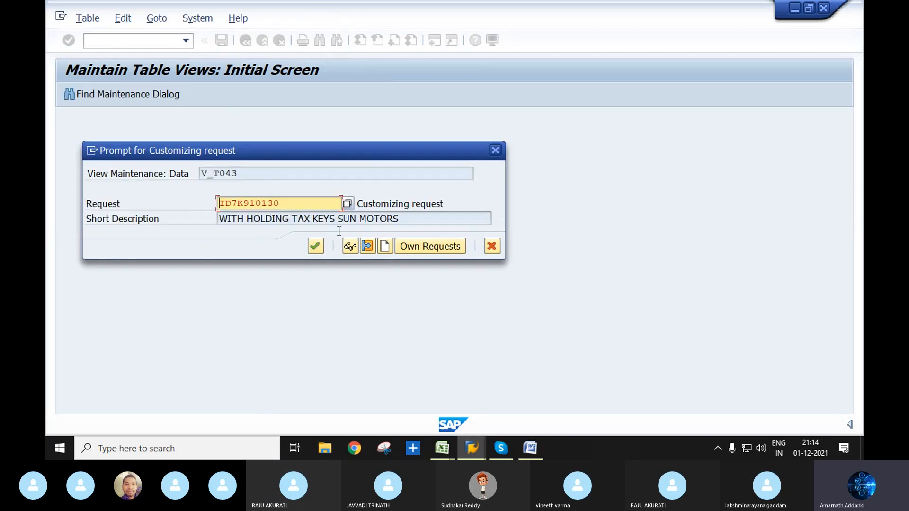
{"action": "left_click", "coordinate": [492, 246]}
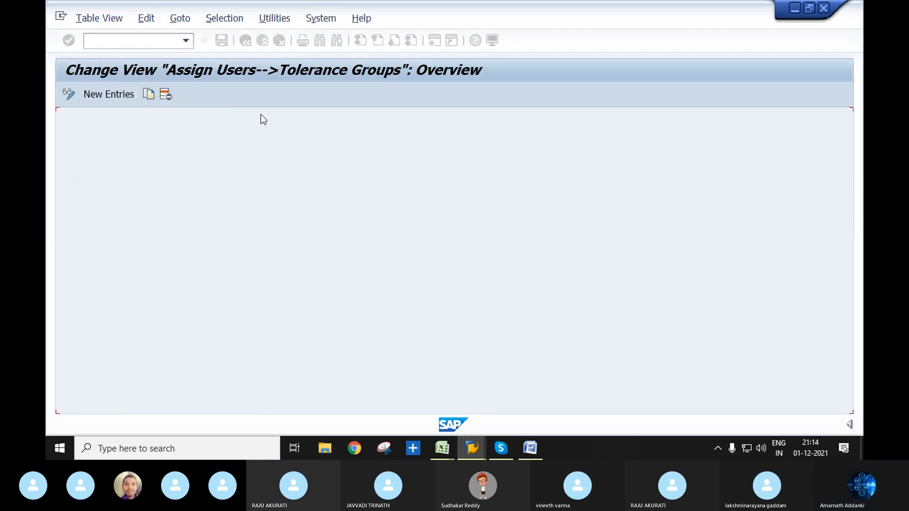
Step: Open the FI tolerance groups for users overview with transaction OBA4
{"action": "left_click", "coordinate": [135, 41]}
{"action": "type", "text": "/NOBA4"}
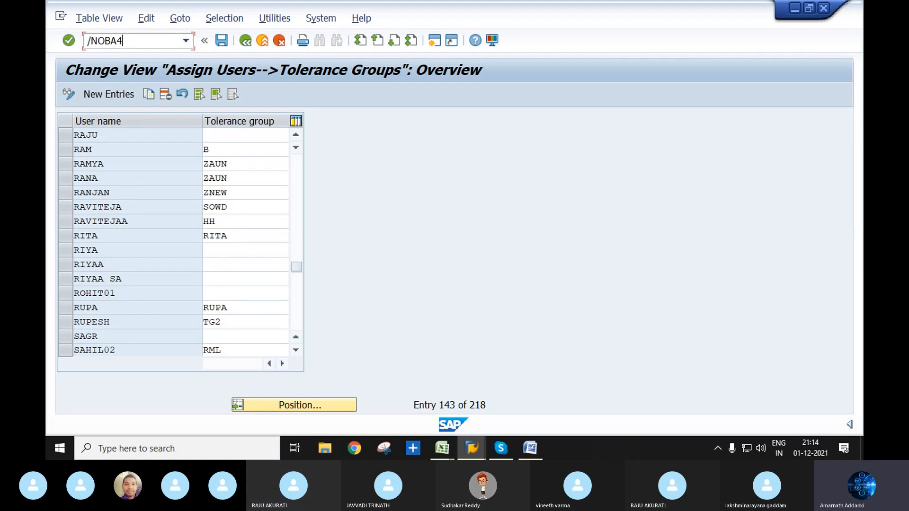
{"action": "key", "text": "Return"}
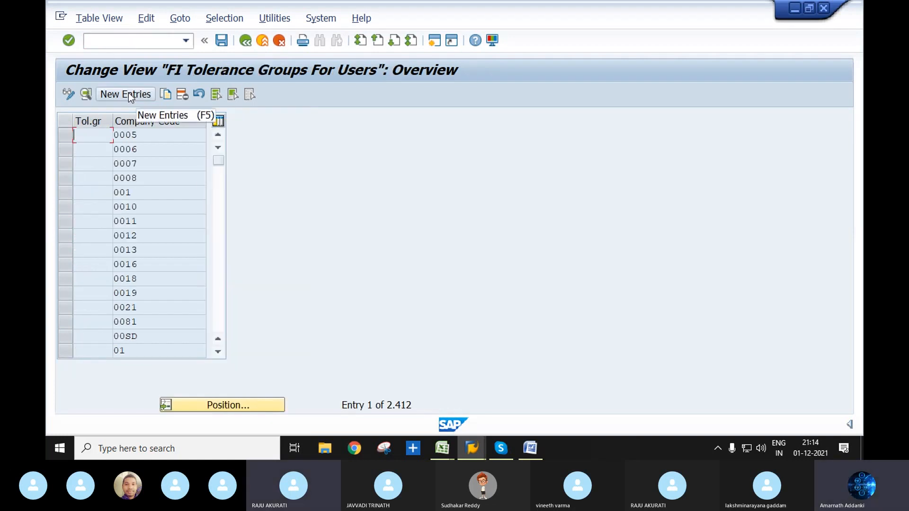
Step: Try to create a new tolerance group entry for company code RAJT with a blank group, and discard the entry
{"action": "left_click", "coordinate": [129, 94]}
{"action": "type", "text": "RJ"}
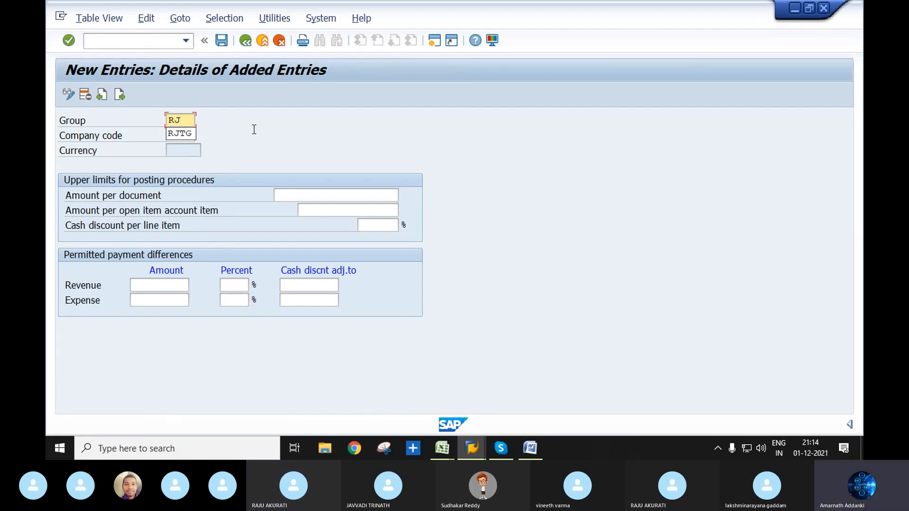
{"action": "key", "text": "BackSpace"}
{"action": "key", "text": "BackSpace"}
{"action": "key", "text": "Tab"}
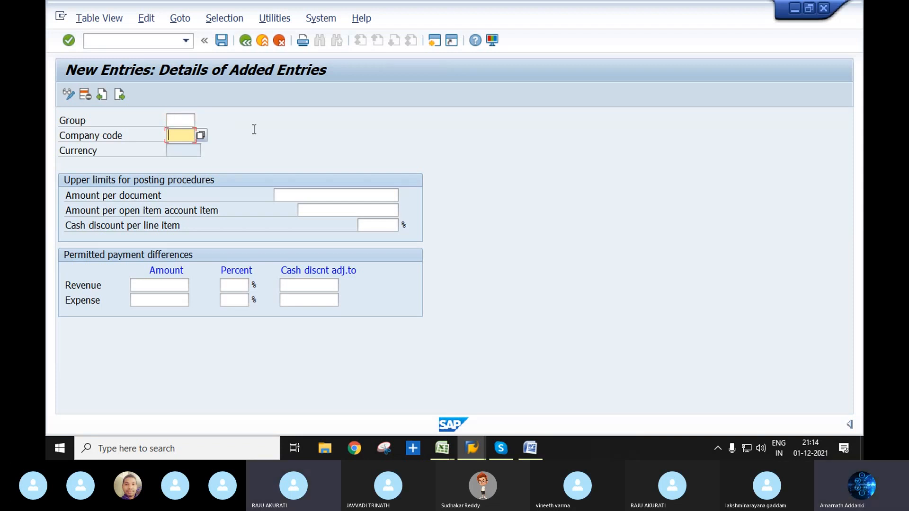
{"action": "type", "text": "RAJT"}
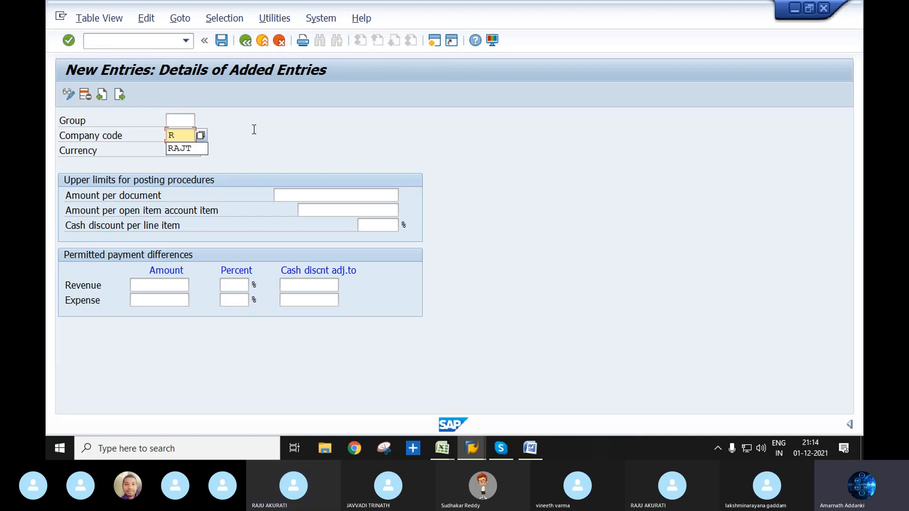
{"action": "key", "text": "Tab"}
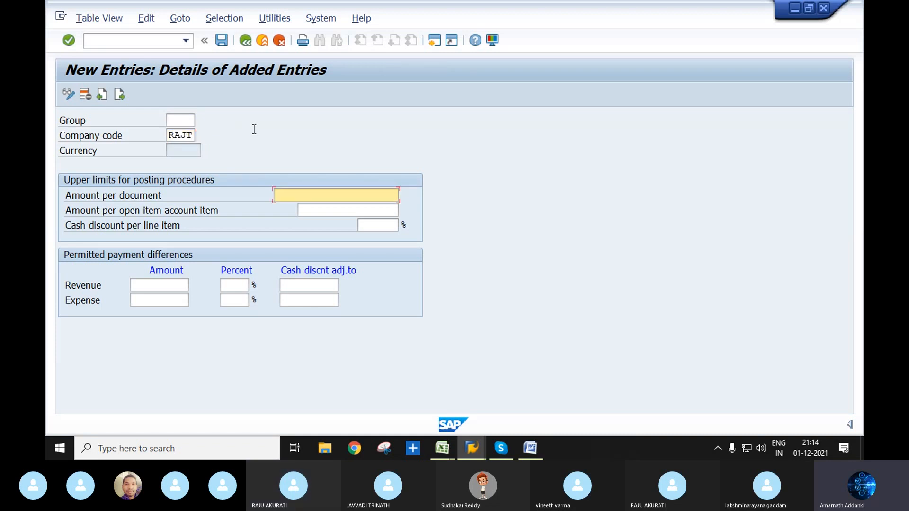
{"action": "left_click", "coordinate": [187, 135]}
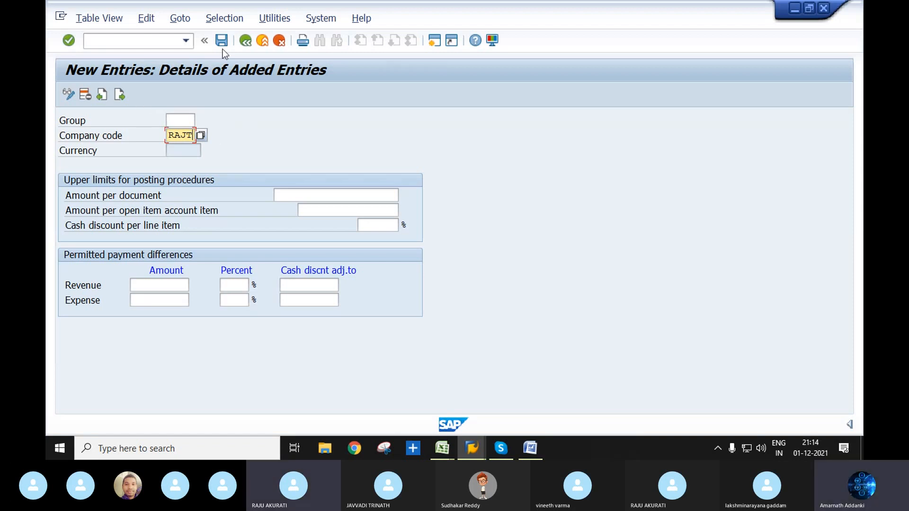
{"action": "left_click", "coordinate": [247, 41]}
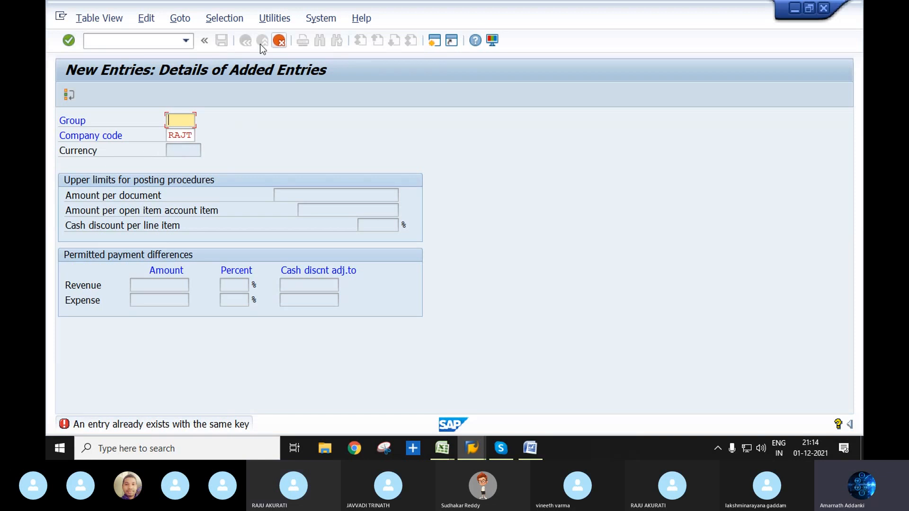
{"action": "left_click", "coordinate": [279, 40]}
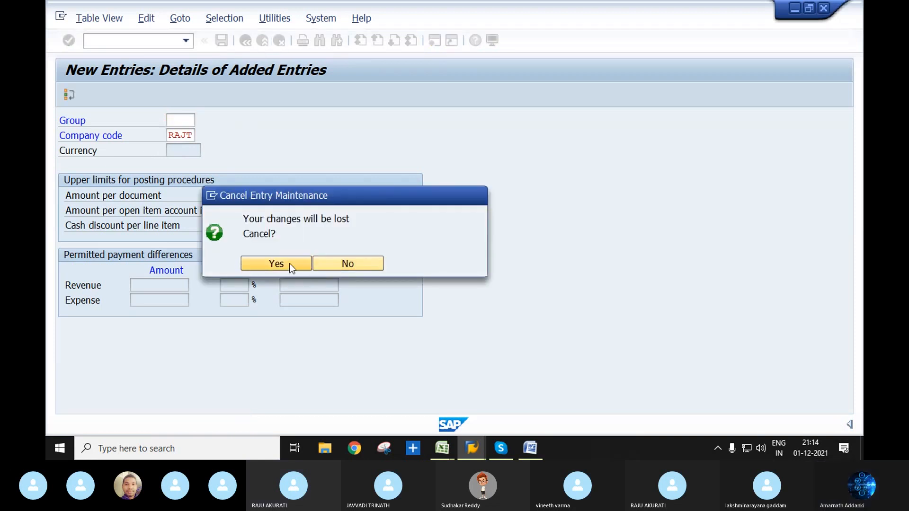
{"action": "left_click", "coordinate": [289, 263]}
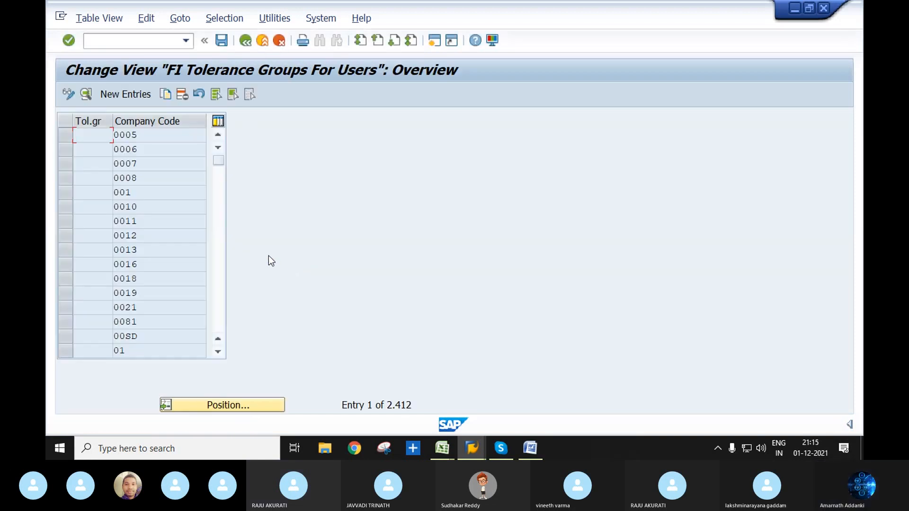
Step: Locate company code 2627 with a blank group in the tolerance group list and look through the entries around it
{"action": "left_click", "coordinate": [222, 404]}
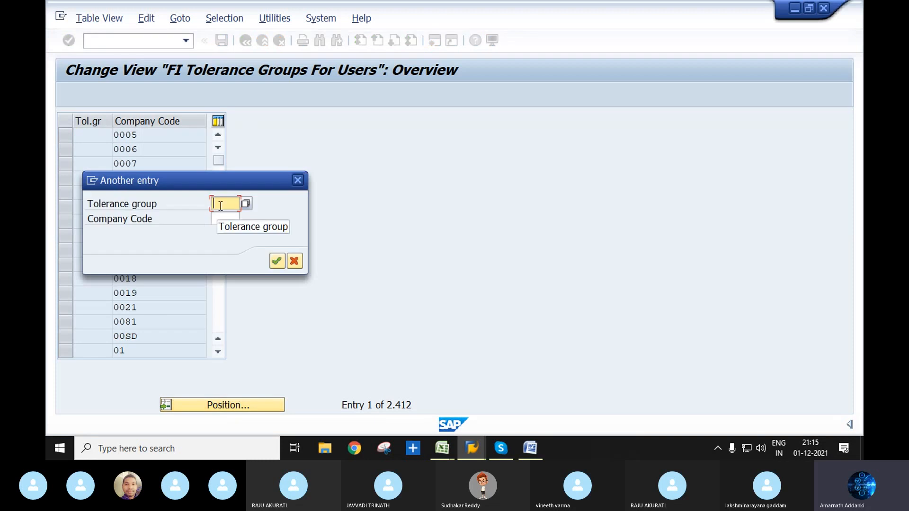
{"action": "left_click", "coordinate": [220, 219]}
{"action": "type", "text": "2"}
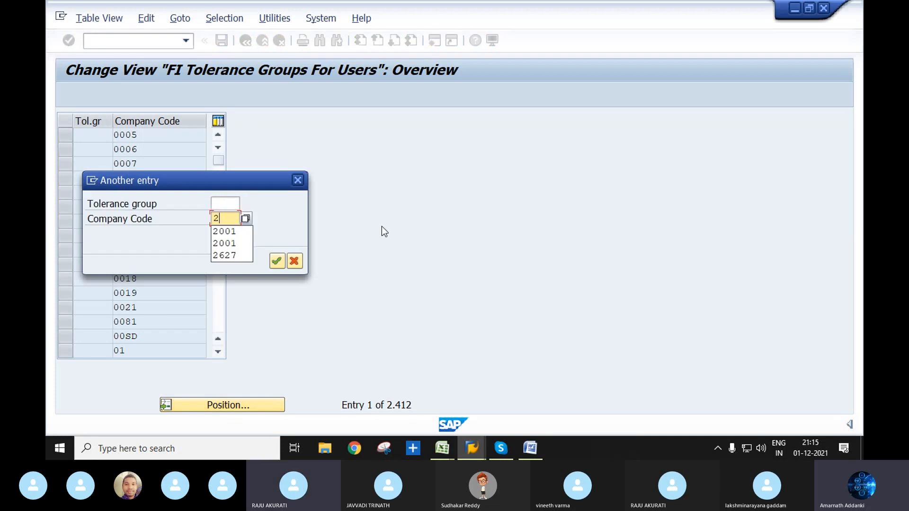
{"action": "type", "text": "627"}
{"action": "key", "text": "Return"}
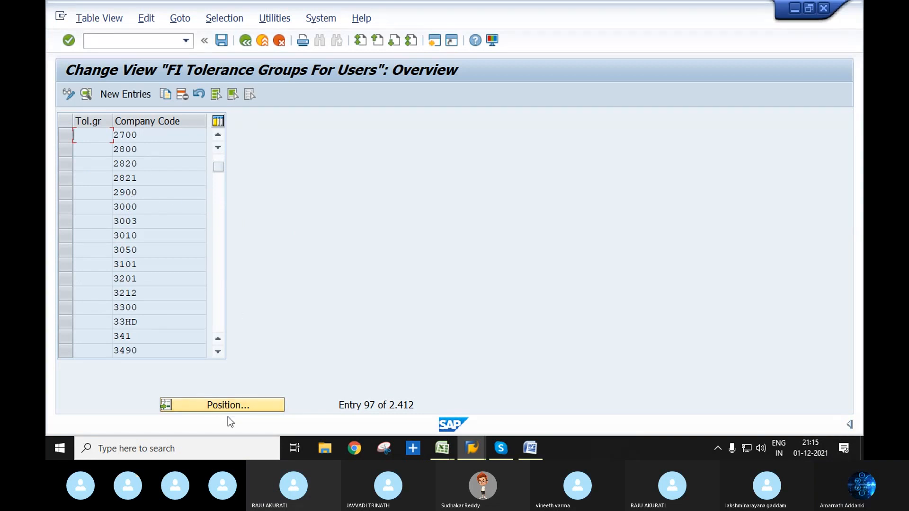
{"action": "scroll", "coordinate": [135, 235], "scroll_direction": "down", "scroll_amount": 18}
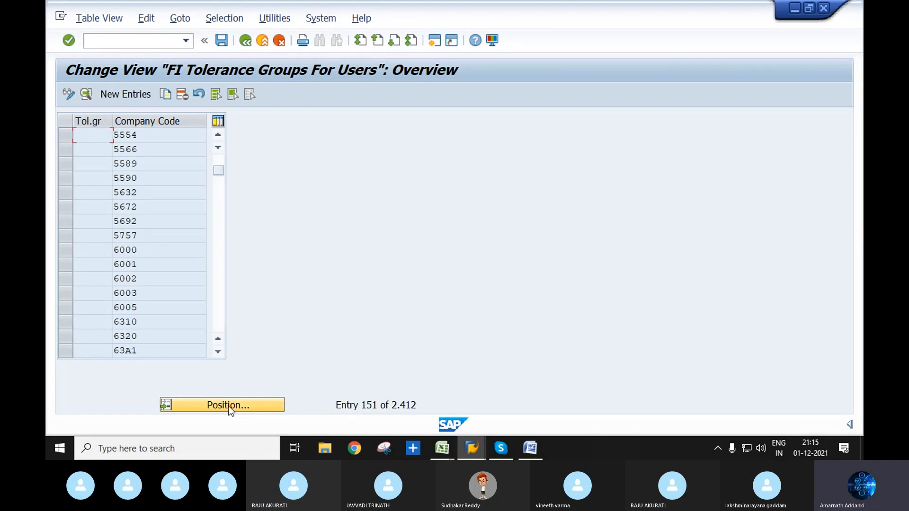
{"action": "scroll", "coordinate": [161, 322], "scroll_direction": "up", "scroll_amount": 11}
{"action": "scroll", "coordinate": [153, 328], "scroll_direction": "up", "scroll_amount": 15}
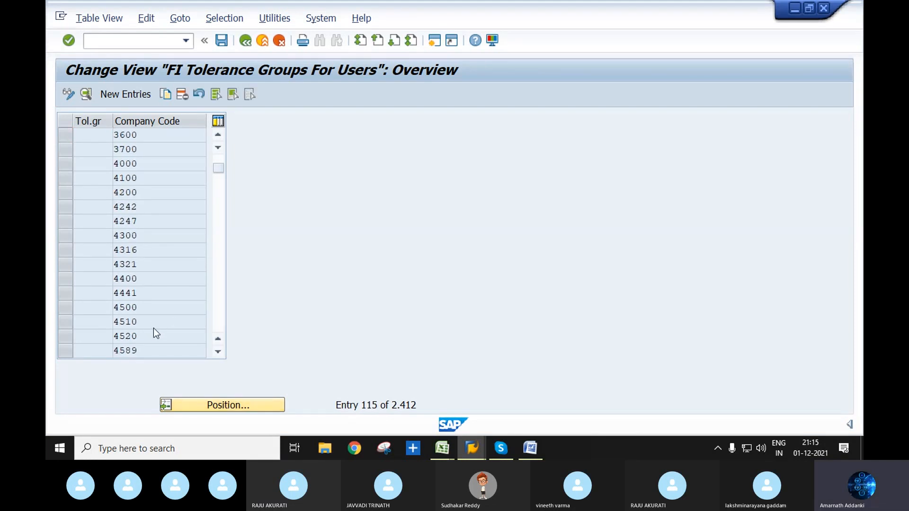
Step: Position the tolerance group list on company code 2627 again and check the entries just above that position
{"action": "left_click", "coordinate": [206, 402]}
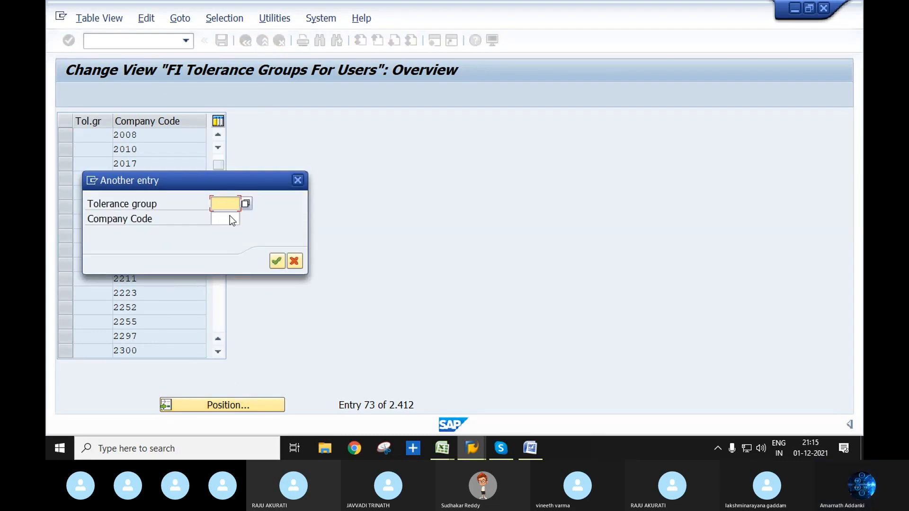
{"action": "left_click", "coordinate": [223, 218]}
{"action": "type", "text": "2627"}
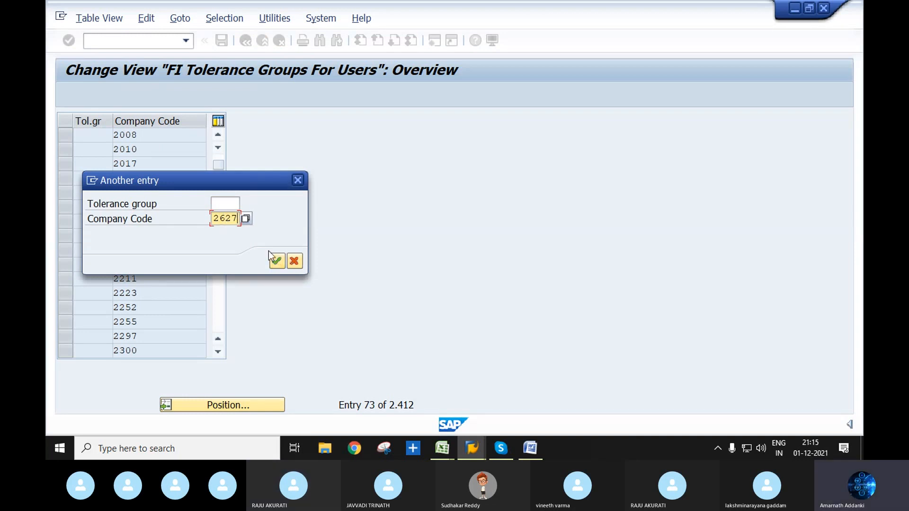
{"action": "key", "text": "Return"}
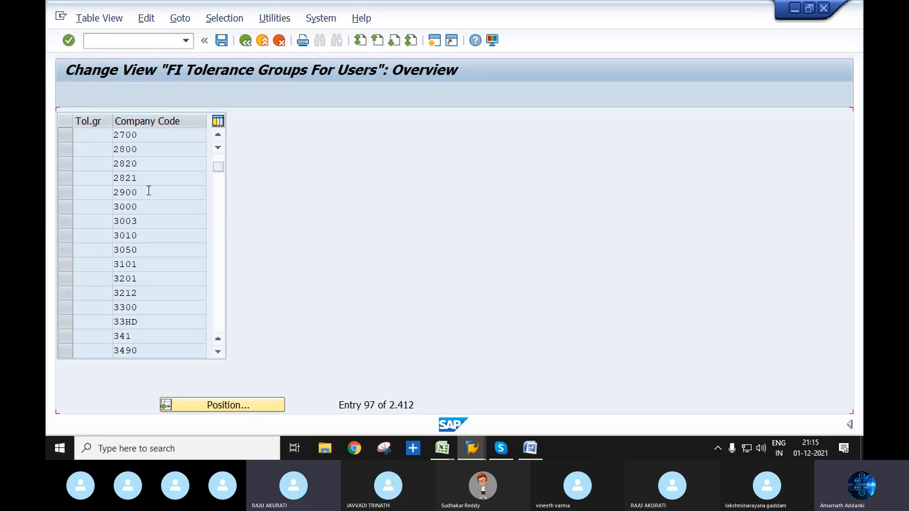
{"action": "scroll", "coordinate": [148, 190], "scroll_direction": "up", "scroll_amount": 4}
{"action": "scroll", "coordinate": [134, 205], "scroll_direction": "up", "scroll_amount": 1}
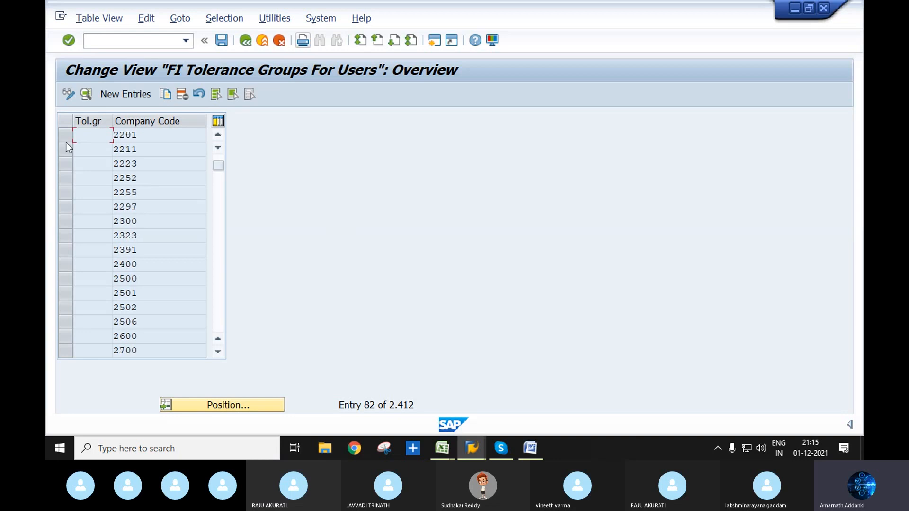
Step: Open the assignment of users to tolerance groups with transaction OB57 and position the list on the user's own entry
{"action": "left_click", "coordinate": [125, 42]}
{"action": "type", "text": "/NOB"}
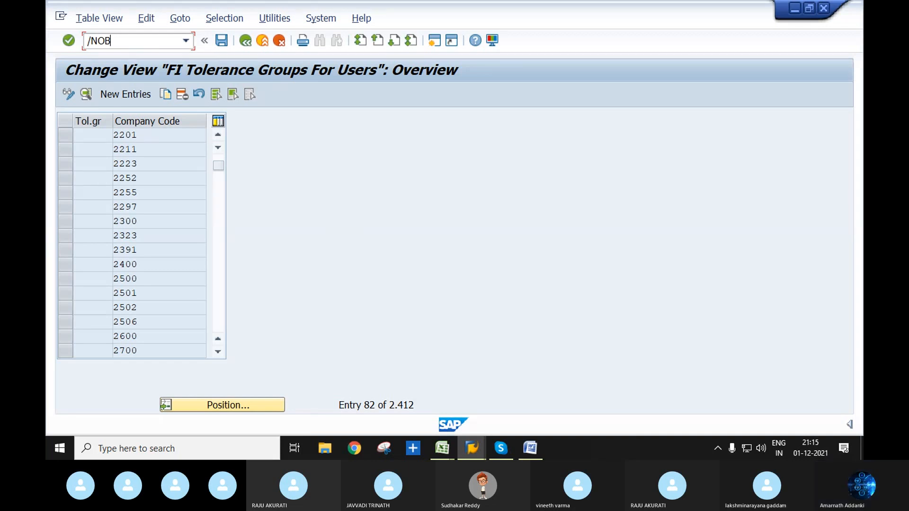
{"action": "type", "text": "57"}
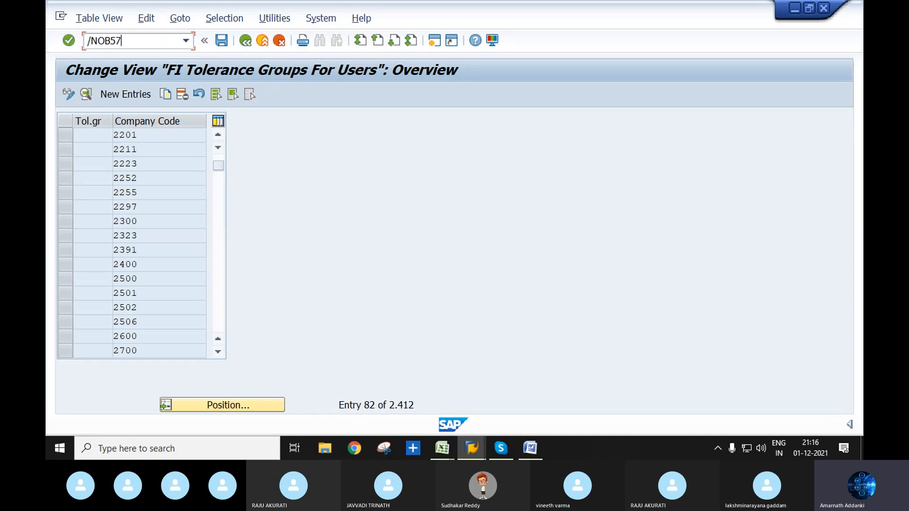
{"action": "key", "text": "Return"}
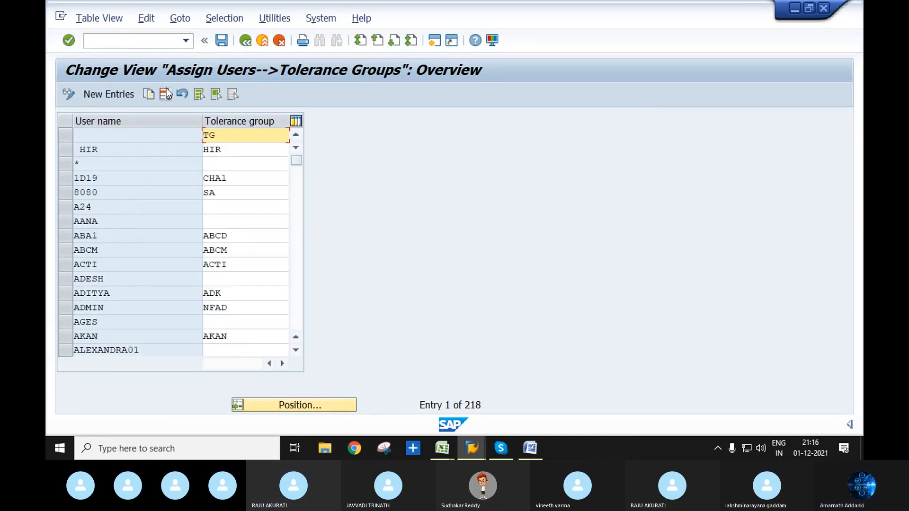
{"action": "left_click", "coordinate": [316, 403]}
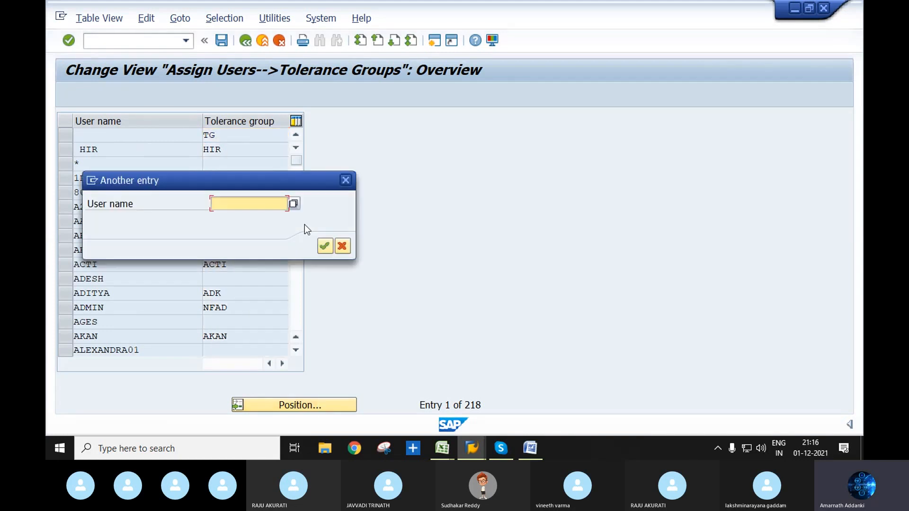
{"action": "type", "text": "RA"}
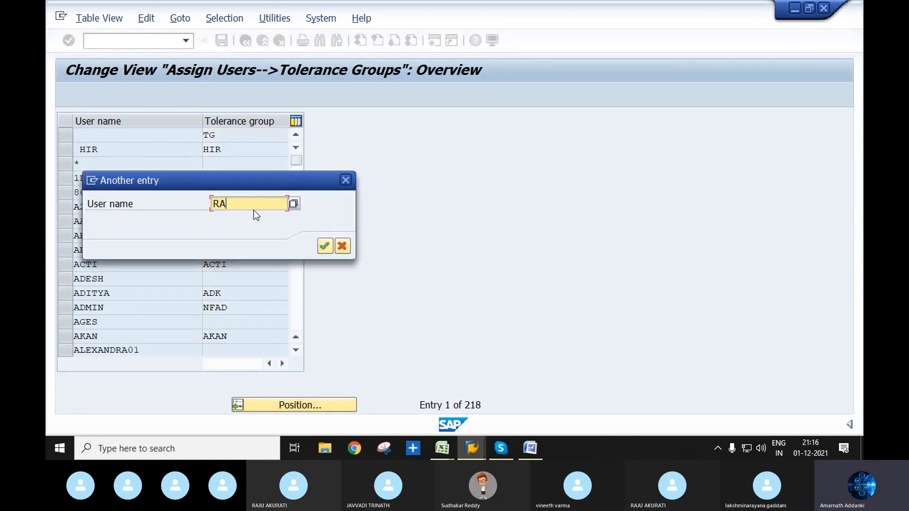
{"action": "left_click", "coordinate": [242, 229]}
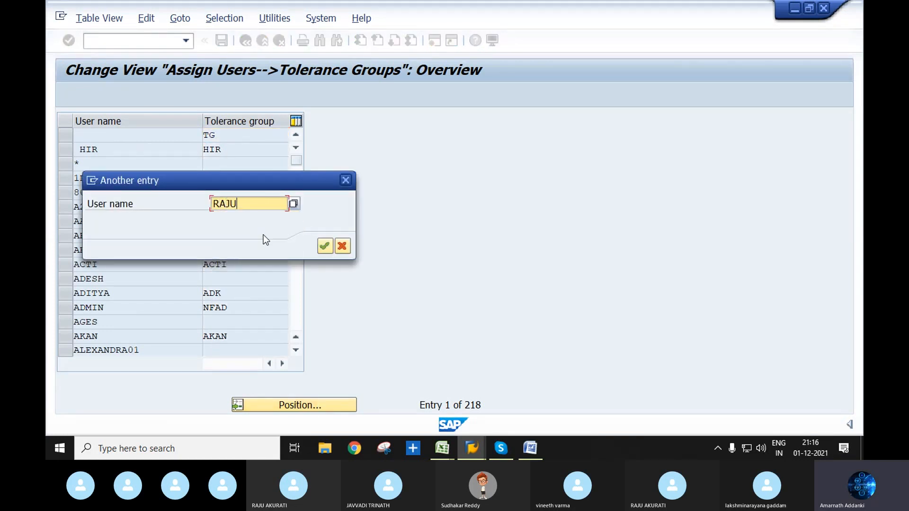
{"action": "left_click", "coordinate": [327, 248]}
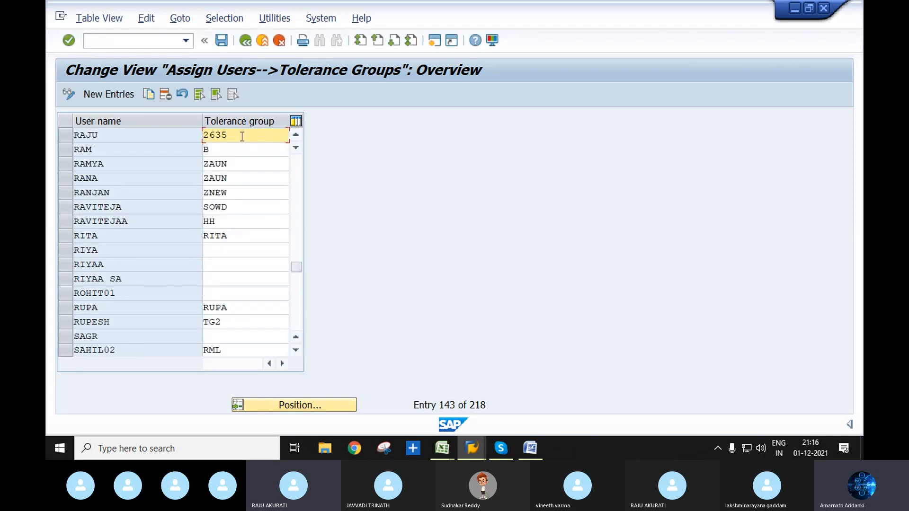
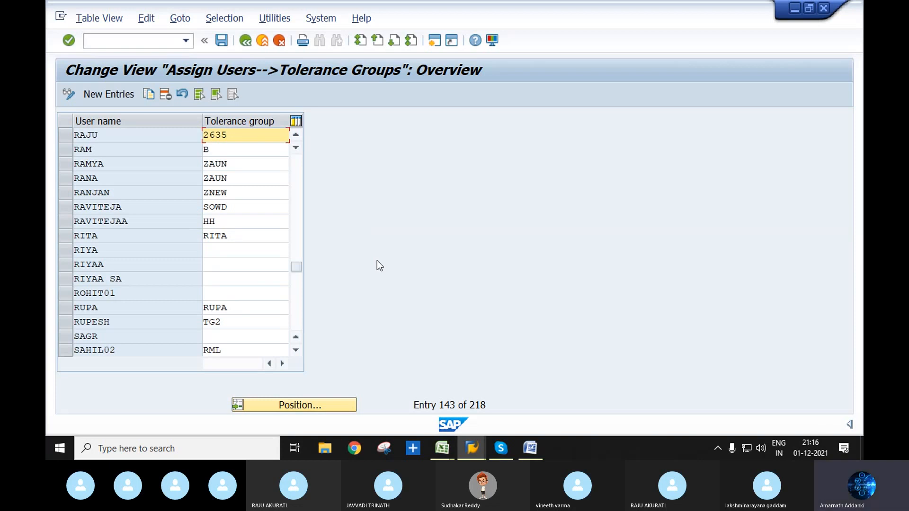
{"action": "scroll", "coordinate": [377, 261], "scroll_direction": "up", "scroll_amount": 1}
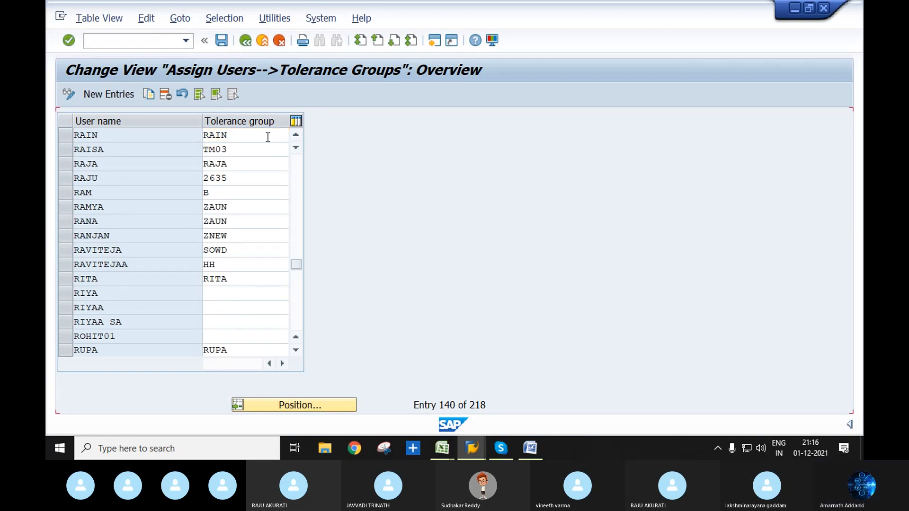
{"action": "scroll", "coordinate": [266, 137], "scroll_direction": "up", "scroll_amount": 1}
{"action": "left_click", "coordinate": [154, 40]}
{"action": "type", "text": "/NOBA"}
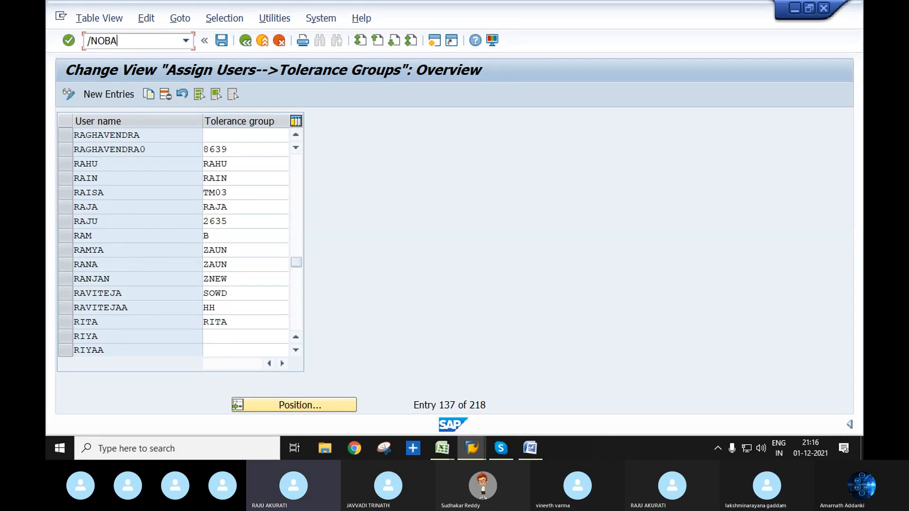
{"action": "type", "text": "7"}
{"action": "key", "text": "Return"}
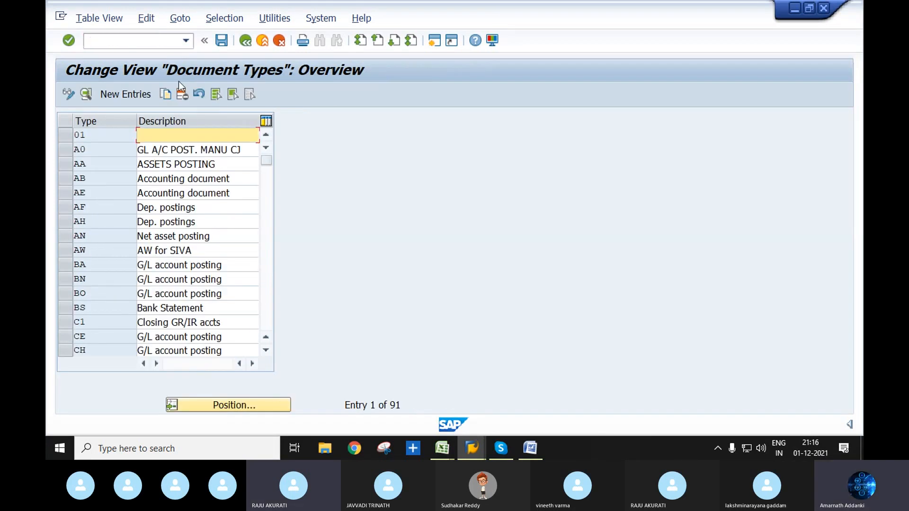
Step: Open the FI tolerance groups for users with transaction OBA4 and position the list on tolerance group 2635
{"action": "left_click", "coordinate": [141, 40]}
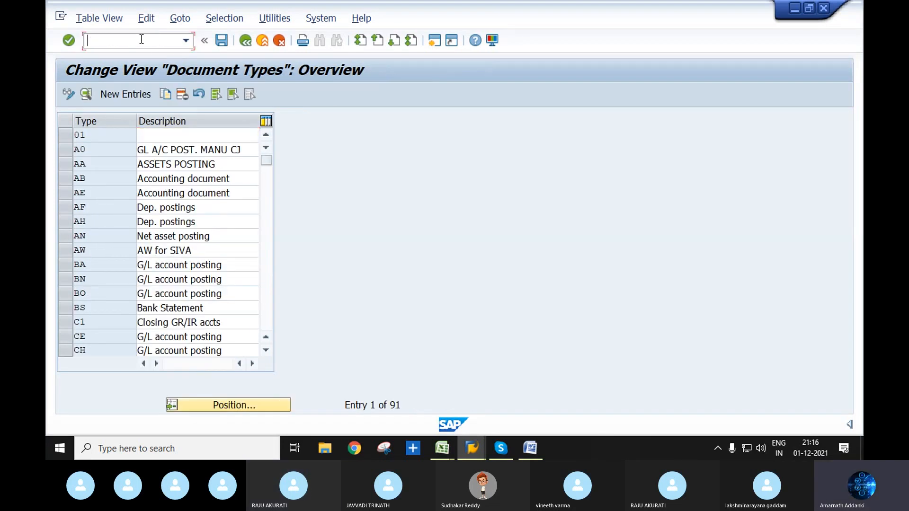
{"action": "type", "text": "/NOBA"}
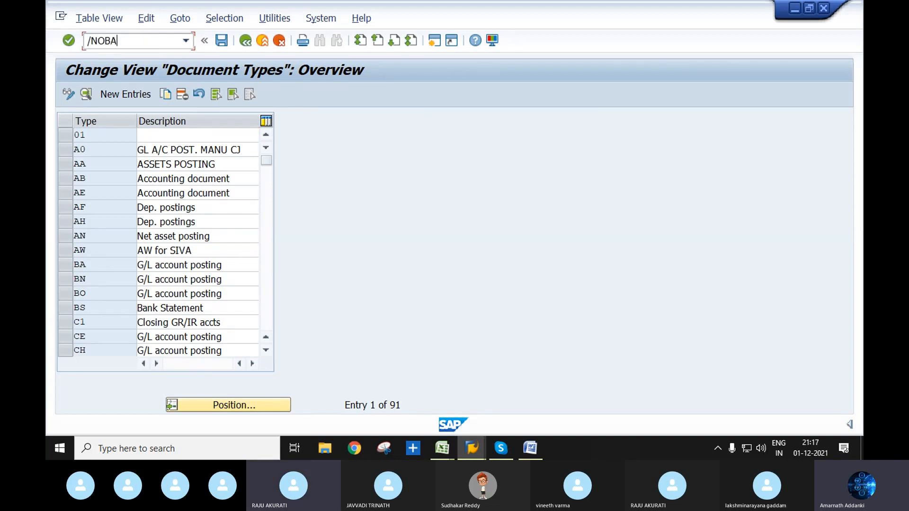
{"action": "key", "text": "Return"}
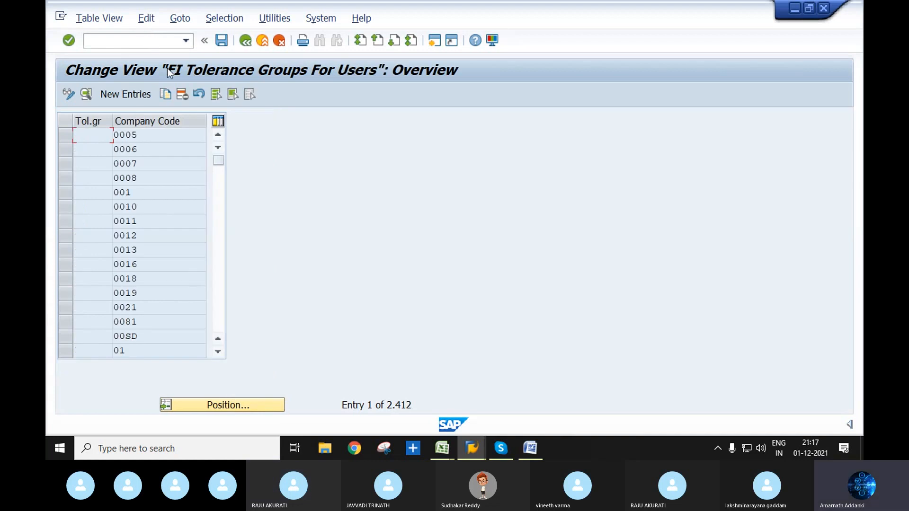
{"action": "left_click", "coordinate": [228, 406]}
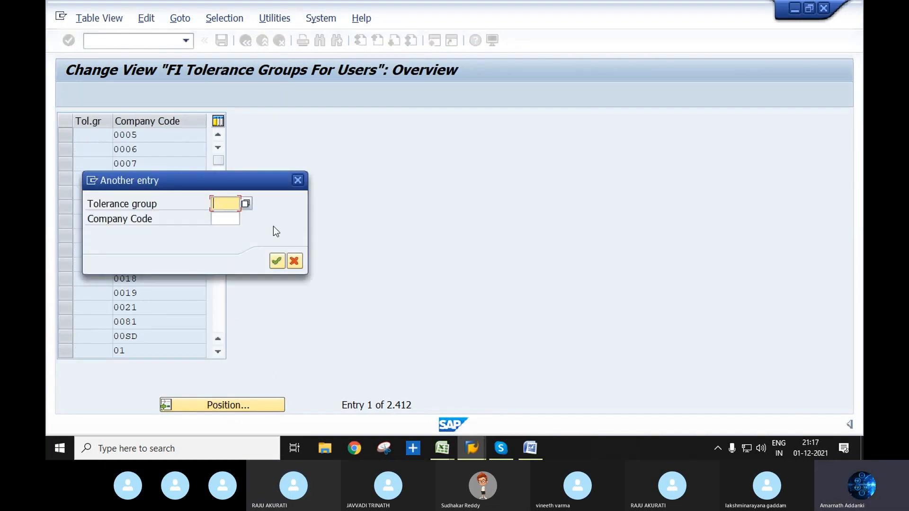
{"action": "type", "text": "2635"}
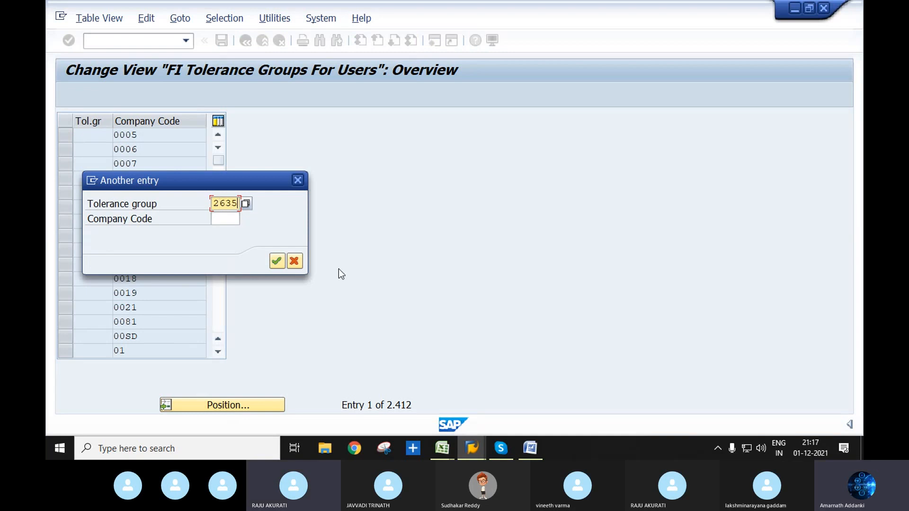
{"action": "left_click", "coordinate": [276, 261]}
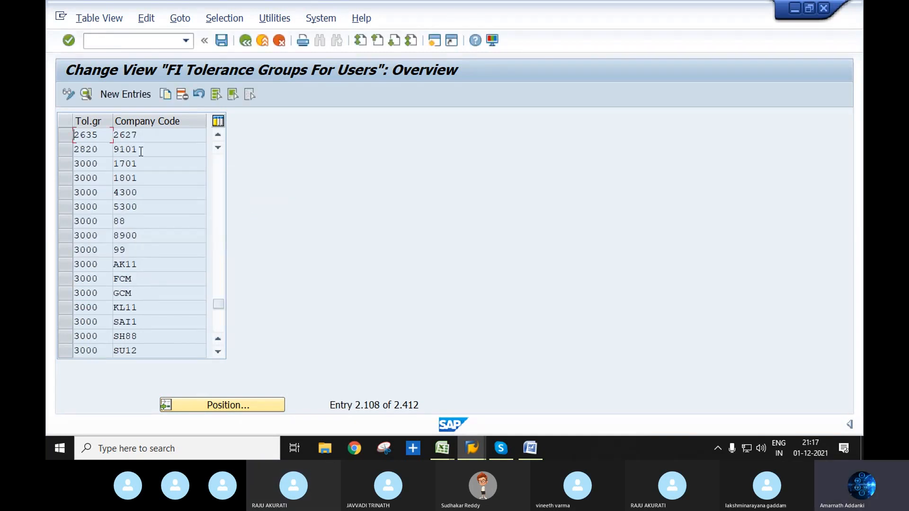
Step: Delete the entry for tolerance group 2635 with company code 2627 from the tolerance group list
{"action": "left_click", "coordinate": [66, 135]}
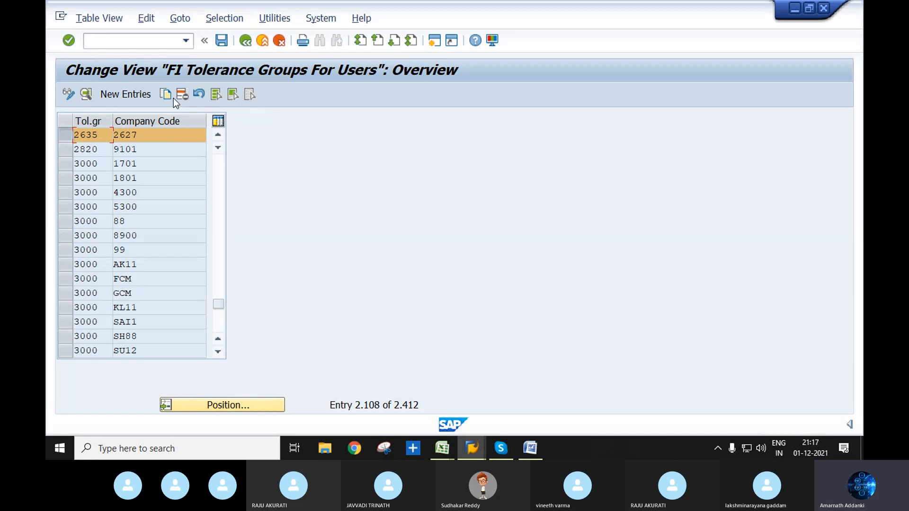
{"action": "left_click", "coordinate": [172, 135]}
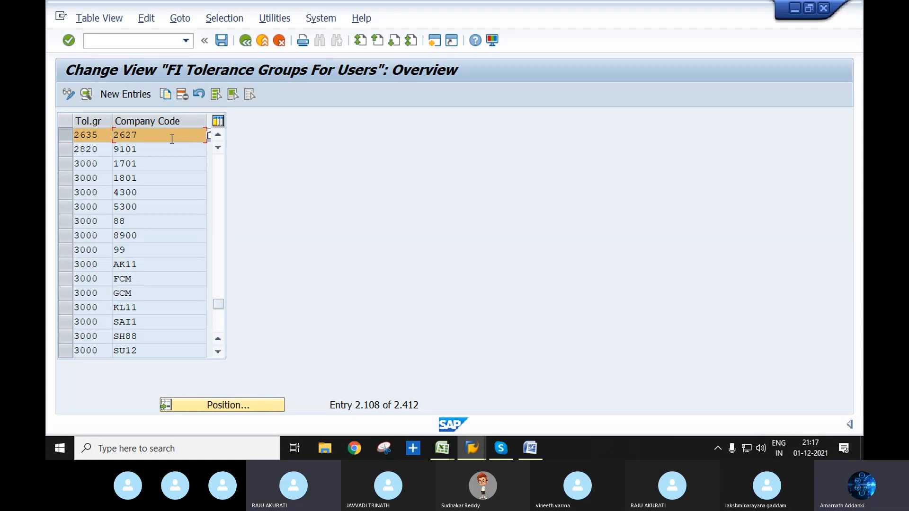
{"action": "left_click", "coordinate": [66, 136]}
{"action": "left_click", "coordinate": [146, 135]}
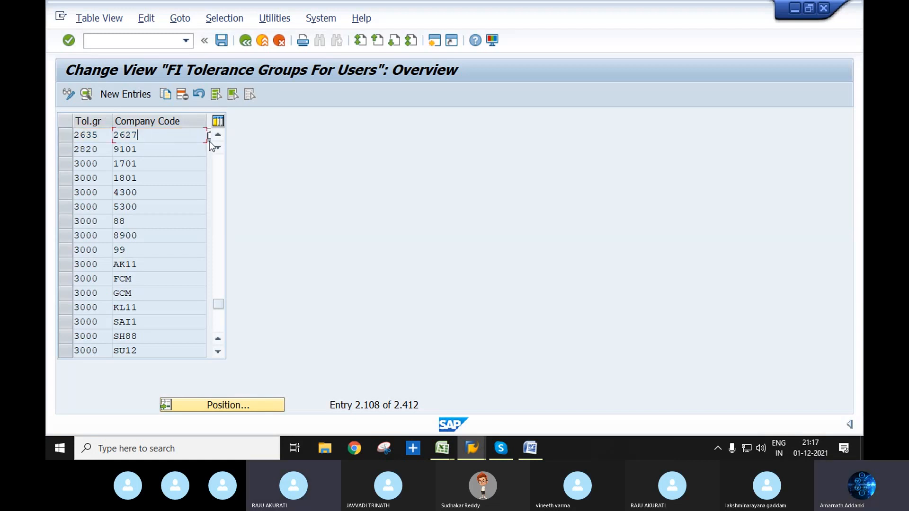
{"action": "left_click", "coordinate": [66, 135]}
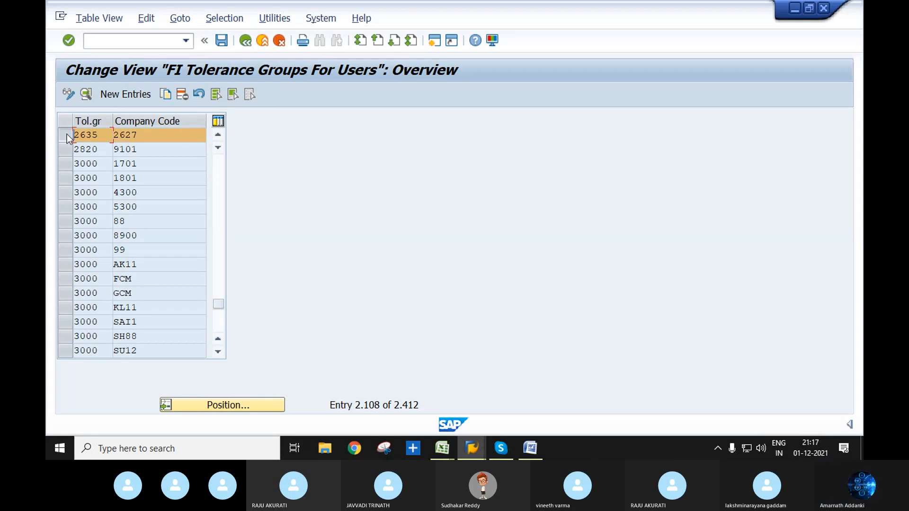
{"action": "left_click", "coordinate": [182, 93]}
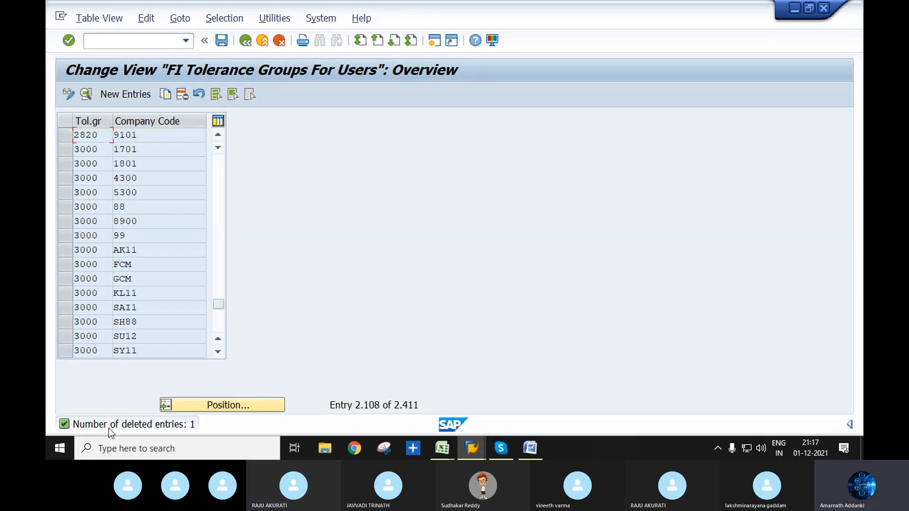
Step: Position the list on tolerance group 2635 again and check the entries just above that position
{"action": "scroll", "coordinate": [218, 284], "scroll_direction": "up", "scroll_amount": 1}
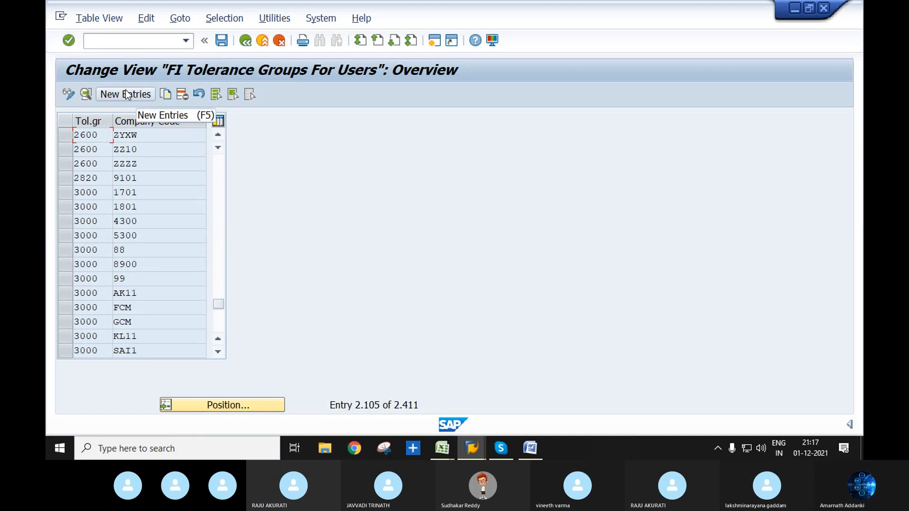
{"action": "left_click", "coordinate": [237, 406]}
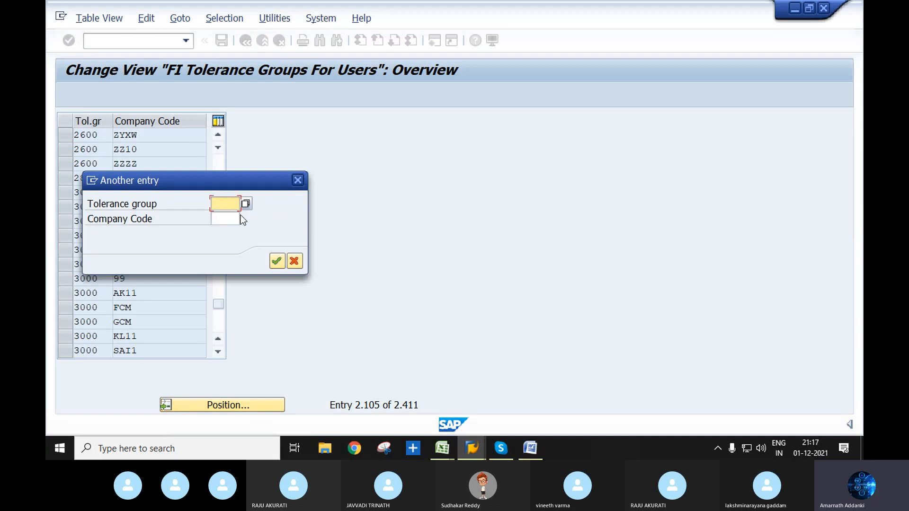
{"action": "left_click_drag", "start_coordinate": [210, 175], "coordinate": [310, 169]}
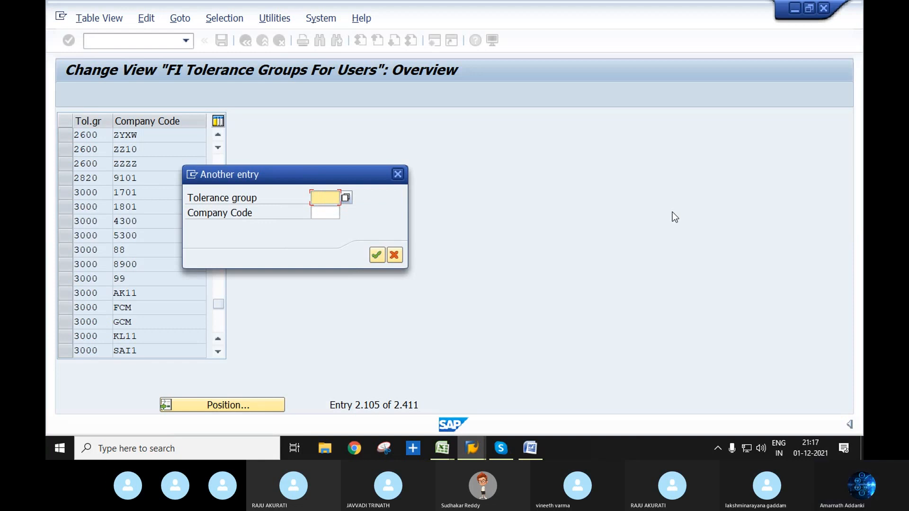
{"action": "type", "text": "2635"}
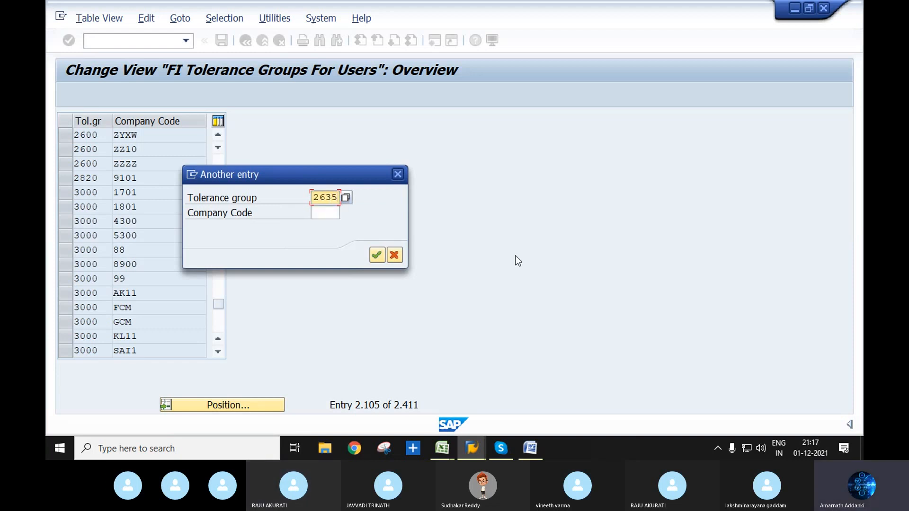
{"action": "left_click", "coordinate": [376, 254]}
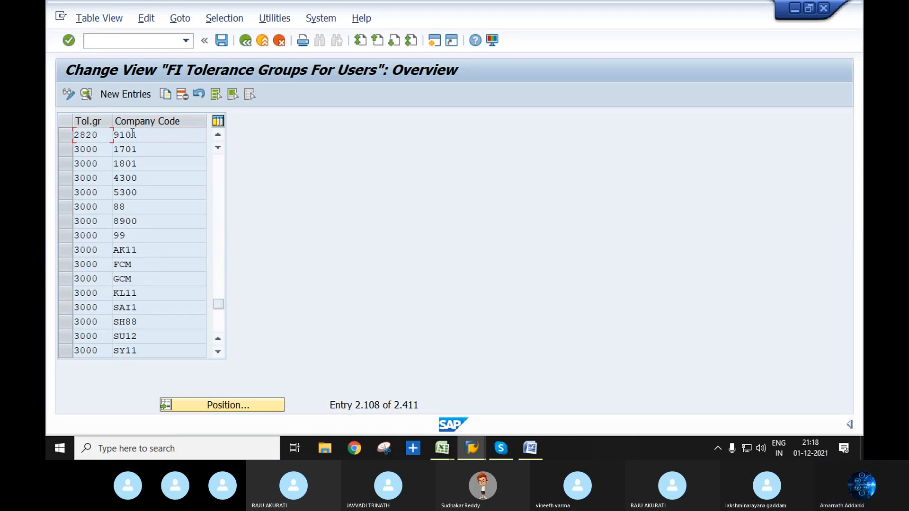
{"action": "scroll", "coordinate": [142, 158], "scroll_direction": "up", "scroll_amount": 1}
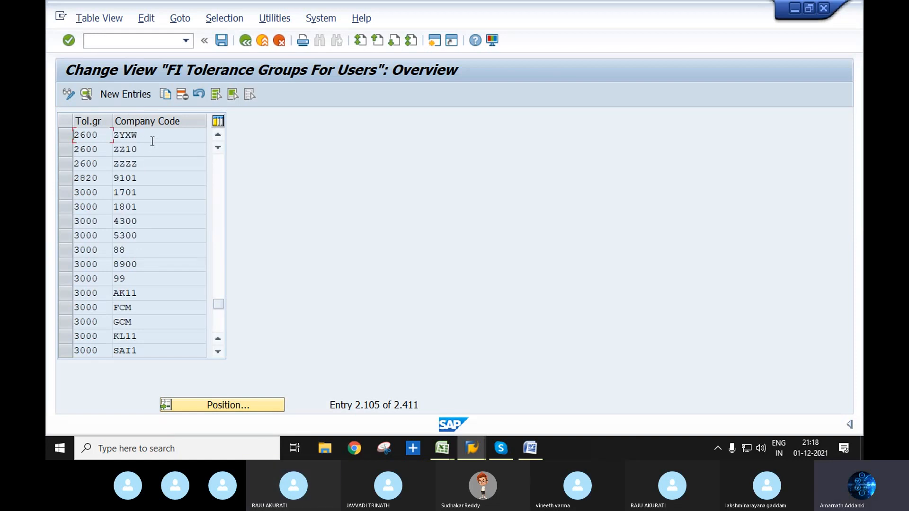
Step: Open a blank new tolerance group entry, back out of it, and exit the tolerance group maintenance without saving the changes
{"action": "left_click", "coordinate": [129, 98]}
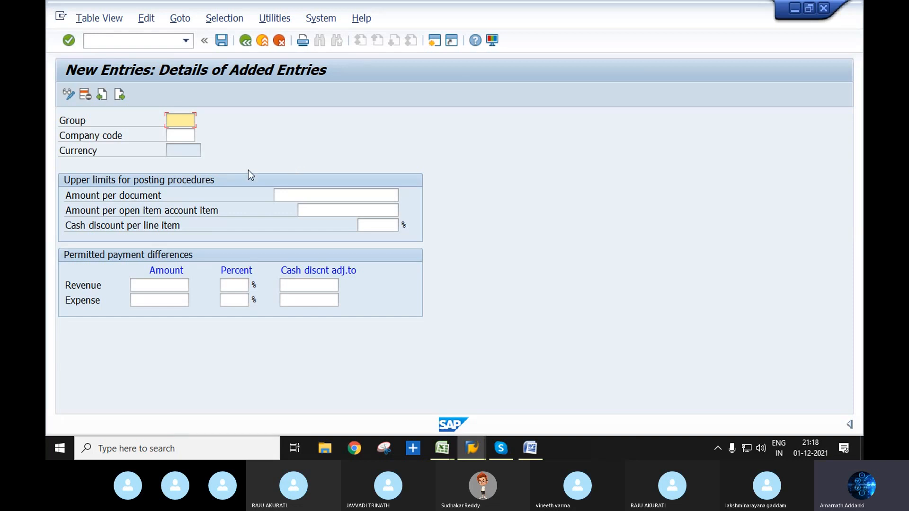
{"action": "key", "text": "F3"}
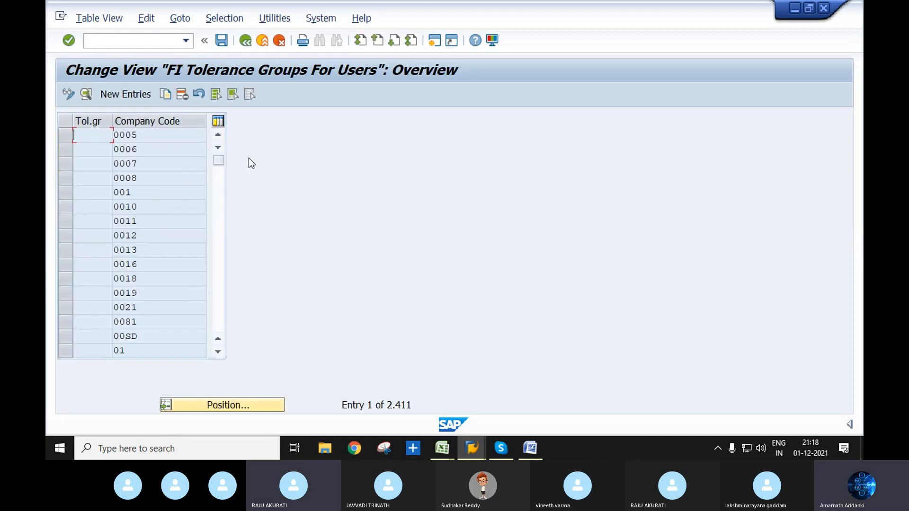
{"action": "key", "text": "F3"}
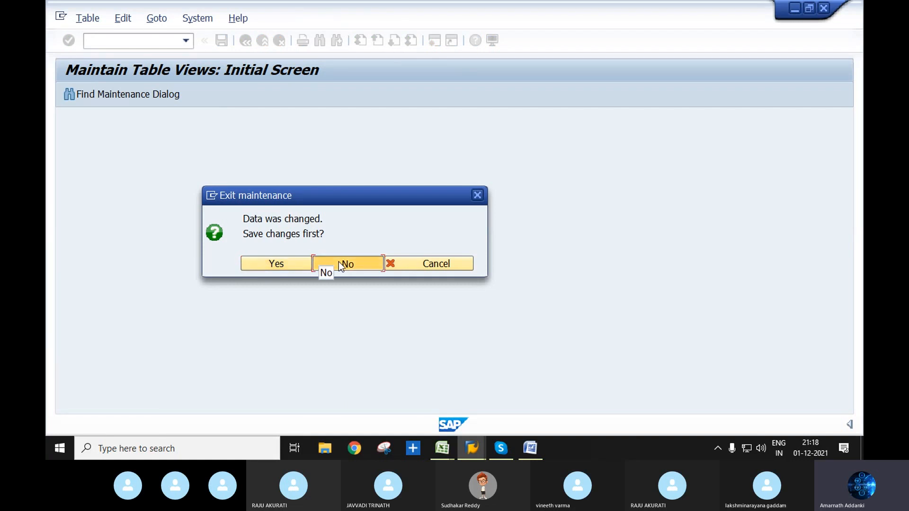
{"action": "left_click", "coordinate": [339, 264]}
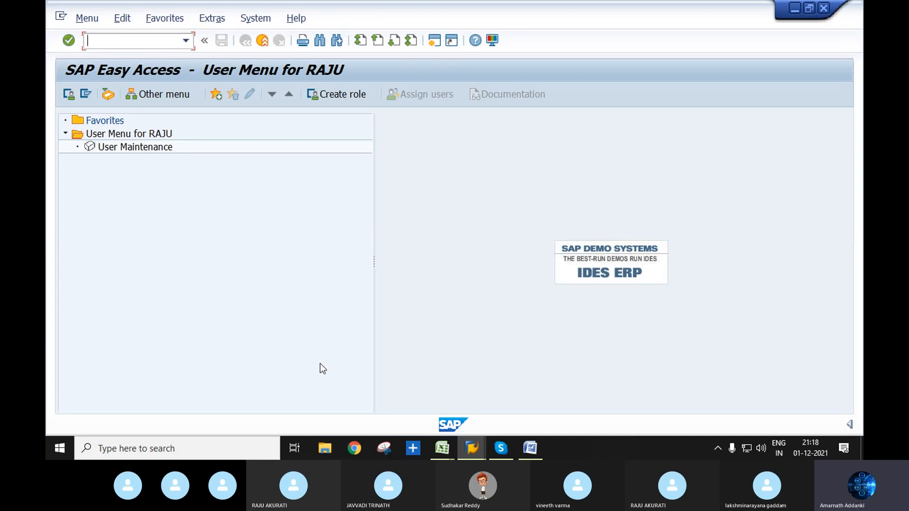
{"action": "type", "text": "OBA7"}
{"action": "key", "text": "Return"}
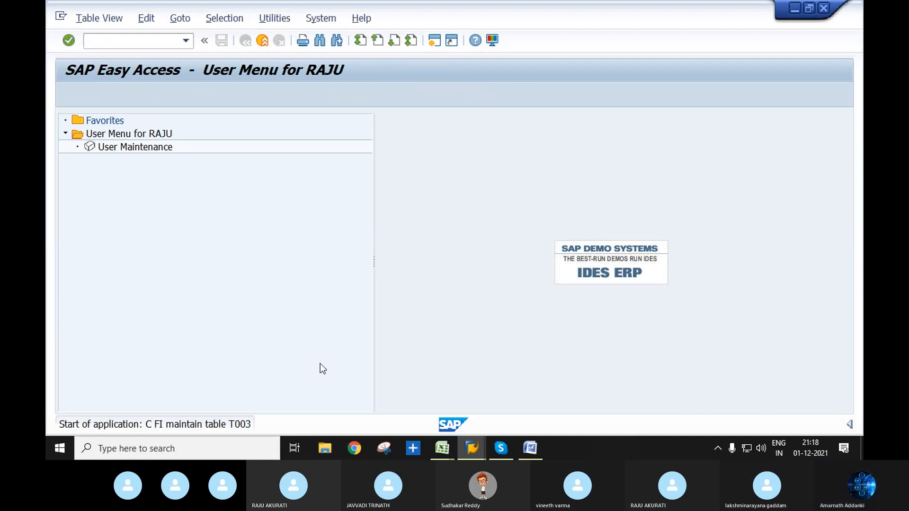
{"action": "left_click", "coordinate": [248, 405]}
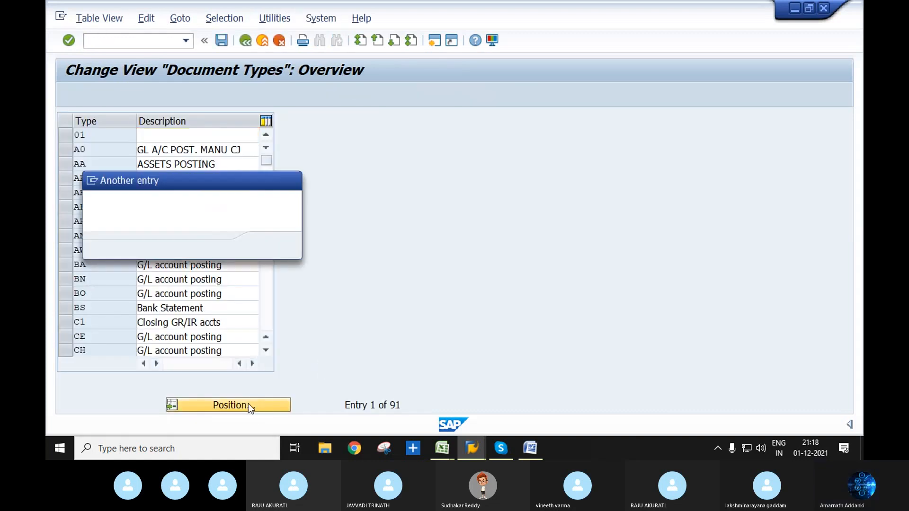
{"action": "left_click", "coordinate": [222, 204]}
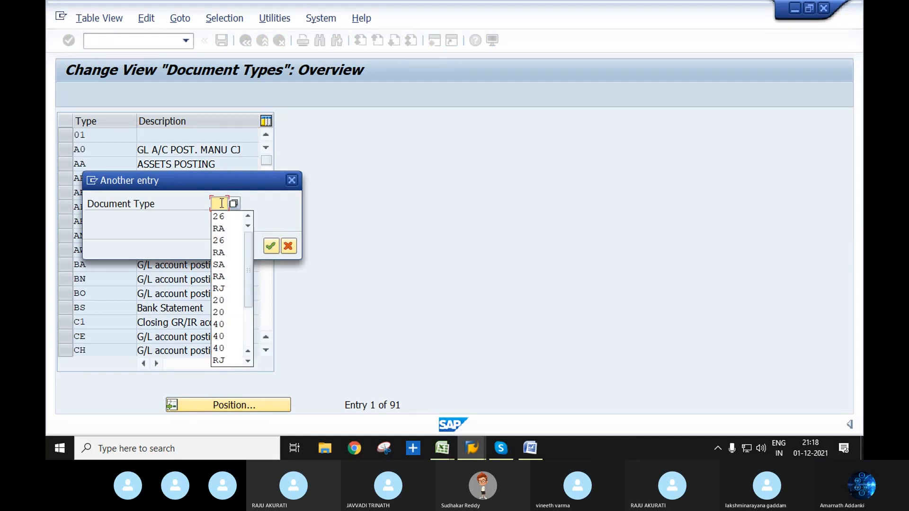
{"action": "left_click", "coordinate": [288, 246]}
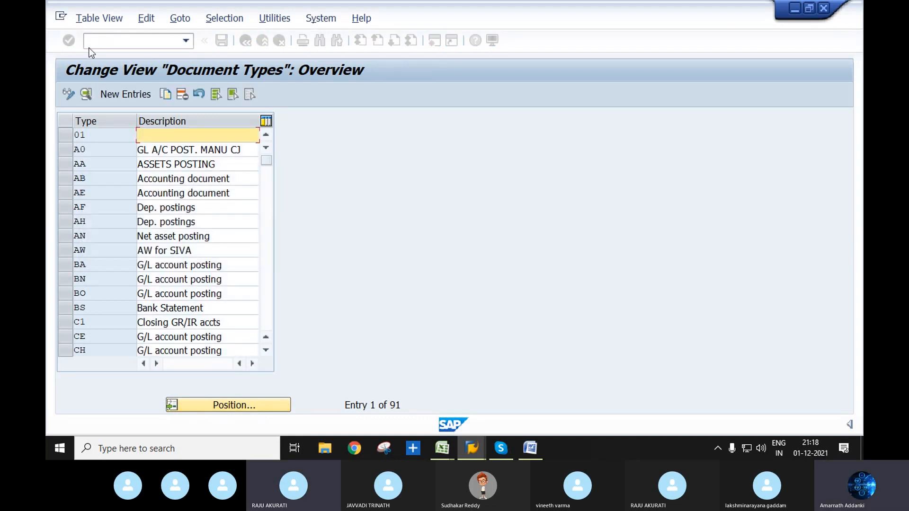
{"action": "type", "text": "O"}
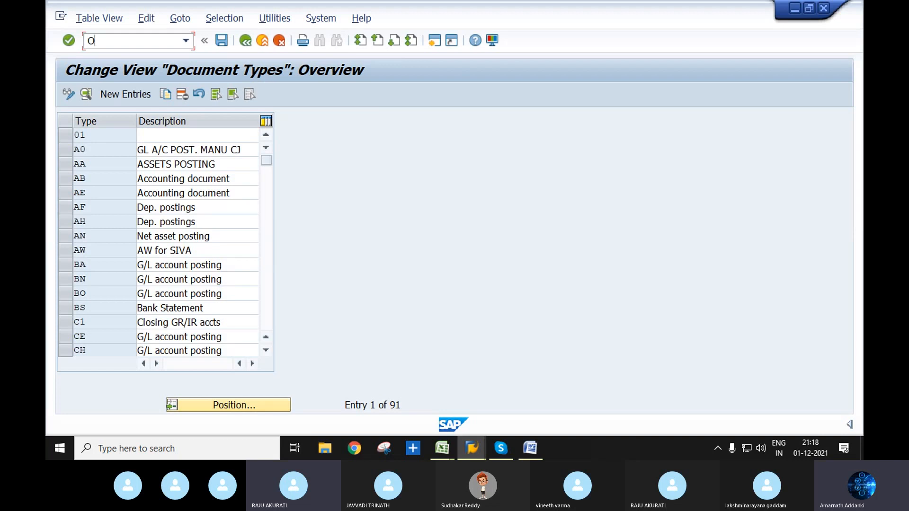
{"action": "key", "text": "BackSpace"}
{"action": "type", "text": "/OB"}
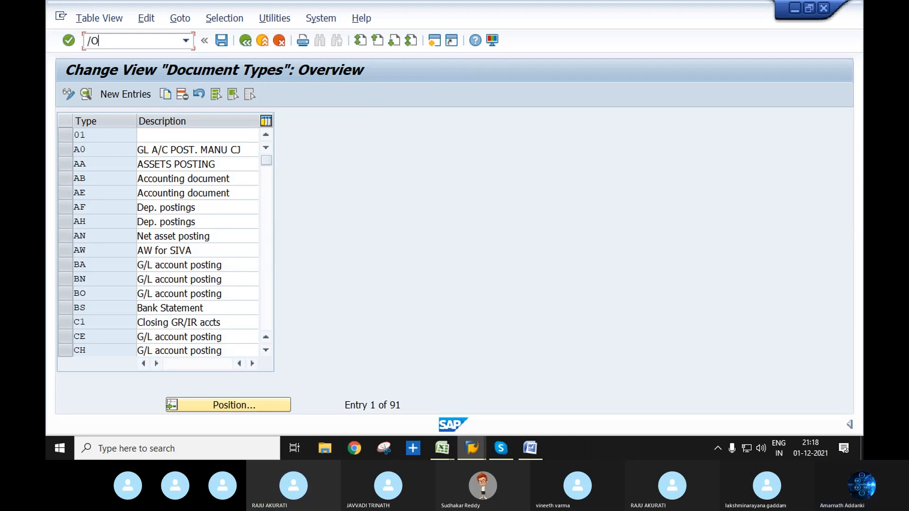
{"action": "type", "text": "A7"}
{"action": "key", "text": "Return"}
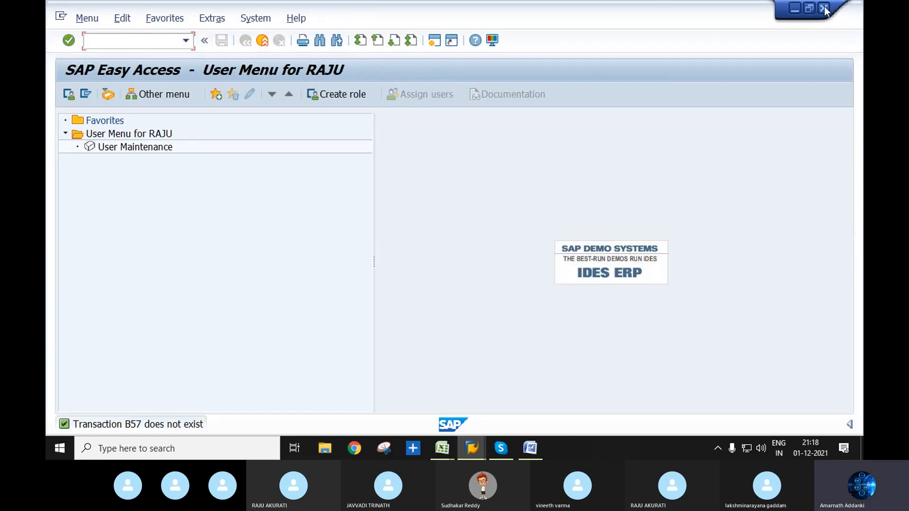
Step: Leave the document types view and open the assignment of users to tolerance groups with transaction OB57
{"action": "left_click", "coordinate": [118, 41]}
{"action": "type", "text": "/"}
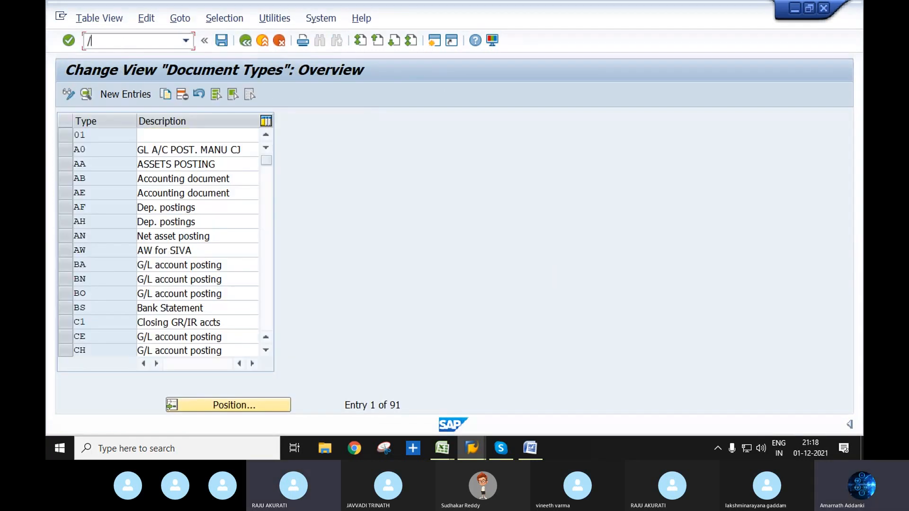
{"action": "type", "text": "NOB57"}
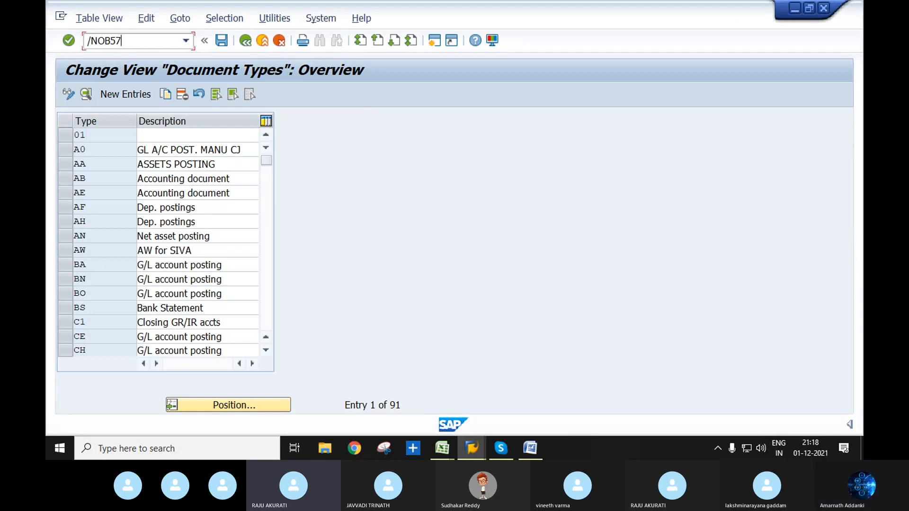
{"action": "key", "text": "Return"}
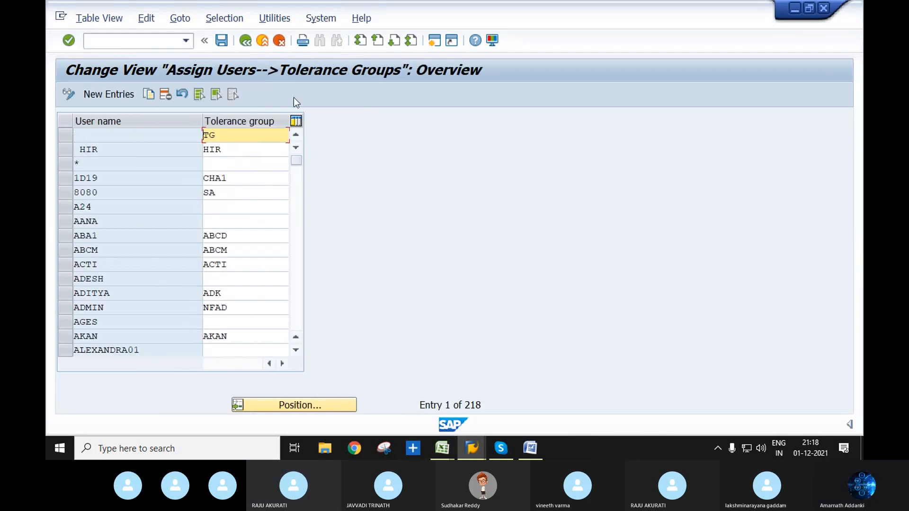
Step: Position the user assignment list on the logged-in user's entry and clear its tolerance group
{"action": "left_click", "coordinate": [291, 405]}
{"action": "type", "text": "RAJU"}
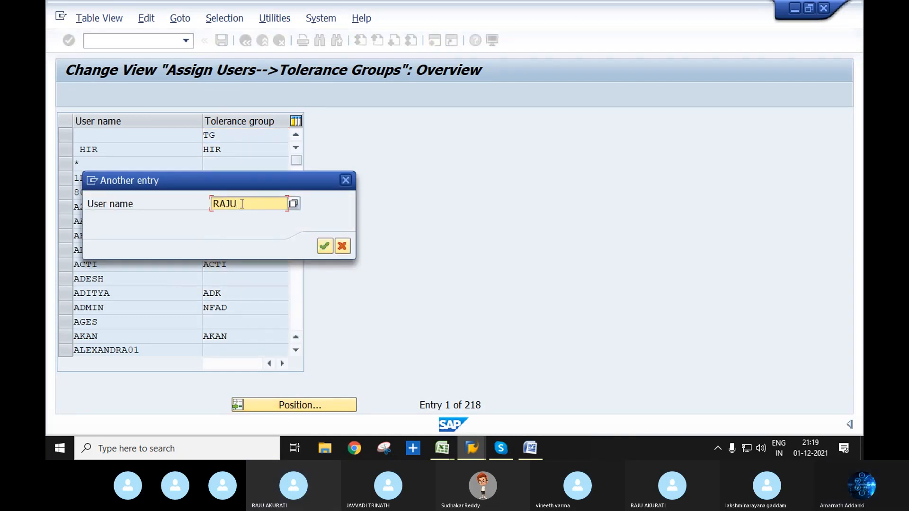
{"action": "left_click", "coordinate": [323, 245]}
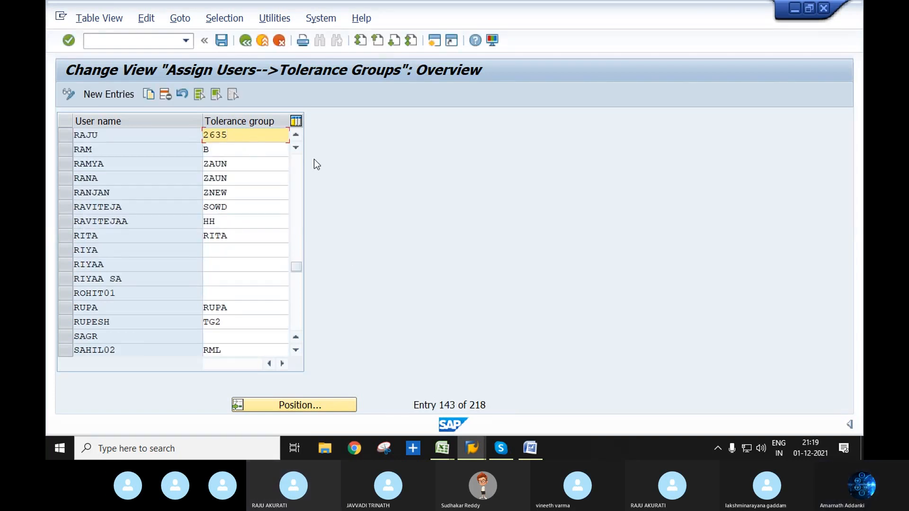
{"action": "key", "text": "Delete"}
{"action": "key", "text": "Delete"}
{"action": "key", "text": "Delete"}
{"action": "key", "text": "Delete"}
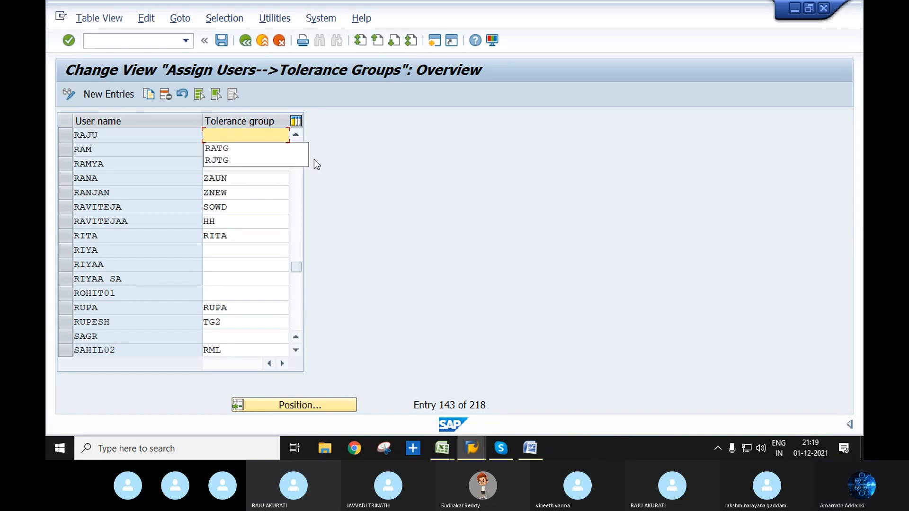
{"action": "left_click", "coordinate": [286, 189]}
{"action": "left_click", "coordinate": [238, 133]}
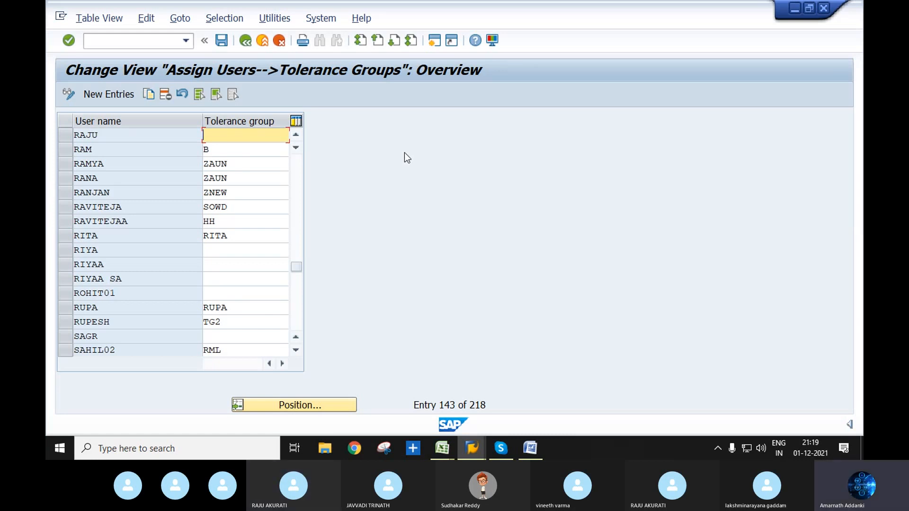
Step: Leave the user assignment view without saving and open the FI tolerance groups for users with transaction OBA4
{"action": "left_click", "coordinate": [144, 44]}
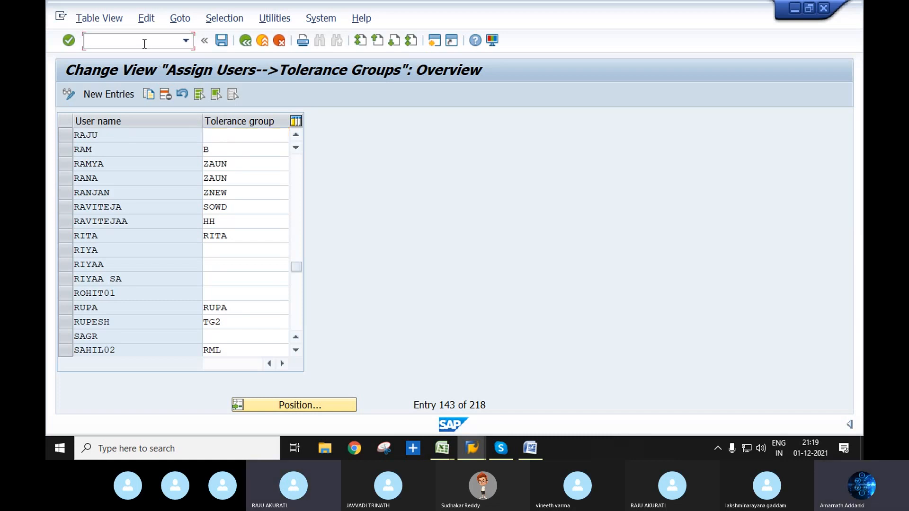
{"action": "type", "text": "O"}
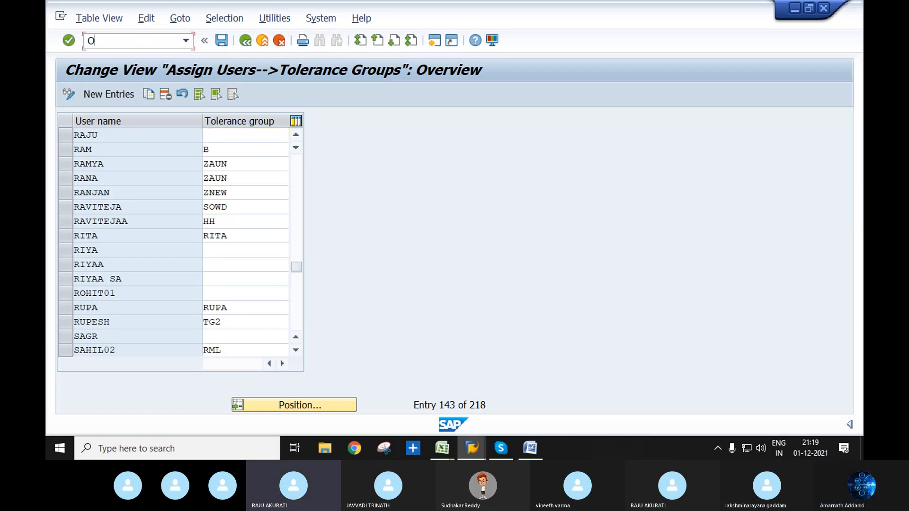
{"action": "key", "text": "BackSpace"}
{"action": "type", "text": "/N"}
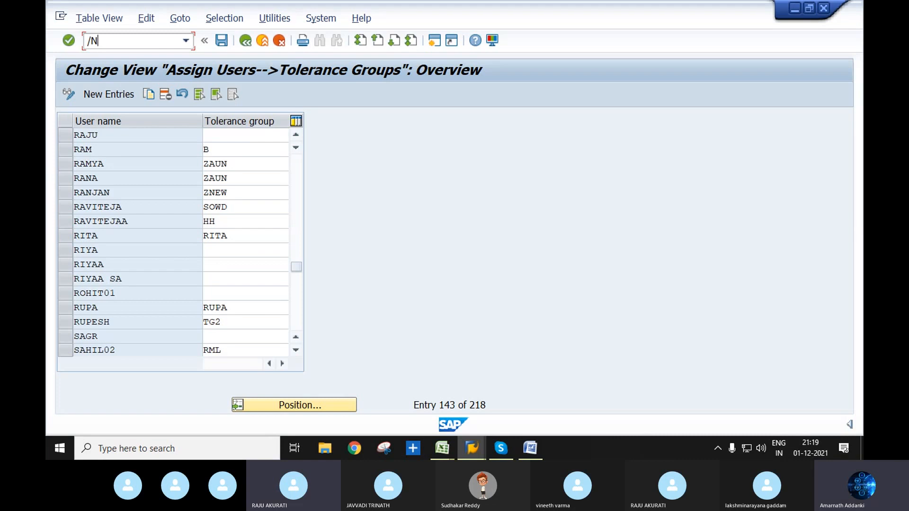
{"action": "type", "text": "OBA"}
{"action": "key", "text": "Return"}
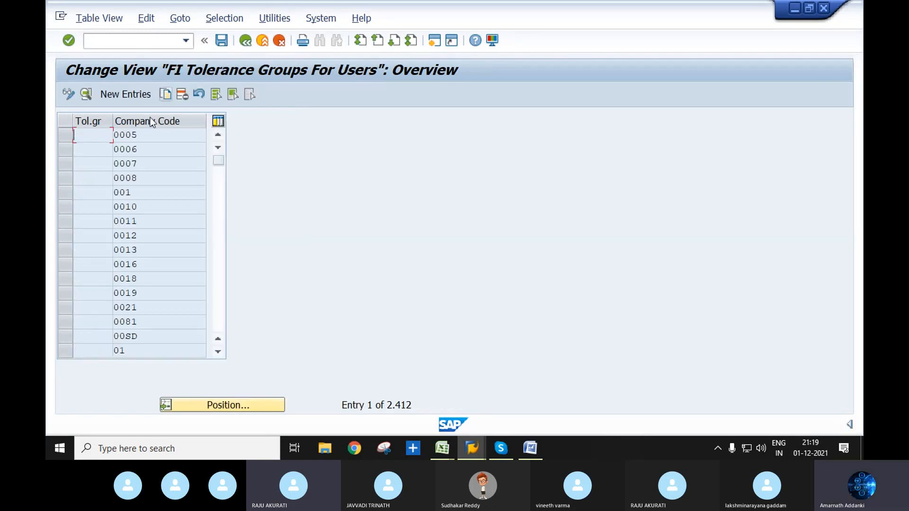
Step: Create a new tolerance group entry with group RJTG for company code RAJT
{"action": "left_click", "coordinate": [125, 93]}
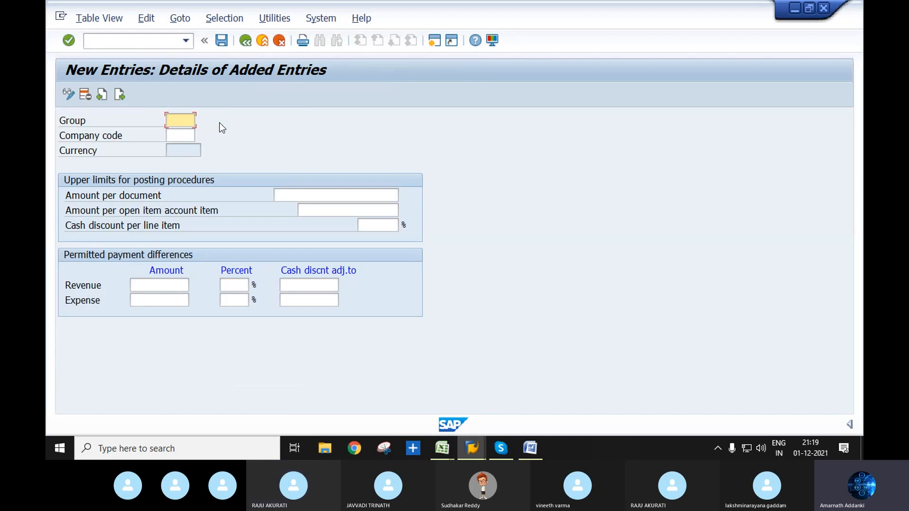
{"action": "type", "text": "RJTG"}
{"action": "key", "text": "Tab"}
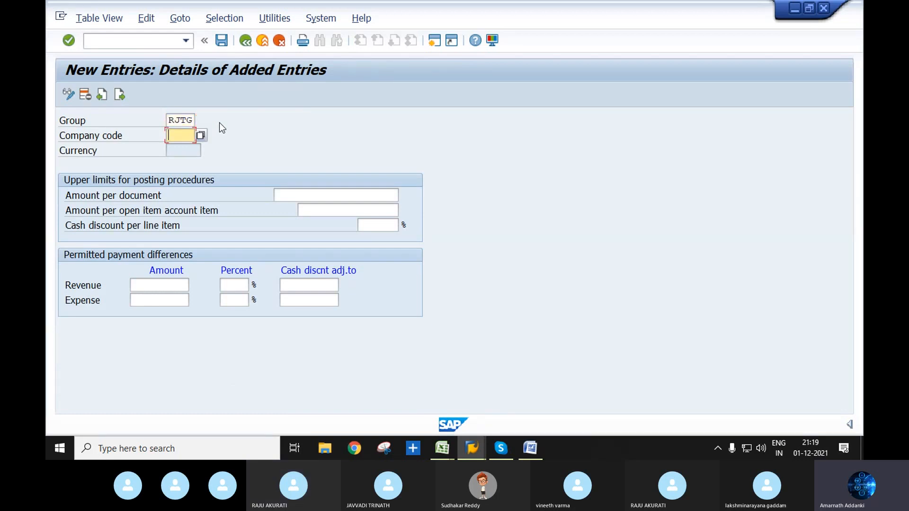
{"action": "type", "text": "R"}
{"action": "key", "text": "Down"}
{"action": "key", "text": "Tab"}
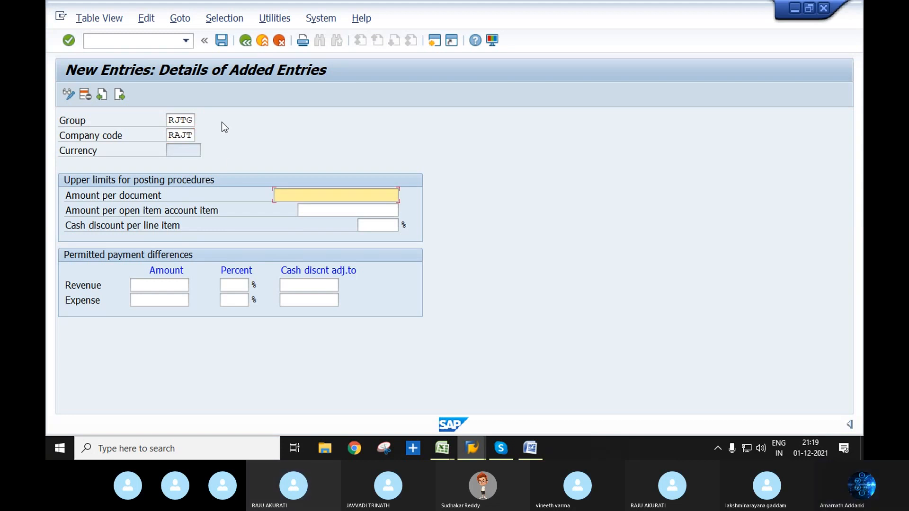
{"action": "left_click", "coordinate": [188, 135]}
{"action": "key", "text": "Return"}
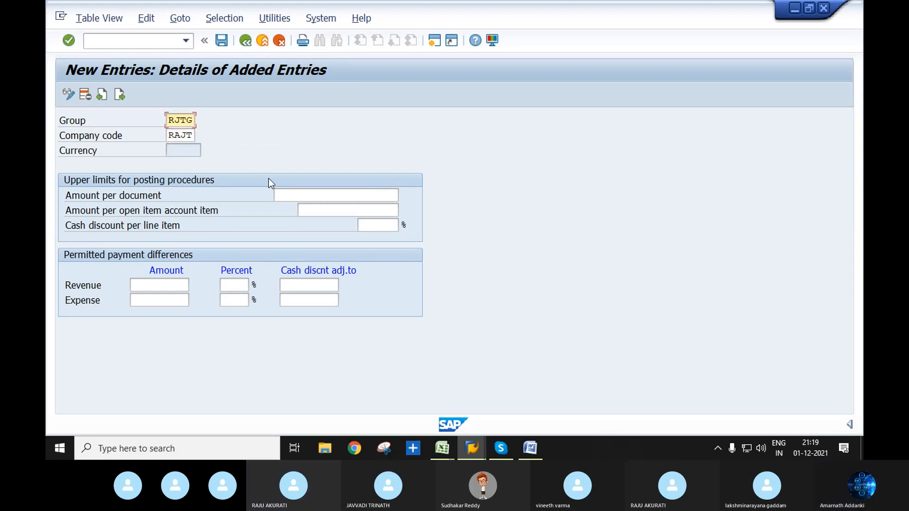
Step: Set the upper limits to 999999999 per document, 999999999 per open item account item, and 5 % cash discount per line item
{"action": "left_click", "coordinate": [315, 191]}
{"action": "type", "text": "999999999"}
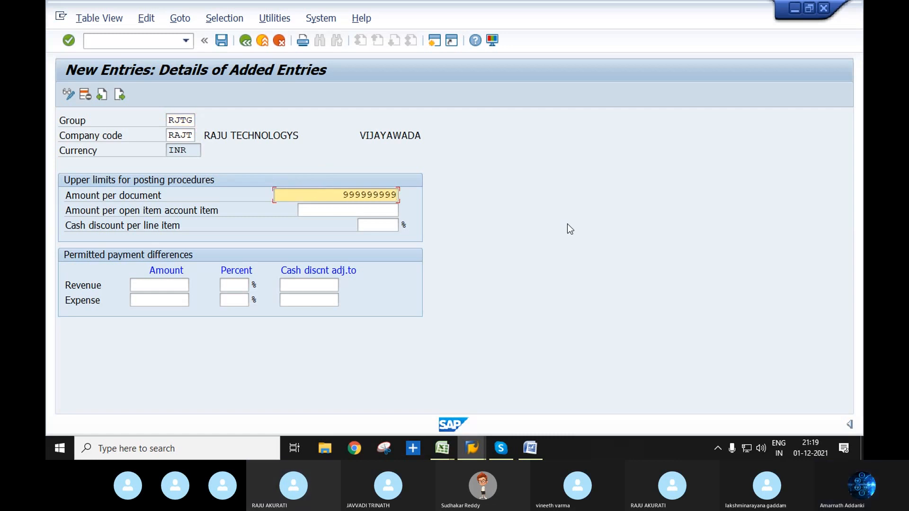
{"action": "key", "text": "Tab"}
{"action": "type", "text": "99999"}
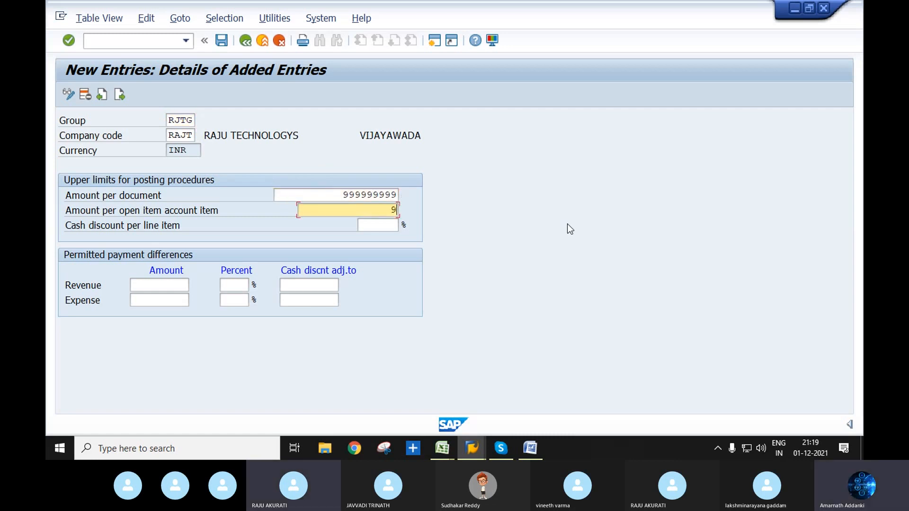
{"action": "type", "text": "9999"}
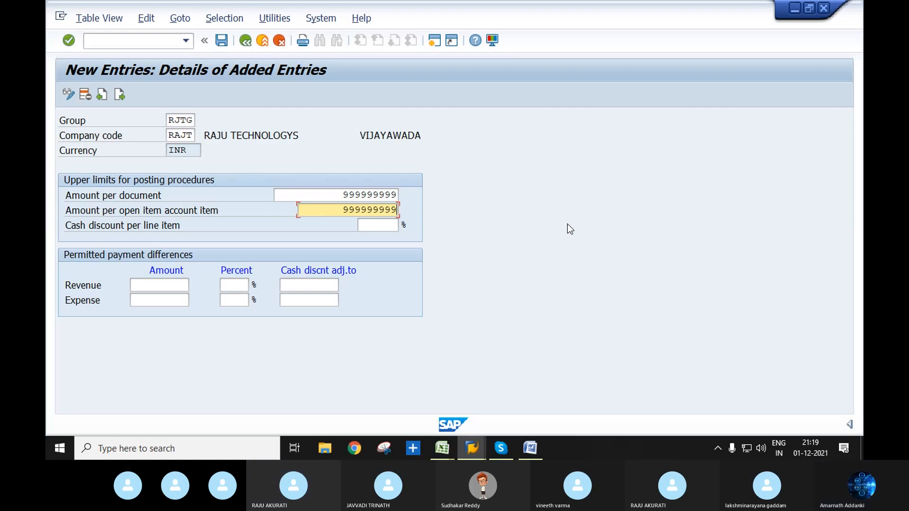
{"action": "key", "text": "Tab"}
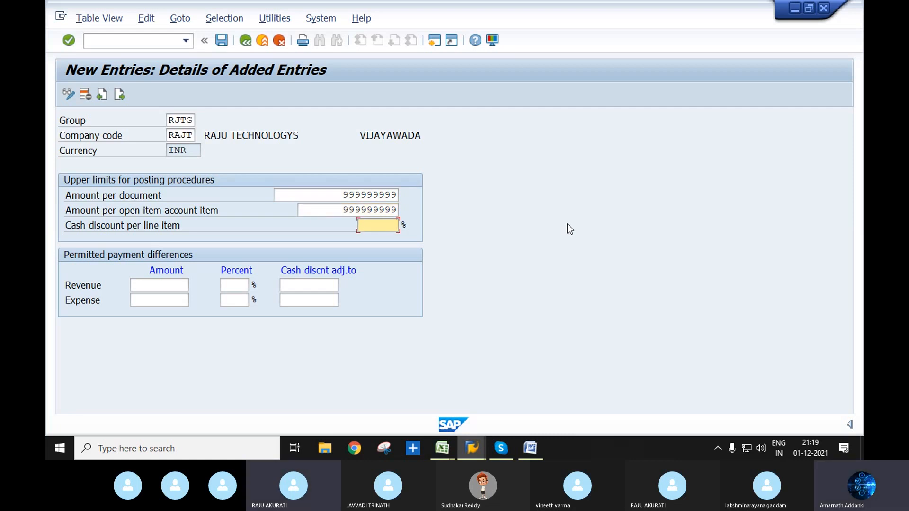
{"action": "type", "text": "5"}
{"action": "key", "text": "Tab"}
Step: Set the permitted revenue differences to amount 100, 5 percent, and cash discount adjustment 100
{"action": "type", "text": "100"}
{"action": "key", "text": "Tab"}
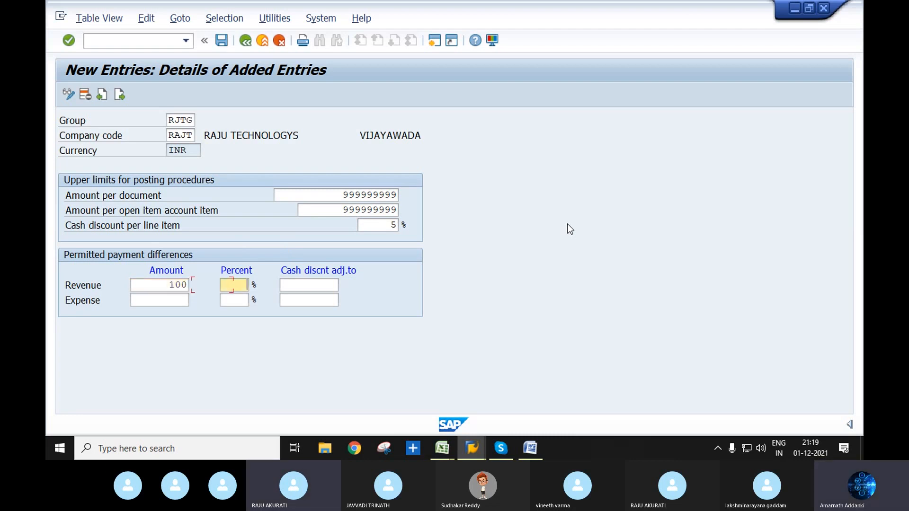
{"action": "type", "text": "5"}
{"action": "key", "text": "Tab"}
{"action": "type", "text": "100"}
{"action": "key", "text": "Tab"}
{"action": "type", "text": "1000"}
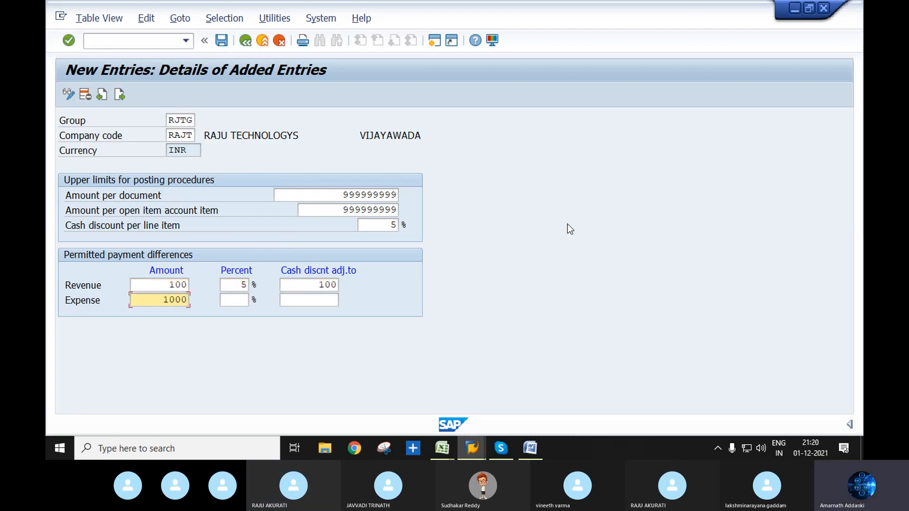
{"action": "key", "text": "F12"}
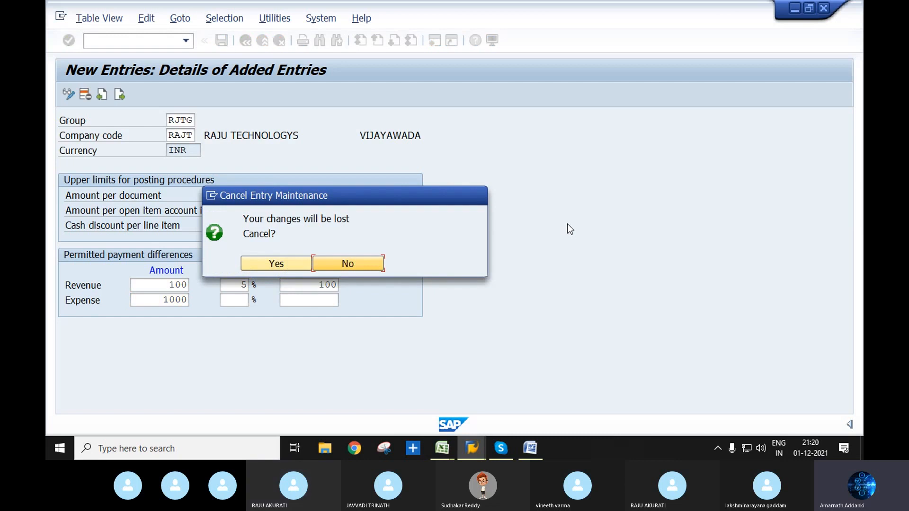
{"action": "left_click", "coordinate": [374, 264]}
{"action": "left_click", "coordinate": [188, 300]}
{"action": "key", "text": "BackSpace"}
{"action": "key", "text": "BackSpace"}
{"action": "key", "text": "BackSpace"}
{"action": "key", "text": "BackSpace"}
{"action": "key", "text": "BackSpace"}
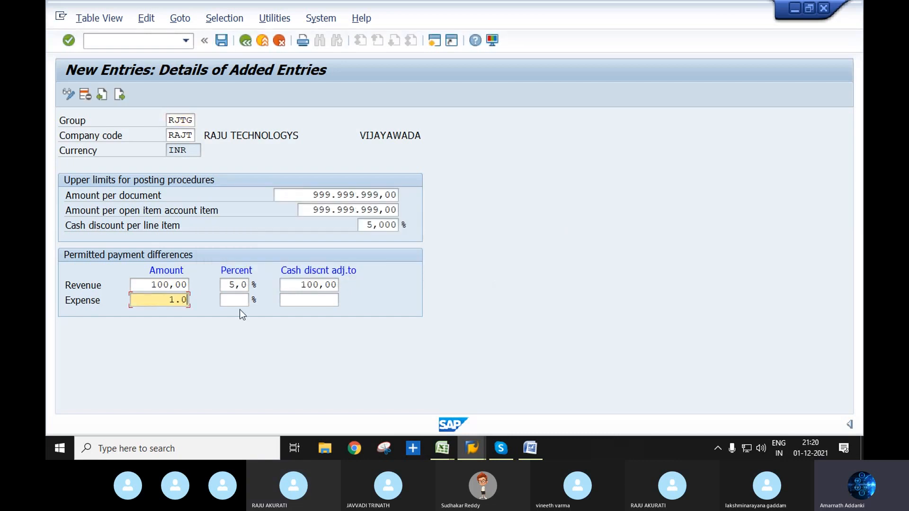
{"action": "key", "text": "BackSpace"}
{"action": "key", "text": "BackSpace"}
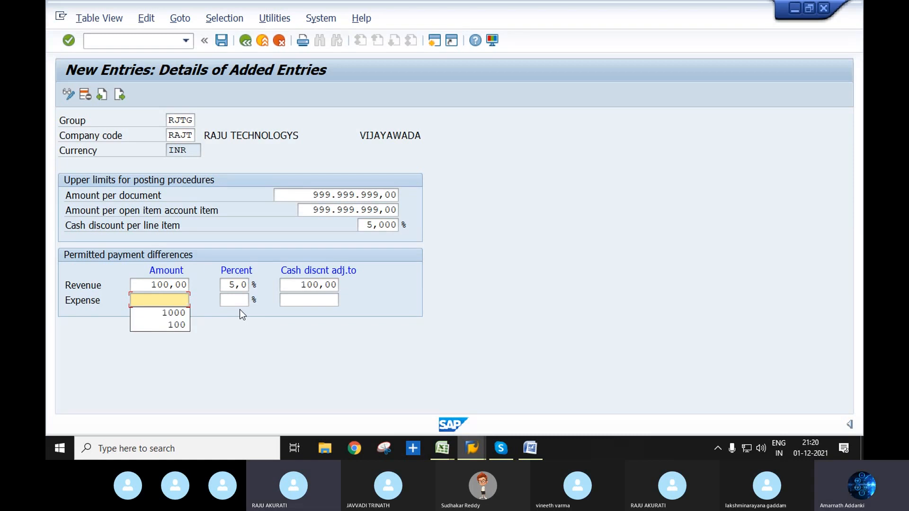
Step: Set the permitted expense differences to amount 100, 5 percent, and cash discount adjustment 100
{"action": "type", "text": "00"}
{"action": "key", "text": "Tab"}
{"action": "type", "text": "5"}
{"action": "key", "text": "Tab"}
{"action": "type", "text": "100"}
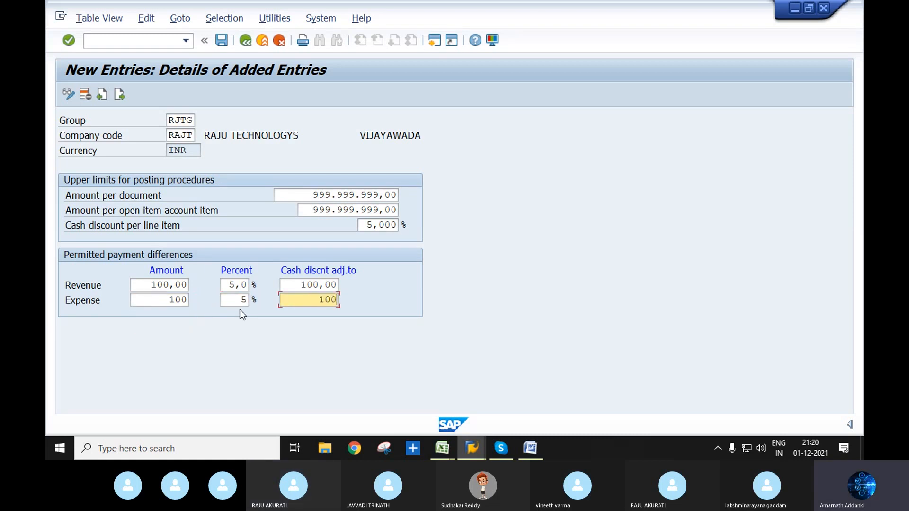
{"action": "key", "text": "Return"}
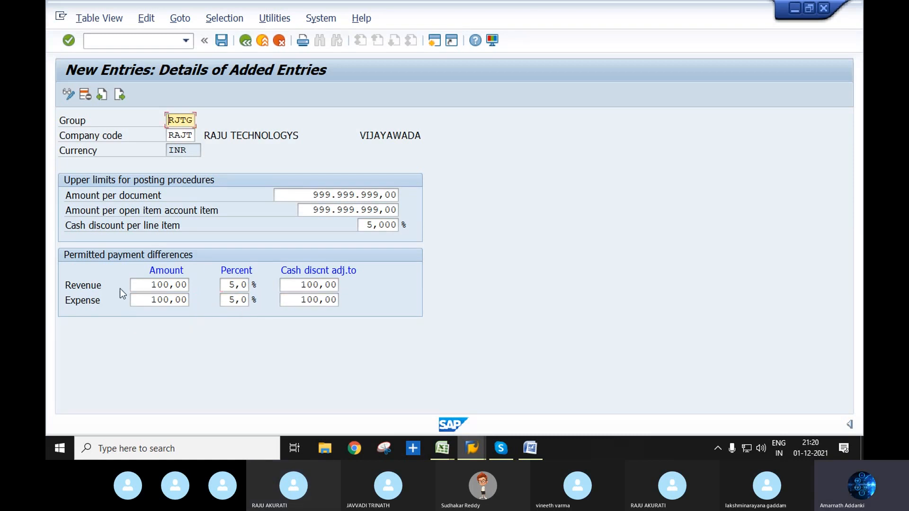
Step: Save the tolerance group under a newly created customizing request with the short description RAJU TECH
{"action": "left_click", "coordinate": [226, 41]}
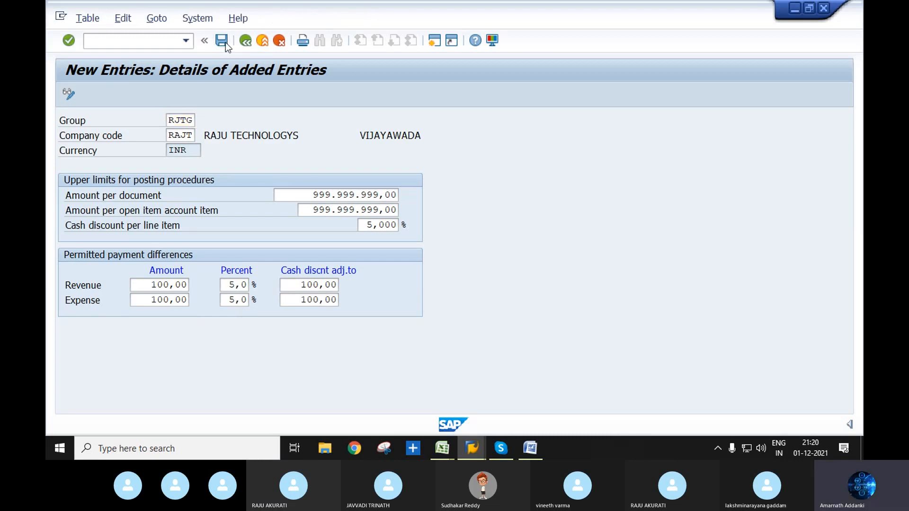
{"action": "left_click", "coordinate": [374, 243]}
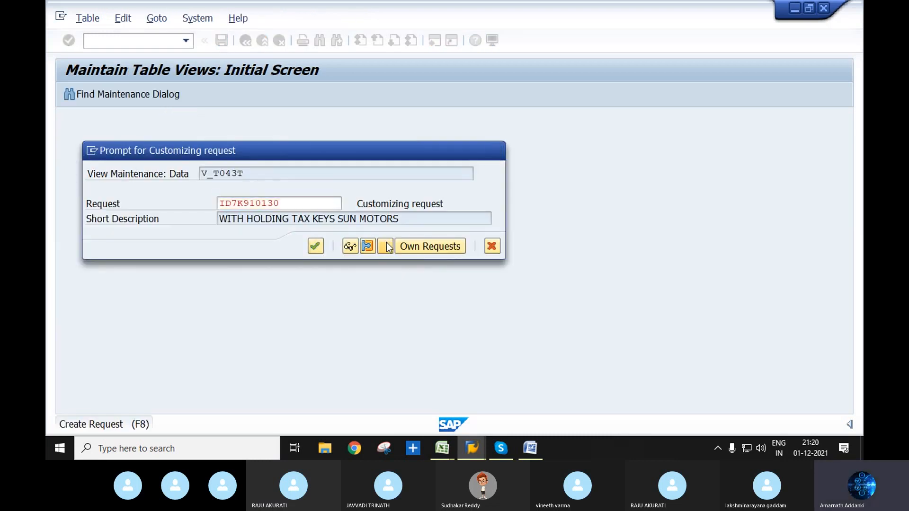
{"action": "type", "text": "RAJU"}
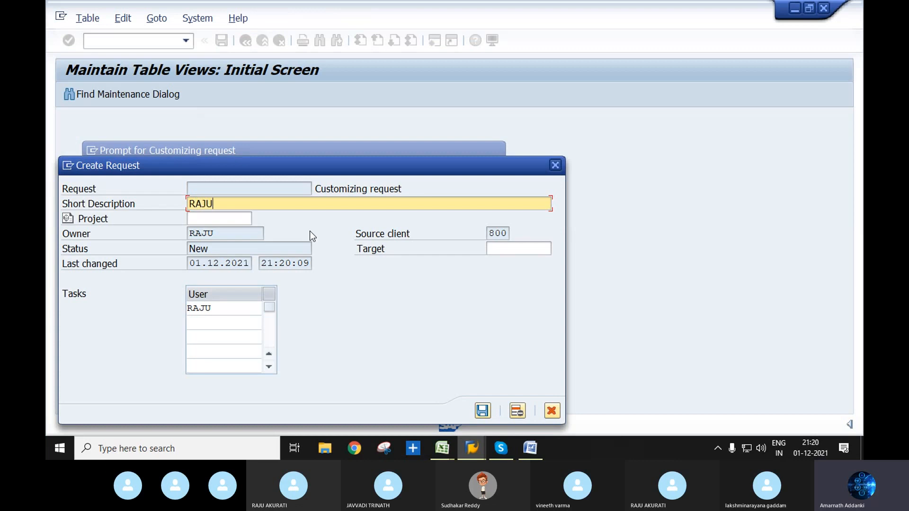
{"action": "type", "text": " TECH"}
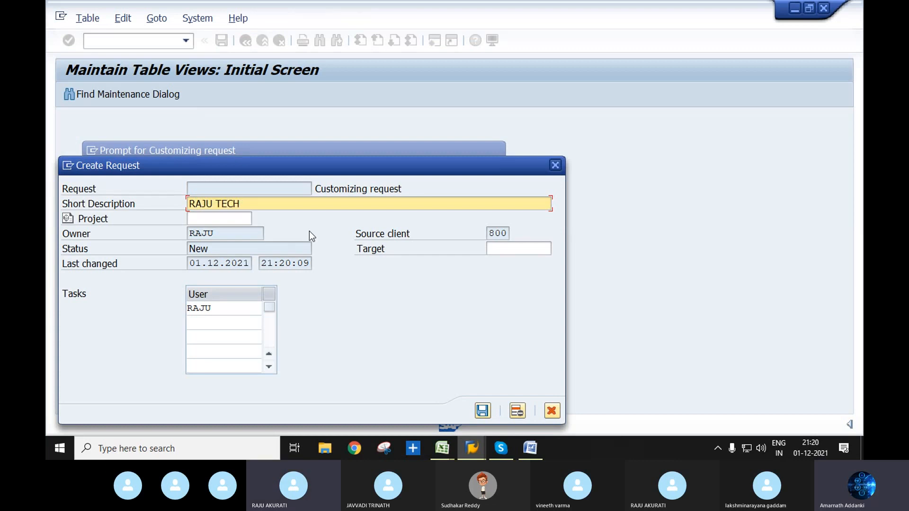
{"action": "left_click", "coordinate": [480, 415]}
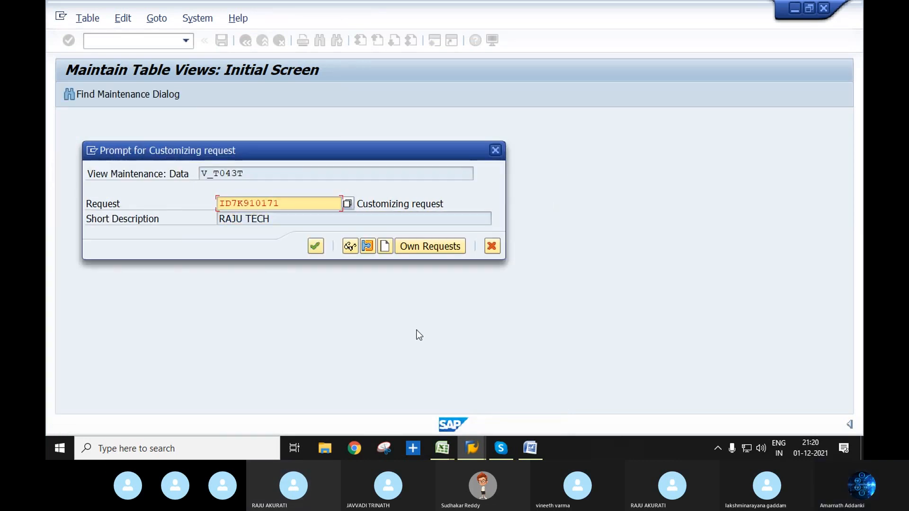
{"action": "left_click", "coordinate": [316, 246]}
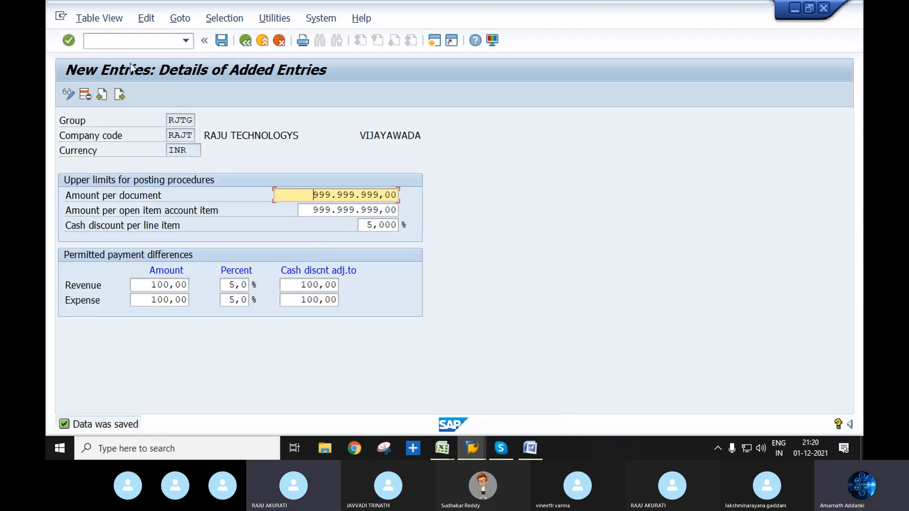
Step: Open the assignment of users to tolerance groups with transaction OB57
{"action": "type", "text": "/"}
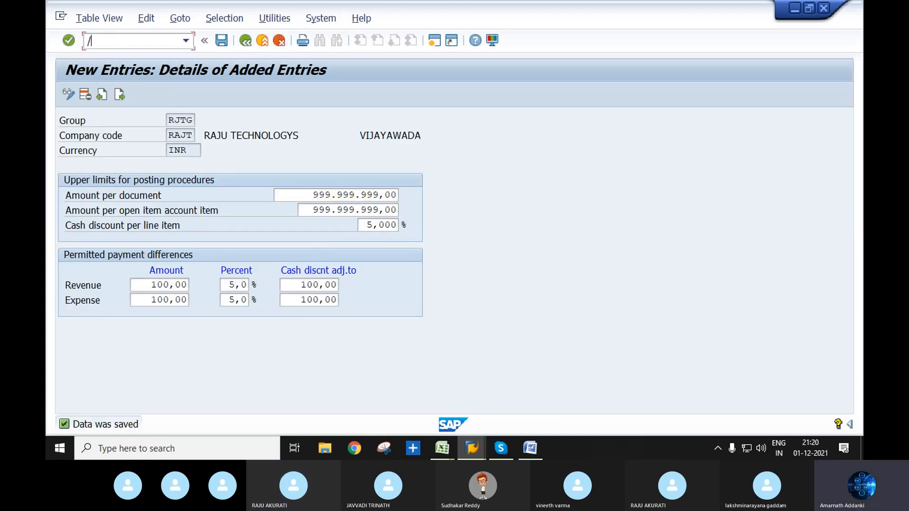
{"action": "type", "text": "NOB57"}
{"action": "key", "text": "Return"}
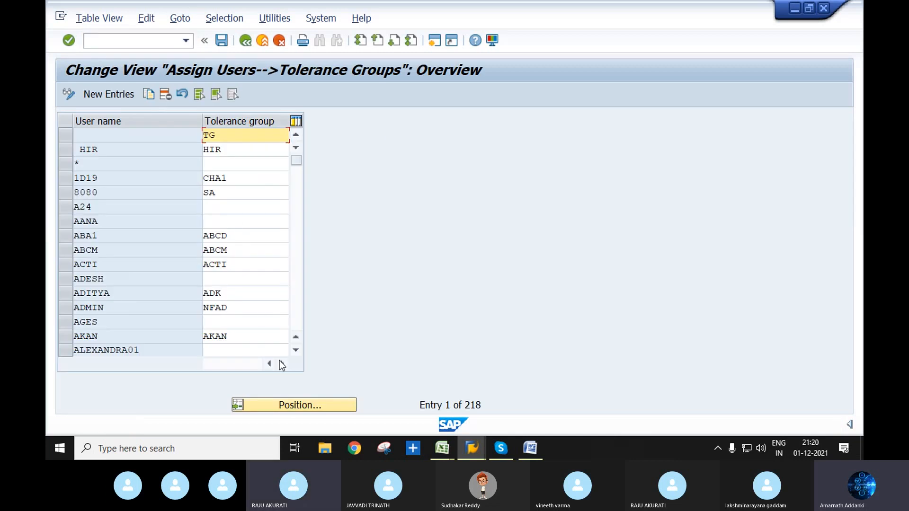
Step: Assign tolerance group RJTG to the logged-in user's entry and save it under the customizing request
{"action": "left_click", "coordinate": [296, 405]}
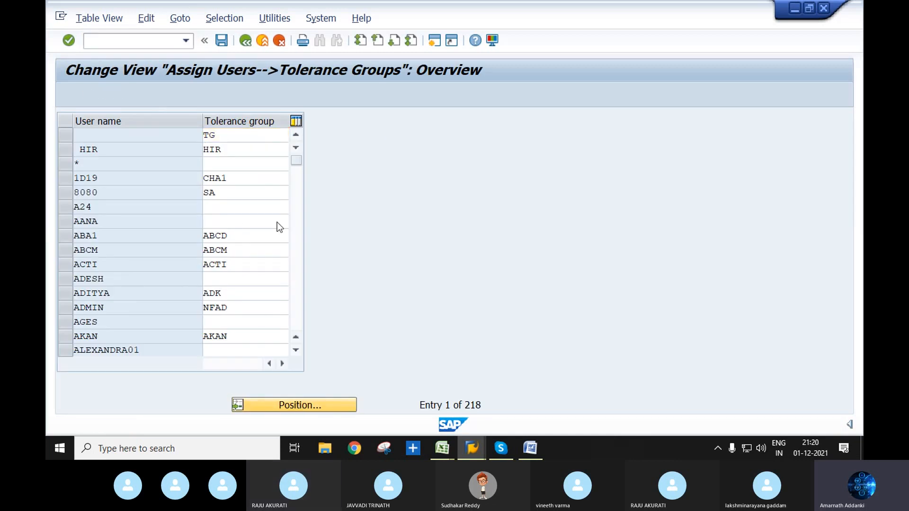
{"action": "type", "text": "R"}
{"action": "left_click", "coordinate": [248, 214]}
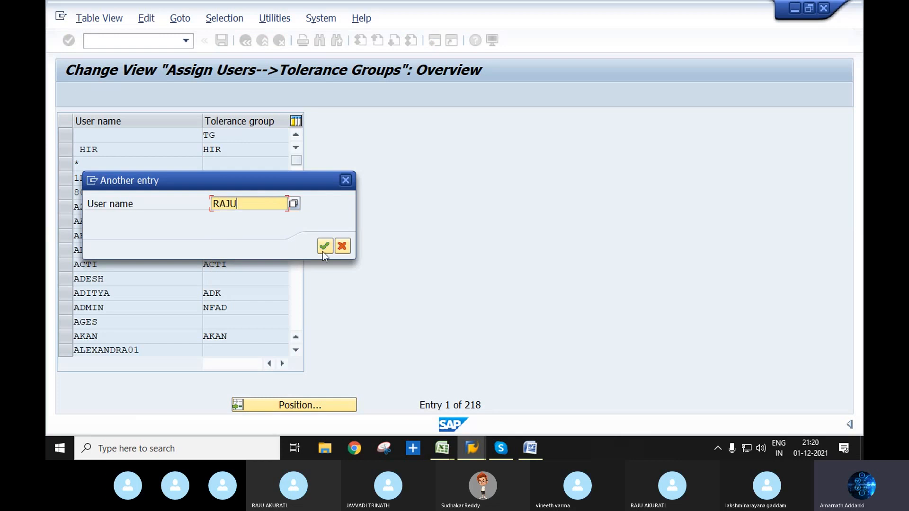
{"action": "left_click", "coordinate": [323, 250]}
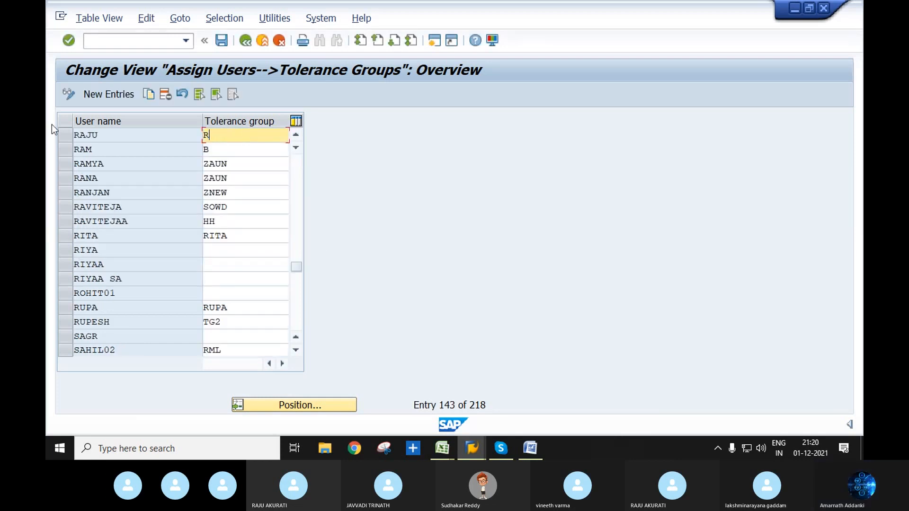
{"action": "type", "text": "RJTG"}
{"action": "left_click", "coordinate": [222, 40]}
{"action": "left_click", "coordinate": [317, 247]}
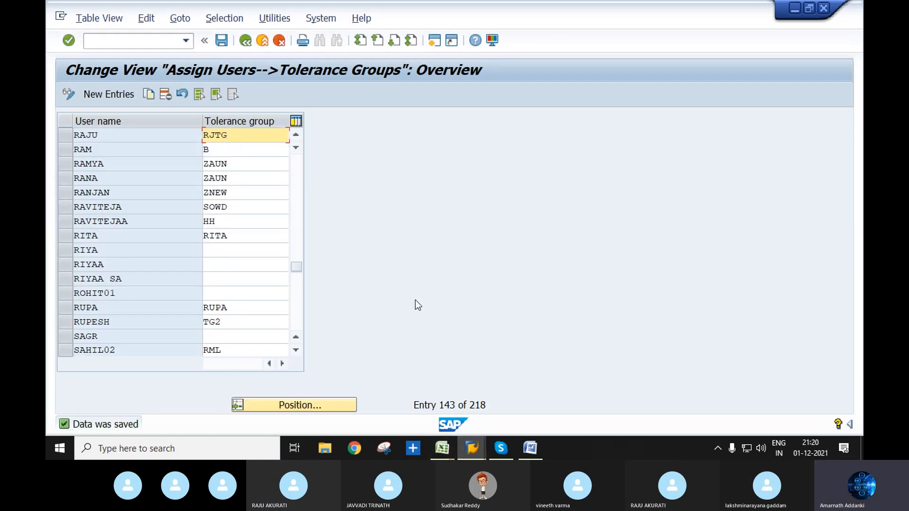
Step: Switch to the session showing the company code global data for RAJT and exit to the SAP Easy Access screen
{"action": "left_click", "coordinate": [472, 448]}
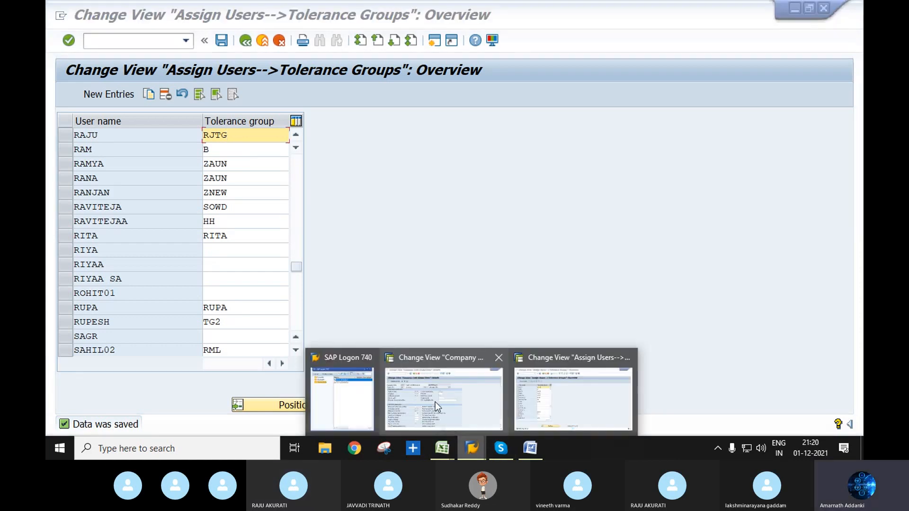
{"action": "left_click", "coordinate": [435, 402]}
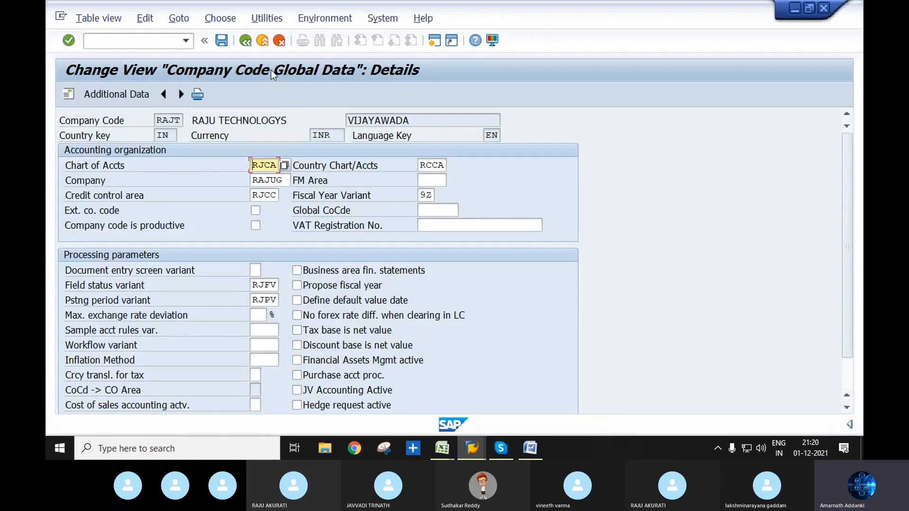
{"action": "left_click", "coordinate": [245, 41]}
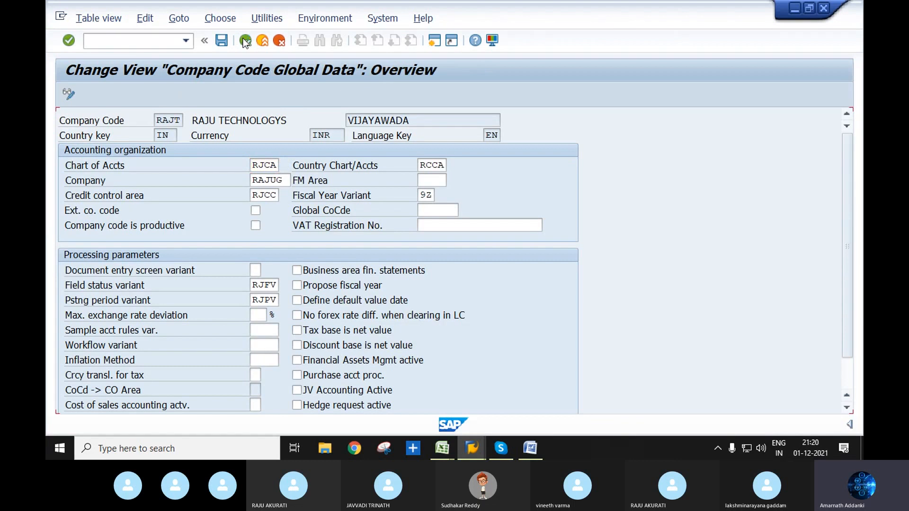
{"action": "left_click", "coordinate": [246, 40]}
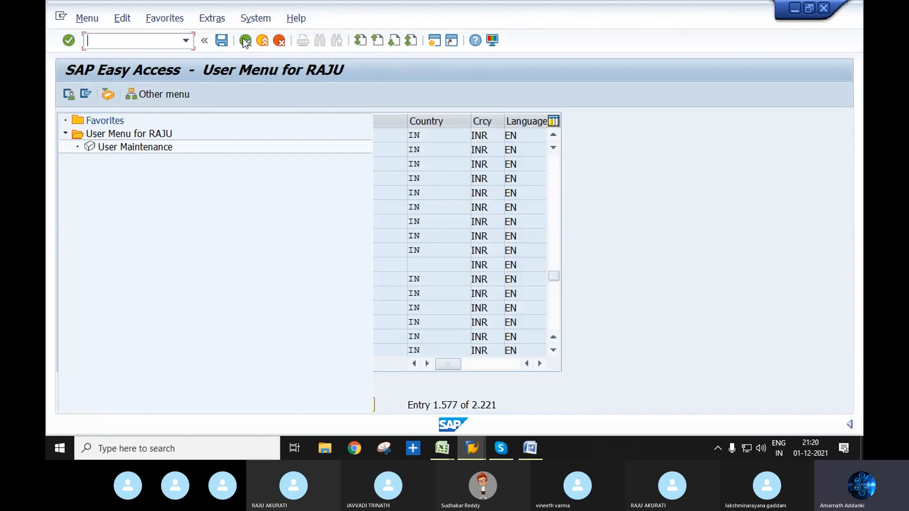
Step: In the Easy Access session, open G/L account document entry with transaction FB50
{"action": "left_click", "coordinate": [472, 448]}
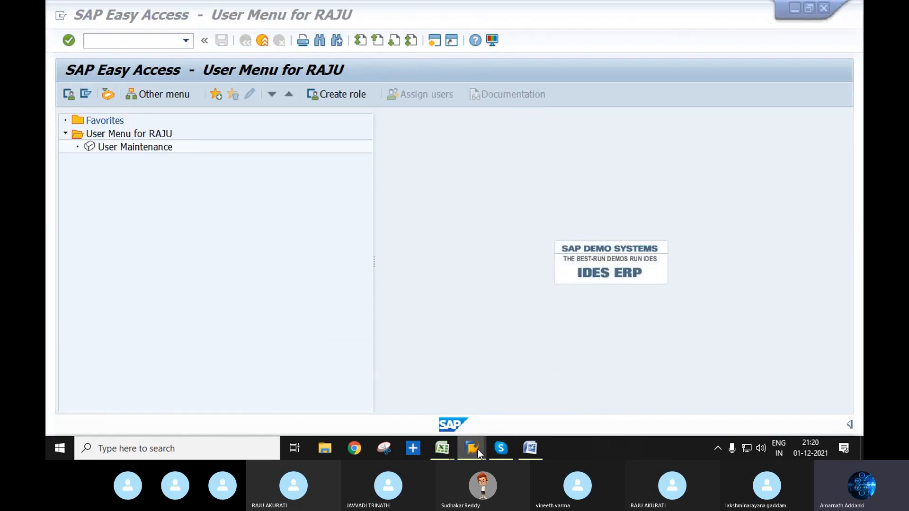
{"action": "left_click", "coordinate": [568, 384]}
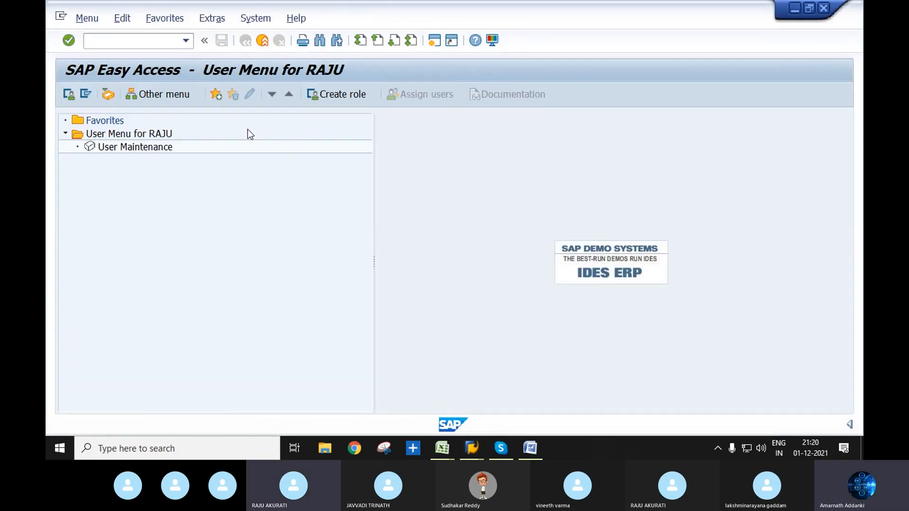
{"action": "type", "text": "FB50"}
{"action": "key", "text": "Return"}
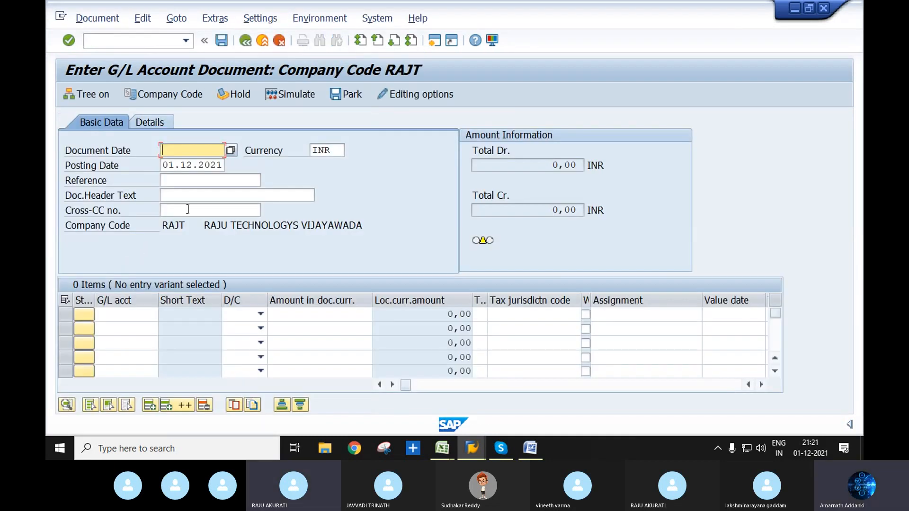
Step: Set the document date to 01.12.2021 and the reference to REF 1
{"action": "left_click", "coordinate": [232, 150]}
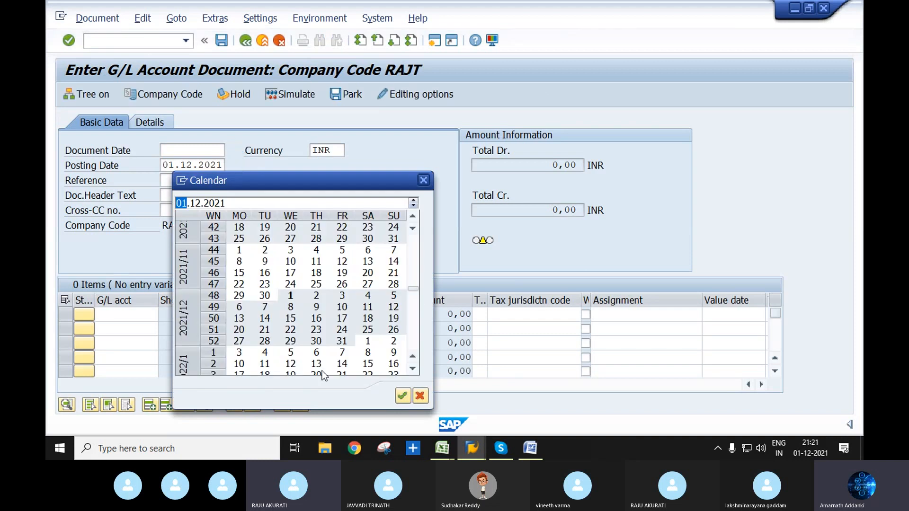
{"action": "left_click", "coordinate": [403, 397]}
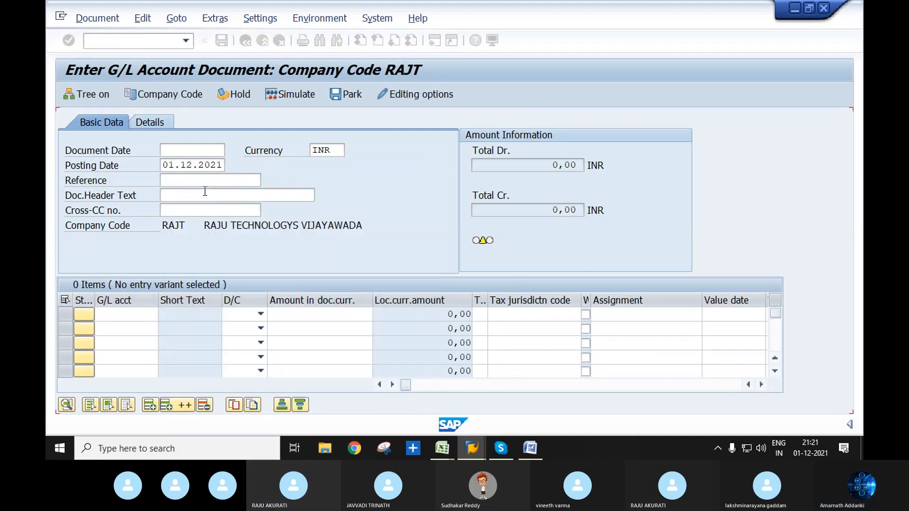
{"action": "left_click", "coordinate": [202, 183]}
{"action": "type", "text": "R"}
{"action": "left_click", "coordinate": [195, 194]}
{"action": "key", "text": "Tab"}
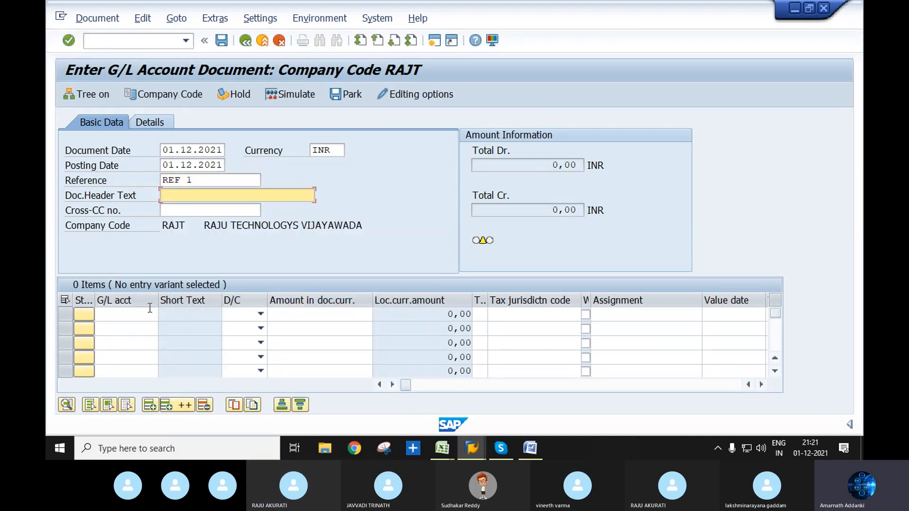
Step: Look up the company code's G/L accounts and assign RENT ACCOUNT 400300 to the first line item
{"action": "left_click", "coordinate": [164, 317]}
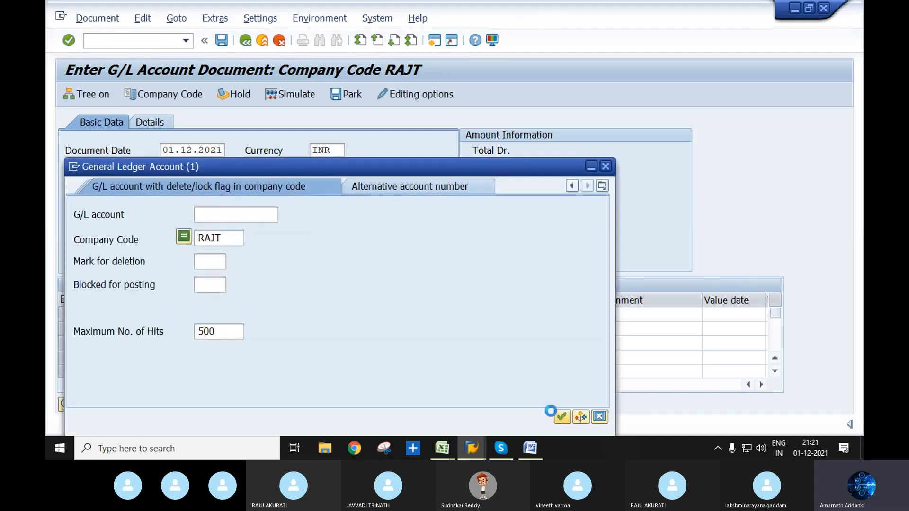
{"action": "left_click", "coordinate": [561, 417]}
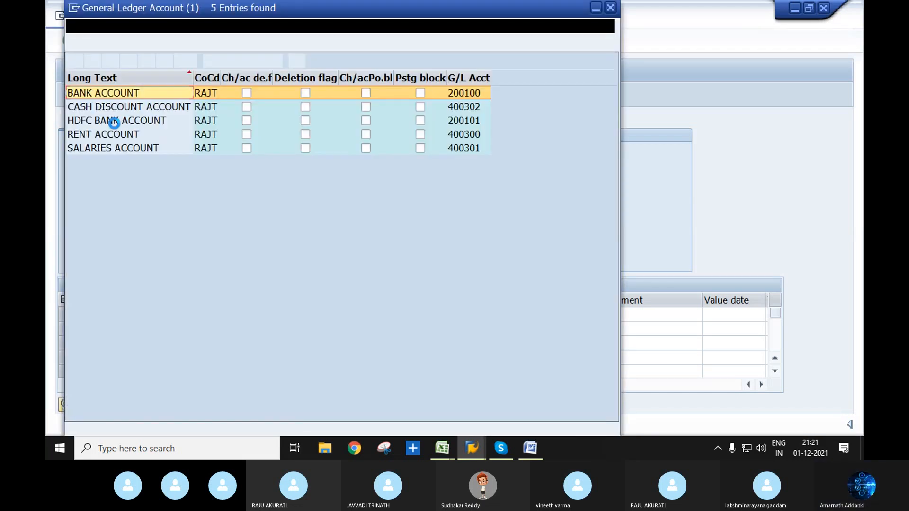
{"action": "double_click", "coordinate": [133, 136]}
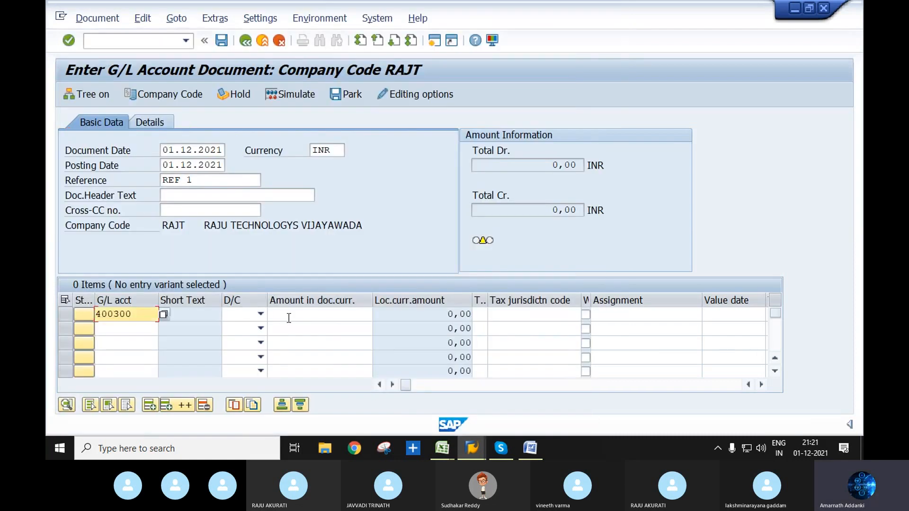
Step: Change the first line item to SALARIES ACCOUNT 400301 as a debit with amount 50000
{"action": "left_click", "coordinate": [161, 314]}
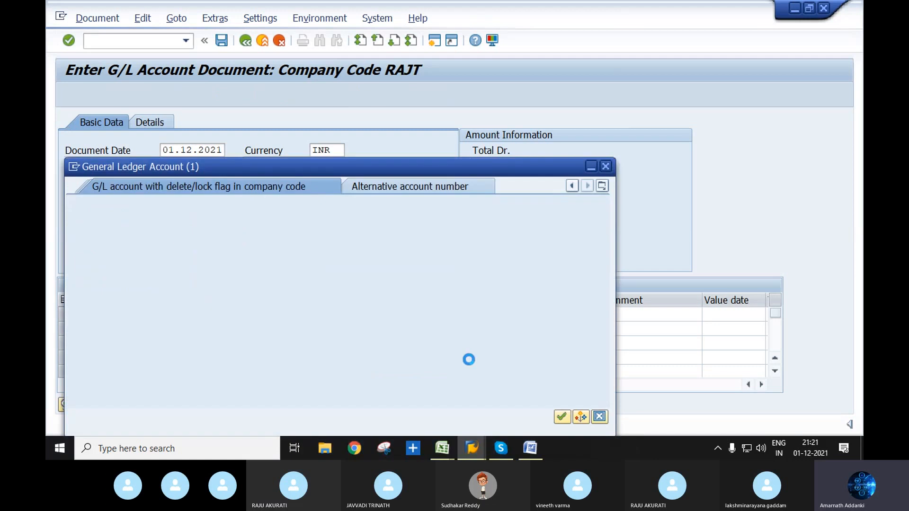
{"action": "key", "text": "Return"}
{"action": "double_click", "coordinate": [106, 147]}
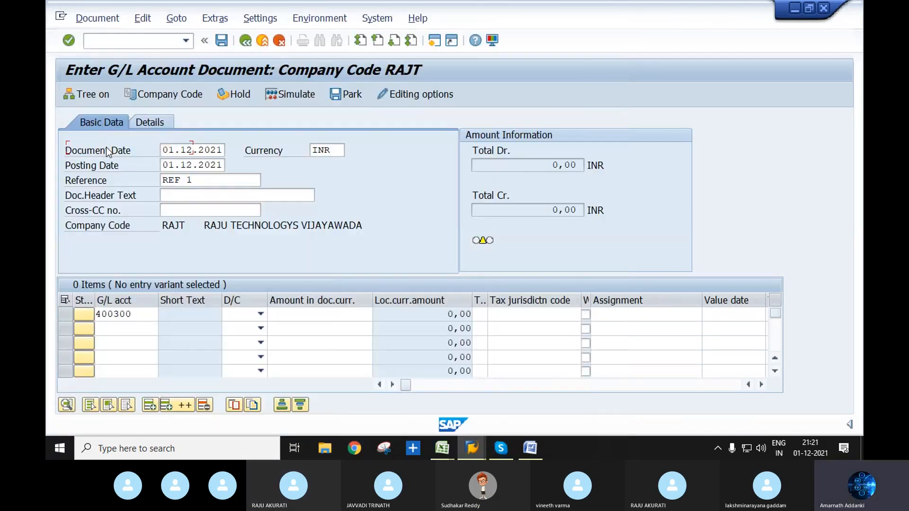
{"action": "left_click", "coordinate": [260, 313]}
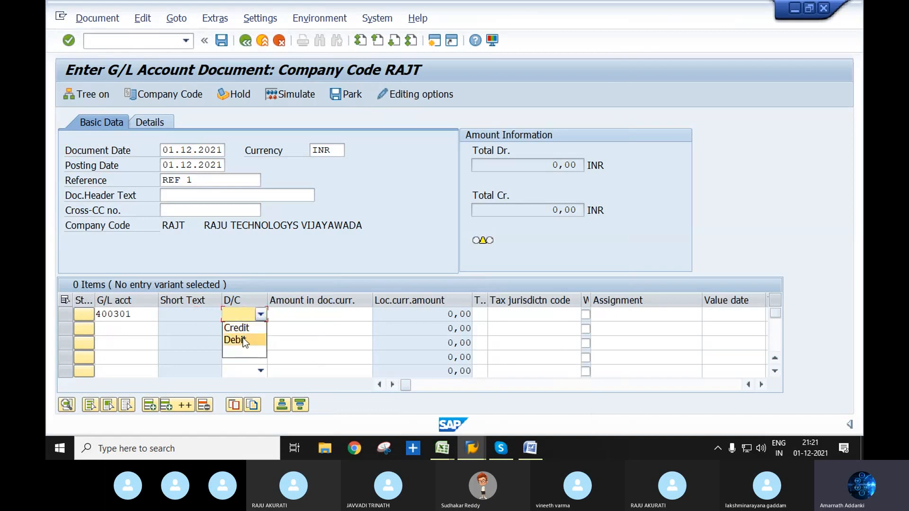
{"action": "left_click", "coordinate": [331, 315]}
{"action": "type", "text": "50000"}
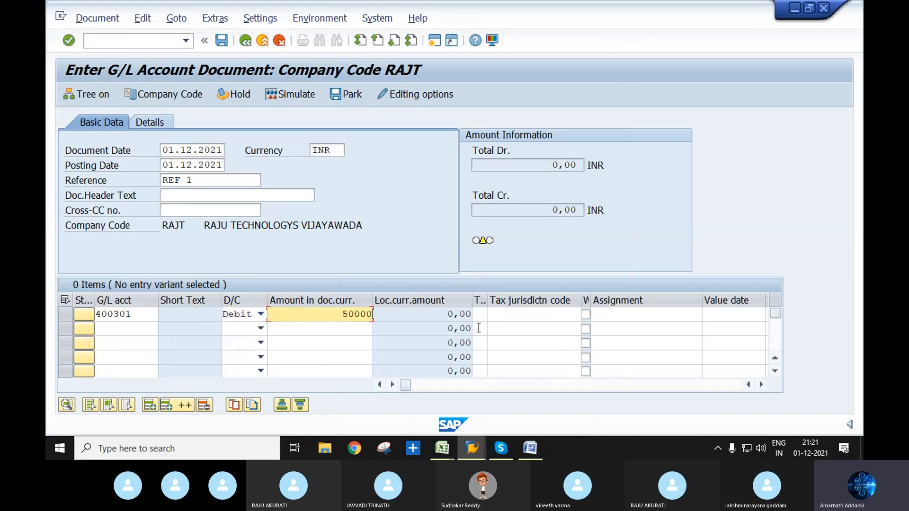
{"action": "key", "text": "Tab"}
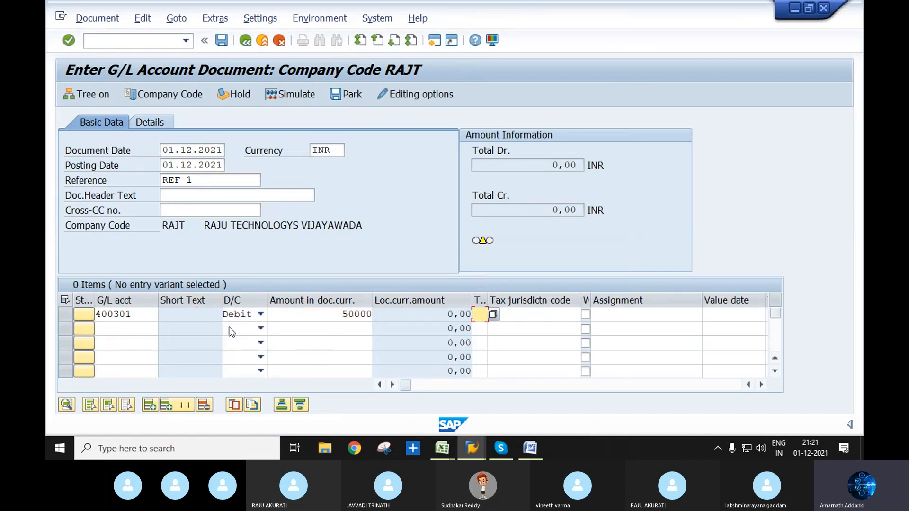
Step: Set the salaries line item's amount to 10000
{"action": "left_click", "coordinate": [343, 314]}
{"action": "left_click_drag", "start_coordinate": [343, 314], "coordinate": [387, 313]}
{"action": "type", "text": "10000"}
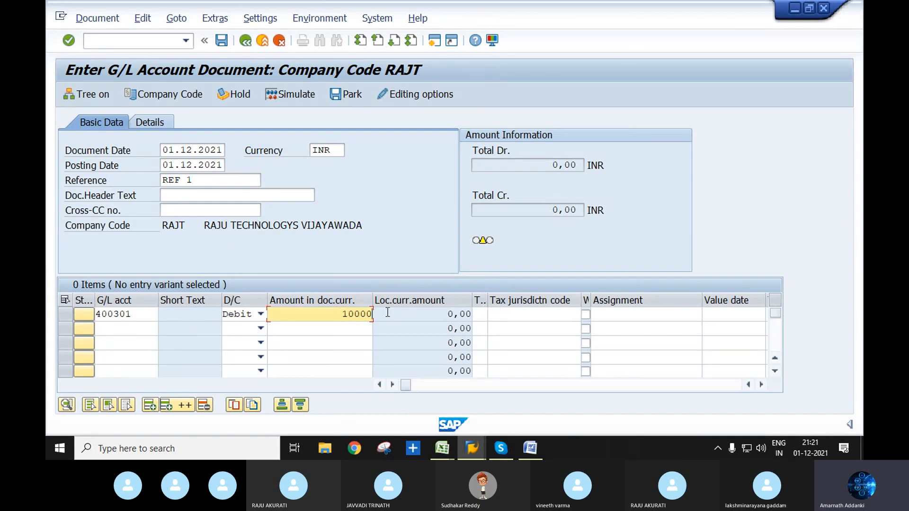
{"action": "key", "text": "Tab"}
Step: Add BANK ACCOUNT 200100 as the second line item, a credit of 10000, and validate the entries
{"action": "left_click", "coordinate": [132, 329]}
{"action": "left_click", "coordinate": [165, 328]}
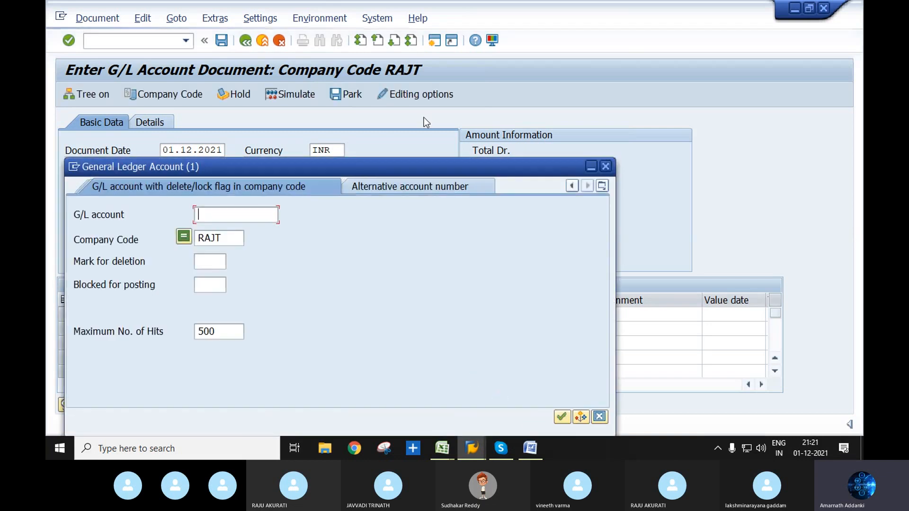
{"action": "left_click", "coordinate": [555, 367]}
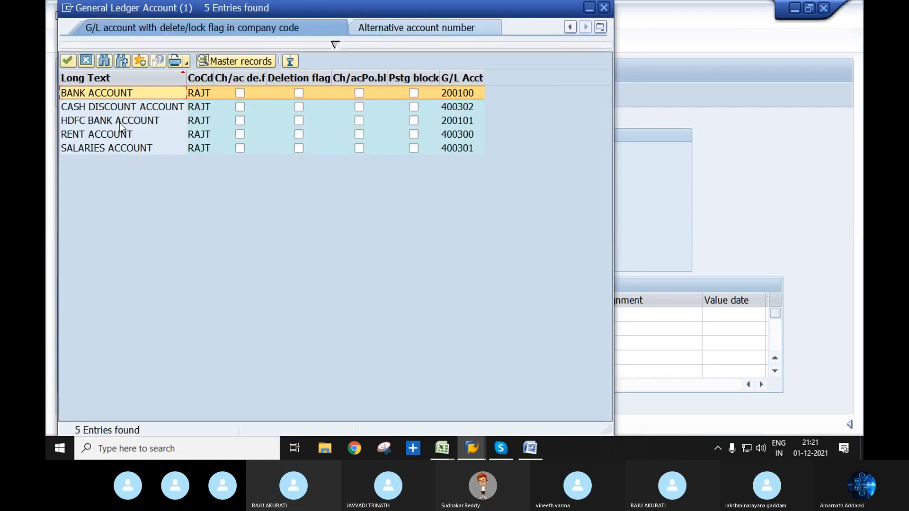
{"action": "double_click", "coordinate": [122, 97]}
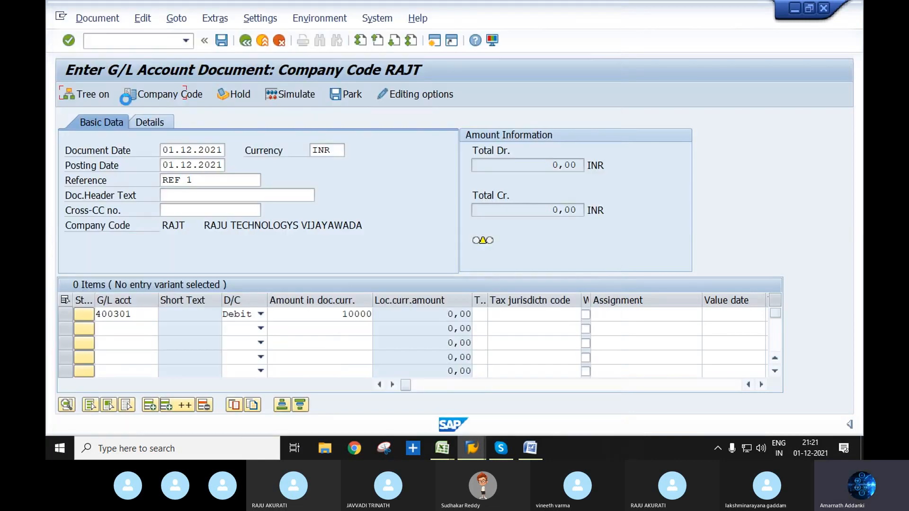
{"action": "left_click", "coordinate": [261, 329]}
{"action": "left_click", "coordinate": [239, 341]}
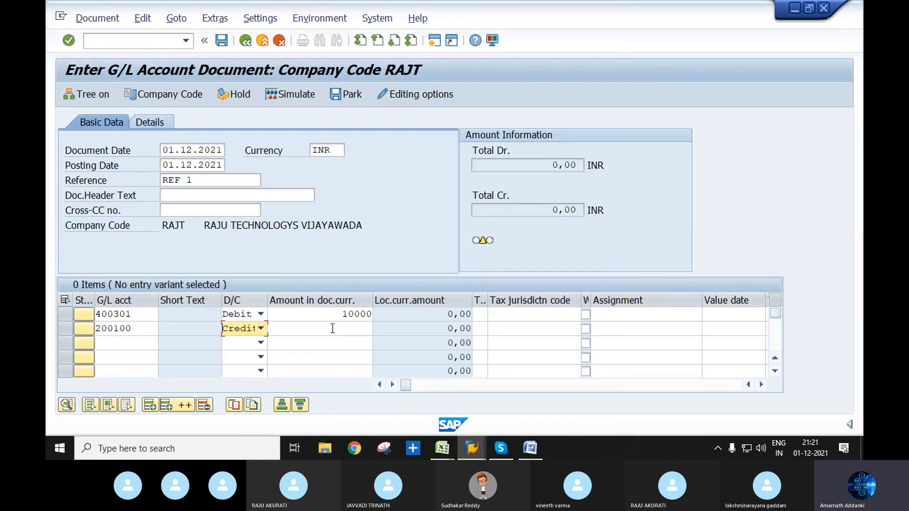
{"action": "left_click", "coordinate": [332, 328]}
{"action": "type", "text": "10000"}
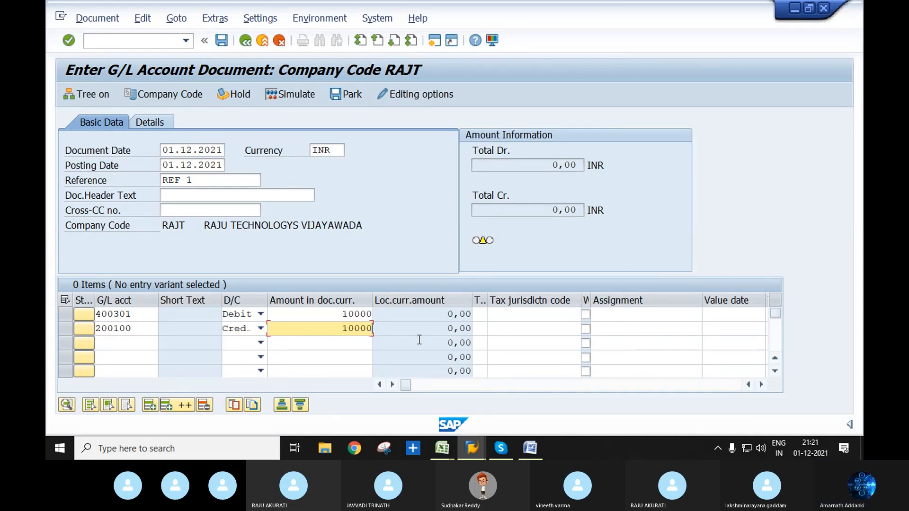
{"action": "key", "text": "Return"}
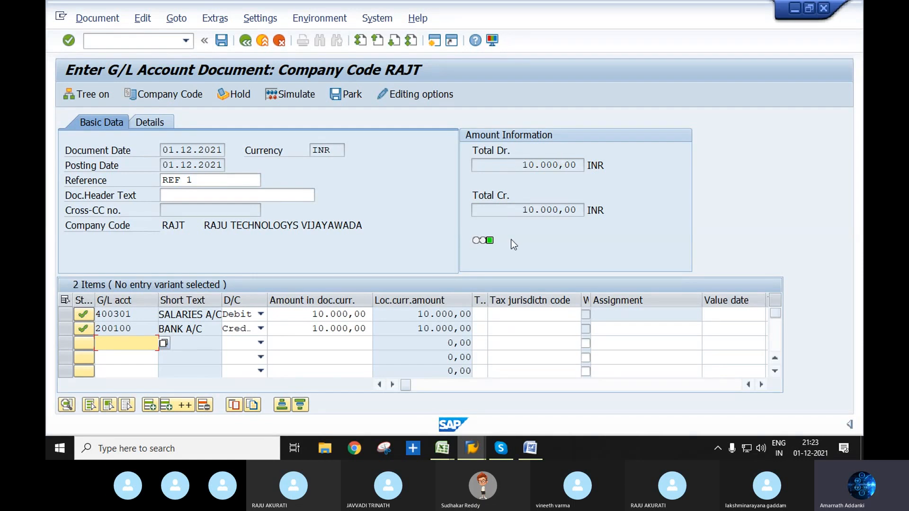
Step: Simulate the salaries document and post it from the document overview
{"action": "mouse_move", "coordinate": [499, 246]}
{"action": "left_click", "coordinate": [300, 95]}
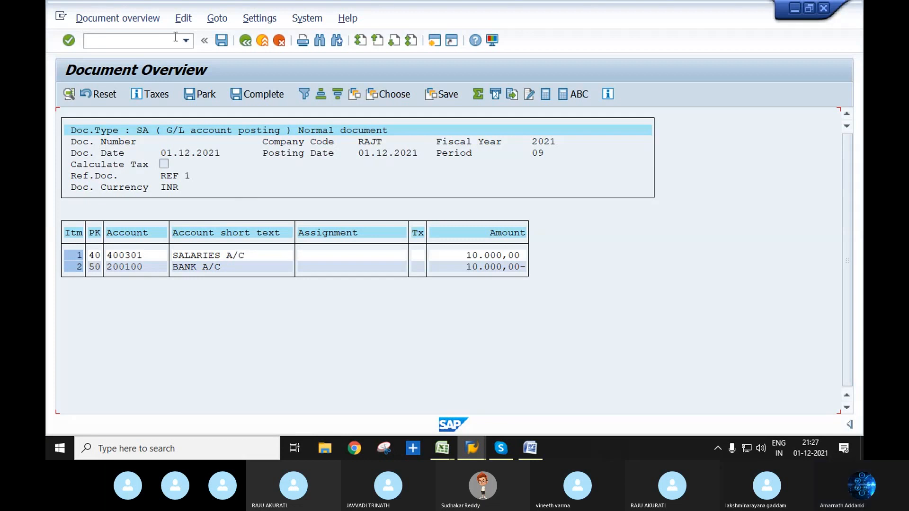
{"action": "left_click", "coordinate": [224, 41]}
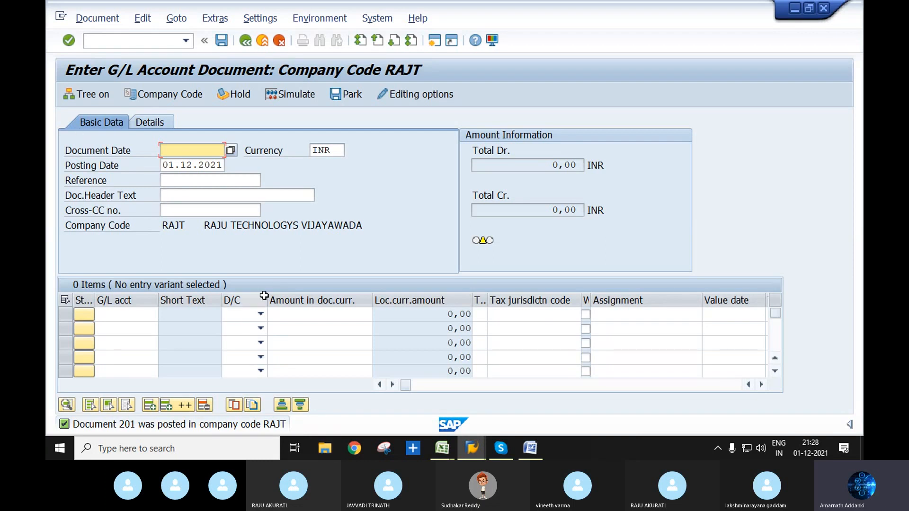
Step: Display the document just posted in company code RAJT using transaction FB03
{"action": "left_click", "coordinate": [111, 43]}
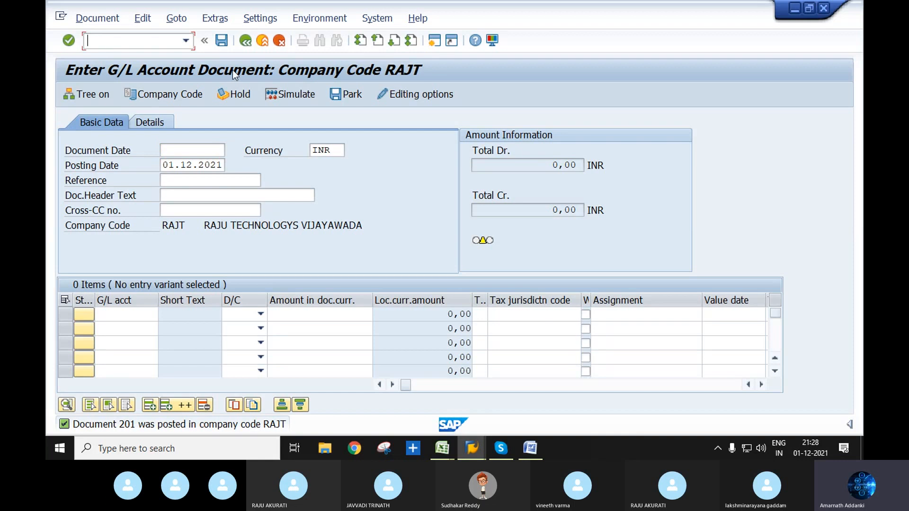
{"action": "type", "text": "/NFB03"}
{"action": "key", "text": "Return"}
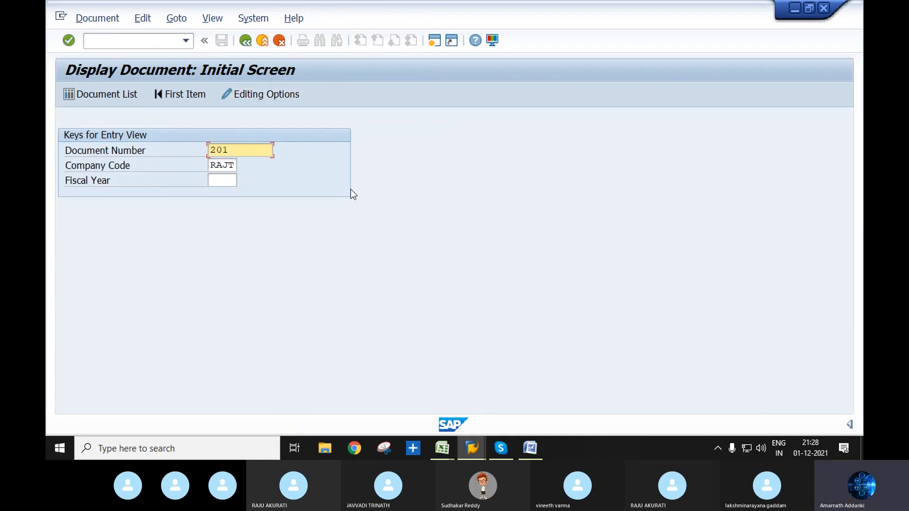
{"action": "key", "text": "Return"}
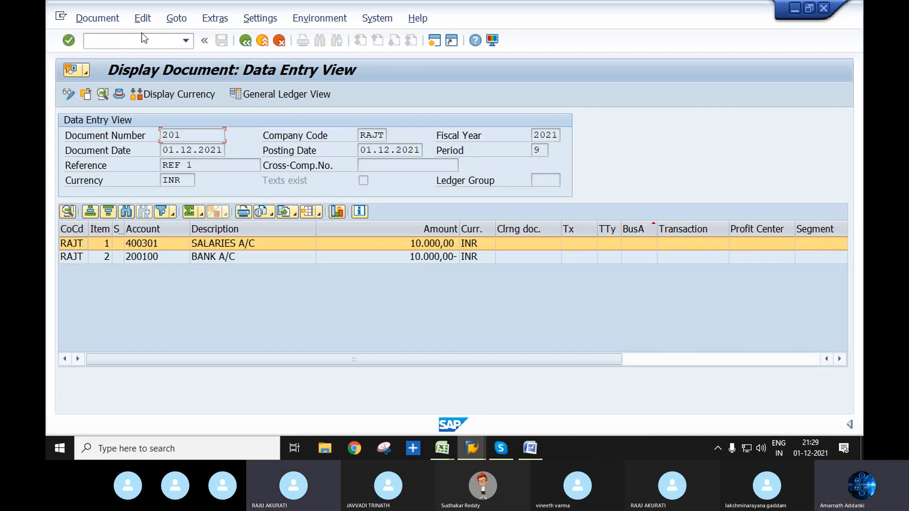
Step: Leave the document display and return to G/L account document entry with transaction FB50
{"action": "type", "text": "/N"}
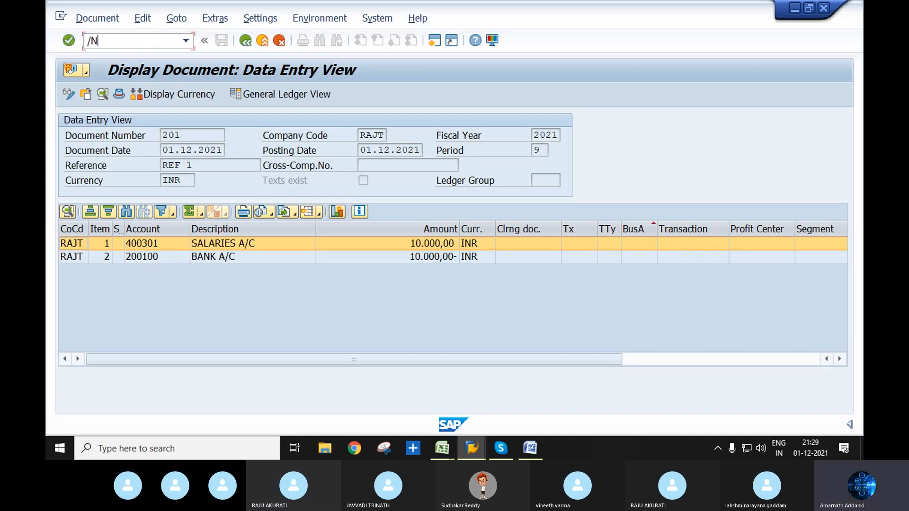
{"action": "type", "text": "FB03"}
{"action": "key", "text": "Return"}
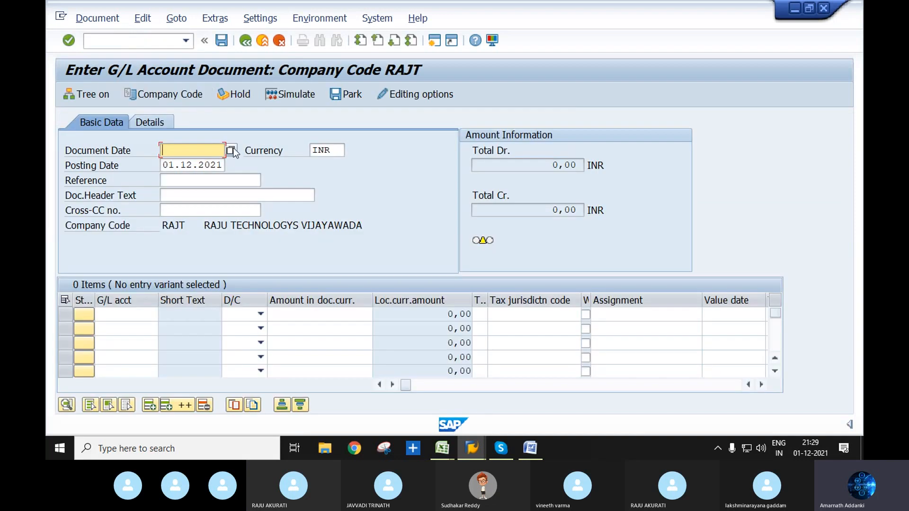
Step: Set the new document's date to 01.12.2021 and its reference to REF 2
{"action": "left_click", "coordinate": [231, 151]}
{"action": "left_click", "coordinate": [404, 395]}
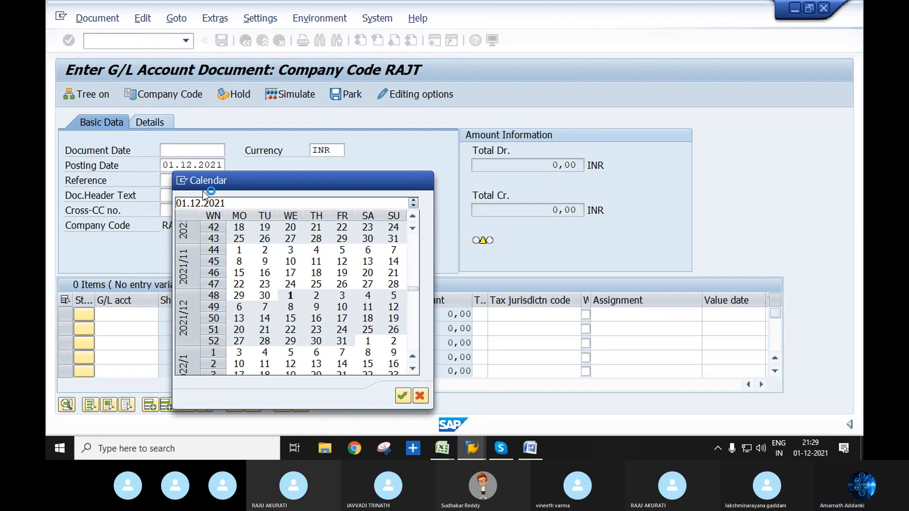
{"action": "left_click", "coordinate": [226, 181]}
{"action": "type", "text": "RE"}
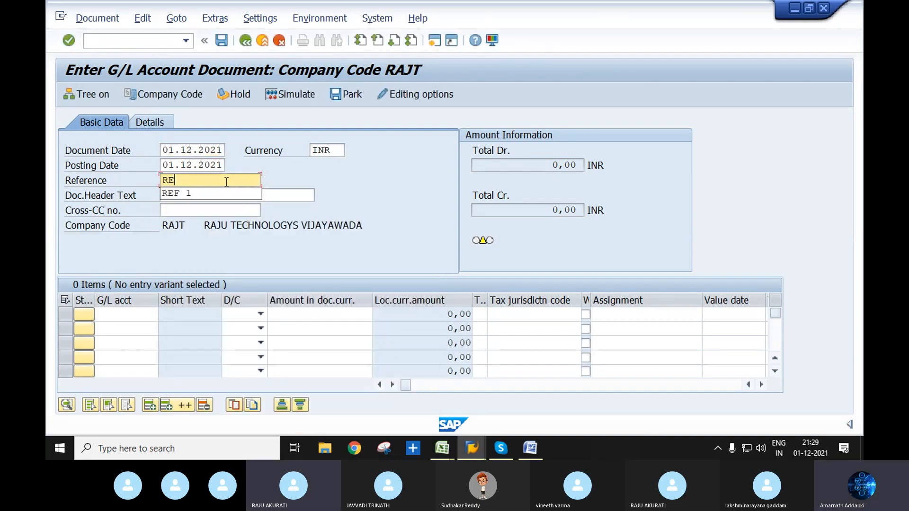
{"action": "key", "text": "Down"}
{"action": "key", "text": "Return"}
{"action": "key", "text": "BackSpace"}
{"action": "type", "text": "2"}
{"action": "left_click", "coordinate": [156, 315]}
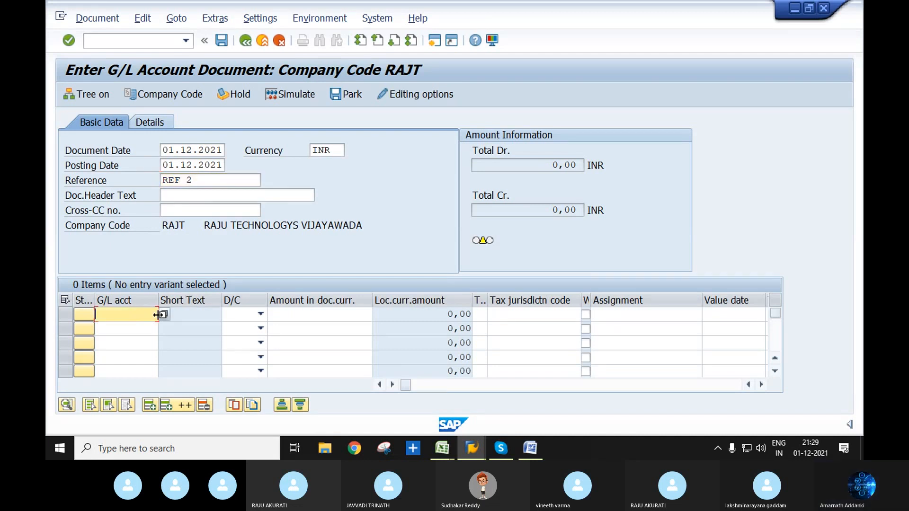
Step: Enter the first line item as a debit of 50000 to the rent account 400300
{"action": "left_click", "coordinate": [162, 314]}
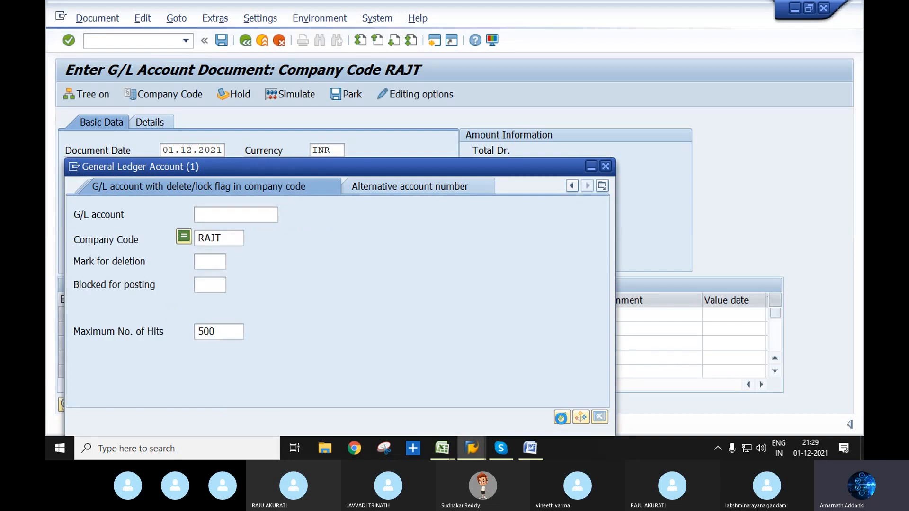
{"action": "left_click", "coordinate": [561, 417]}
{"action": "double_click", "coordinate": [123, 134]}
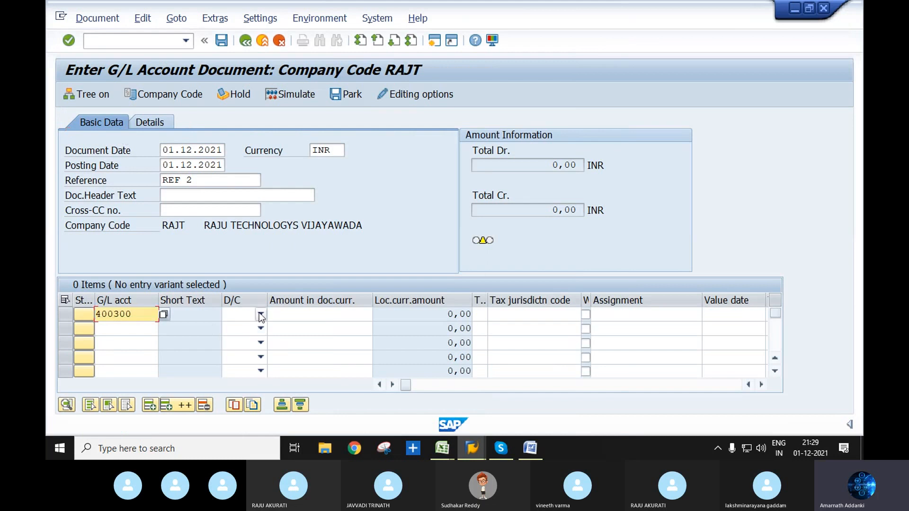
{"action": "left_click", "coordinate": [260, 314]}
{"action": "left_click", "coordinate": [240, 342]}
{"action": "type", "text": "50000"}
{"action": "key", "text": "Tab"}
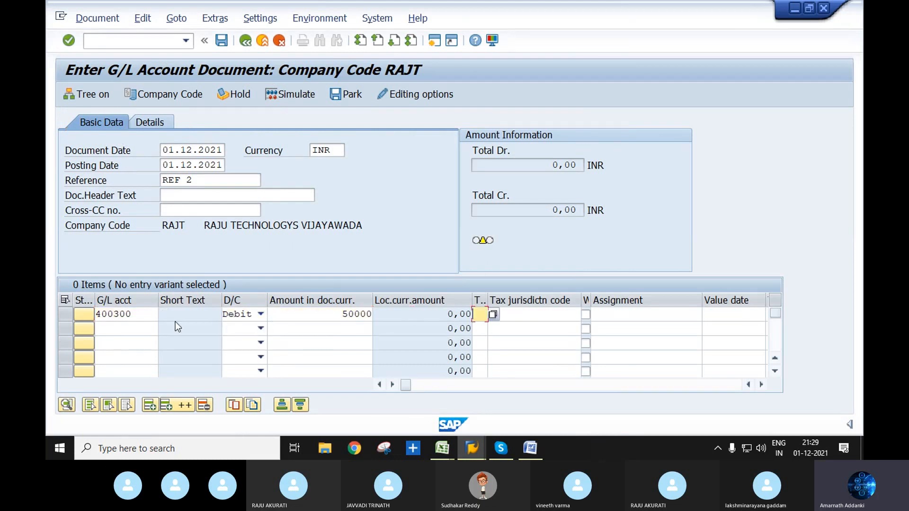
Step: Enter the second line item as a credit of 50000 to the HDFC bank account 200101 and validate the entries
{"action": "left_click", "coordinate": [154, 329]}
{"action": "left_click", "coordinate": [168, 328]}
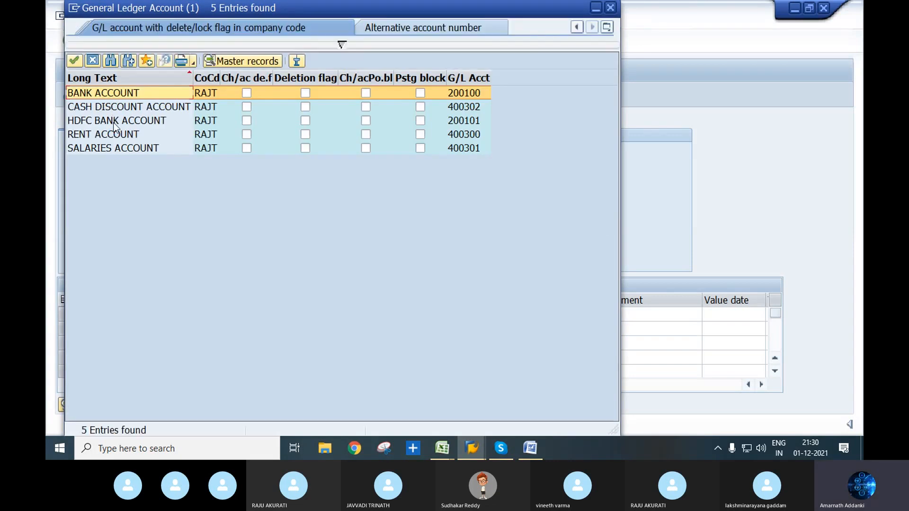
{"action": "double_click", "coordinate": [113, 121]}
{"action": "left_click", "coordinate": [260, 328]}
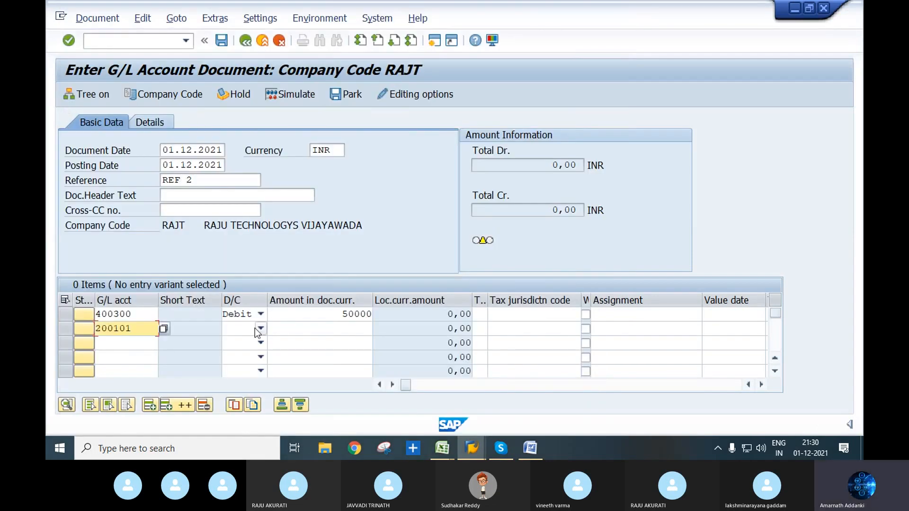
{"action": "left_click", "coordinate": [249, 340]}
{"action": "left_click", "coordinate": [358, 324]}
{"action": "type", "text": "50000"}
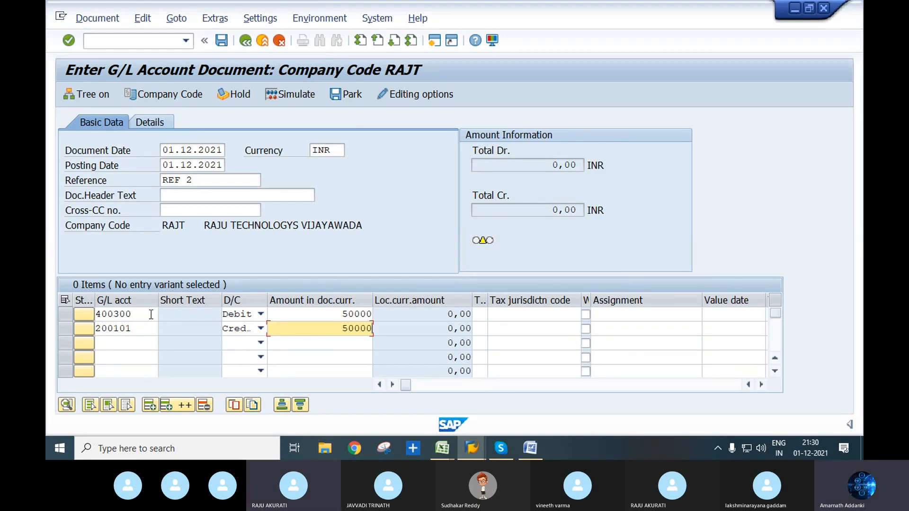
{"action": "key", "text": "Return"}
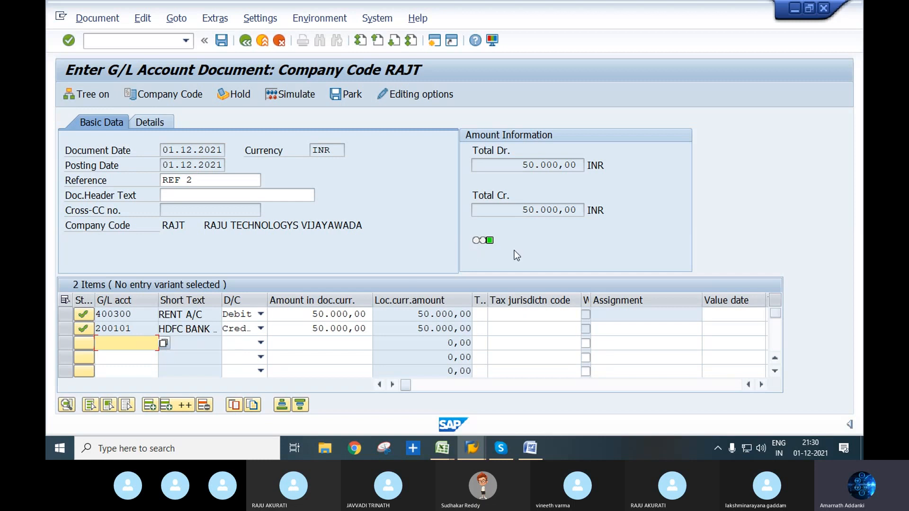
Step: Capture a screen snip of the G/L document entry area and copy it to the clipboard
{"action": "mouse_move", "coordinate": [496, 245]}
{"action": "left_click", "coordinate": [415, 450]}
{"action": "mouse_move", "coordinate": [51, 57]}
{"action": "left_mouse_down"}
{"action": "mouse_move", "coordinate": [144, 374]}
{"action": "mouse_move", "coordinate": [741, 432]}
{"action": "mouse_move", "coordinate": [808, 417]}
{"action": "left_mouse_up"}
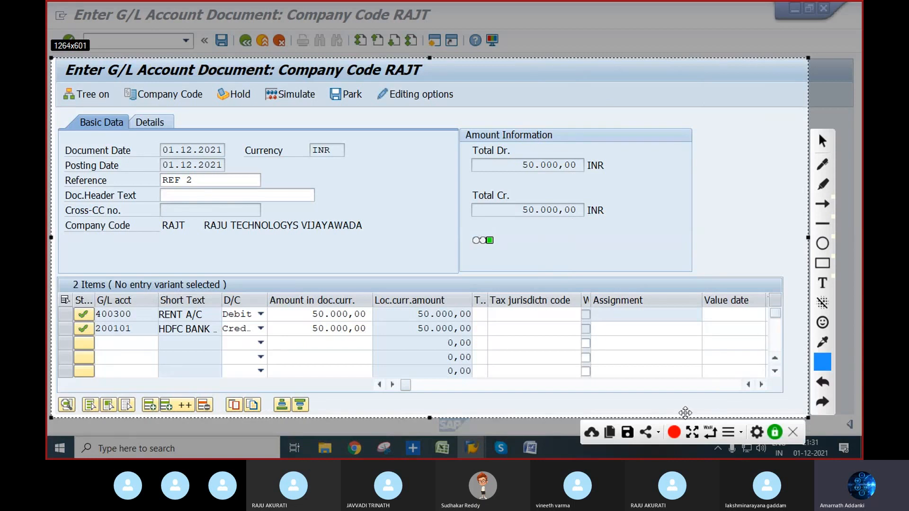
{"action": "key", "text": "ctrl+c"}
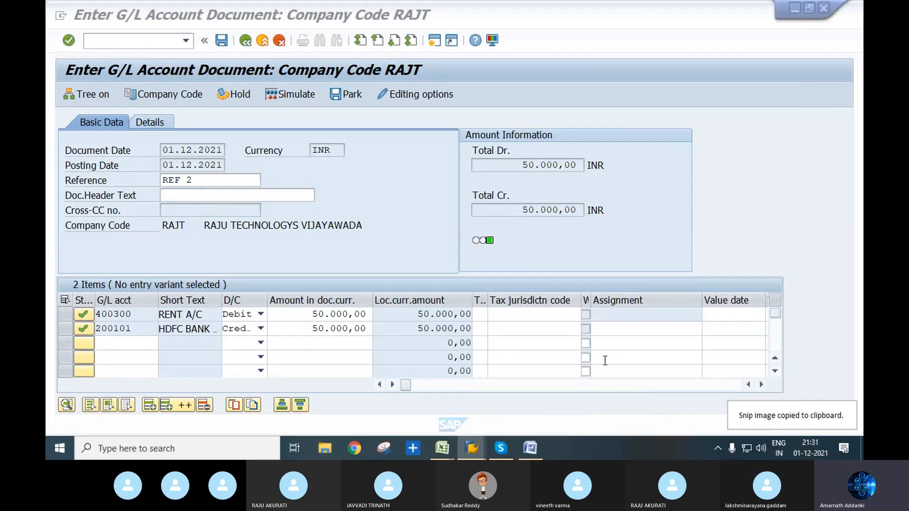
{"action": "left_click", "coordinate": [554, 381]}
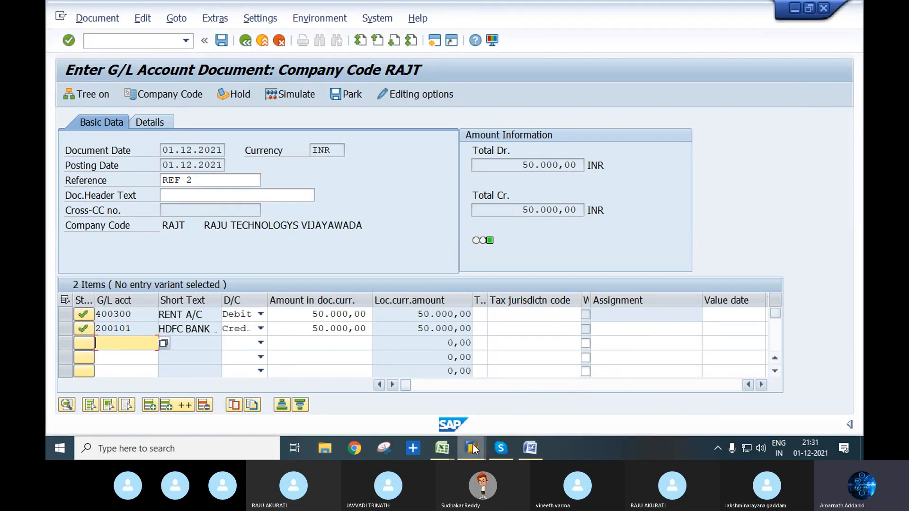
Step: Switch to Skype, send the copied snip in the meeting chat, close the chat and return to the SAP document entry
{"action": "left_click", "coordinate": [505, 447]}
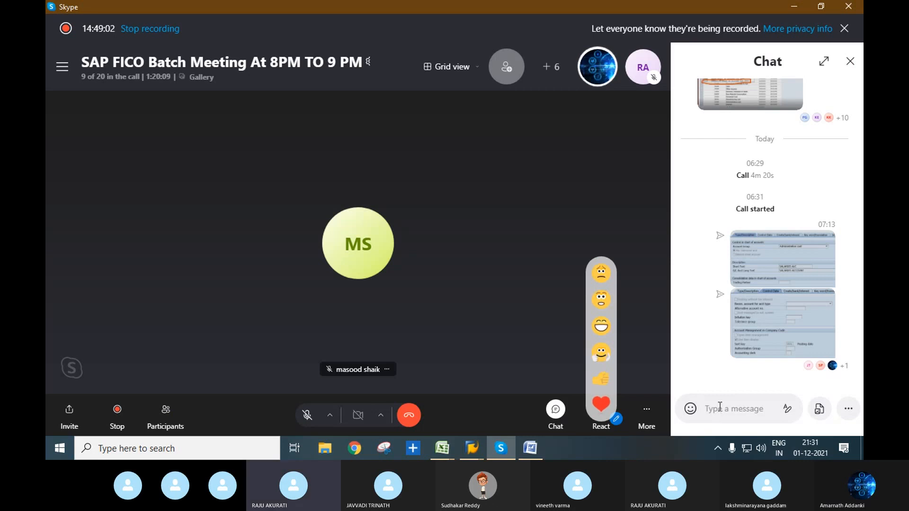
{"action": "key", "text": "ctrl+v"}
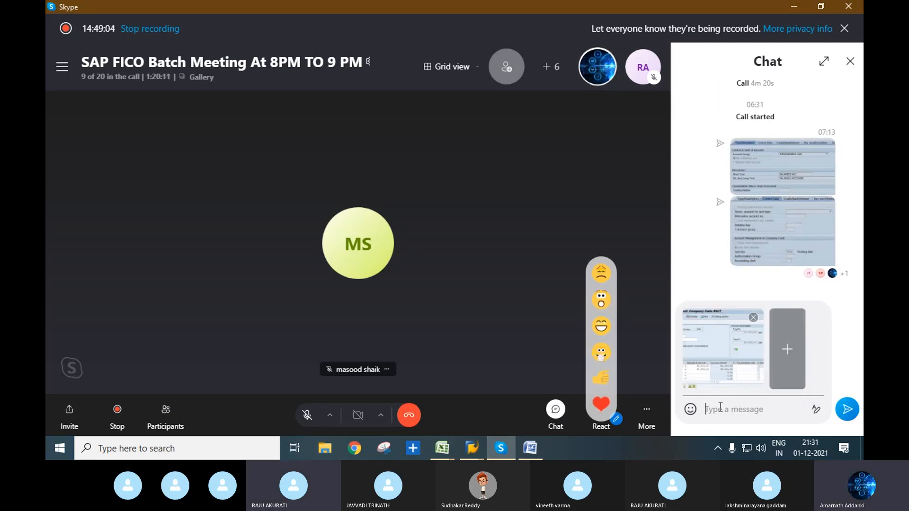
{"action": "key", "text": "Return"}
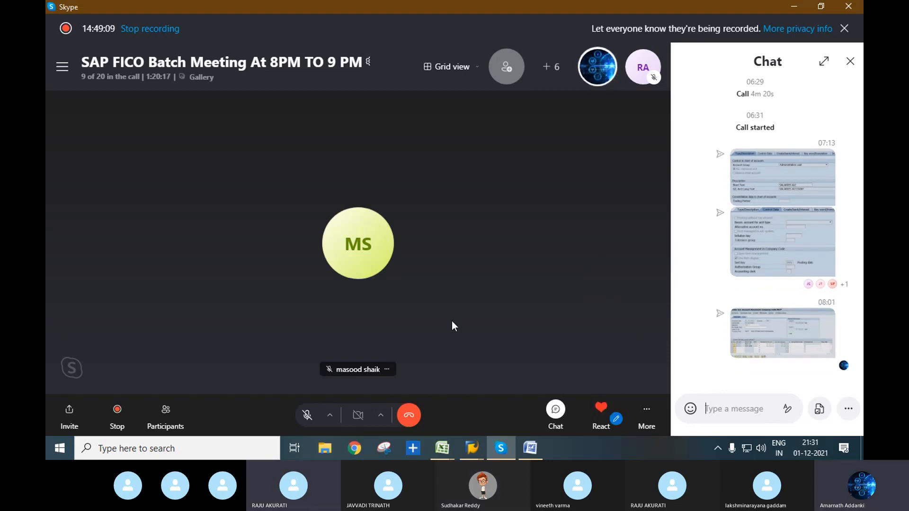
{"action": "left_click", "coordinate": [849, 62]}
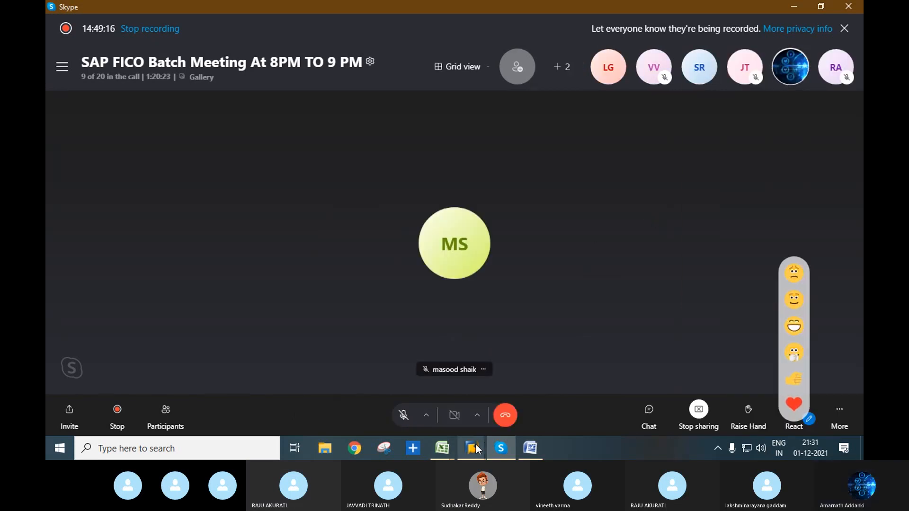
{"action": "mouse_move", "coordinate": [476, 444]}
{"action": "left_click", "coordinate": [464, 400]}
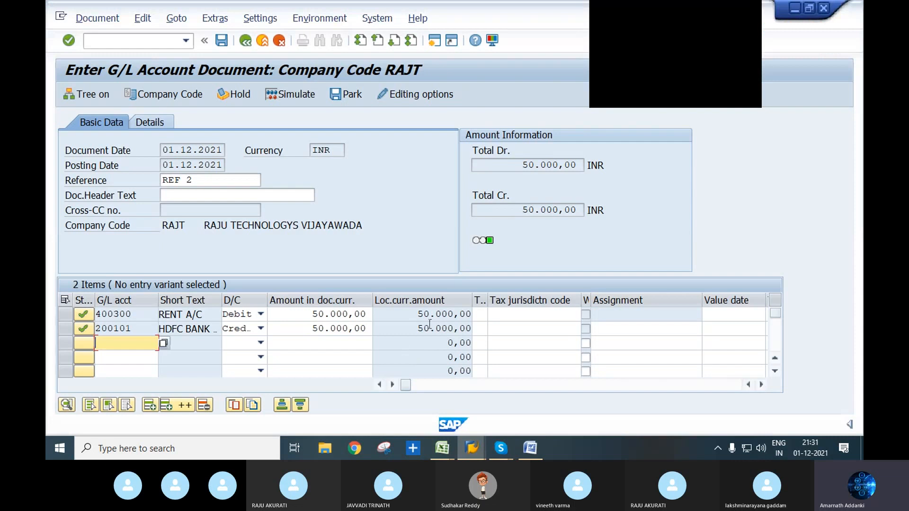
{"action": "left_click", "coordinate": [750, 16]}
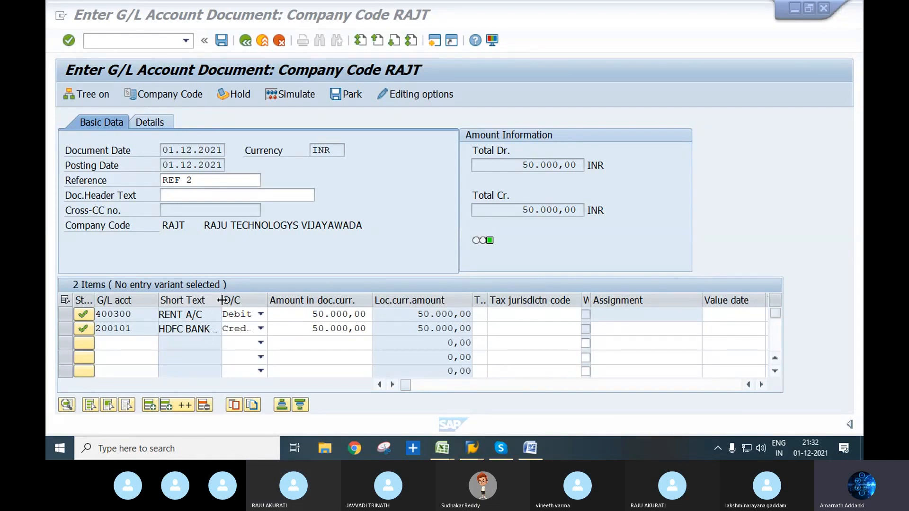
Step: Widen the Short Text and Tax code columns of the line item table to show their full headings and contents
{"action": "left_click_drag", "start_coordinate": [221, 301], "coordinate": [228, 300]}
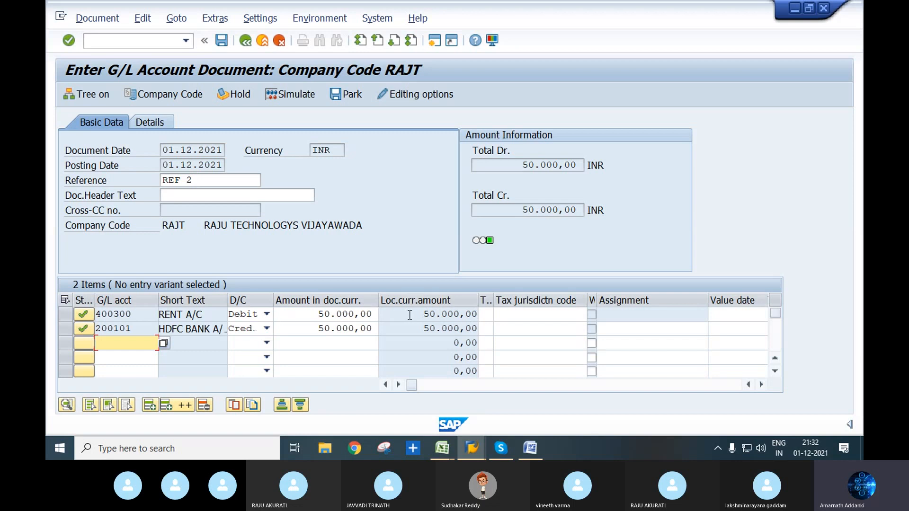
{"action": "left_click", "coordinate": [545, 316]}
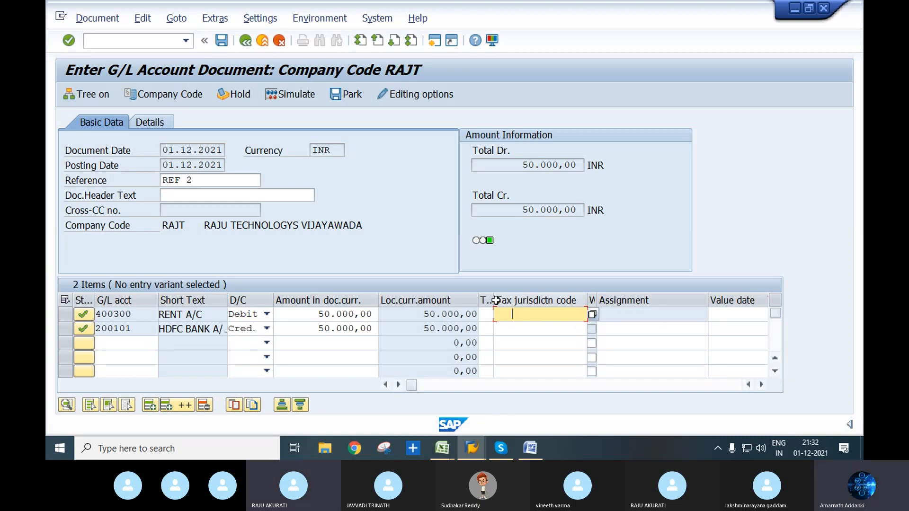
{"action": "left_click_drag", "start_coordinate": [494, 299], "coordinate": [541, 299]}
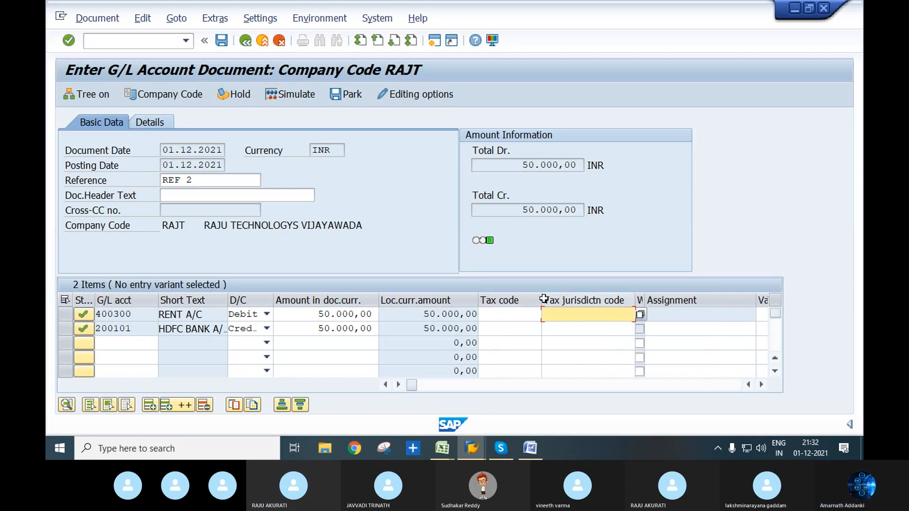
{"action": "left_click", "coordinate": [506, 315]}
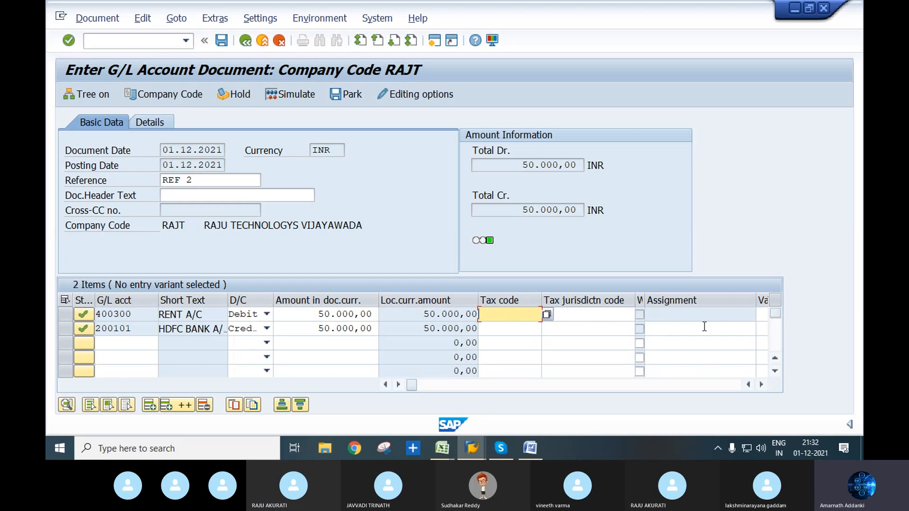
Step: Review the remaining line item fields and widen the Business area and Partner business area columns
{"action": "left_click", "coordinate": [761, 384]}
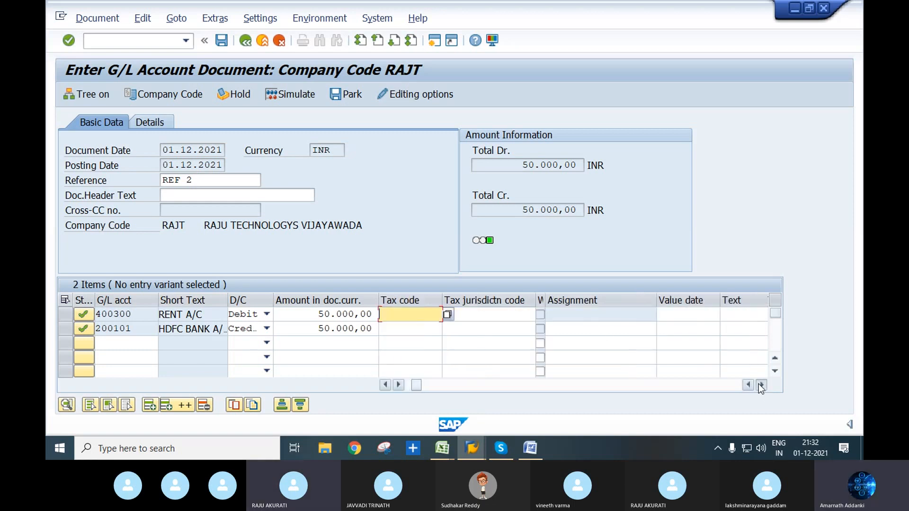
{"action": "left_click", "coordinate": [761, 385]}
{"action": "left_click", "coordinate": [761, 385]}
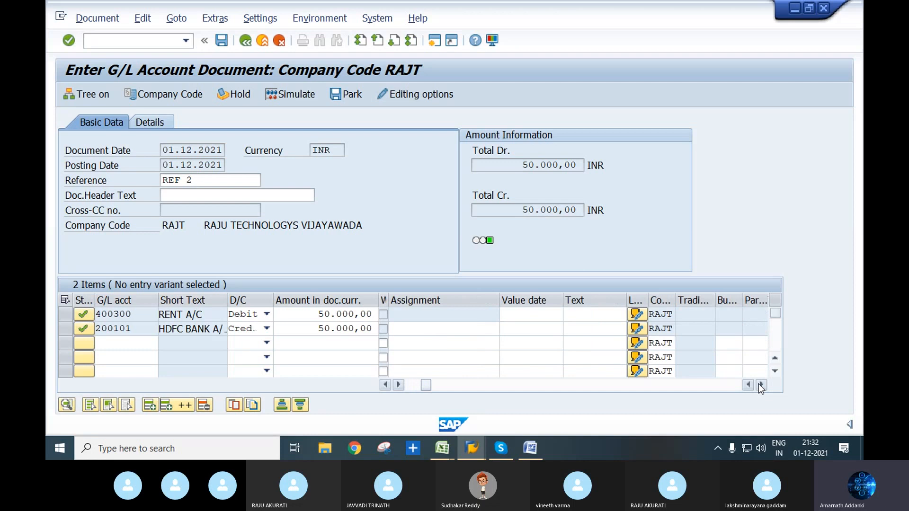
{"action": "left_click", "coordinate": [759, 385]}
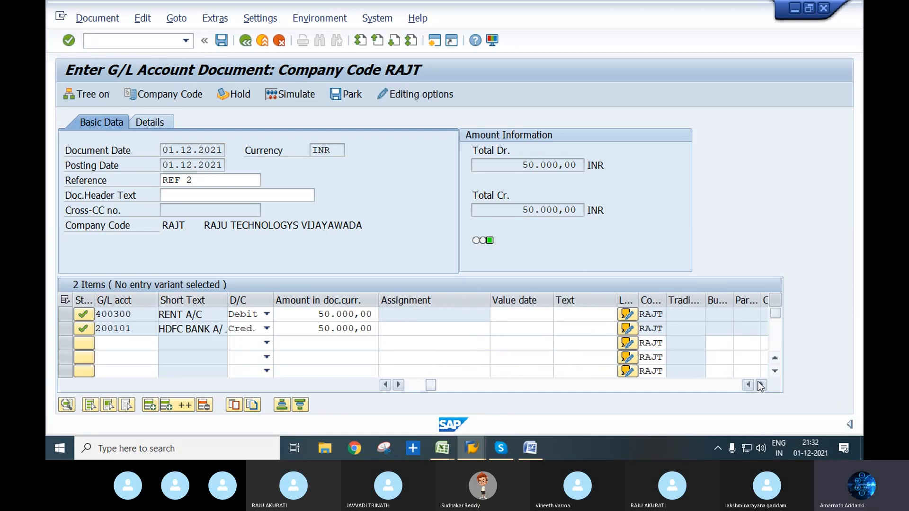
{"action": "left_click", "coordinate": [564, 314]}
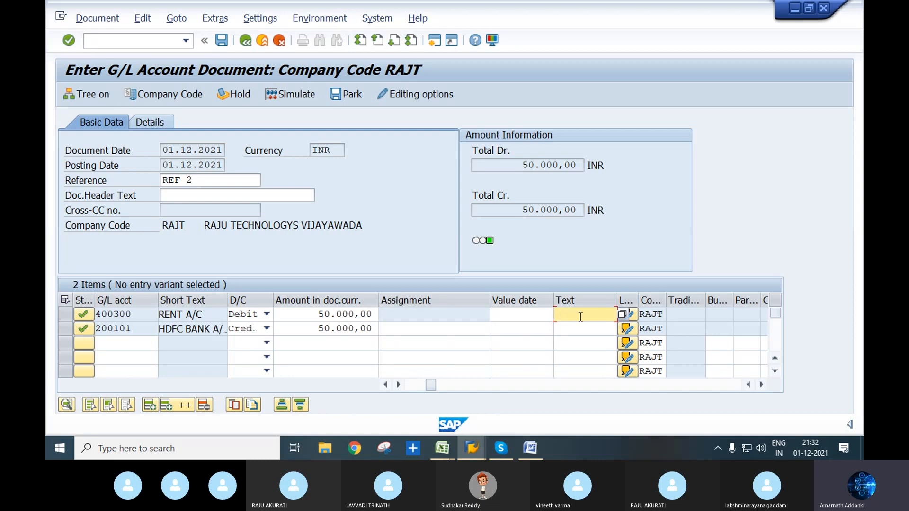
{"action": "left_click", "coordinate": [654, 314]}
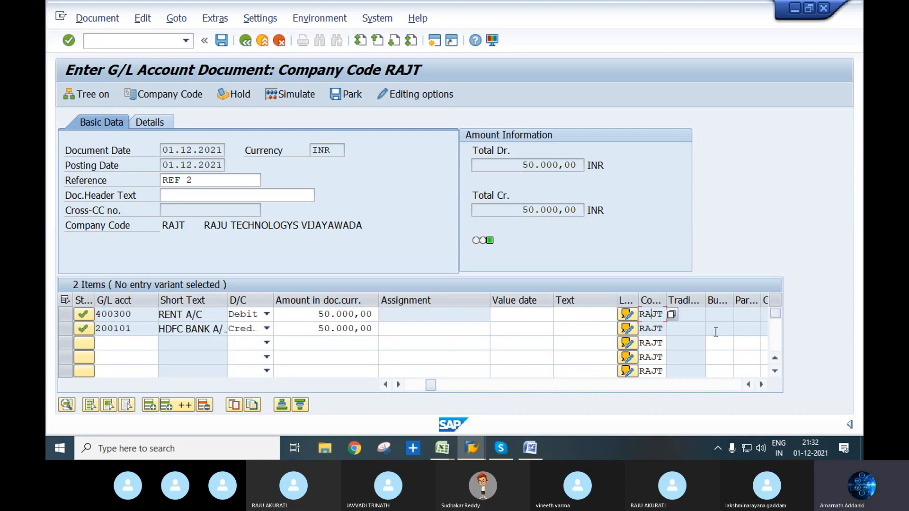
{"action": "left_click", "coordinate": [761, 385]}
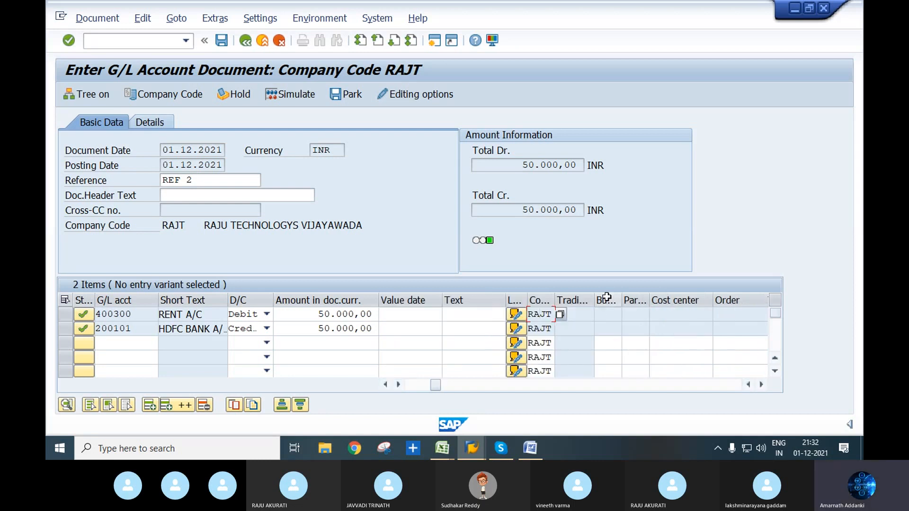
{"action": "left_click_drag", "start_coordinate": [625, 300], "coordinate": [664, 299]}
{"action": "left_click", "coordinate": [640, 298]}
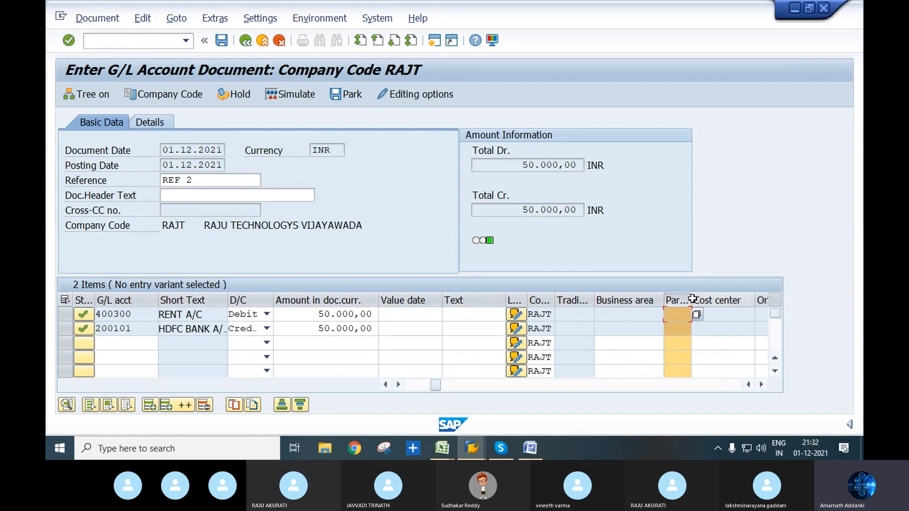
{"action": "left_click_drag", "start_coordinate": [692, 298], "coordinate": [718, 303]}
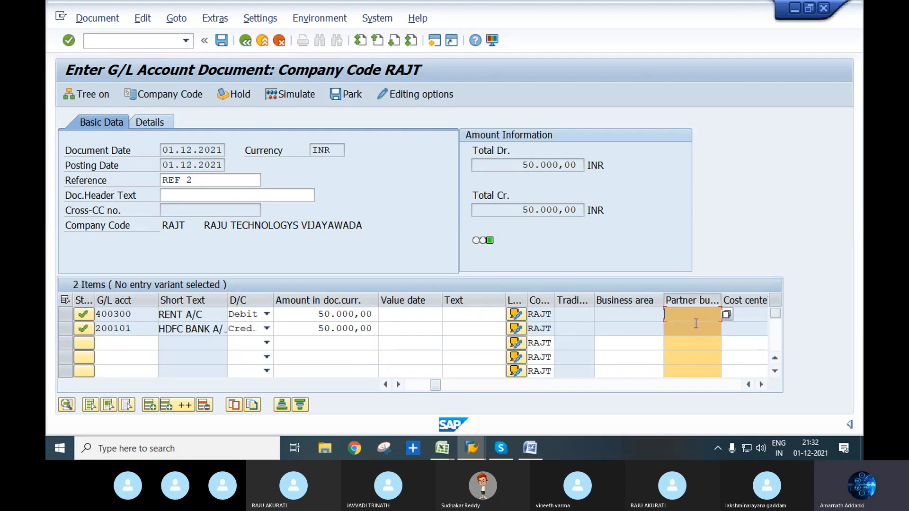
{"action": "left_click", "coordinate": [760, 385]}
{"action": "left_click", "coordinate": [761, 384]}
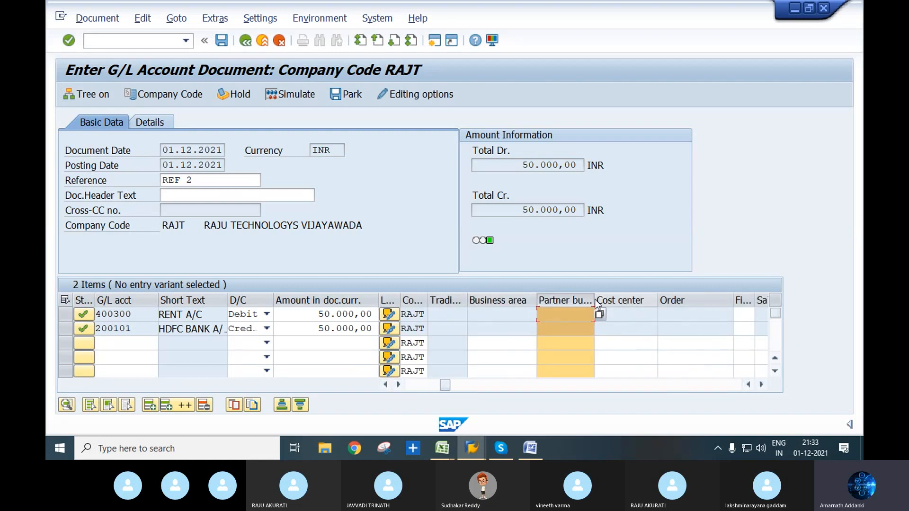
{"action": "left_click_drag", "start_coordinate": [595, 299], "coordinate": [618, 299]}
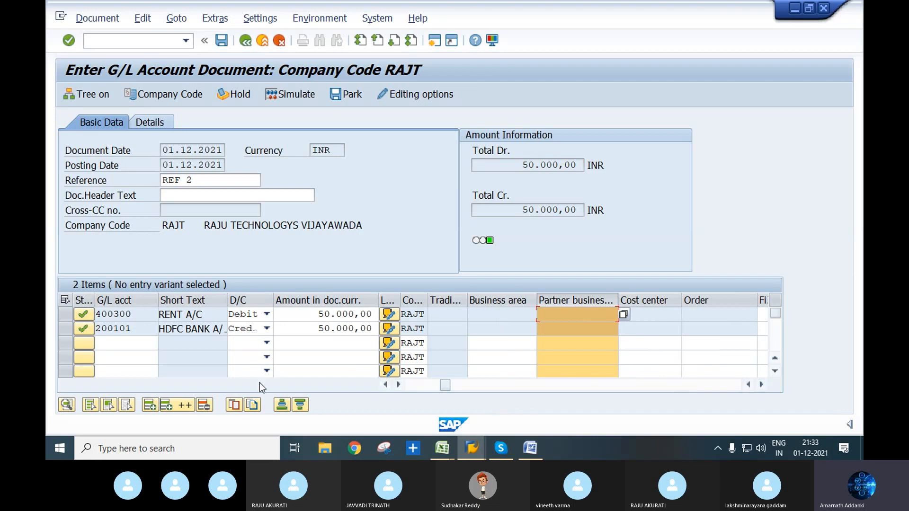
Step: Simulate the rent document and post it from the document overview
{"action": "left_click_drag", "start_coordinate": [382, 385], "coordinate": [382, 384]}
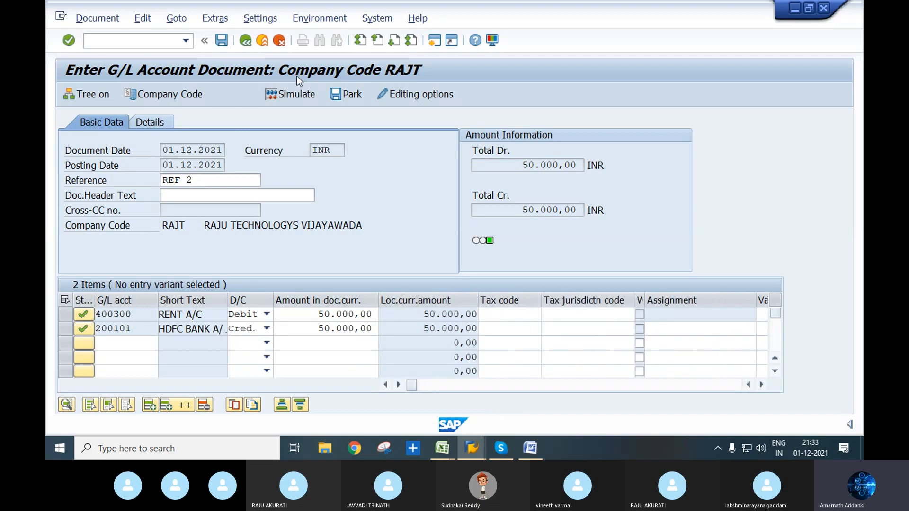
{"action": "left_click", "coordinate": [294, 90]}
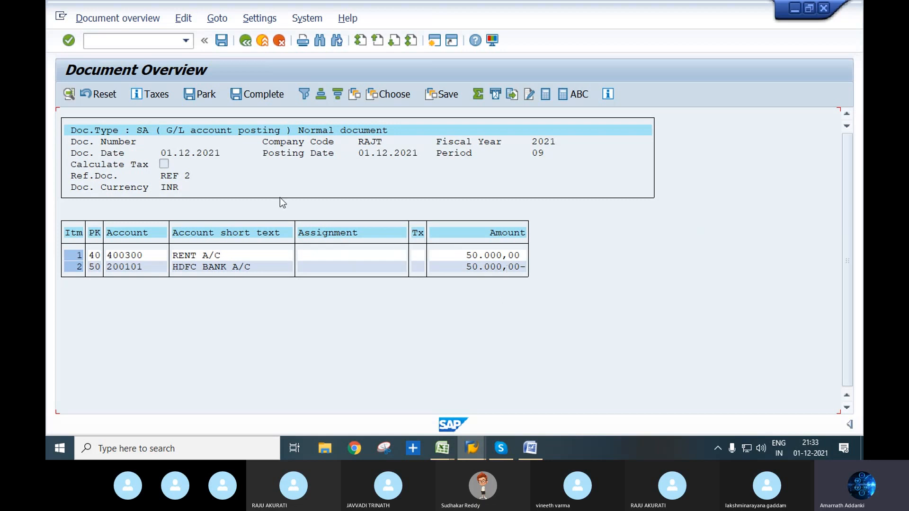
{"action": "left_click", "coordinate": [217, 42]}
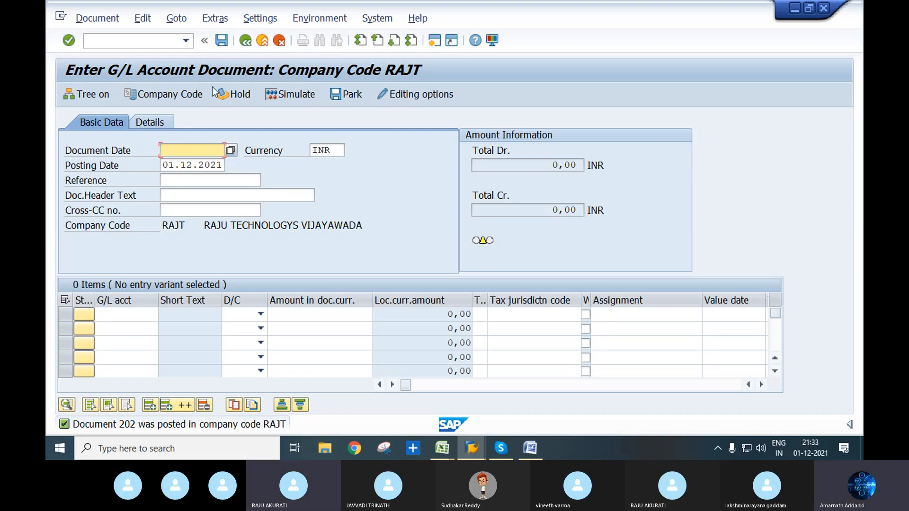
Step: Leave G/L document entry and open the document display with transaction FB03
{"action": "left_click", "coordinate": [154, 42]}
{"action": "type", "text": "/NFB"}
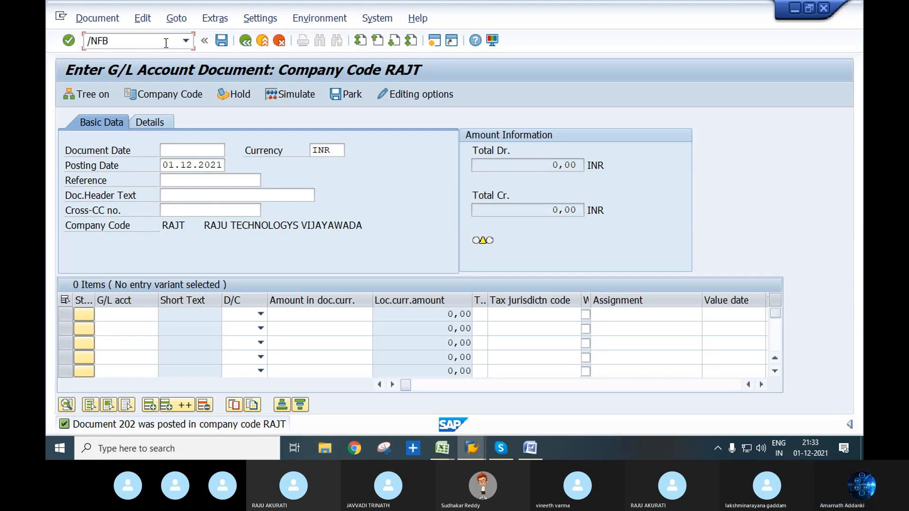
{"action": "type", "text": "03"}
{"action": "key", "text": "Return"}
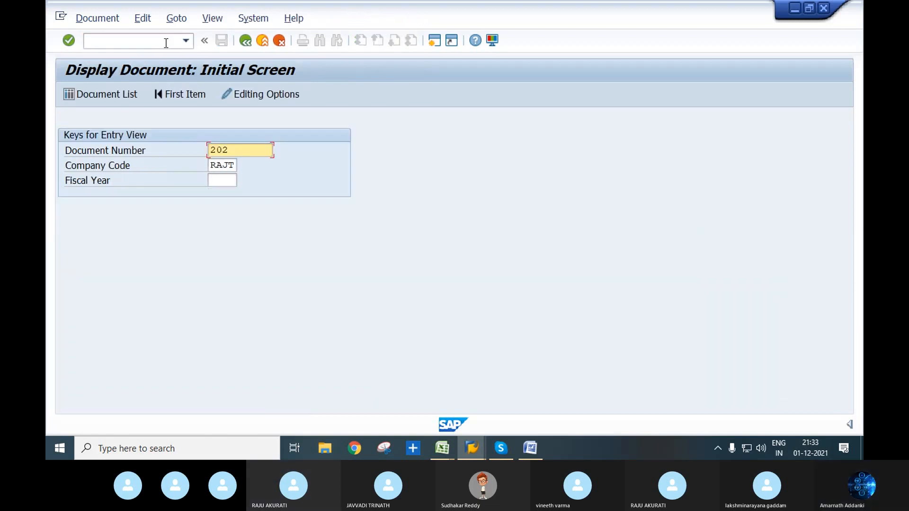
Step: Display the posted rent document of company code RAJT in the data entry view
{"action": "key", "text": "Return"}
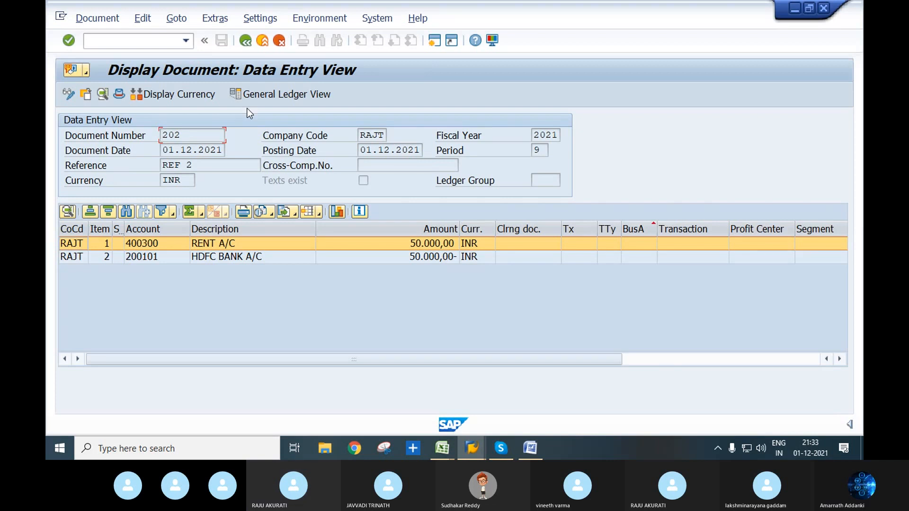
Step: Switch to Skype, open the meeting chat, and return to the displayed rent document in SAP
{"action": "left_click", "coordinate": [493, 440]}
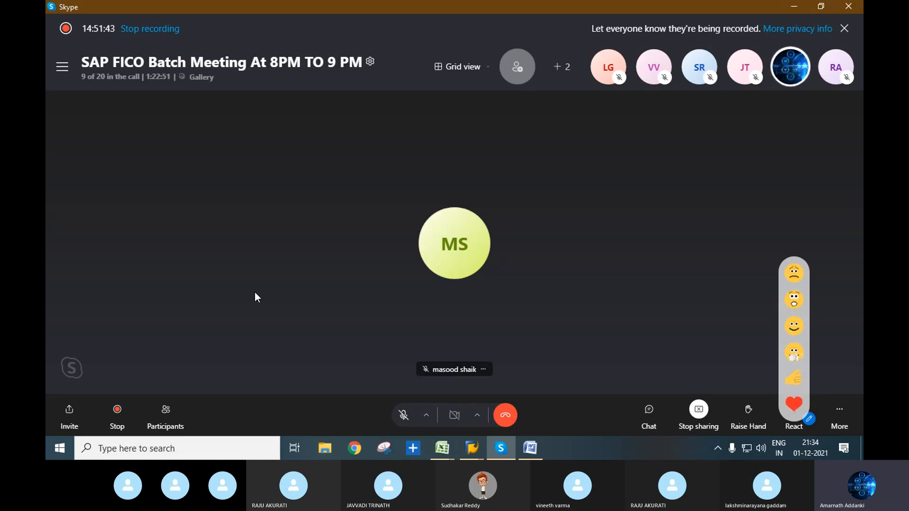
{"action": "left_click", "coordinate": [649, 414]}
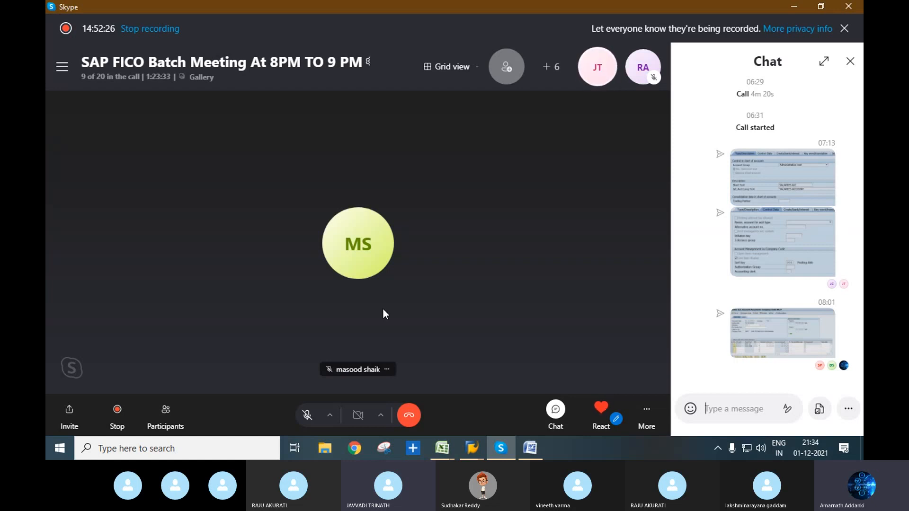
{"action": "mouse_move", "coordinate": [472, 448]}
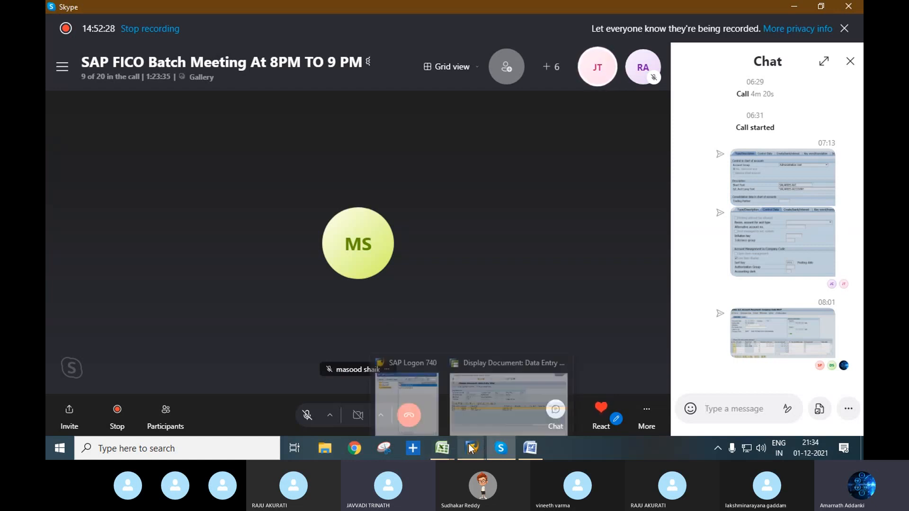
{"action": "left_click", "coordinate": [484, 395]}
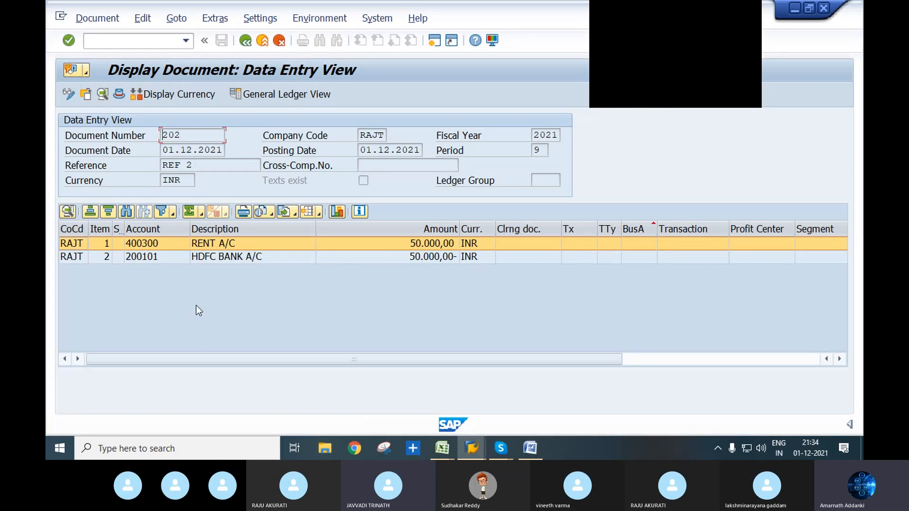
{"action": "left_click", "coordinate": [748, 6]}
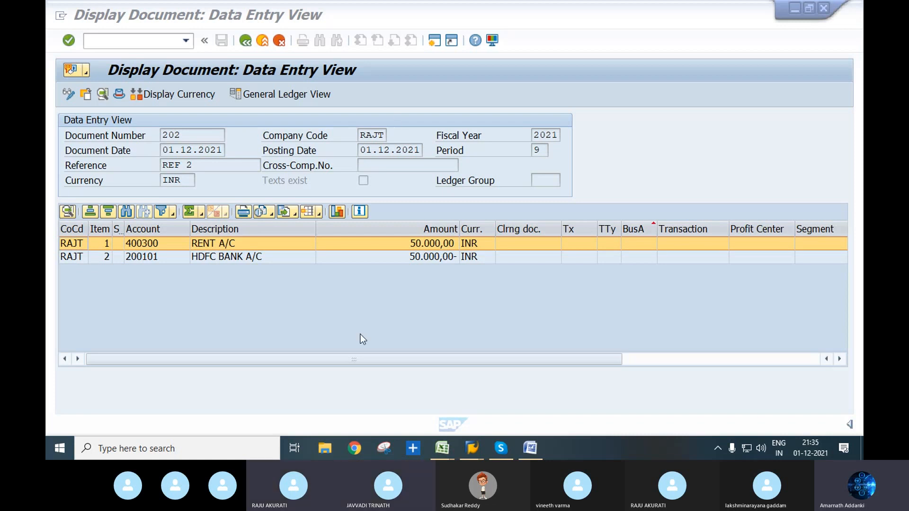
Step: Leave the document display and open central G/L account maintenance with transaction FS02
{"action": "left_click", "coordinate": [142, 40]}
{"action": "type", "text": "/N"}
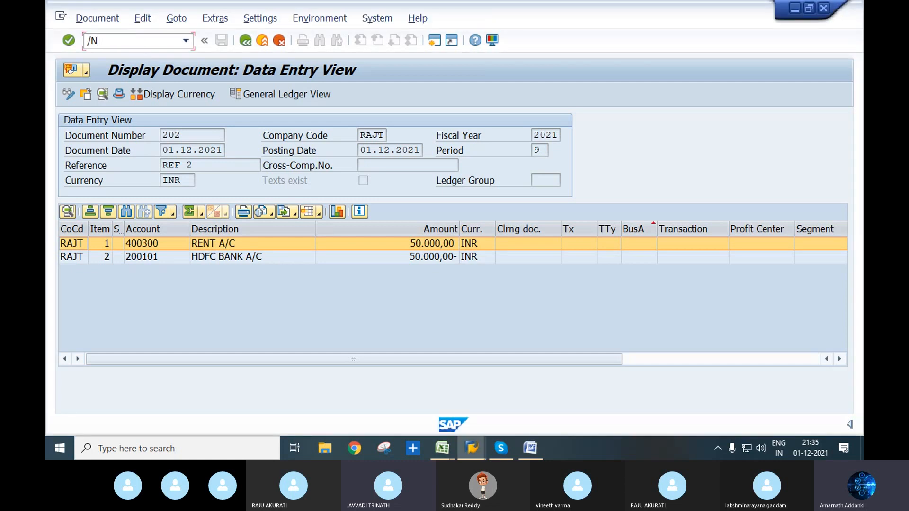
{"action": "type", "text": "FS10"}
{"action": "key", "text": "BackSpace"}
{"action": "key", "text": "BackSpace"}
{"action": "type", "text": "002"}
{"action": "key", "text": "Return"}
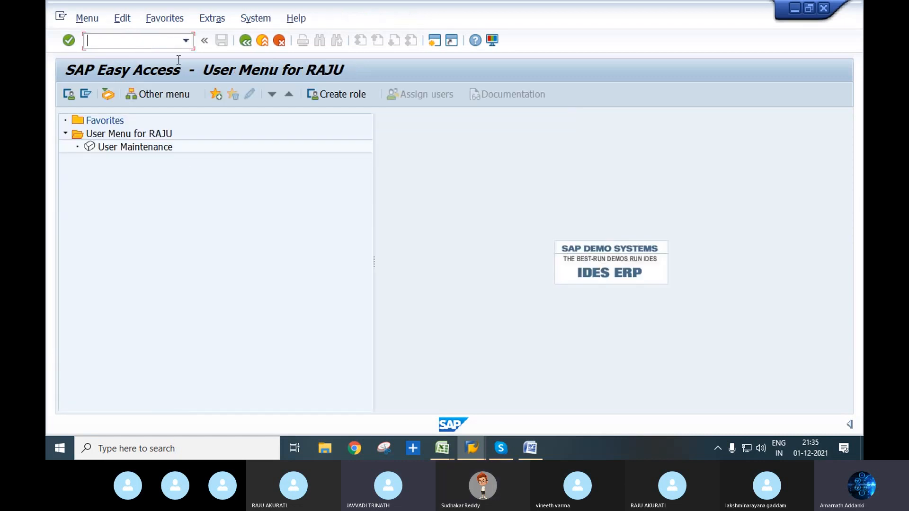
{"action": "type", "text": "FS02"}
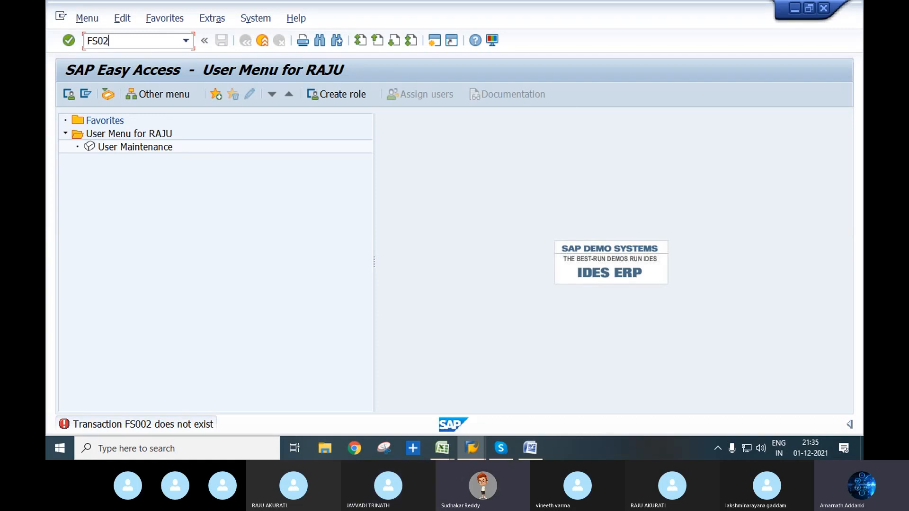
{"action": "key", "text": "Return"}
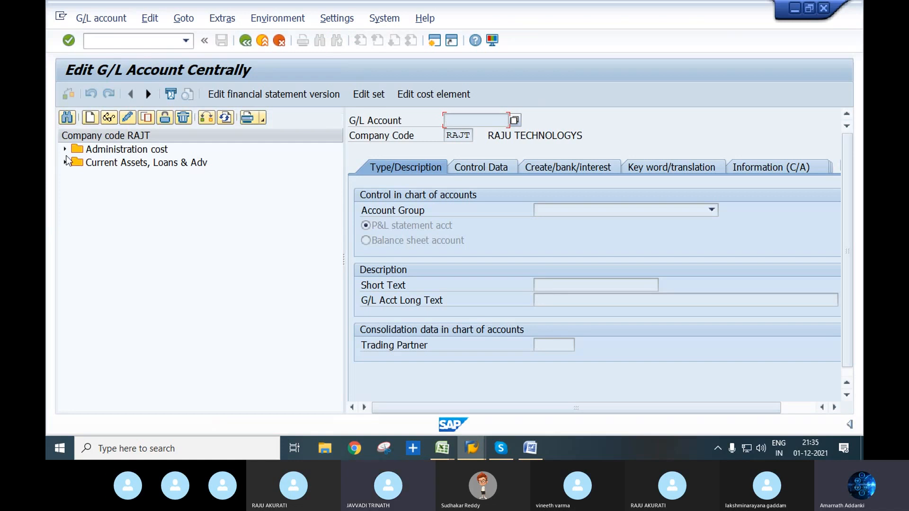
Step: Open the SALARIES A/C account under Administration cost and check its field status group among the document creation settings
{"action": "left_click", "coordinate": [65, 150]}
{"action": "double_click", "coordinate": [109, 176]}
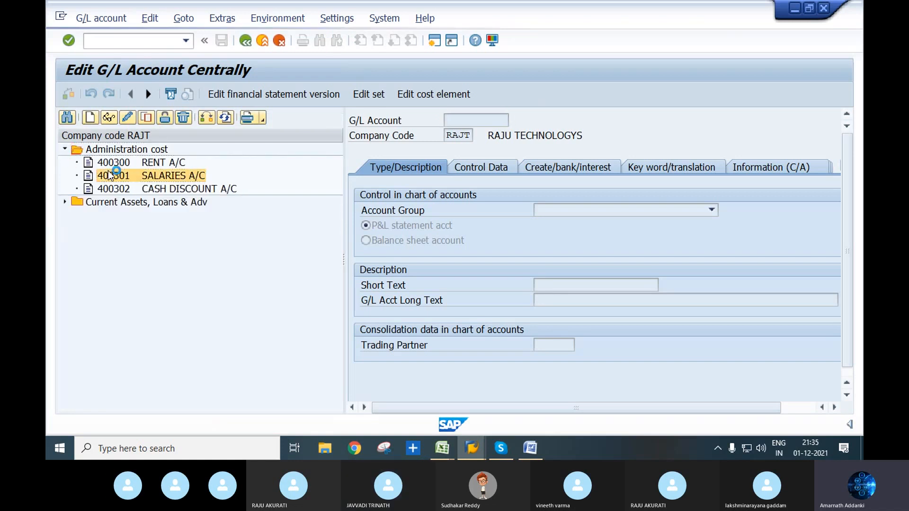
{"action": "left_click", "coordinate": [572, 164]}
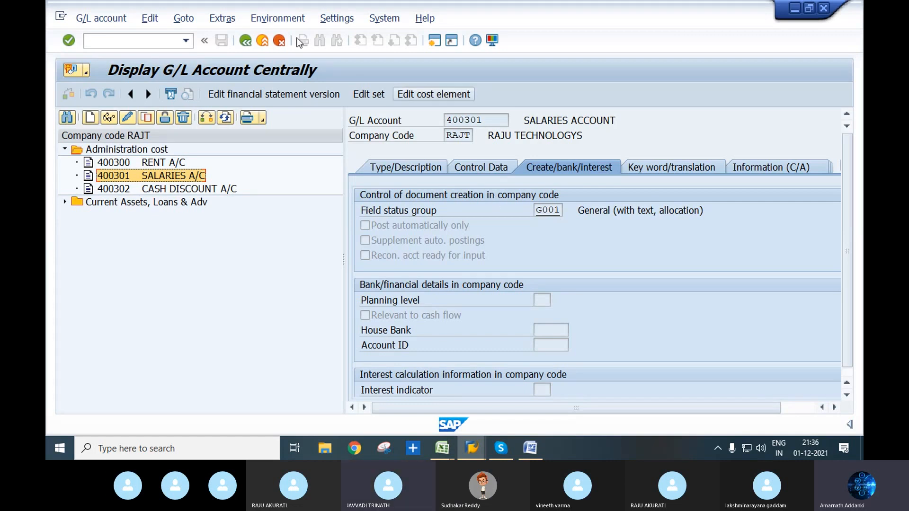
Step: Open the field status variants with transaction OBC4, locate variant RJFV, and display its field status groups
{"action": "left_click", "coordinate": [151, 41]}
{"action": "type", "text": "/"}
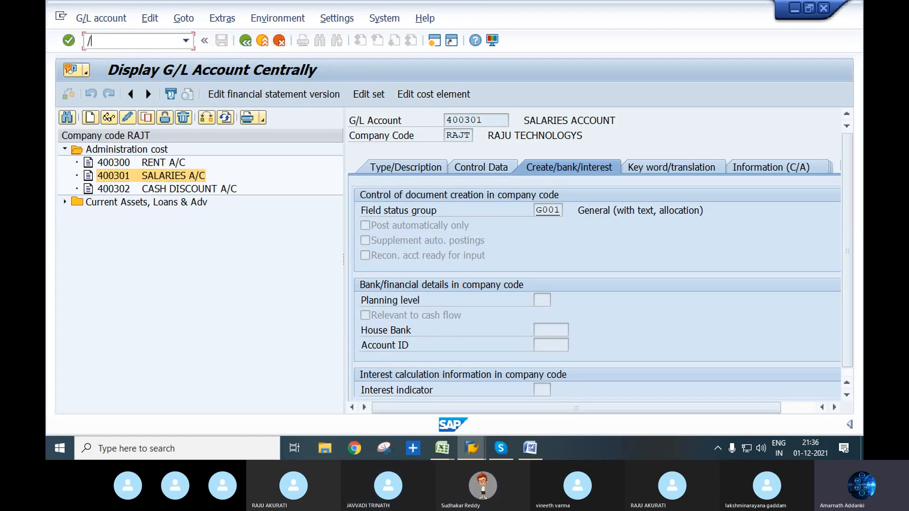
{"action": "type", "text": "NOBC4"}
{"action": "key", "text": "Return"}
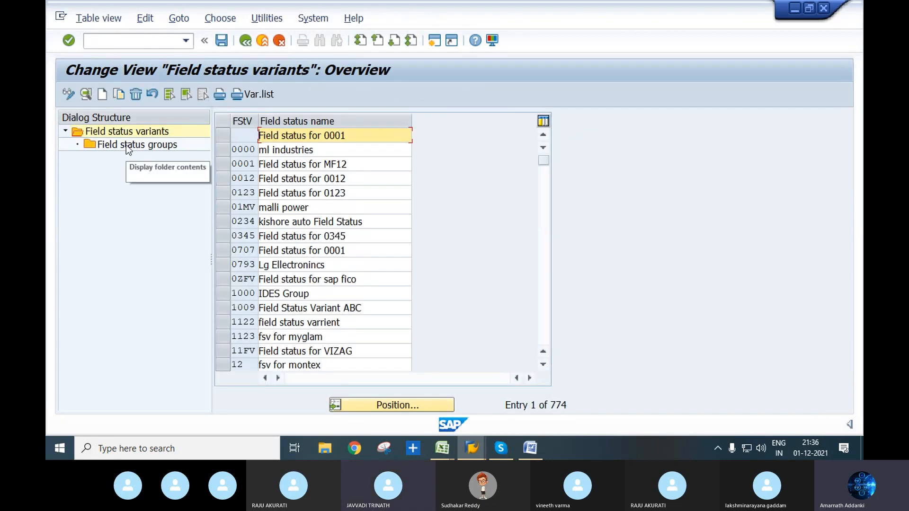
{"action": "left_click", "coordinate": [396, 404]}
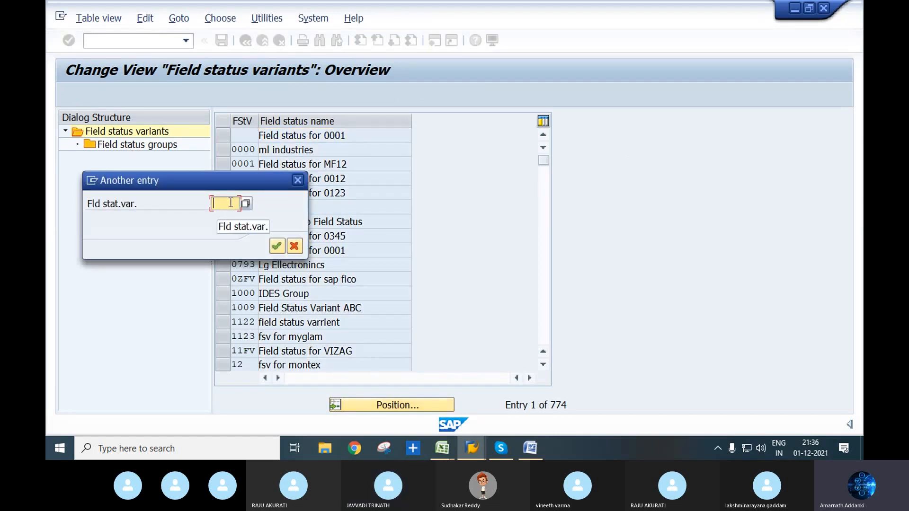
{"action": "type", "text": "RJ"}
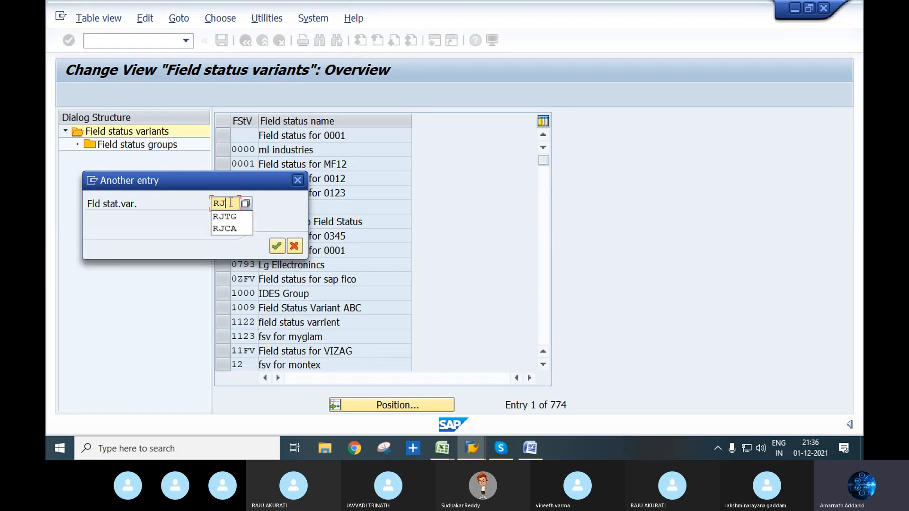
{"action": "type", "text": "FV"}
{"action": "left_click", "coordinate": [277, 247]}
{"action": "left_click", "coordinate": [226, 135]}
{"action": "double_click", "coordinate": [135, 146]}
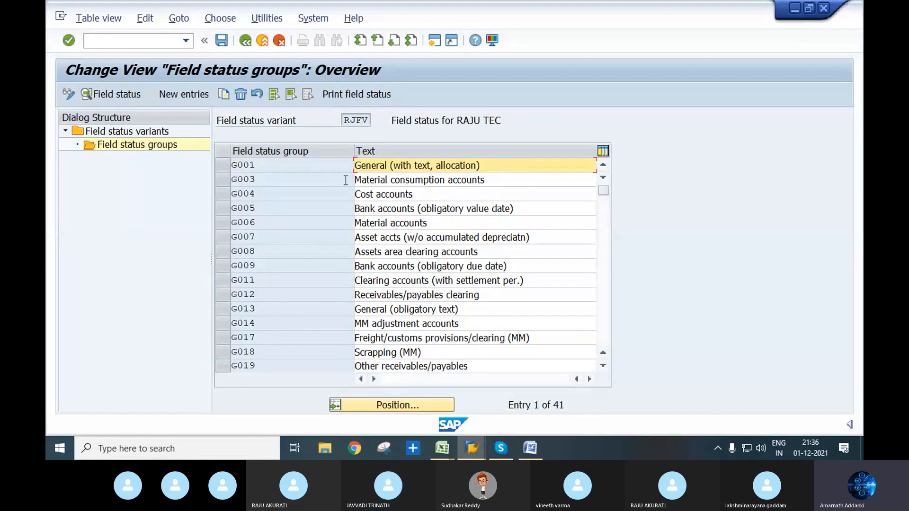
Step: Examine the General data field statuses of group G001 and leave field status maintenance without changes
{"action": "double_click", "coordinate": [511, 165]}
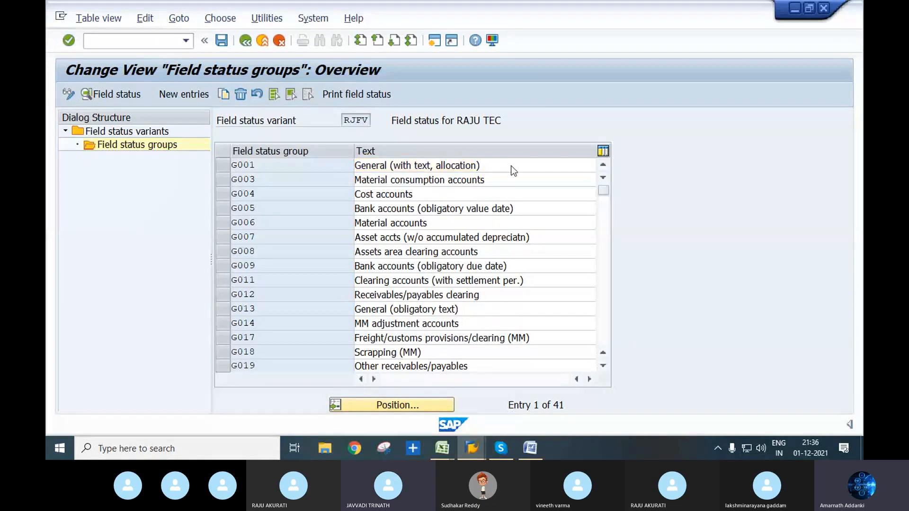
{"action": "double_click", "coordinate": [127, 197]}
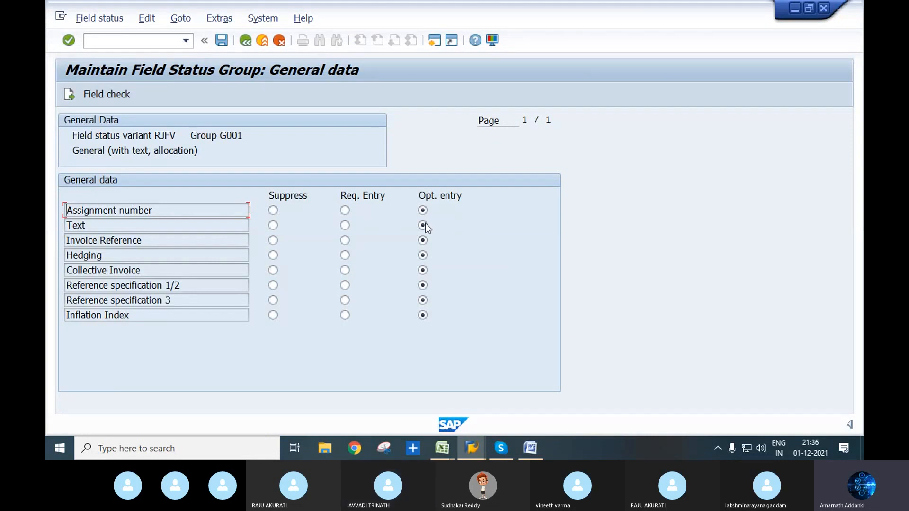
{"action": "key", "text": "F3"}
{"action": "key", "text": "F3"}
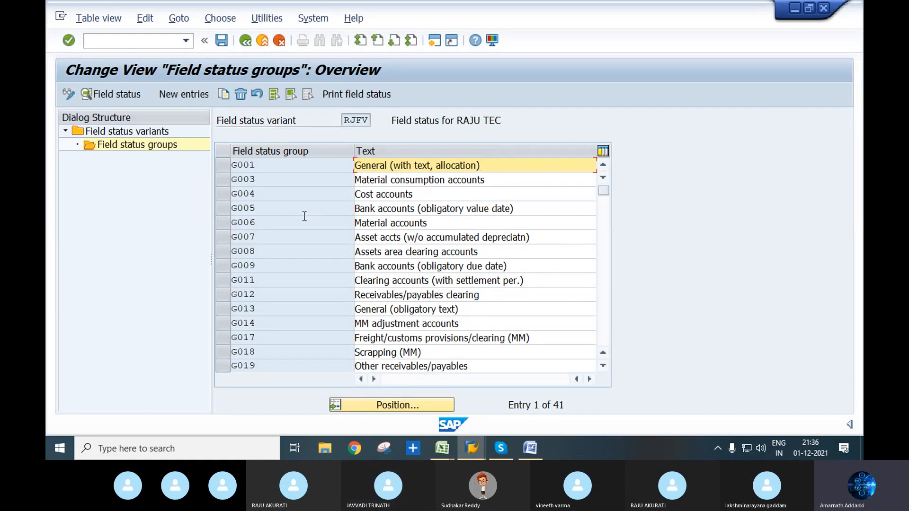
{"action": "key", "text": "F3"}
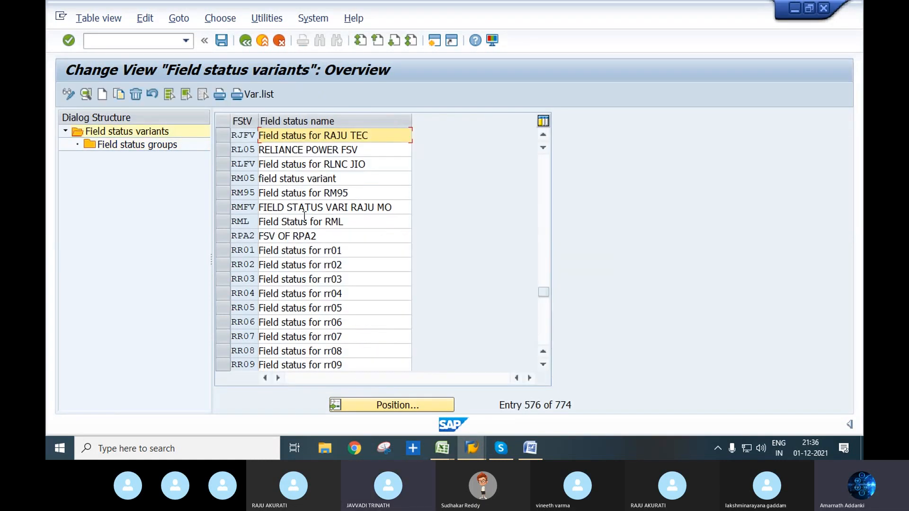
{"action": "key", "text": "F3"}
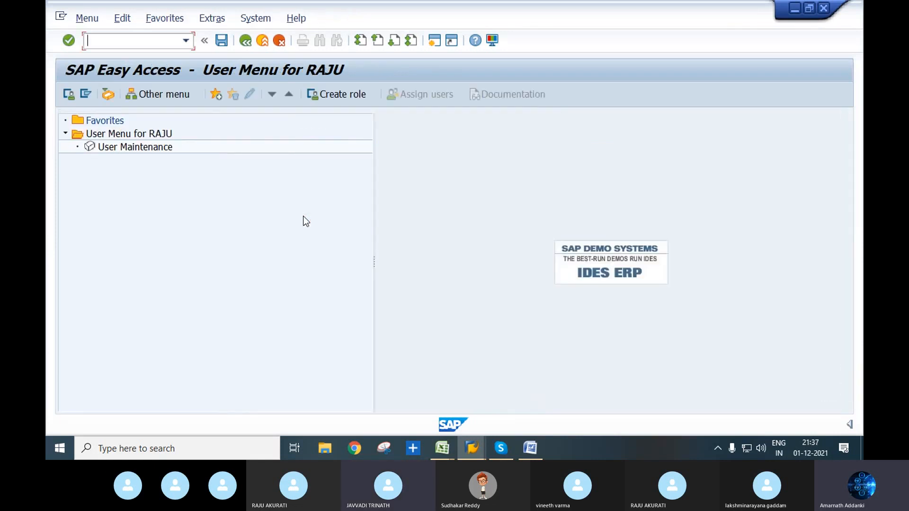
Step: Open the central G/L account display with transaction FS03
{"action": "type", "text": "FS03"}
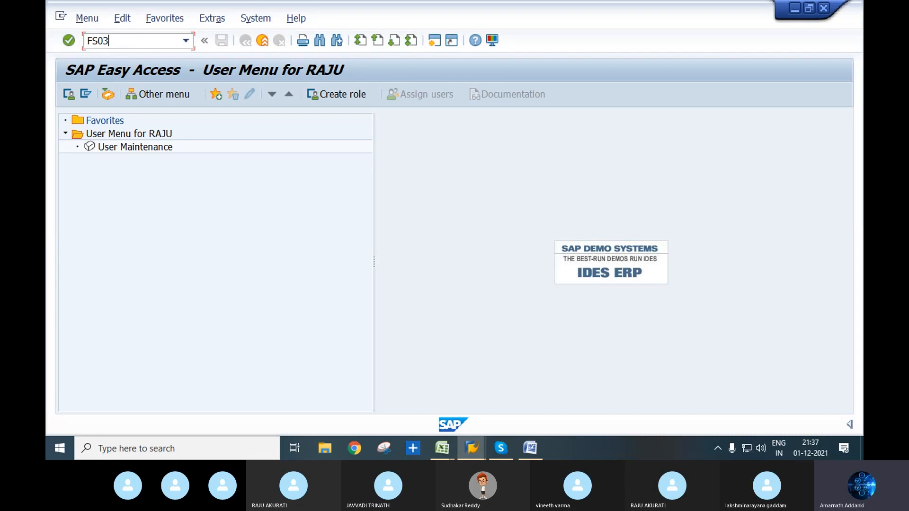
{"action": "key", "text": "Return"}
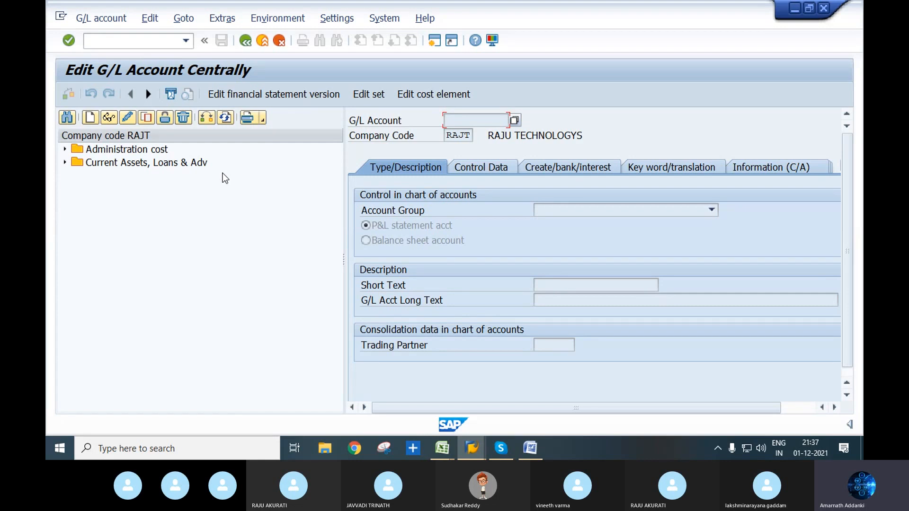
Step: Open transaction FB03 and display the rent document of company code RAJT again
{"action": "left_click", "coordinate": [124, 41]}
{"action": "type", "text": "FB"}
{"action": "key", "text": "BackSpace"}
{"action": "key", "text": "BackSpace"}
{"action": "type", "text": "/N"}
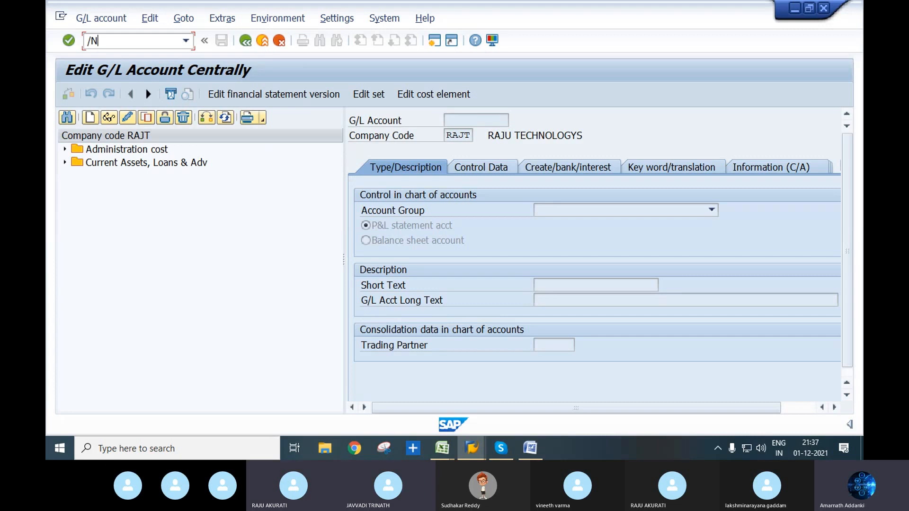
{"action": "type", "text": "FB03"}
{"action": "key", "text": "Return"}
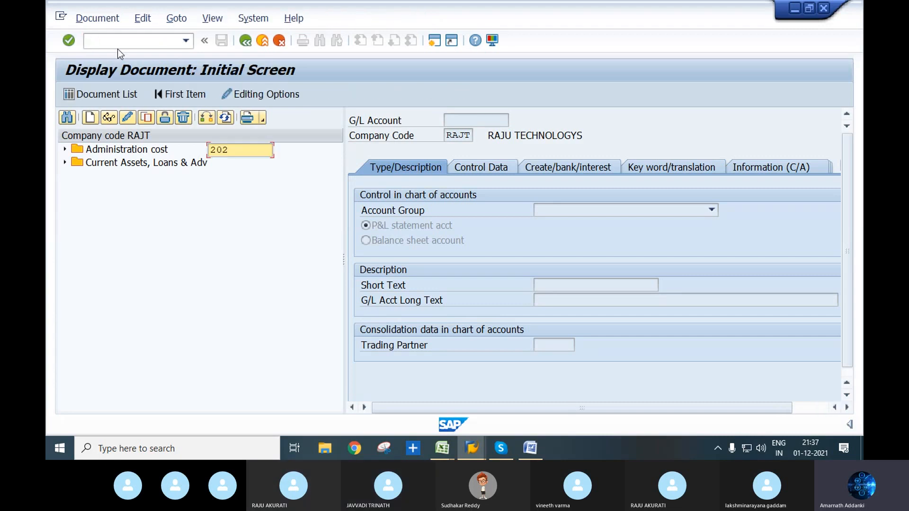
{"action": "key", "text": "Return"}
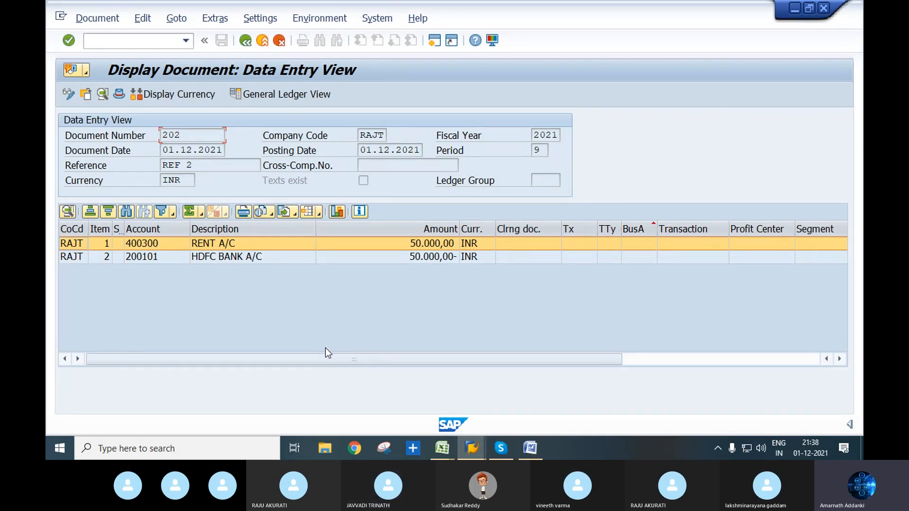
Step: Open G/L document entry with transaction FB50 and set the document date to 01.12.2021
{"action": "left_click", "coordinate": [133, 41]}
{"action": "type", "text": "/NFB50"}
{"action": "key", "text": "Return"}
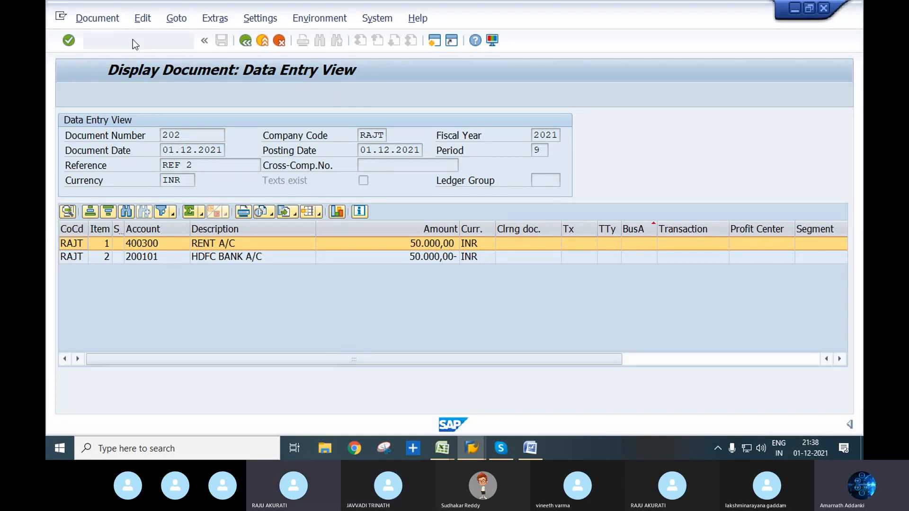
{"action": "left_click", "coordinate": [223, 166]}
{"action": "key", "text": "Return"}
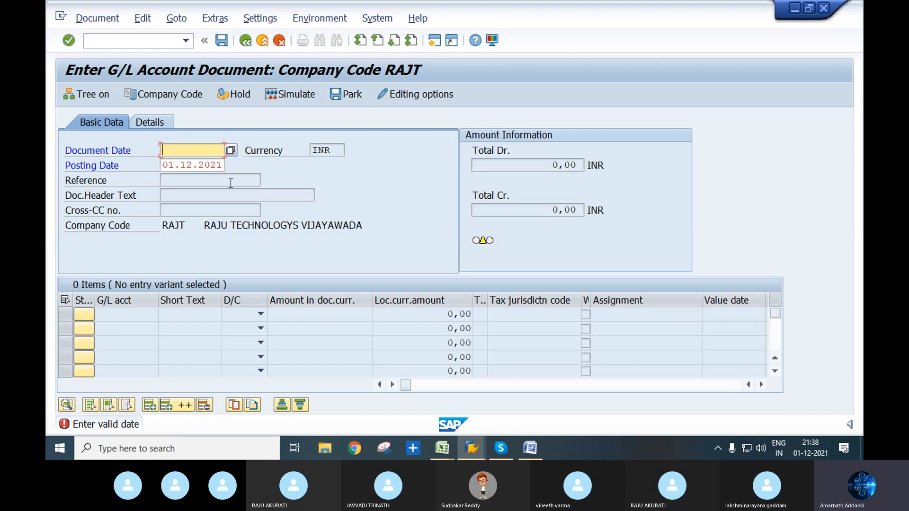
{"action": "left_click", "coordinate": [229, 152]}
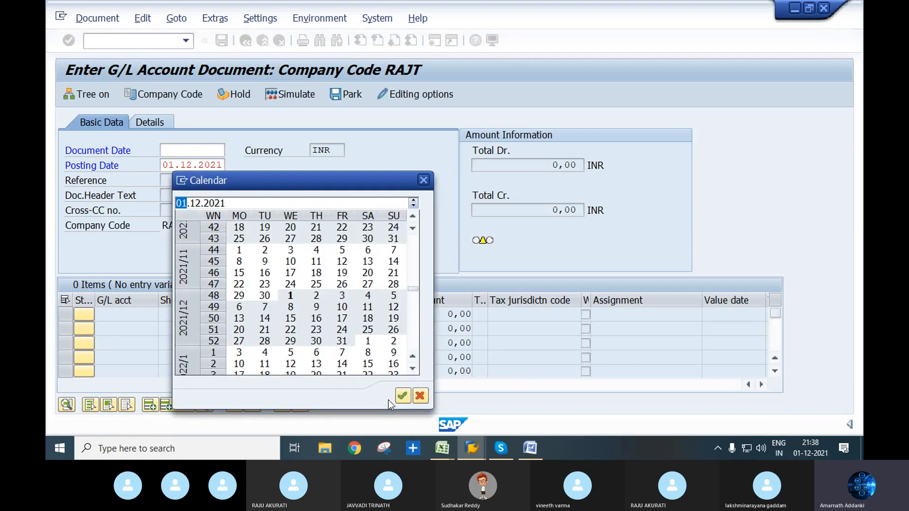
{"action": "key", "text": "Return"}
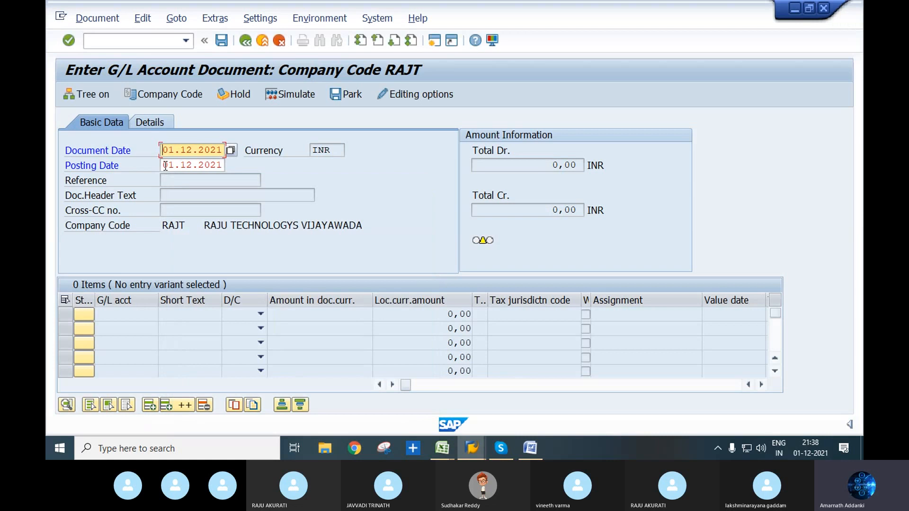
Step: Clear the posting date and set it to 01.12.2021 from the calendar
{"action": "left_click_drag", "start_coordinate": [167, 169], "coordinate": [282, 165]}
{"action": "key", "text": "Delete"}
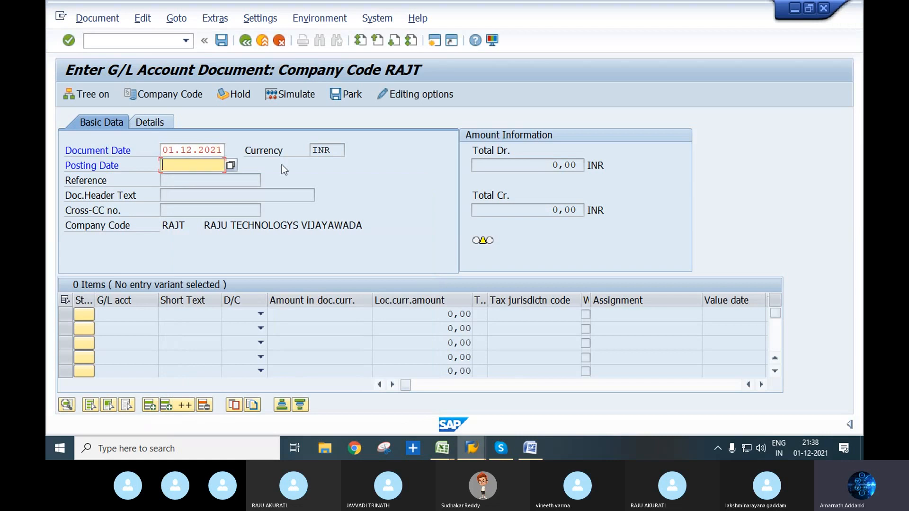
{"action": "key", "text": "Return"}
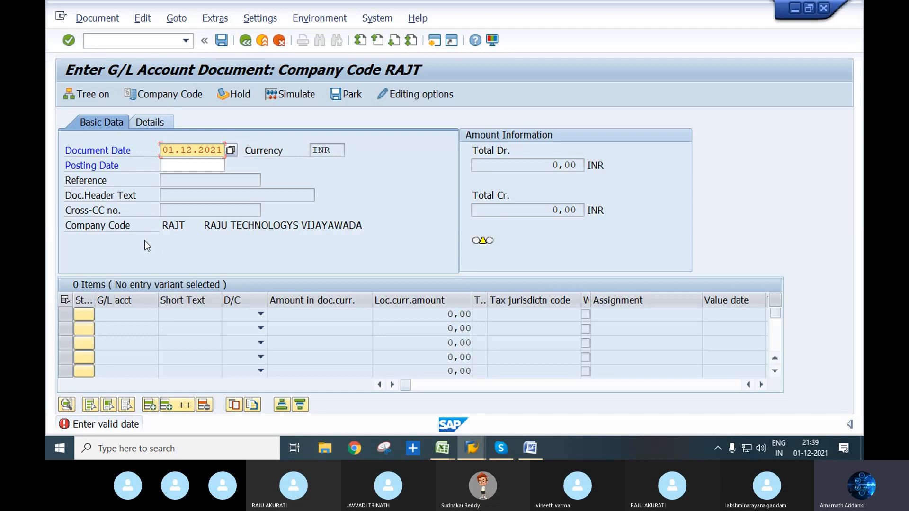
{"action": "left_click", "coordinate": [221, 166]}
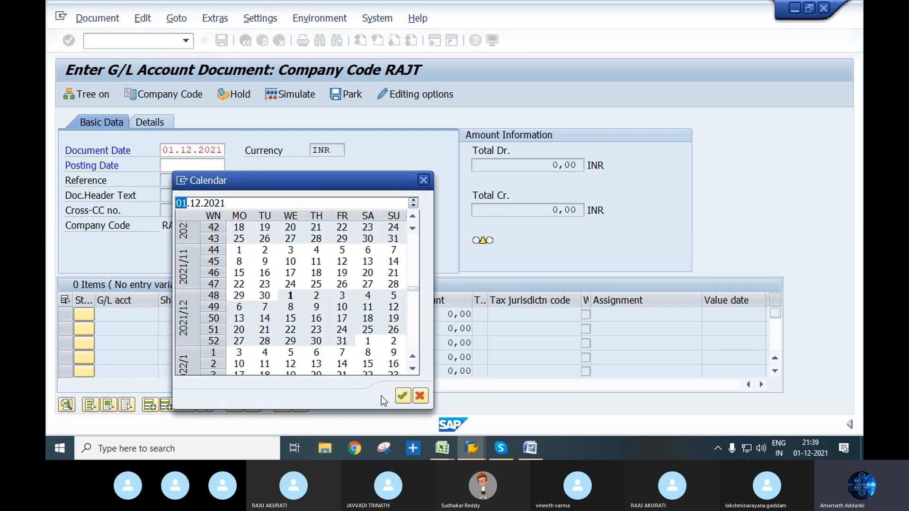
{"action": "left_click", "coordinate": [401, 397]}
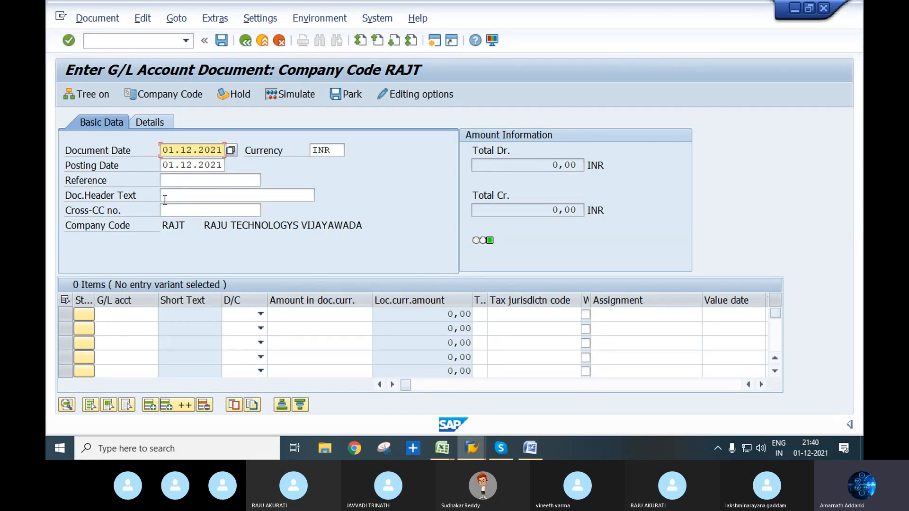
Step: Switch to the RAJU TECH workbook in Excel, add TOLERANCE GROUP with code RJTG in row 13, and return to the SAP document entry
{"action": "mouse_move", "coordinate": [447, 444]}
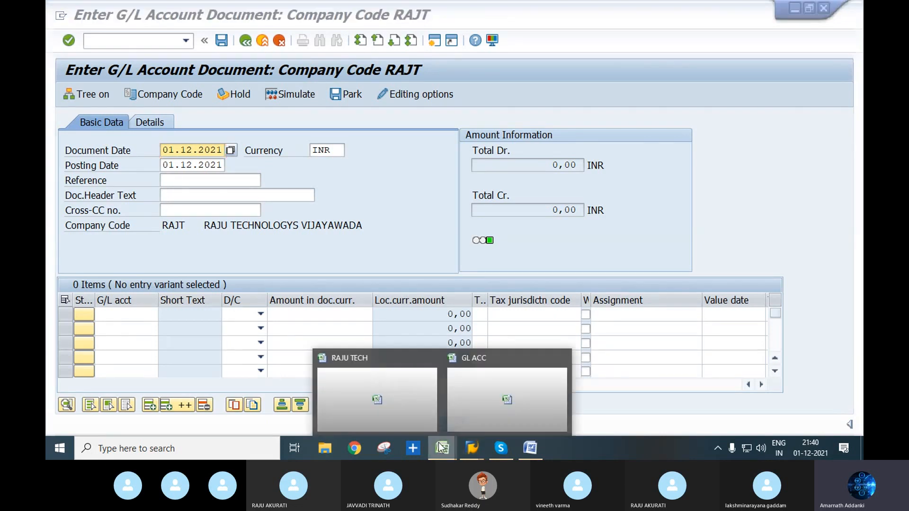
{"action": "left_click", "coordinate": [507, 394]}
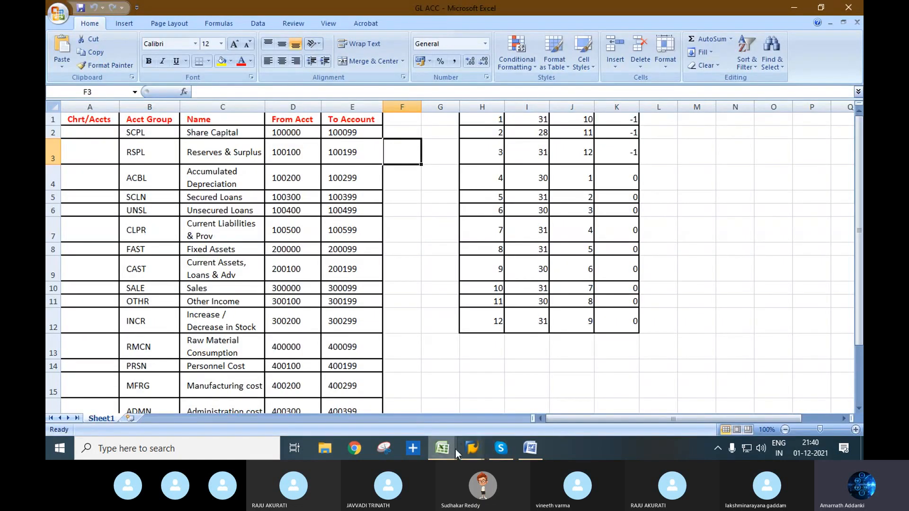
{"action": "left_click", "coordinate": [390, 371]}
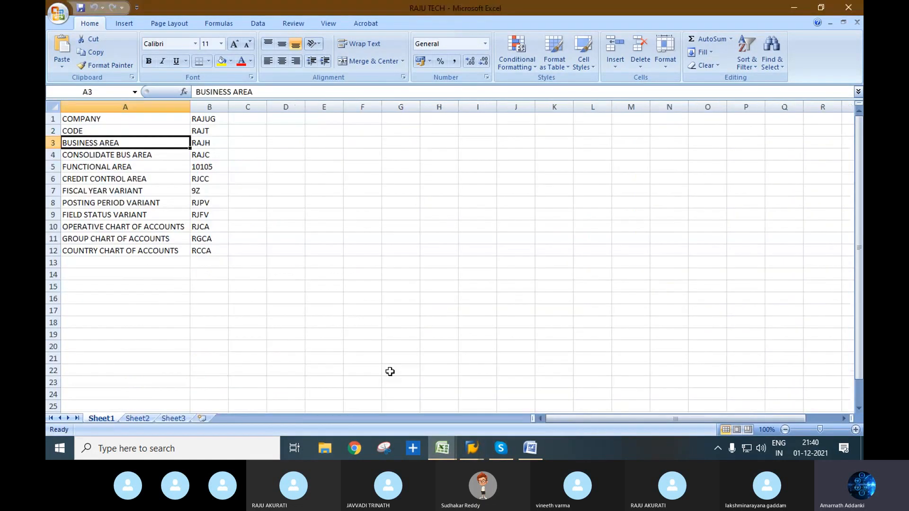
{"action": "left_click", "coordinate": [95, 262]}
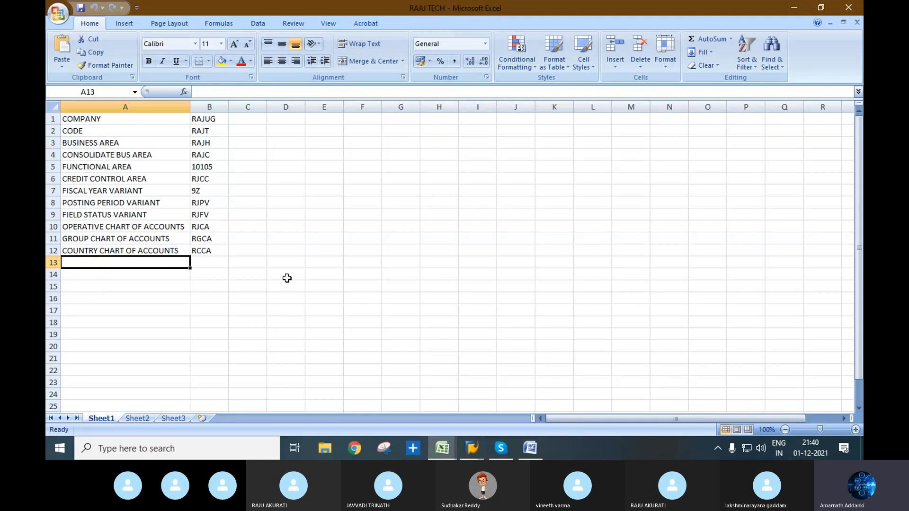
{"action": "type", "text": "TOLE"}
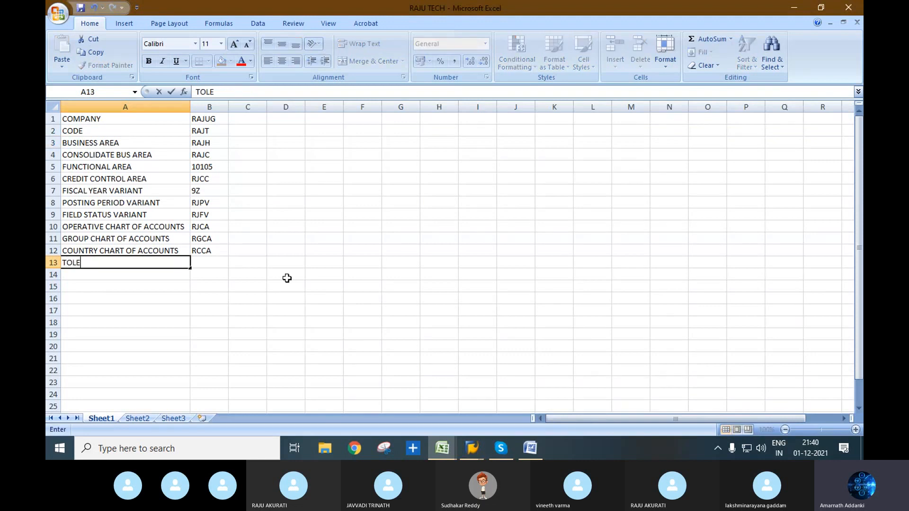
{"action": "type", "text": "RANCE GROUP"}
{"action": "key", "text": "Tab"}
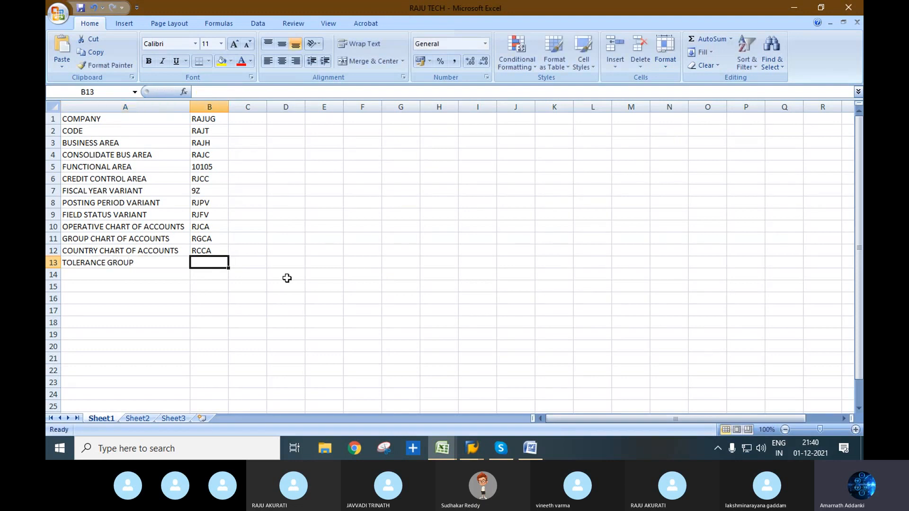
{"action": "type", "text": "RJTG"}
{"action": "key", "text": "Return"}
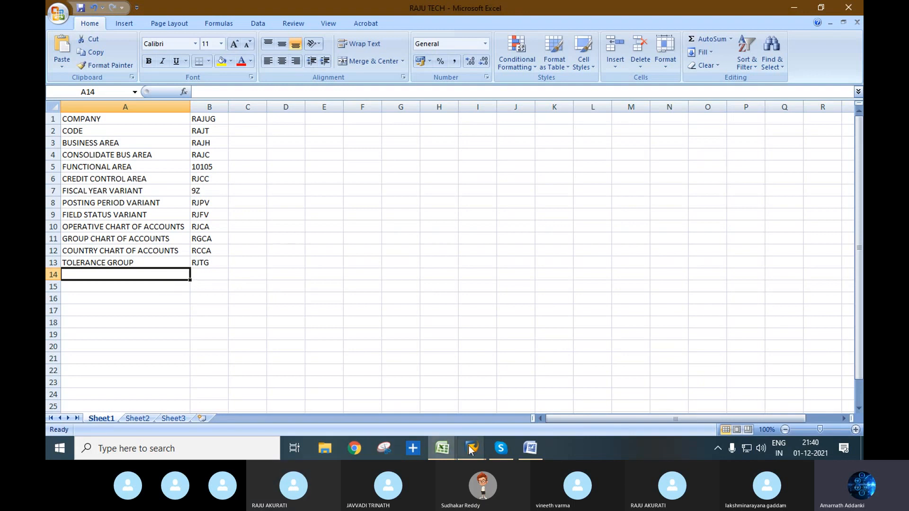
{"action": "mouse_move", "coordinate": [471, 450]}
{"action": "left_click", "coordinate": [483, 403]}
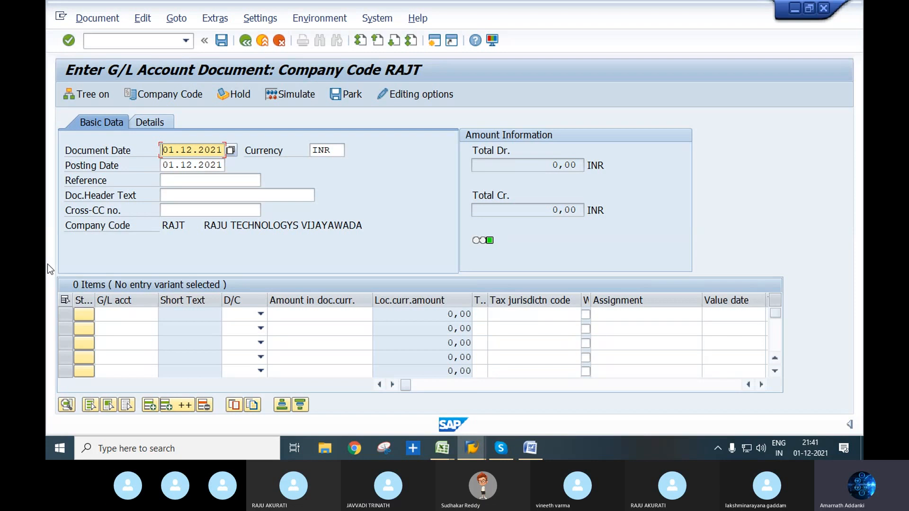
Step: Switch to the Skype meeting and send the message YES in its chat
{"action": "left_click", "coordinate": [501, 448]}
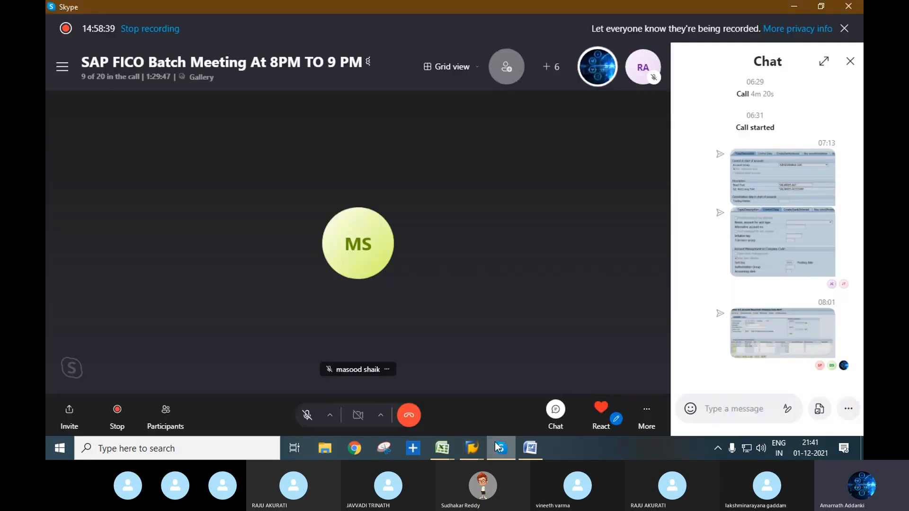
{"action": "left_click", "coordinate": [848, 62]}
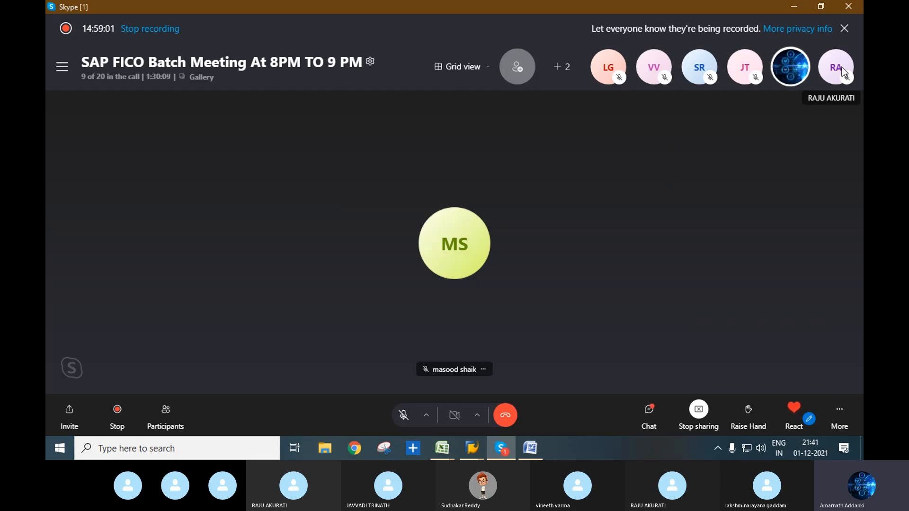
{"action": "left_click", "coordinate": [648, 410]}
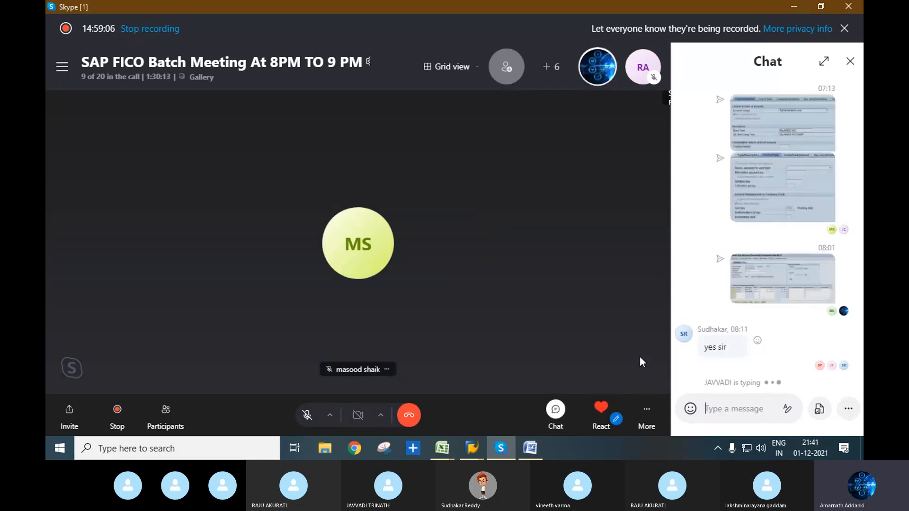
{"action": "type", "text": "YE"}
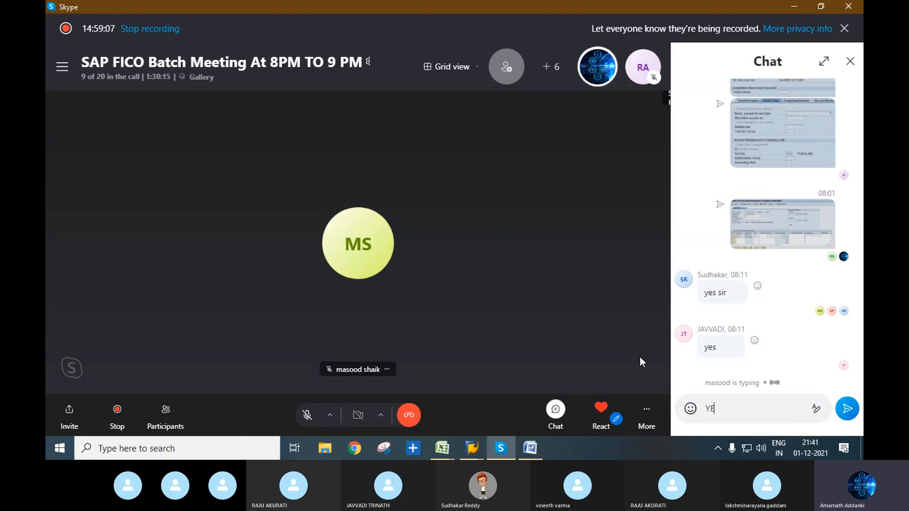
{"action": "type", "text": "S"}
{"action": "key", "text": "Return"}
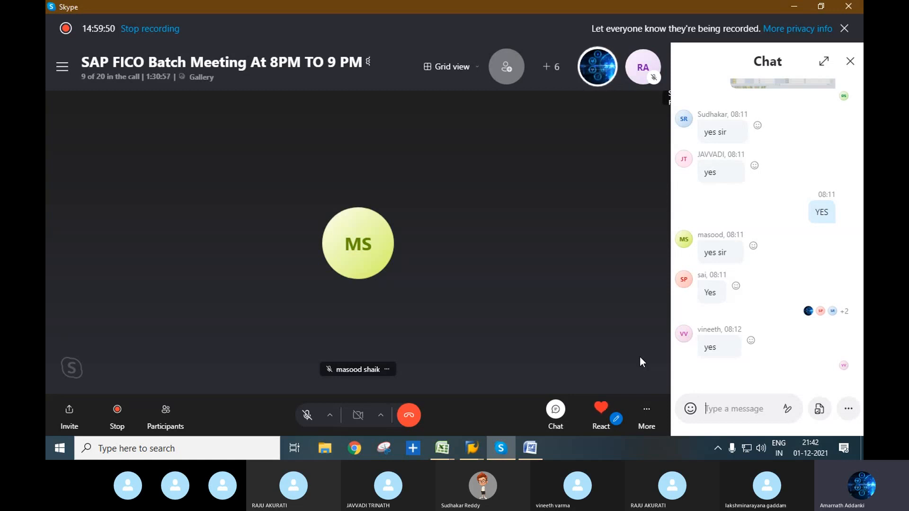
Step: Close and reopen the meeting chat and look back through its recent messages
{"action": "left_click", "coordinate": [850, 61]}
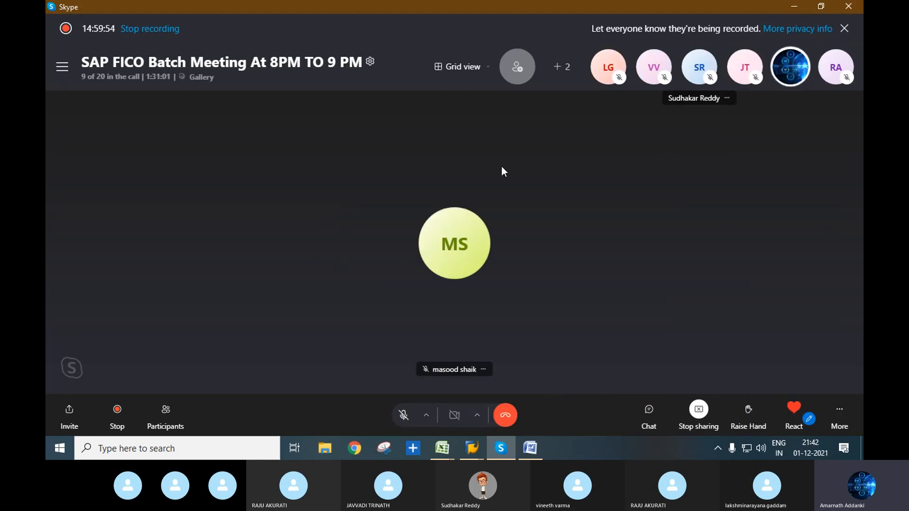
{"action": "left_click", "coordinate": [648, 414]}
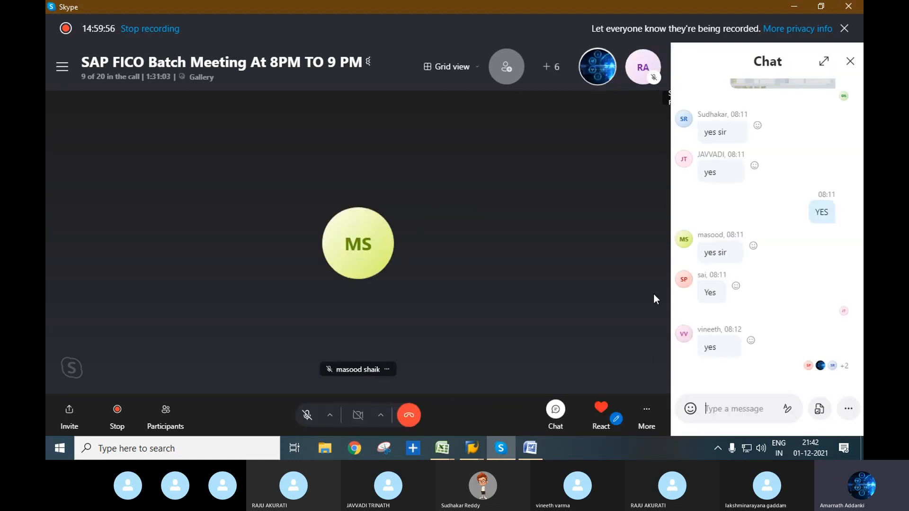
{"action": "scroll", "coordinate": [738, 219], "scroll_direction": "up", "scroll_amount": 5}
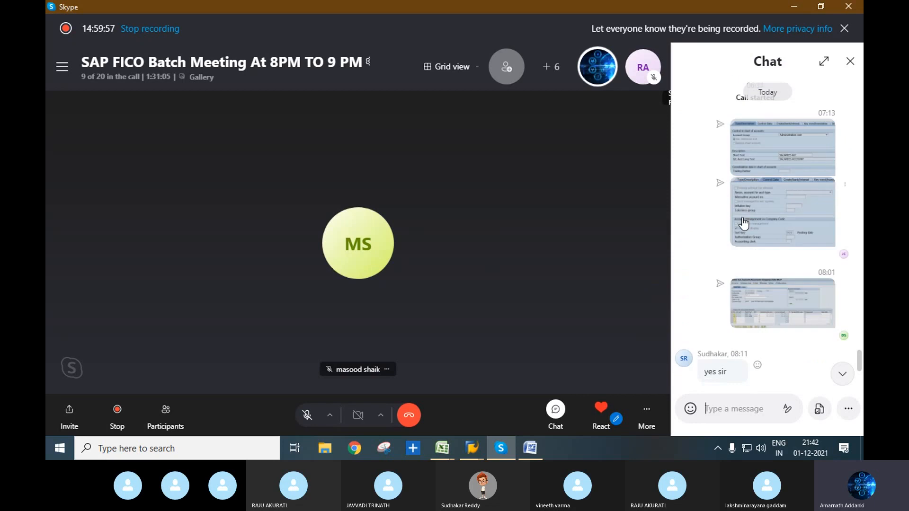
{"action": "scroll", "coordinate": [731, 222], "scroll_direction": "down", "scroll_amount": 5}
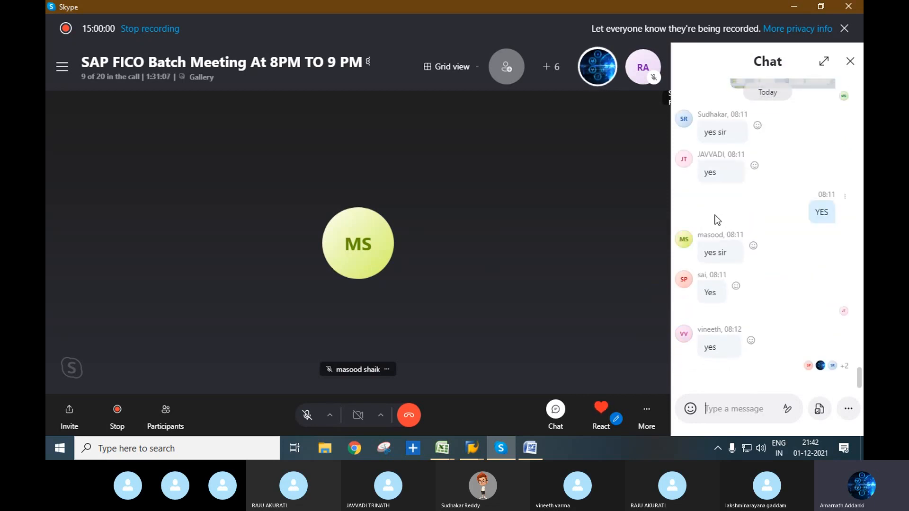